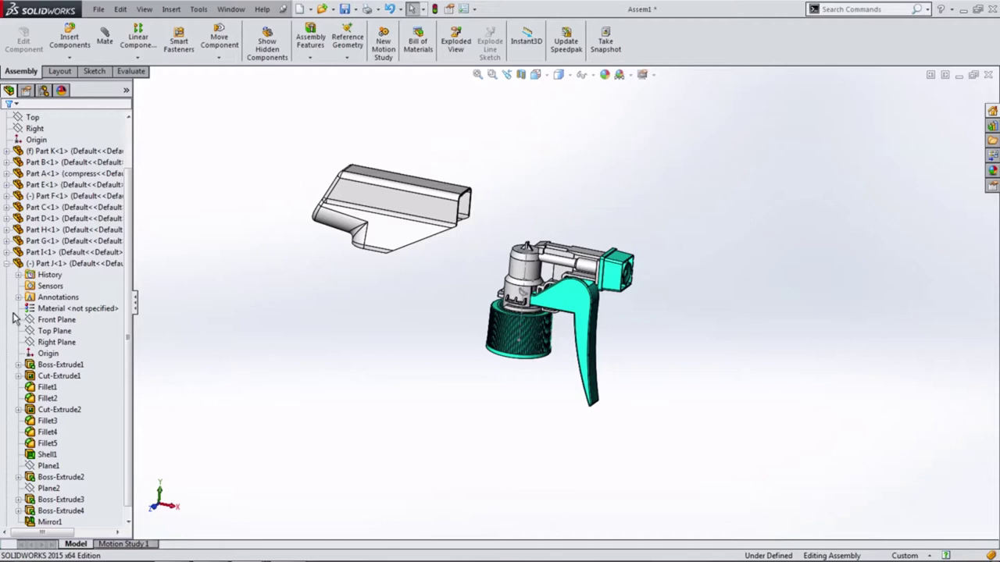
# - Mate Part J's front plane coincident with the assembly Front plane
pyautogui.click(47, 320)
pyautogui.click(64, 297)
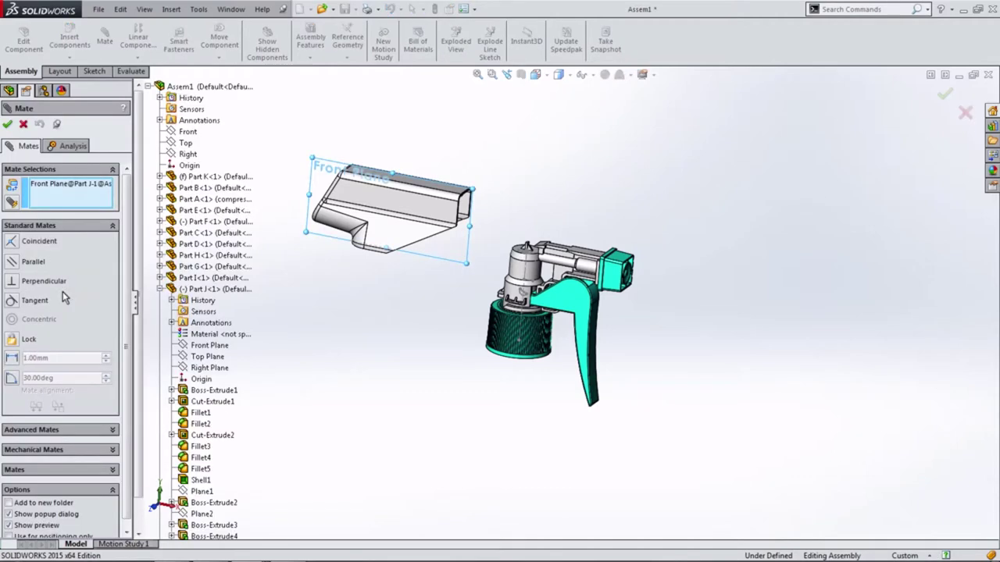
pyautogui.click(187, 132)
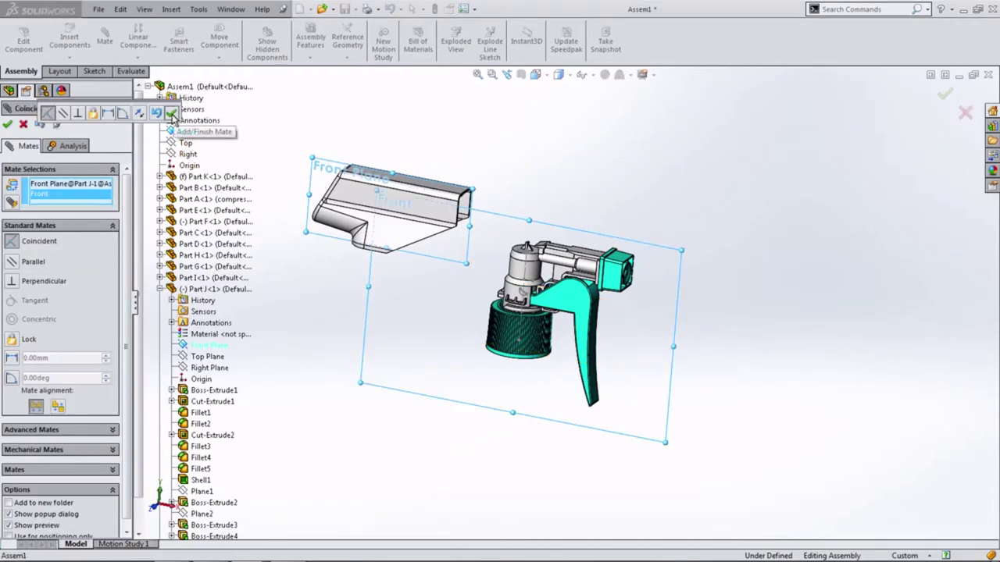
pyautogui.click(171, 114)
pyautogui.click(14, 127)
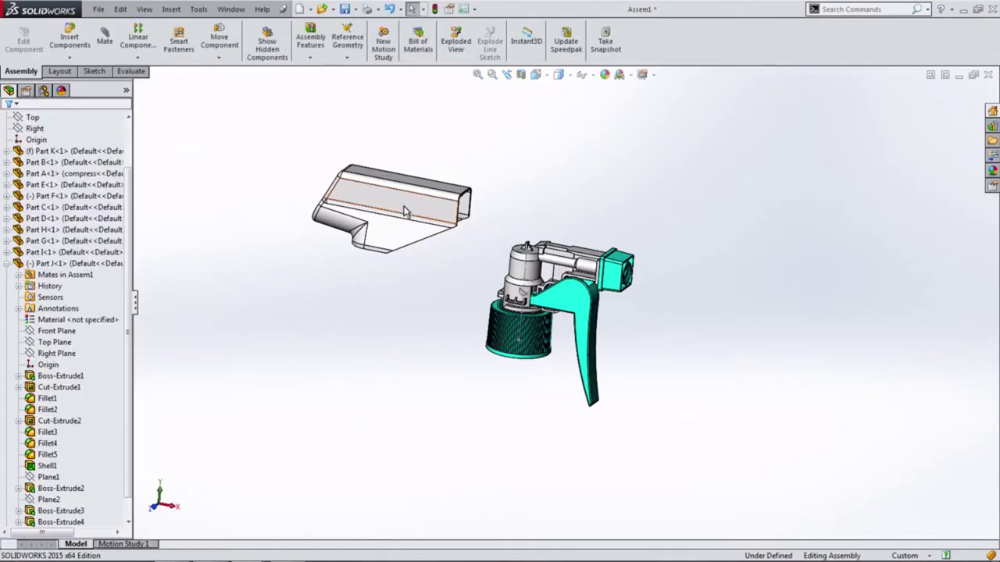
pyautogui.moveTo(394, 199); pyautogui.dragTo(305, 231)
pyautogui.moveTo(305, 231)
pyautogui.mouseDown(button='middle')
pyautogui.moveTo(380, 175)
pyautogui.moveTo(368, 196)
pyautogui.moveTo(300, 198)
pyautogui.mouseUp(button='middle')
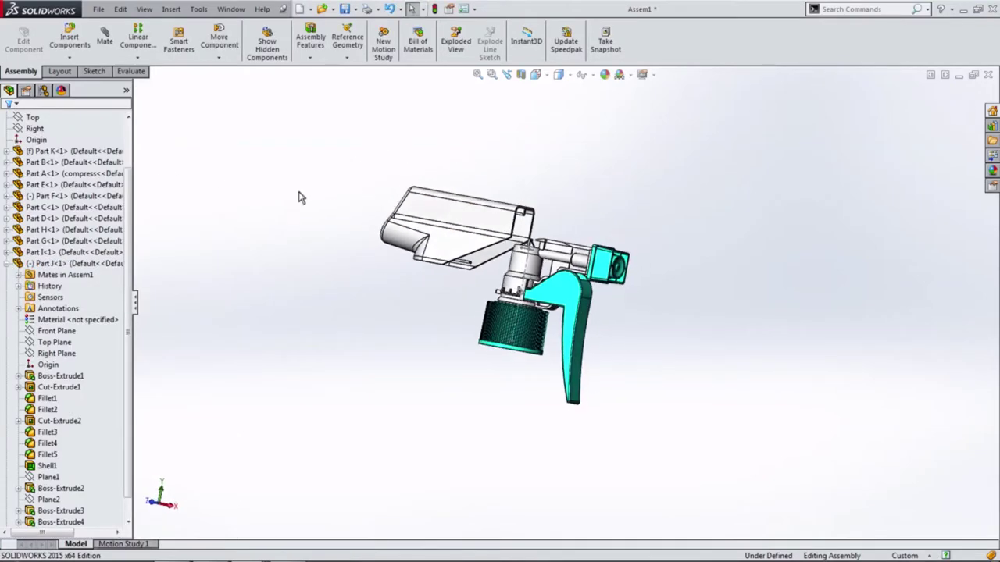
# - Mate a Part J face to Part I's square end so the parts seat together
pyautogui.click(105, 39)
pyautogui.scroll(-5, 509, 257)
pyautogui.scroll(2, 509, 257)
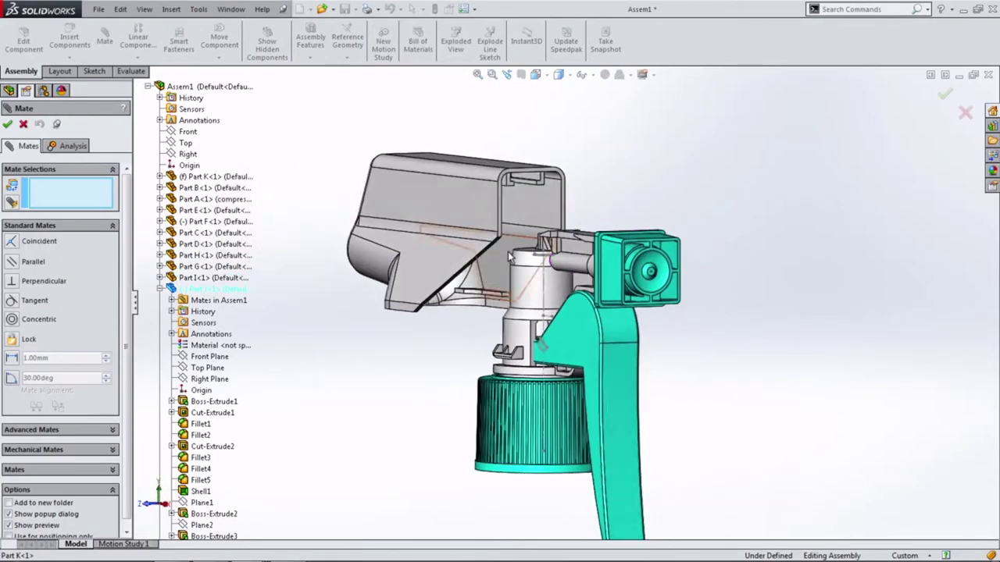
pyautogui.scroll(-3, 509, 256)
pyautogui.scroll(-3, 575, 263)
pyautogui.click(575, 263)
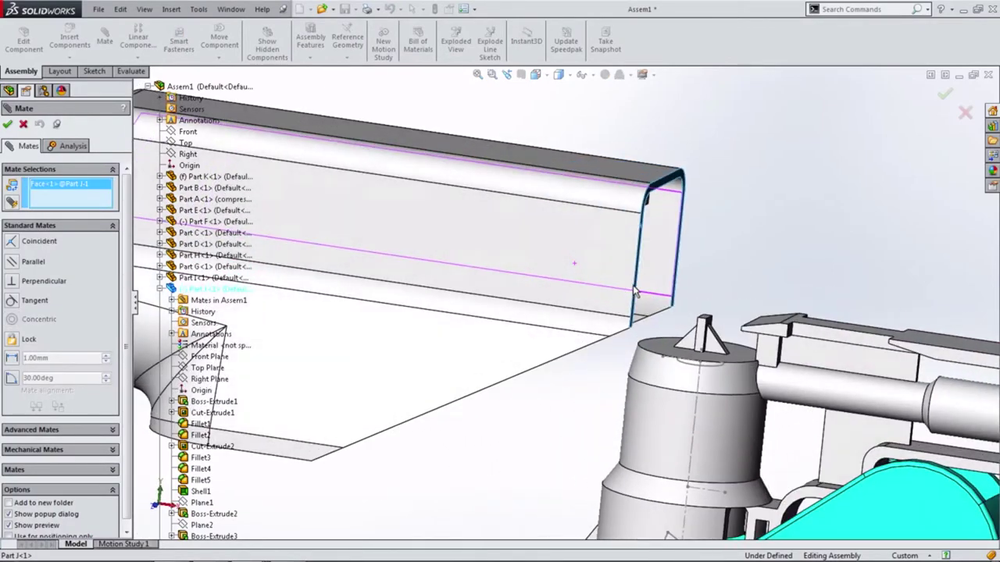
pyautogui.scroll(5, 634, 291)
pyautogui.scroll(-5, 799, 344)
pyautogui.click(717, 307)
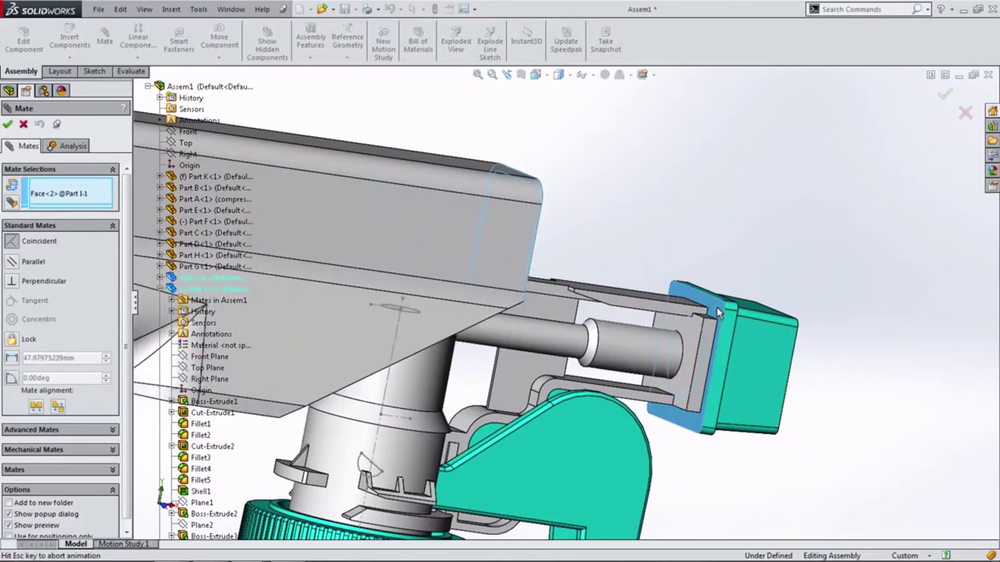
pyautogui.click(855, 328)
pyautogui.moveTo(491, 339)
pyautogui.mouseDown(button='middle')
pyautogui.moveTo(506, 205)
pyautogui.moveTo(393, 386)
pyautogui.moveTo(512, 309)
pyautogui.mouseUp(button='middle')
pyautogui.scroll(-4, 512, 308)
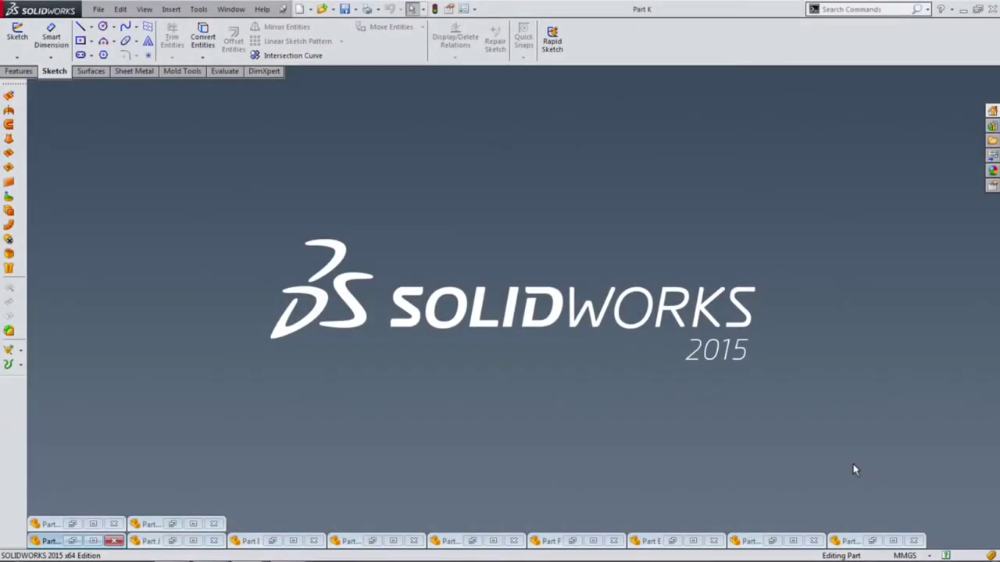
# - Inspect spring Part A from another angle, change its display style, then minimise it
pyautogui.click(191, 525)
pyautogui.moveTo(404, 421)
pyautogui.mouseDown(button='middle')
pyautogui.moveTo(598, 264)
pyautogui.moveTo(551, 343)
pyautogui.moveTo(532, 262)
pyautogui.moveTo(599, 250)
pyautogui.moveTo(613, 116)
pyautogui.moveTo(765, 221)
pyautogui.moveTo(837, 196)
pyautogui.mouseUp(button='middle')
pyautogui.click(609, 74)
pyautogui.click(608, 94)
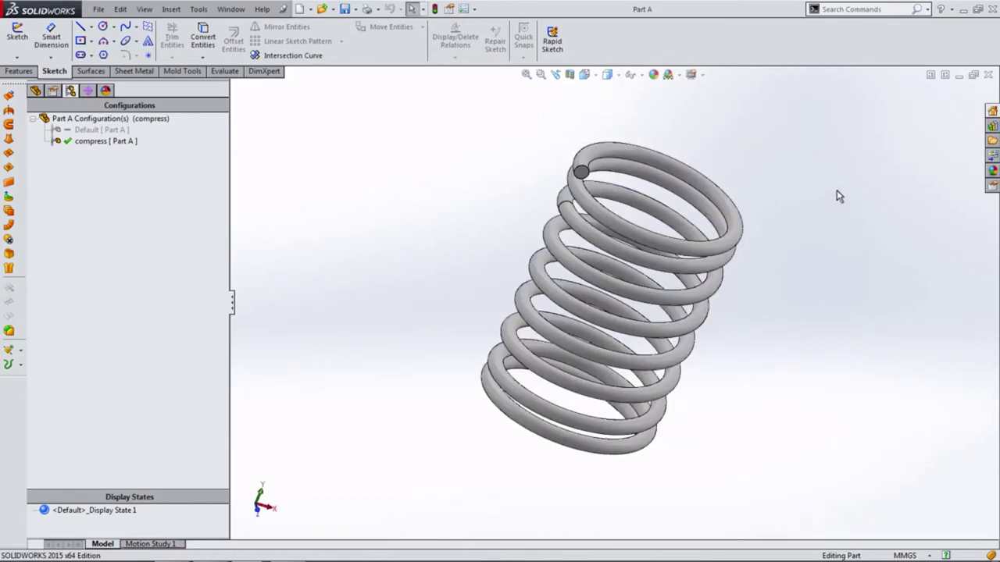
pyautogui.click(959, 75)
# - Show knurled cap Part B shaded with edges from a top-down view, then minimise it
pyautogui.click(101, 525)
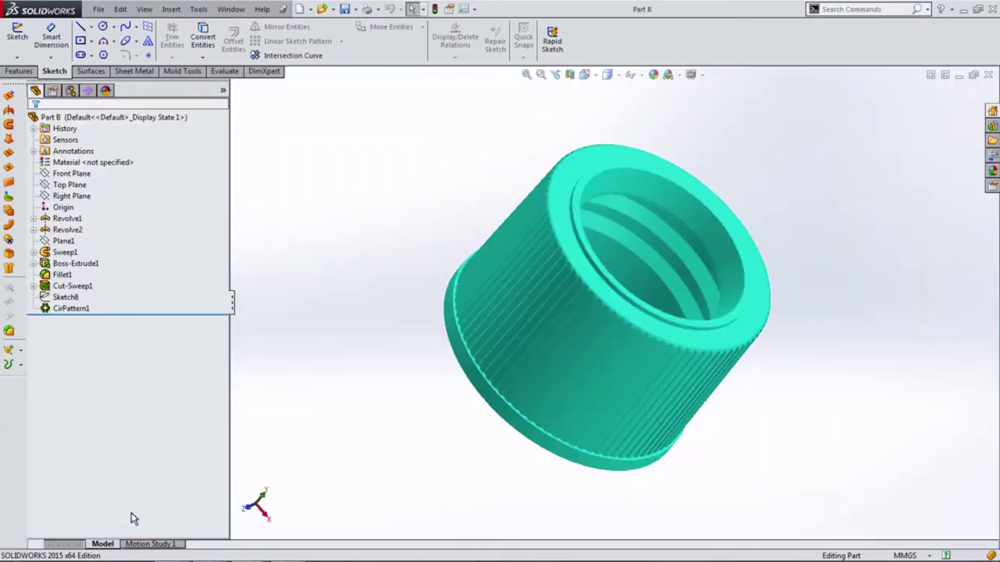
pyautogui.moveTo(526, 335)
pyautogui.mouseDown(button='middle')
pyautogui.moveTo(665, 281)
pyautogui.moveTo(529, 350)
pyautogui.moveTo(474, 424)
pyautogui.moveTo(534, 270)
pyautogui.moveTo(600, 225)
pyautogui.moveTo(589, 339)
pyautogui.mouseUp(button='middle')
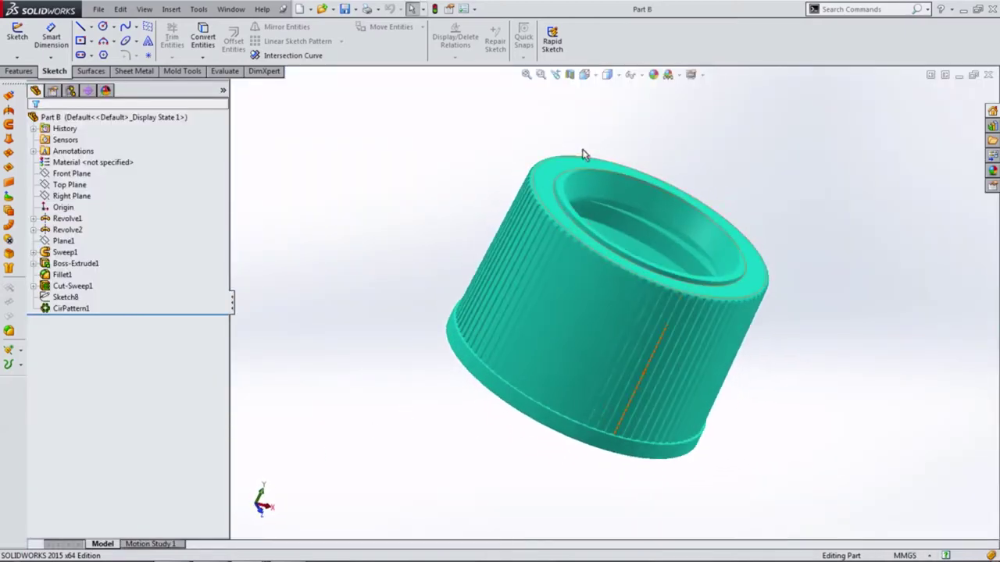
pyautogui.click(607, 74)
pyautogui.click(609, 92)
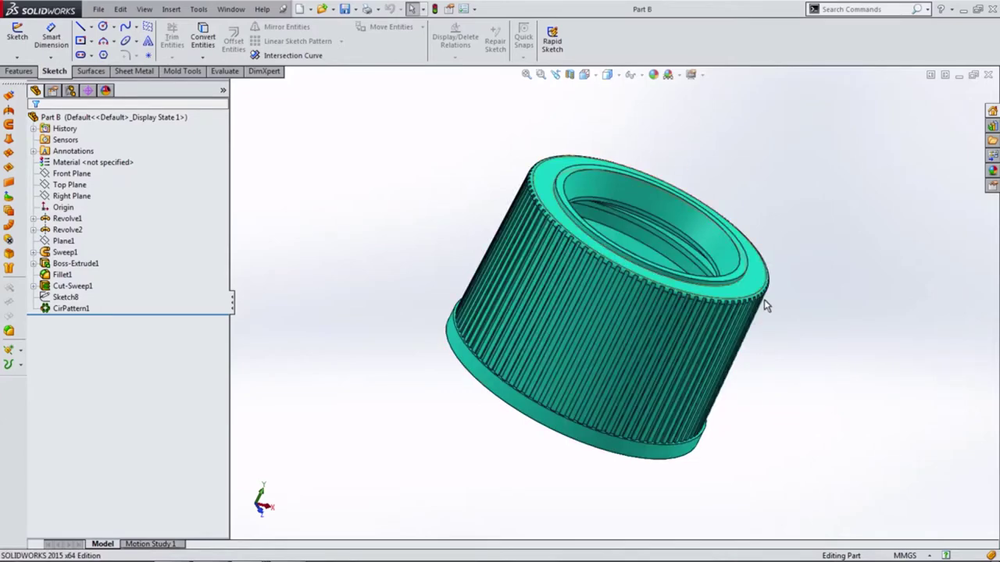
pyautogui.moveTo(764, 300)
pyautogui.mouseDown(button='middle')
pyautogui.moveTo(699, 383)
pyautogui.moveTo(677, 386)
pyautogui.mouseUp(button='middle')
pyautogui.click(959, 75)
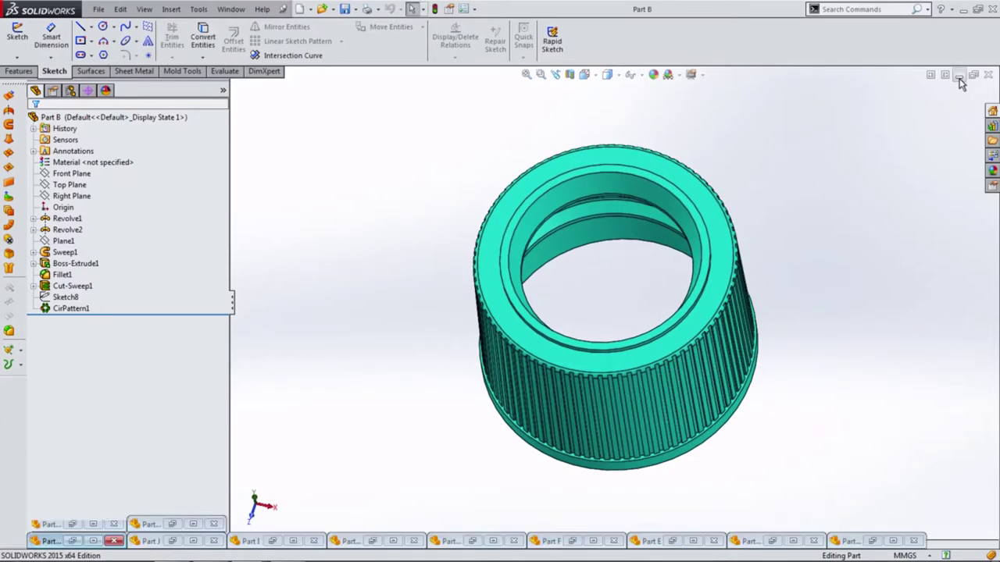
# - Turn Part C to a near-axial view to inspect its rings, then minimise it
pyautogui.click(891, 541)
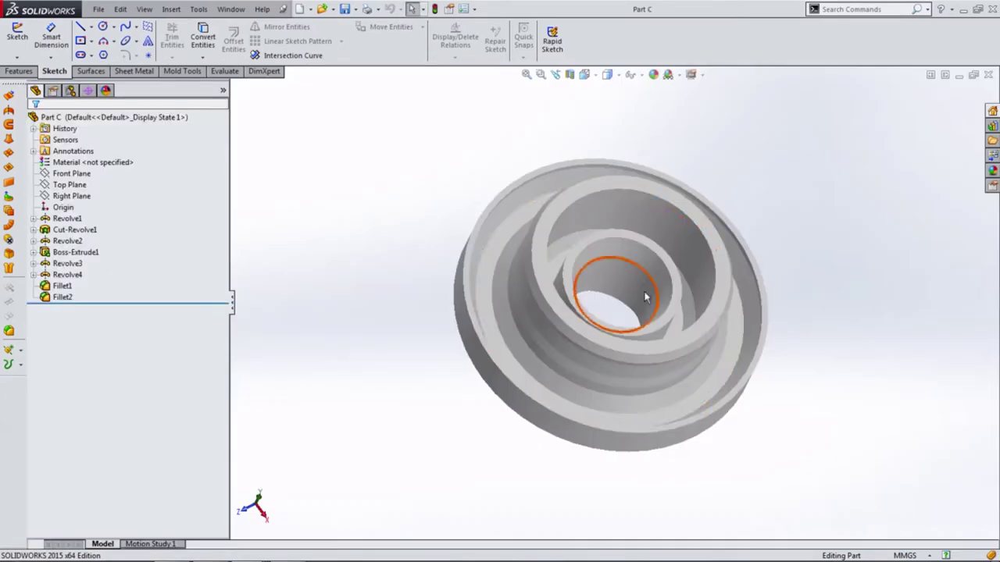
pyautogui.moveTo(891, 540)
pyautogui.mouseDown(button='middle')
pyautogui.moveTo(677, 138)
pyautogui.moveTo(551, 237)
pyautogui.moveTo(639, 245)
pyautogui.mouseUp(button='middle')
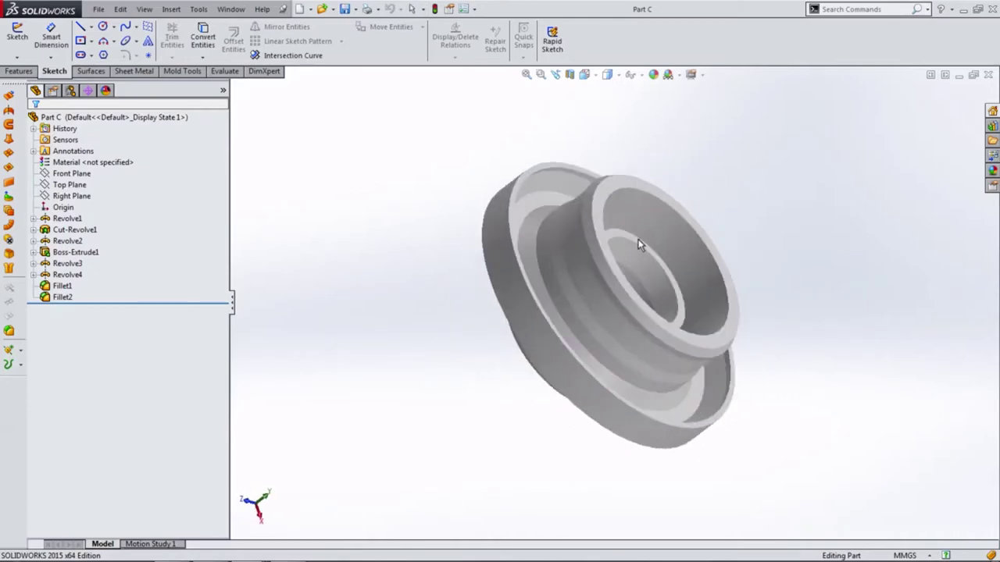
pyautogui.click(606, 74)
pyautogui.click(614, 103)
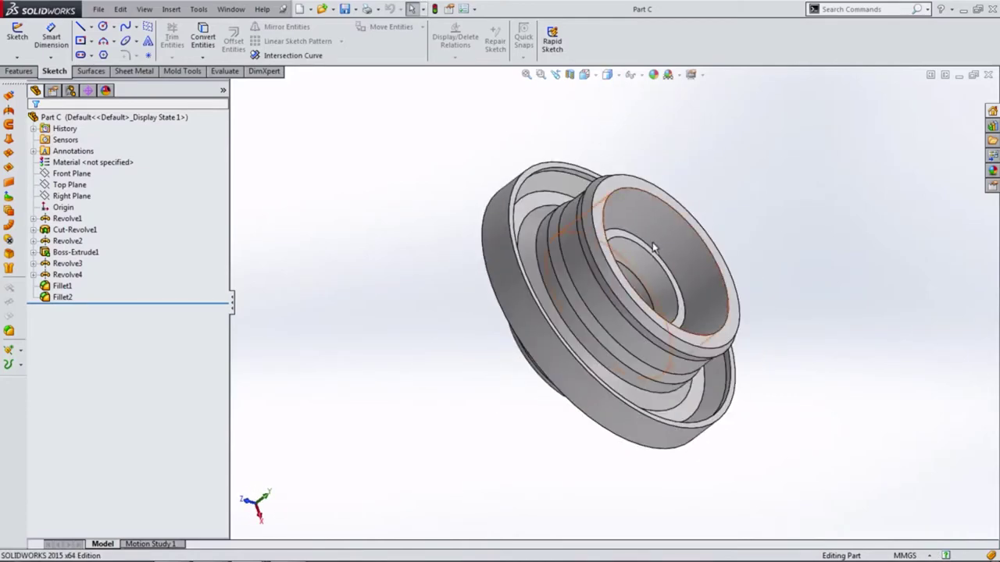
pyautogui.moveTo(587, 276); pyautogui.dragTo(550, 236, button='middle')
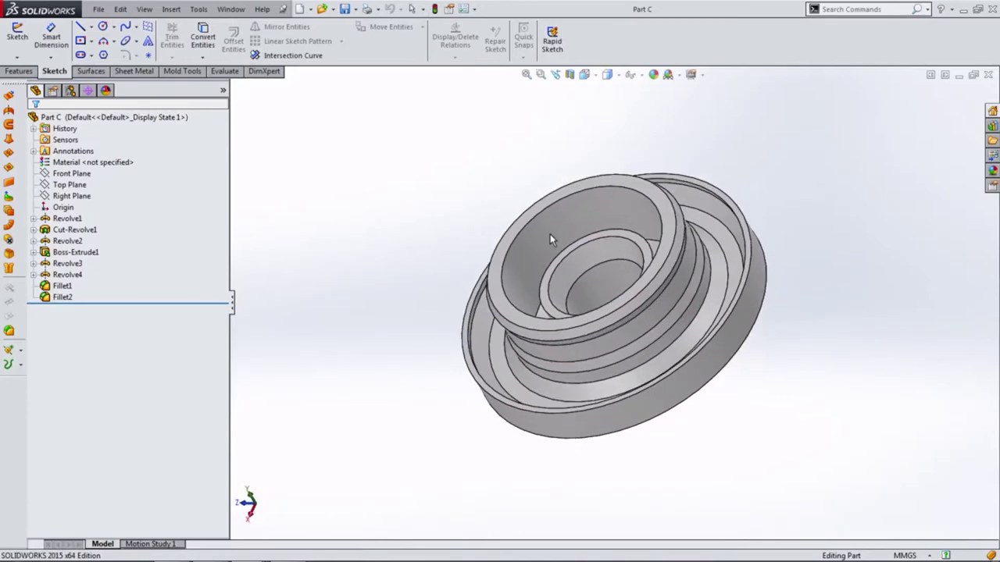
pyautogui.click(959, 75)
# - Show trigger Part D shaded with edges, then minimise it
pyautogui.click(785, 537)
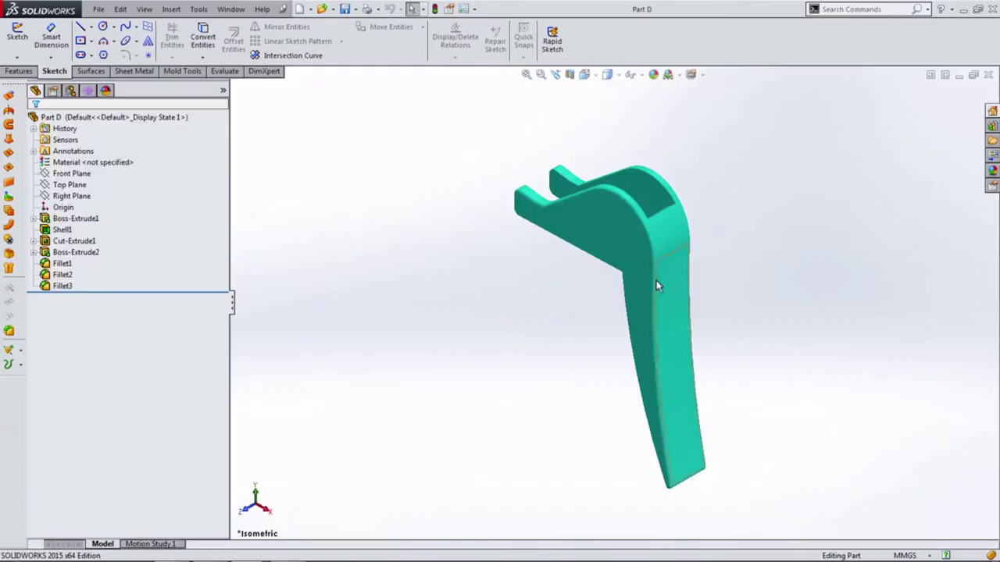
pyautogui.moveTo(657, 281)
pyautogui.mouseDown(button='middle')
pyautogui.moveTo(765, 279)
pyautogui.moveTo(616, 252)
pyautogui.moveTo(544, 297)
pyautogui.moveTo(626, 322)
pyautogui.mouseUp(button='middle')
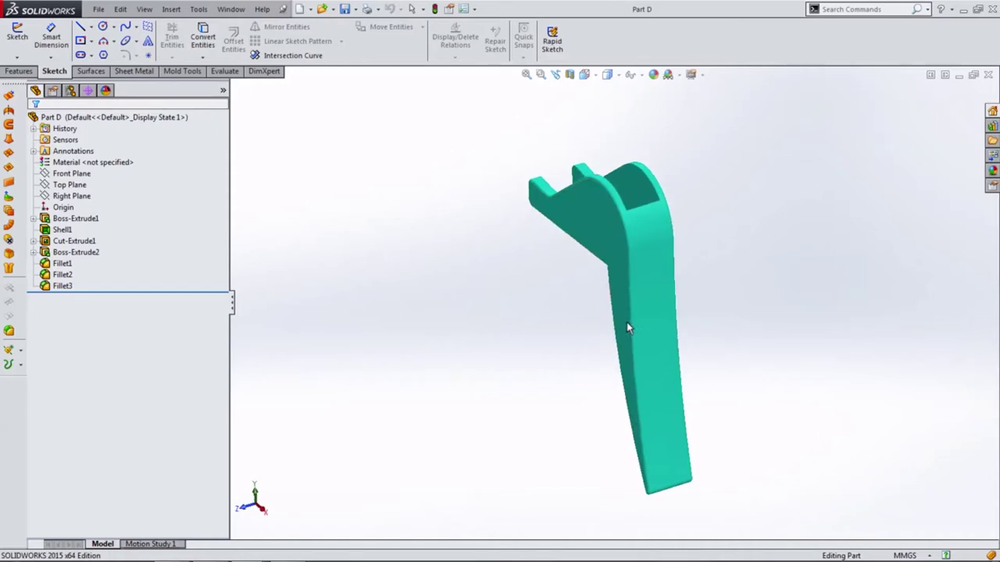
pyautogui.click(610, 83)
pyautogui.click(613, 95)
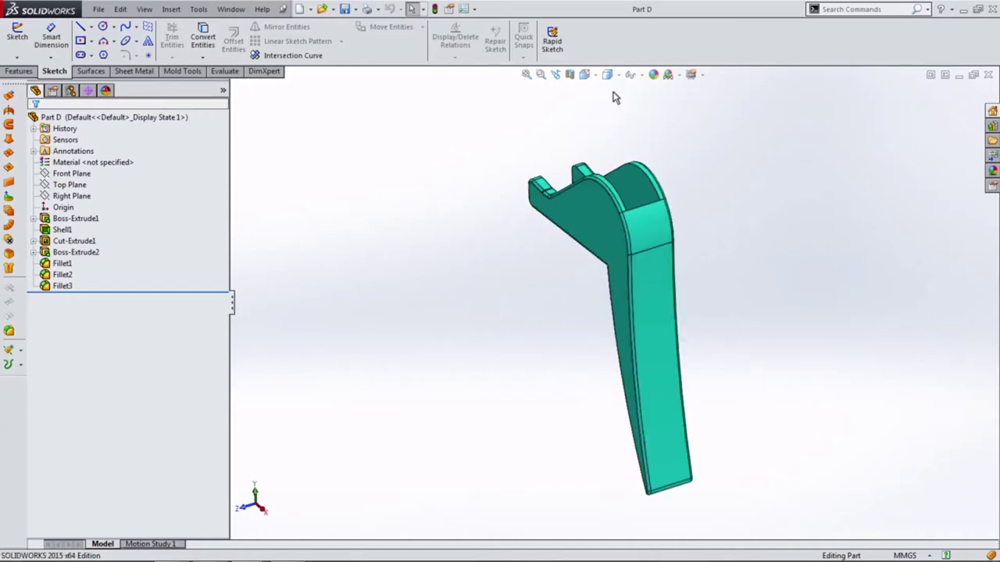
pyautogui.click(960, 75)
# - Show Part E shaded with edges, minimise it, and bring up ball Part F
pyautogui.click(694, 545)
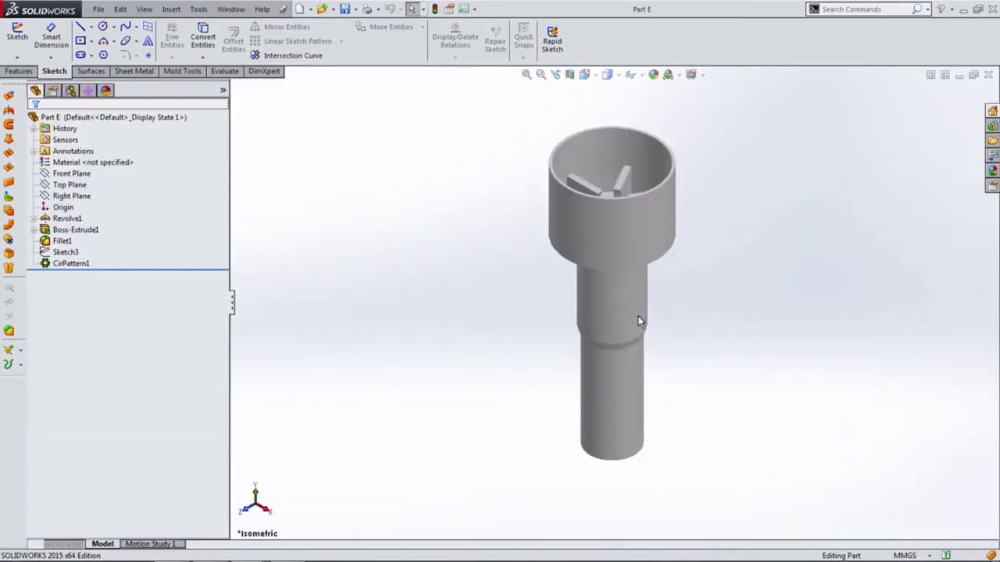
pyautogui.moveTo(639, 321)
pyautogui.mouseDown(button='middle')
pyautogui.moveTo(662, 250)
pyautogui.moveTo(717, 306)
pyautogui.moveTo(631, 375)
pyautogui.moveTo(639, 260)
pyautogui.mouseUp(button='middle')
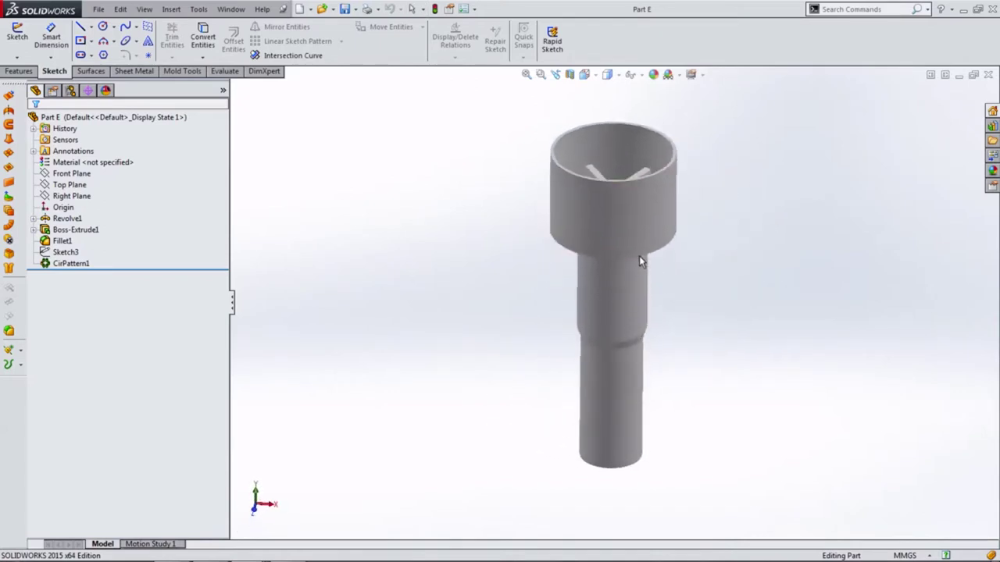
pyautogui.click(607, 75)
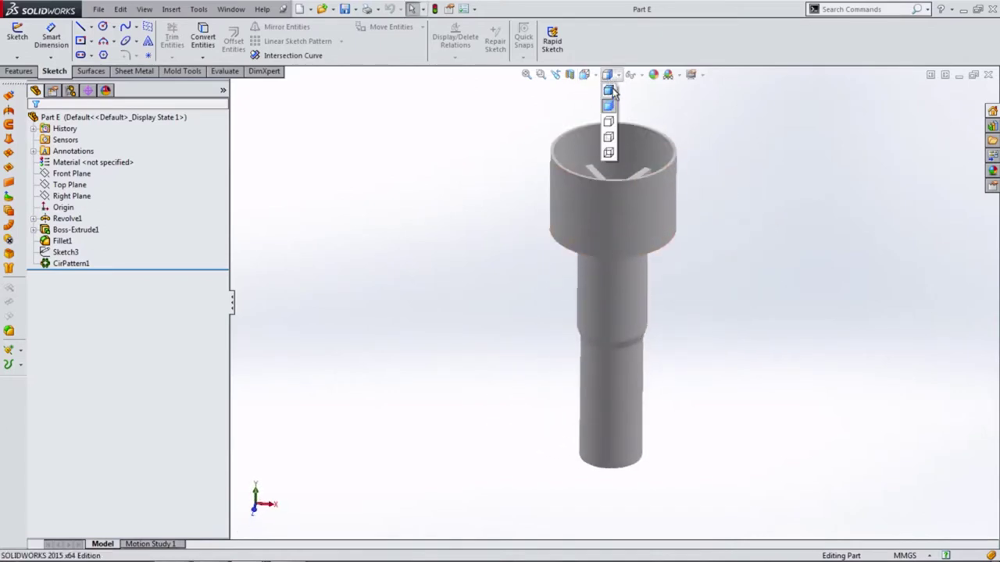
pyautogui.click(610, 90)
pyautogui.moveTo(610, 91)
pyautogui.mouseDown(button='middle')
pyautogui.moveTo(694, 260)
pyautogui.moveTo(843, 145)
pyautogui.mouseUp(button='middle')
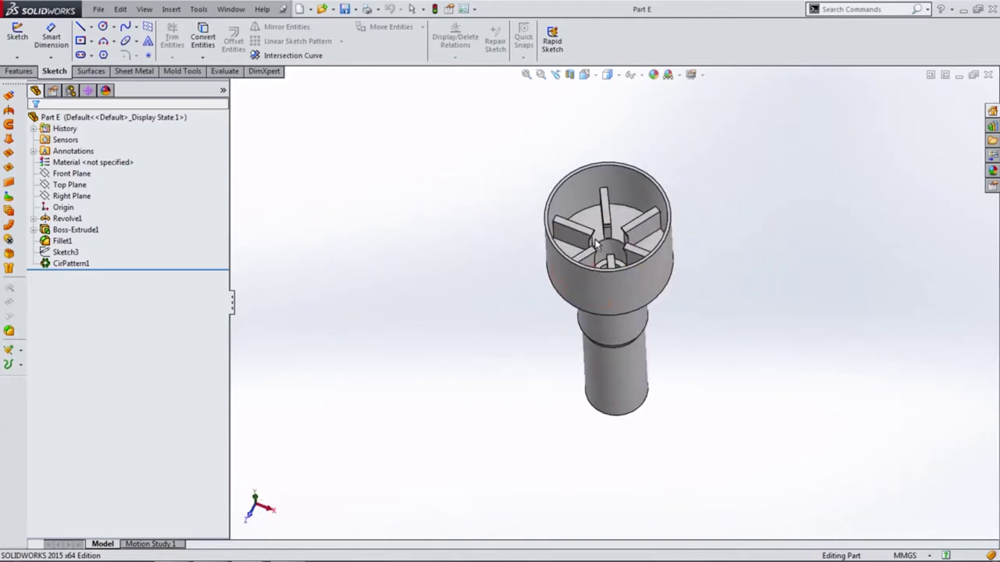
pyautogui.click(956, 73)
pyautogui.click(592, 541)
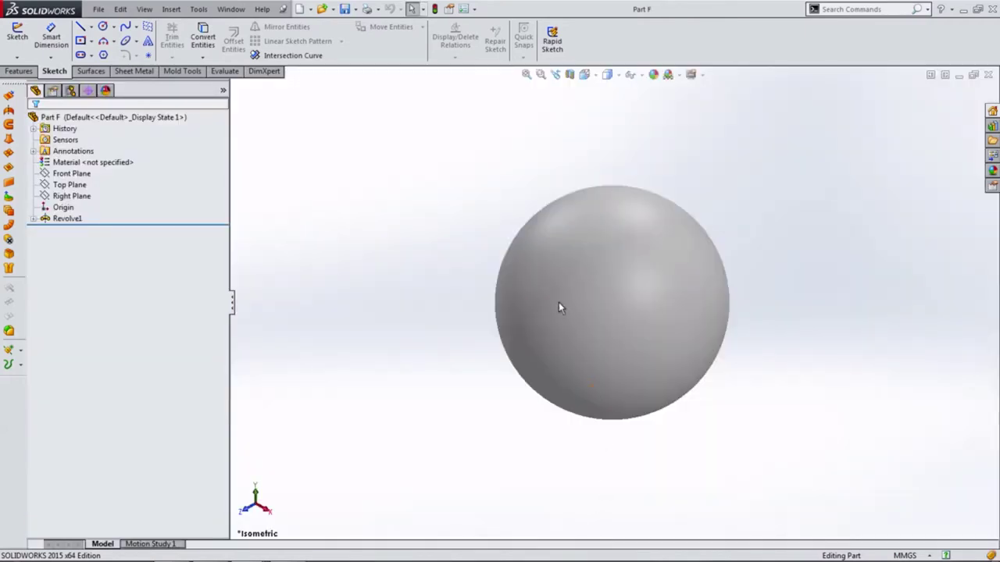
# - Orbit ball Part F to inspect it, then minimise it
pyautogui.moveTo(628, 216)
pyautogui.mouseDown(button='middle')
pyautogui.moveTo(748, 239)
pyautogui.moveTo(565, 215)
pyautogui.mouseUp(button='middle')
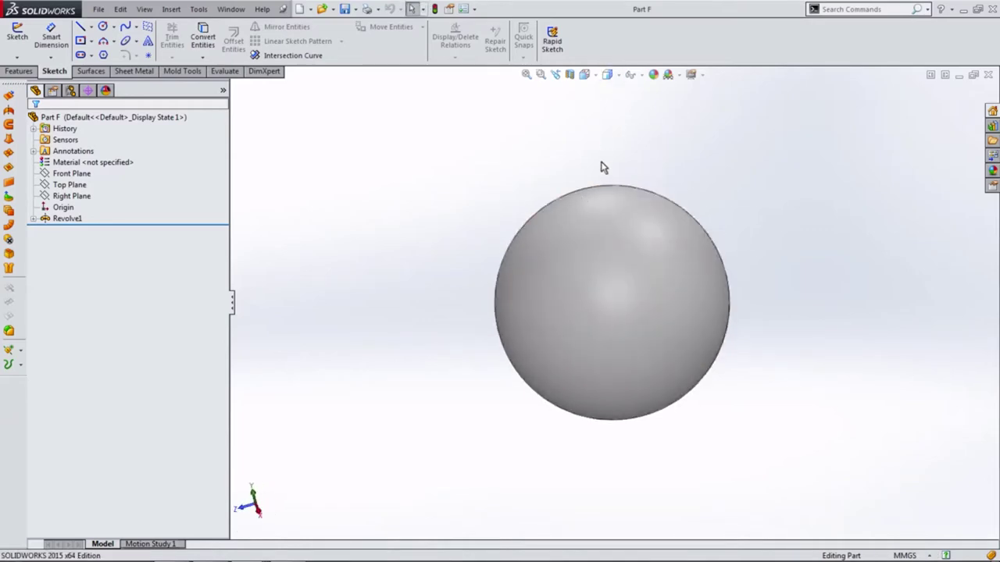
pyautogui.moveTo(600, 165)
pyautogui.mouseDown(button='middle')
pyautogui.moveTo(667, 250)
pyautogui.moveTo(835, 186)
pyautogui.mouseUp(button='middle')
pyautogui.click(959, 76)
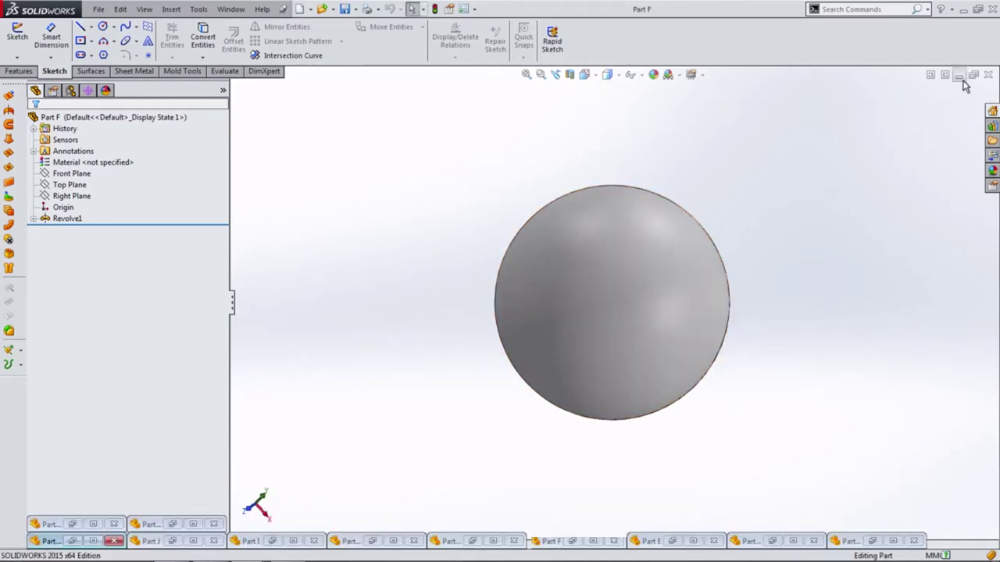
# - Show Part G shaded with edges from several angles, then minimise it
pyautogui.click(493, 540)
pyautogui.moveTo(509, 496)
pyautogui.mouseDown(button='middle')
pyautogui.moveTo(602, 308)
pyautogui.moveTo(705, 361)
pyautogui.moveTo(670, 317)
pyautogui.moveTo(435, 263)
pyautogui.moveTo(607, 274)
pyautogui.moveTo(647, 306)
pyautogui.mouseUp(button='middle')
pyautogui.click(607, 74)
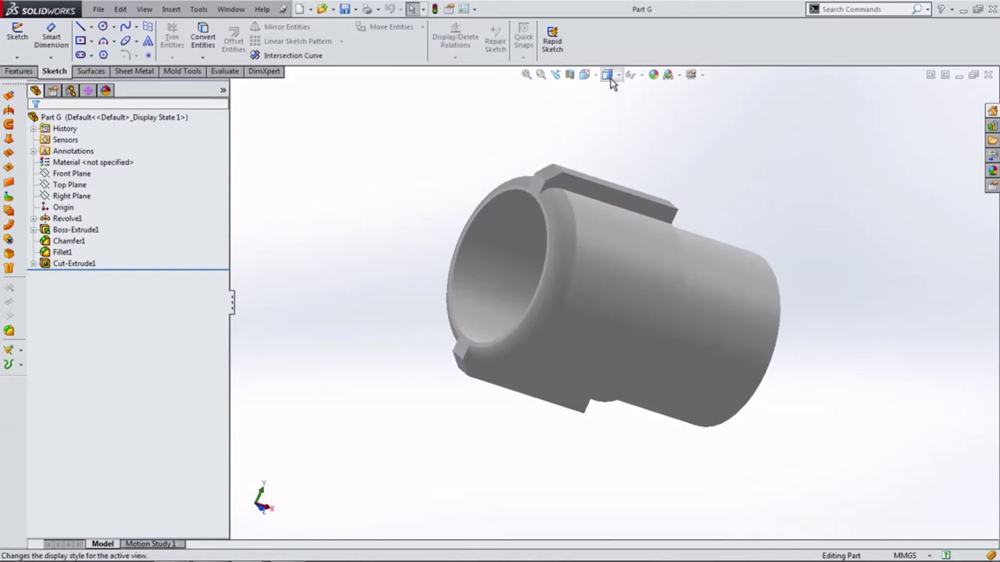
pyautogui.click(615, 92)
pyautogui.moveTo(615, 156)
pyautogui.mouseDown(button='middle')
pyautogui.moveTo(610, 269)
pyautogui.moveTo(623, 303)
pyautogui.moveTo(465, 268)
pyautogui.moveTo(500, 266)
pyautogui.mouseUp(button='middle')
pyautogui.click(956, 76)
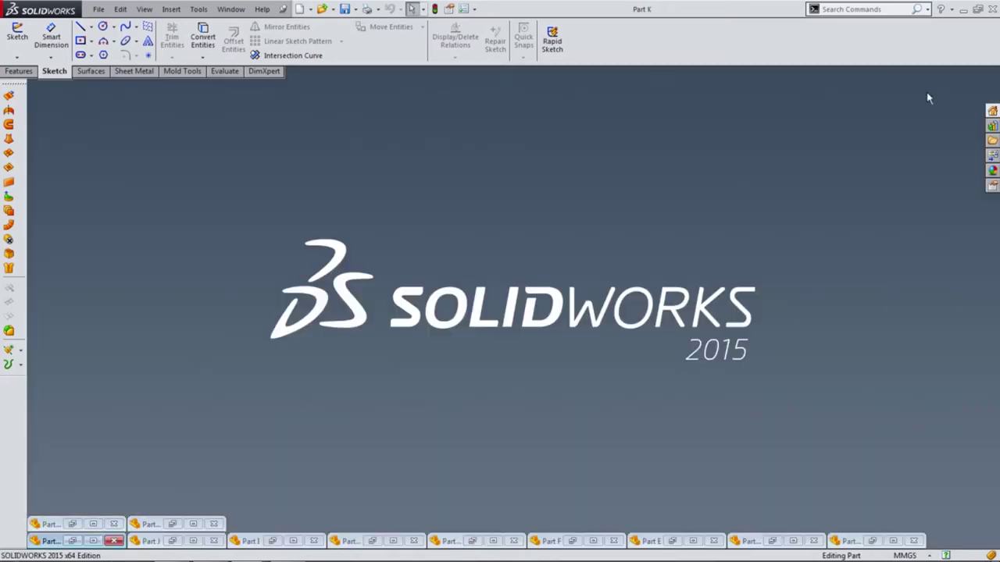
# - Show rod Part H shaded with edges, then minimise it
pyautogui.click(398, 544)
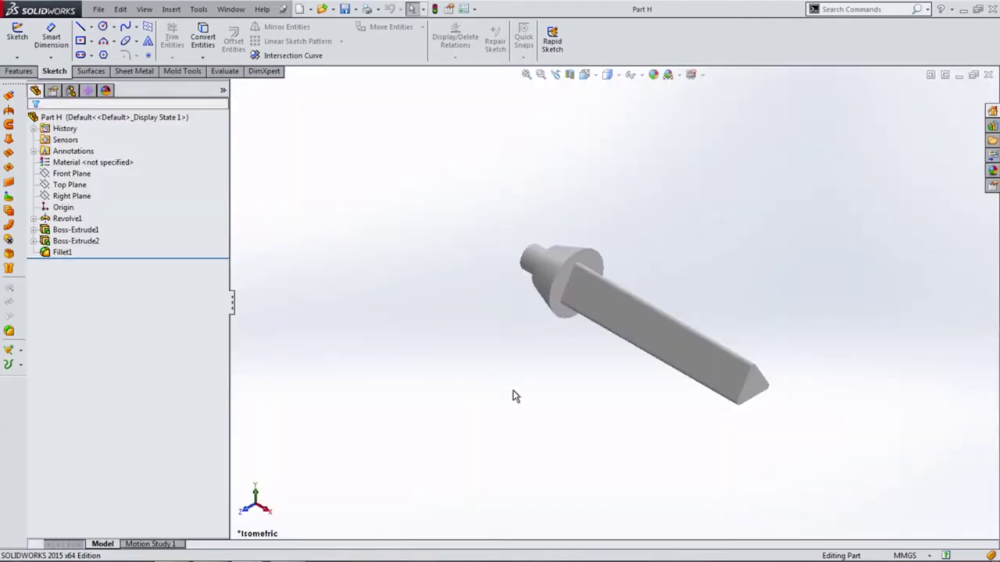
pyautogui.moveTo(513, 397)
pyautogui.mouseDown(button='middle')
pyautogui.moveTo(652, 333)
pyautogui.moveTo(536, 319)
pyautogui.moveTo(486, 226)
pyautogui.moveTo(502, 266)
pyautogui.moveTo(591, 299)
pyautogui.mouseUp(button='middle')
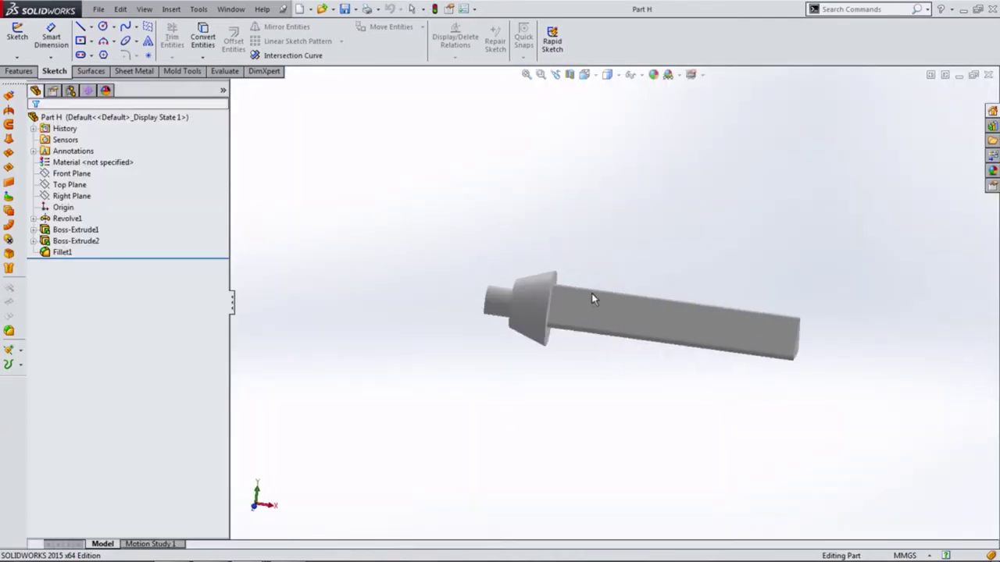
pyautogui.click(585, 74)
pyautogui.click(607, 75)
pyautogui.click(614, 93)
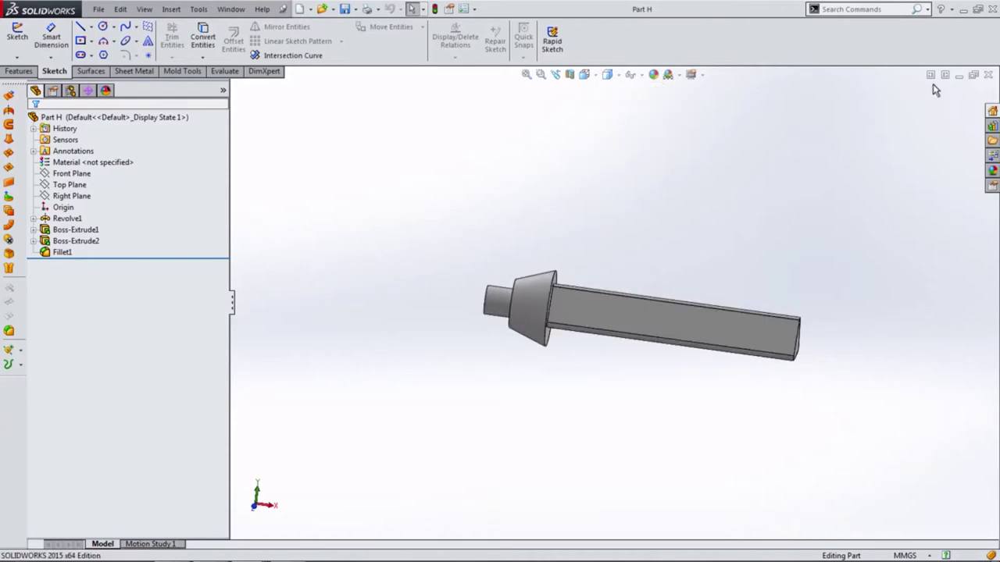
pyautogui.click(956, 75)
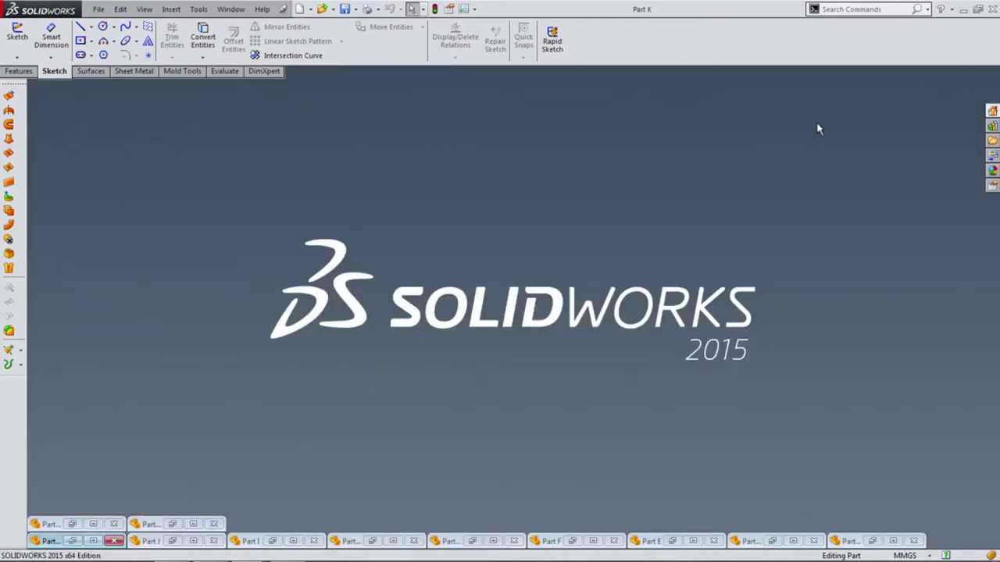
# - Show Part I shaded with edges, orbit to face its cavity, then minimise it
pyautogui.click(292, 541)
pyautogui.moveTo(375, 444)
pyautogui.mouseDown(button='middle')
pyautogui.moveTo(495, 284)
pyautogui.moveTo(600, 314)
pyautogui.moveTo(404, 292)
pyautogui.mouseUp(button='middle')
pyautogui.click(608, 76)
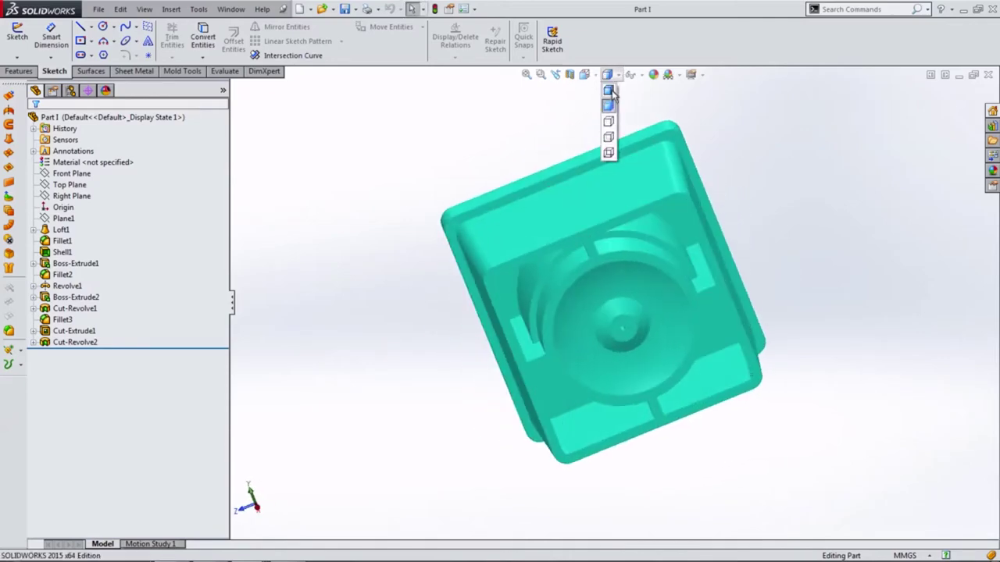
pyautogui.click(610, 91)
pyautogui.moveTo(591, 105)
pyautogui.mouseDown(button='middle')
pyautogui.moveTo(513, 253)
pyautogui.moveTo(609, 289)
pyautogui.moveTo(457, 286)
pyautogui.moveTo(658, 241)
pyautogui.mouseUp(button='middle')
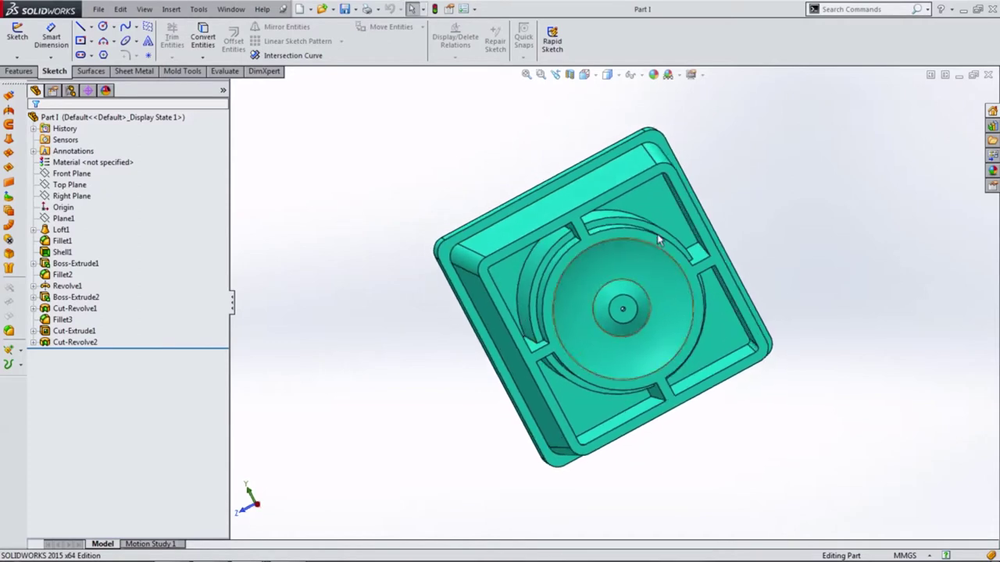
pyautogui.click(959, 75)
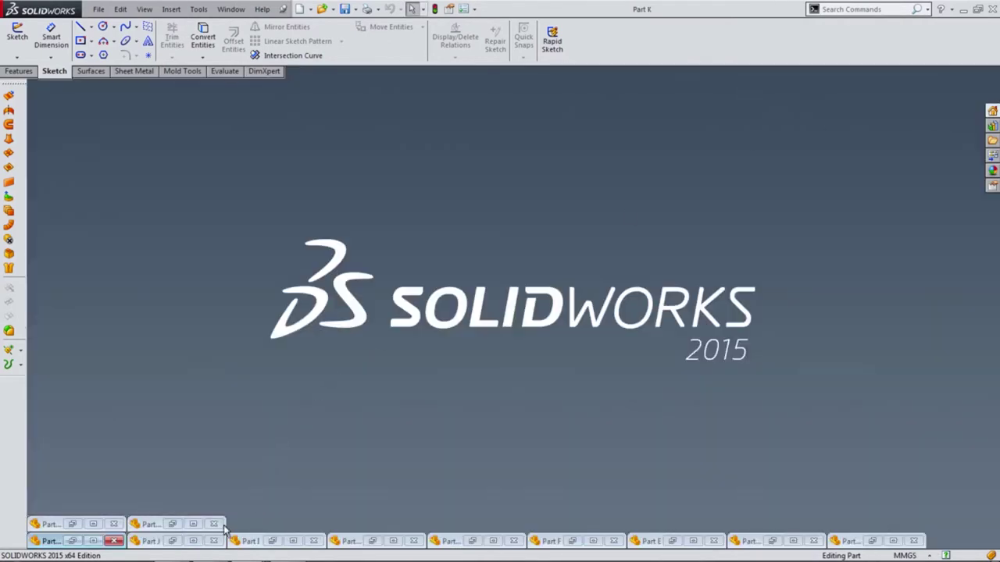
# - Show Part J's housing shaded with edges, reset to an upright view, then minimise it
pyautogui.click(194, 541)
pyautogui.moveTo(323, 480)
pyautogui.mouseDown(button='middle')
pyautogui.moveTo(529, 328)
pyautogui.moveTo(647, 334)
pyautogui.moveTo(474, 311)
pyautogui.moveTo(427, 281)
pyautogui.moveTo(445, 237)
pyautogui.mouseUp(button='middle')
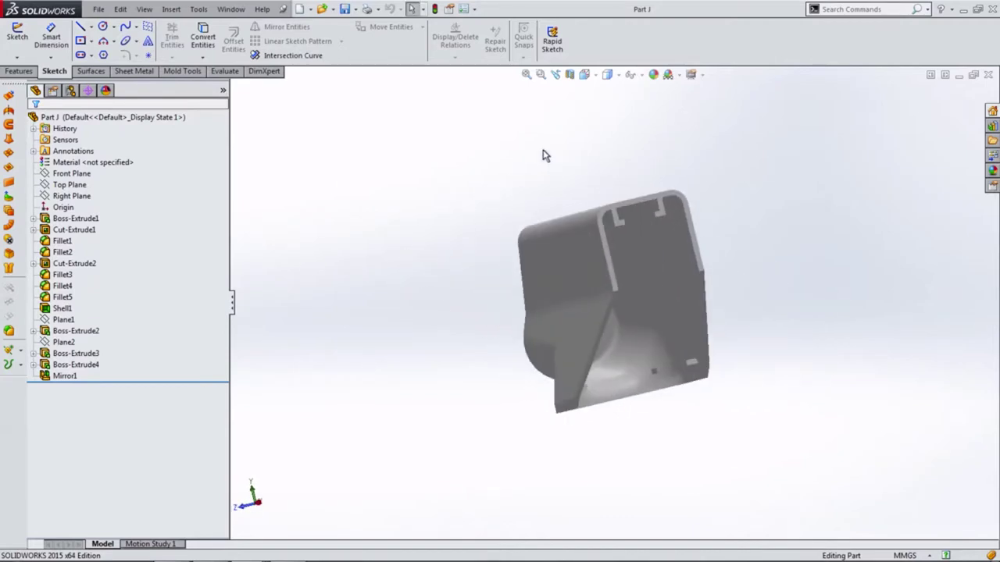
pyautogui.click(614, 74)
pyautogui.click(608, 92)
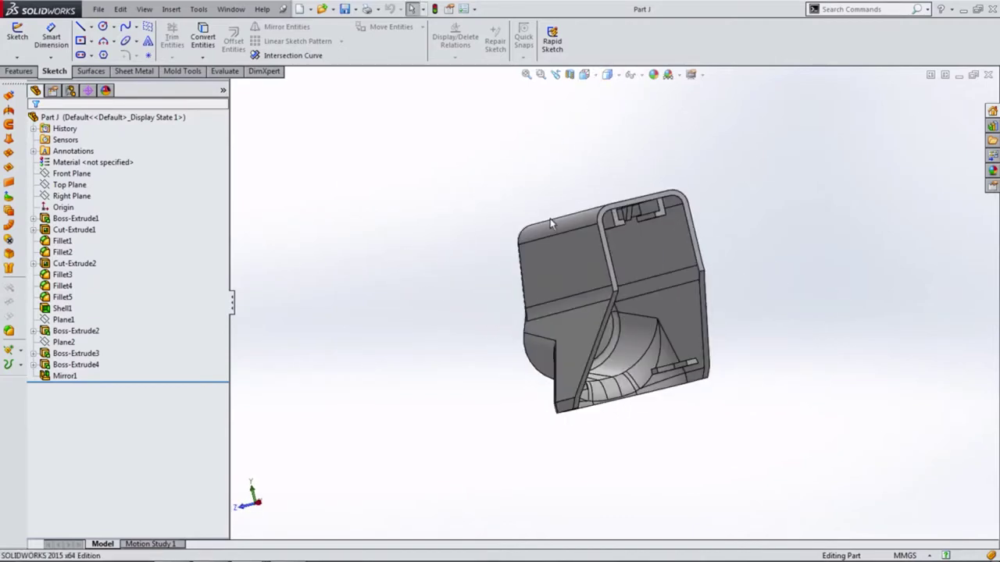
pyautogui.moveTo(550, 224)
pyautogui.mouseDown(button='middle')
pyautogui.moveTo(669, 261)
pyautogui.moveTo(525, 267)
pyautogui.mouseUp(button='middle')
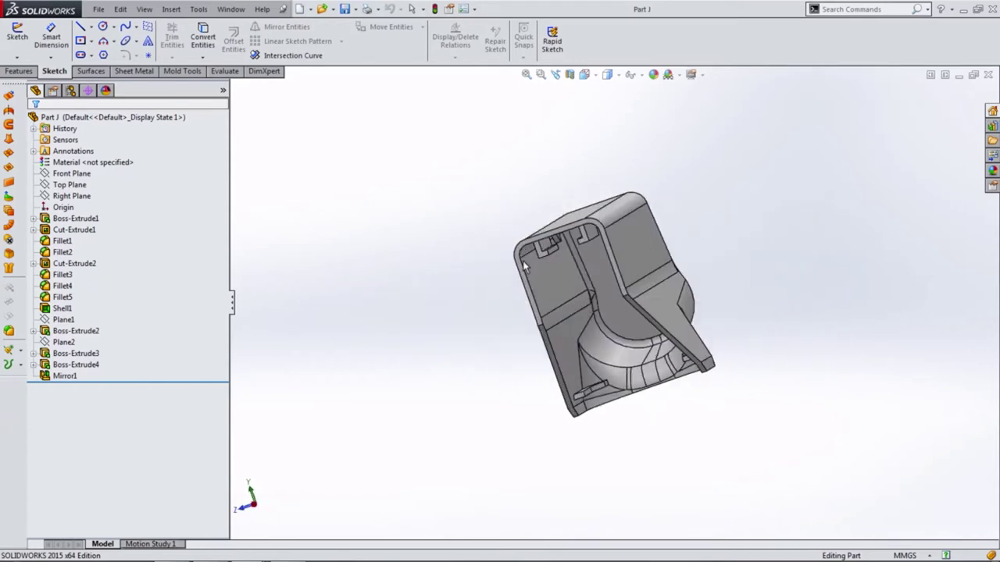
pyautogui.hotkey('ctrl', '7')
pyautogui.click(959, 76)
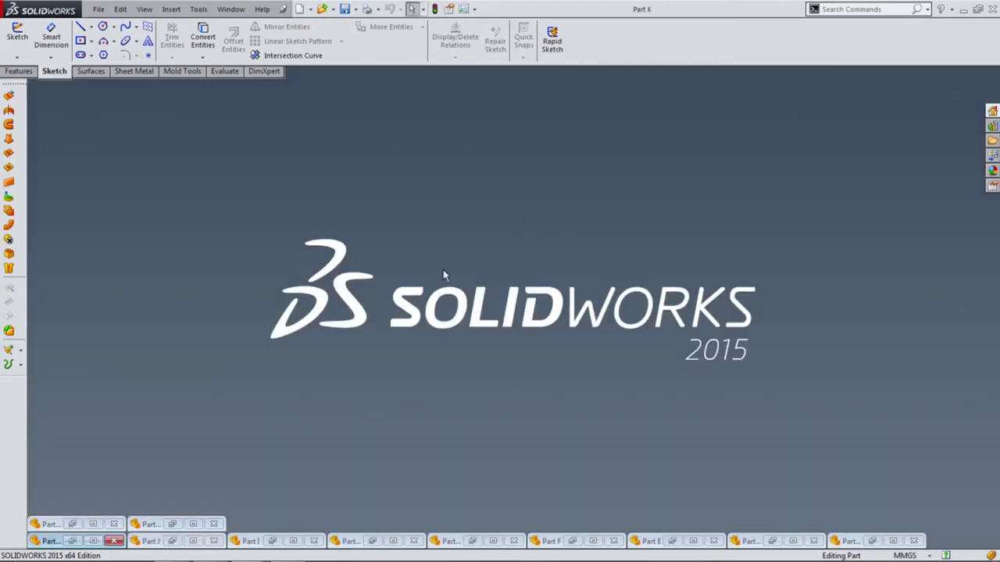
# - Orbit pump housing Part K, set it to Shaded With Edges, and minimise it
pyautogui.click(102, 530)
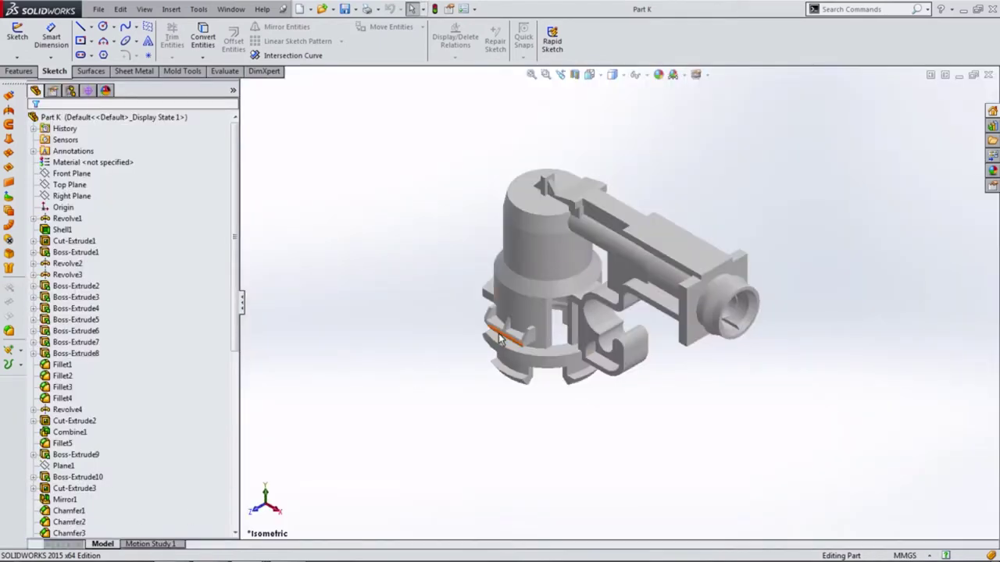
pyautogui.moveTo(500, 337)
pyautogui.mouseDown(button='middle')
pyautogui.moveTo(528, 352)
pyautogui.moveTo(547, 313)
pyautogui.mouseUp(button='middle')
pyautogui.click(614, 74)
pyautogui.click(620, 94)
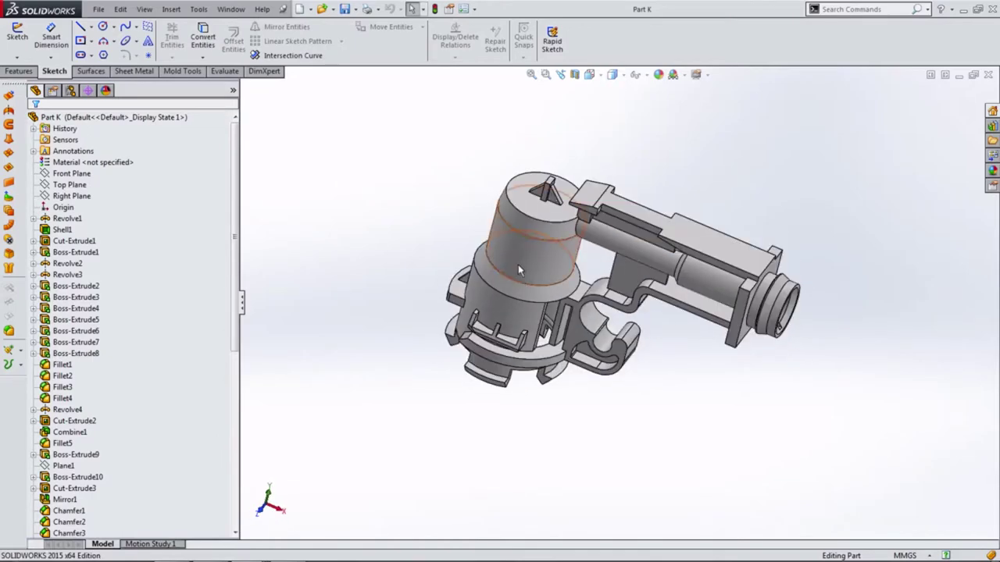
pyautogui.moveTo(517, 265)
pyautogui.mouseDown(button='middle')
pyautogui.moveTo(528, 253)
pyautogui.moveTo(514, 252)
pyautogui.mouseUp(button='middle')
pyautogui.click(959, 75)
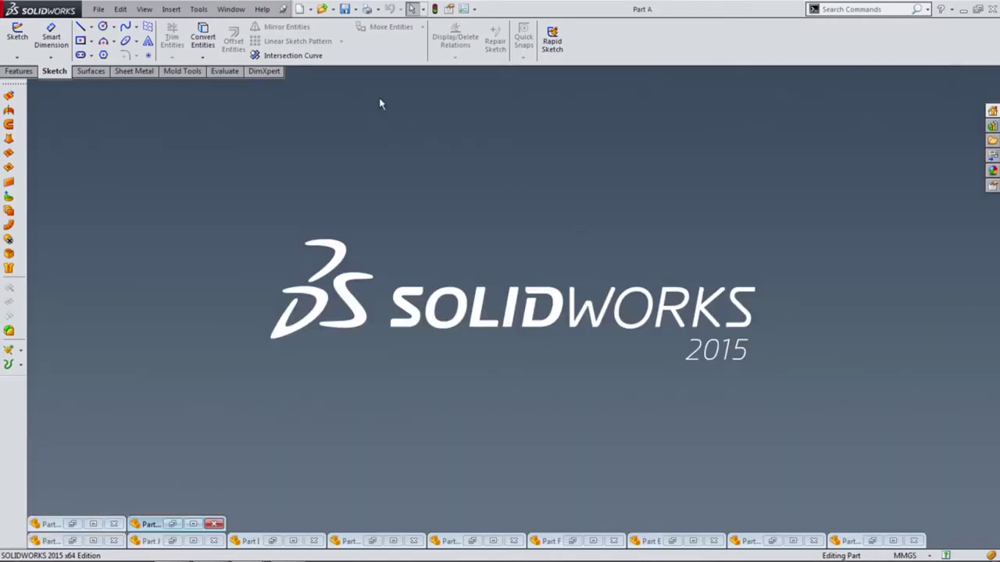
# - Create and close an accidental blank Part1, then minimise the Part A spring window
pyautogui.click(303, 10)
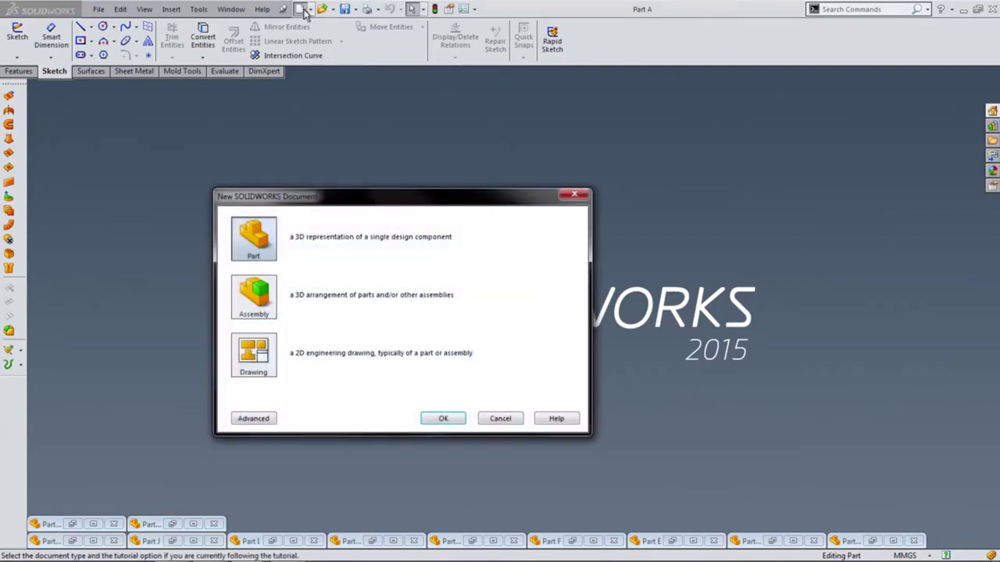
pyautogui.click(429, 414)
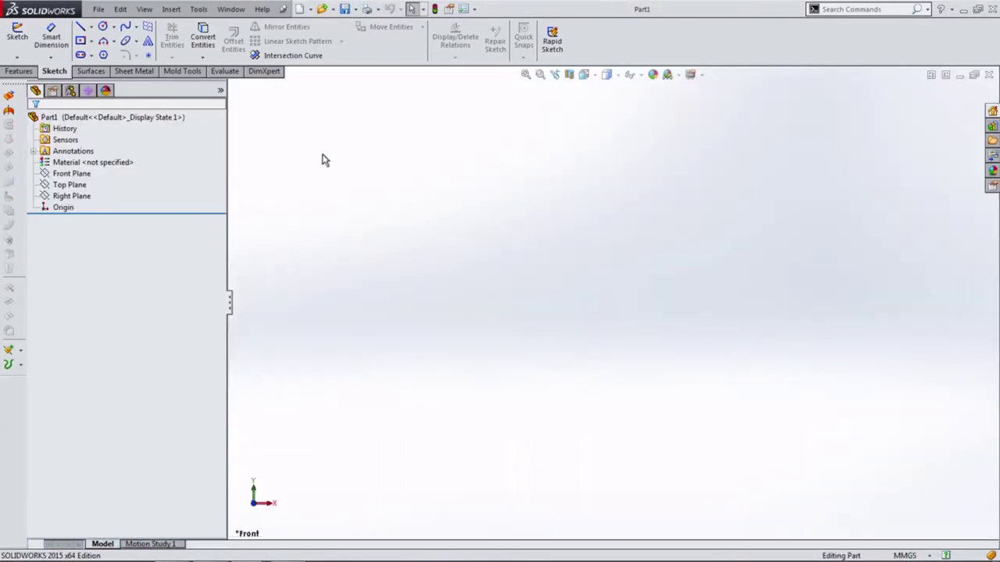
pyautogui.click(989, 75)
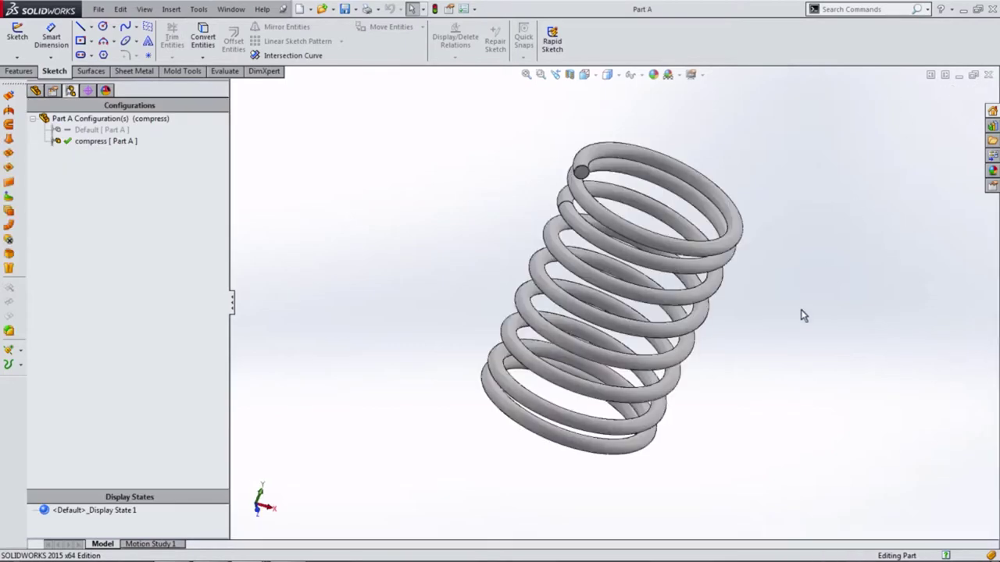
pyautogui.click(960, 75)
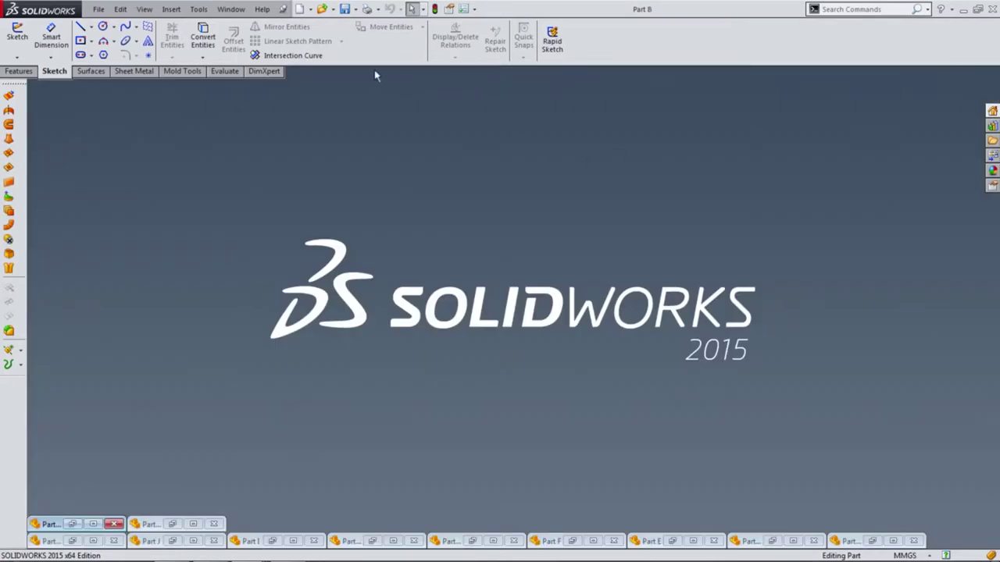
# - Create a new assembly document, Assem1
pyautogui.click(299, 9)
pyautogui.click(239, 313)
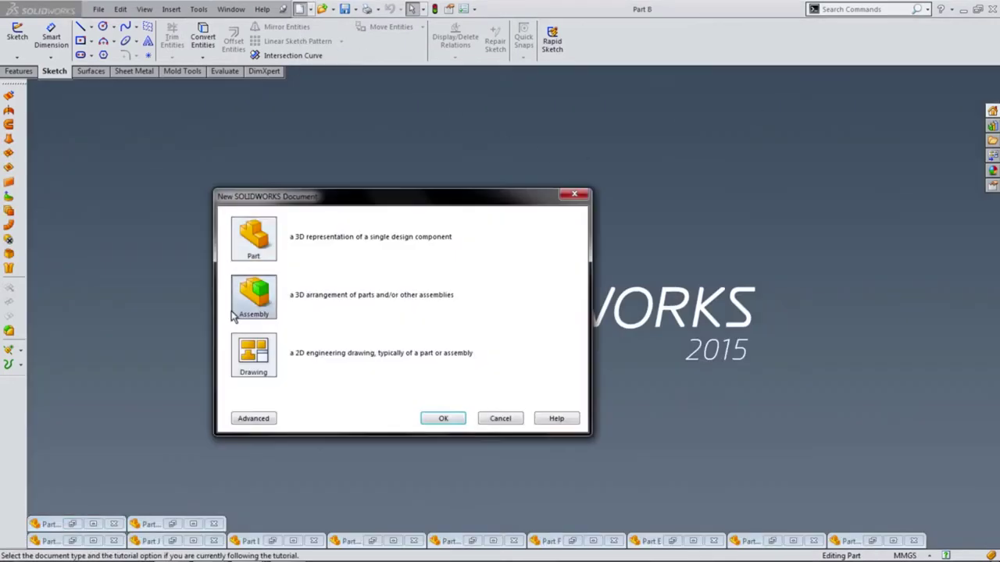
pyautogui.click(442, 420)
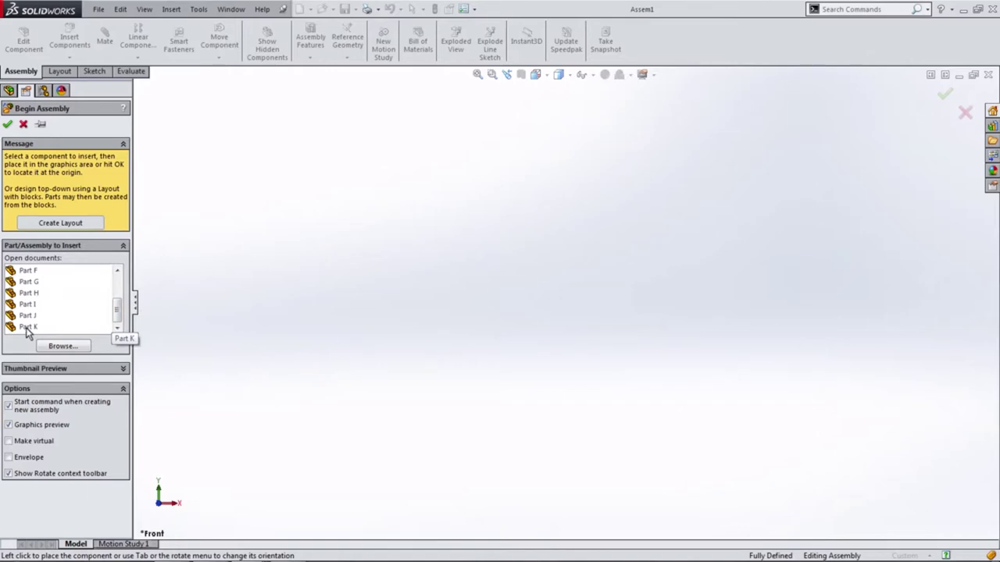
# - Insert Part K into the assembly and fit it in view
pyautogui.click(25, 328)
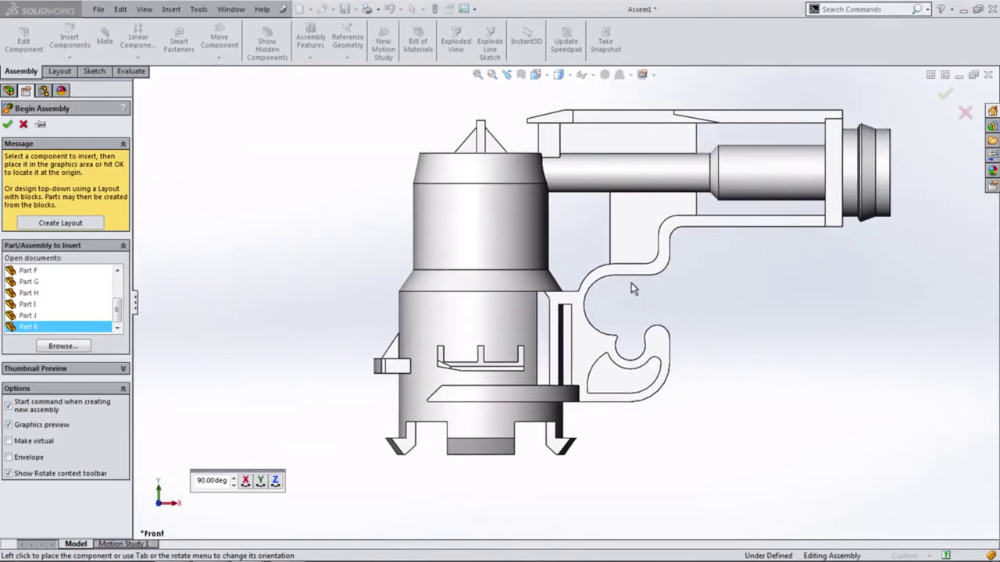
pyautogui.click(631, 284)
pyautogui.press('f')
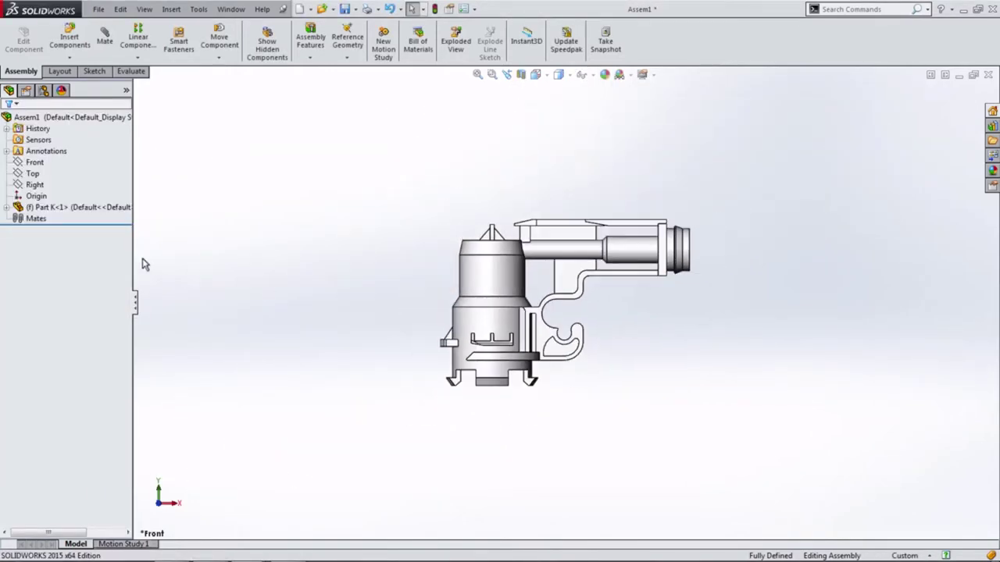
# - Set Part K to float, then bring up the options for its origin
pyautogui.rightClick(54, 209)
pyautogui.click(83, 324)
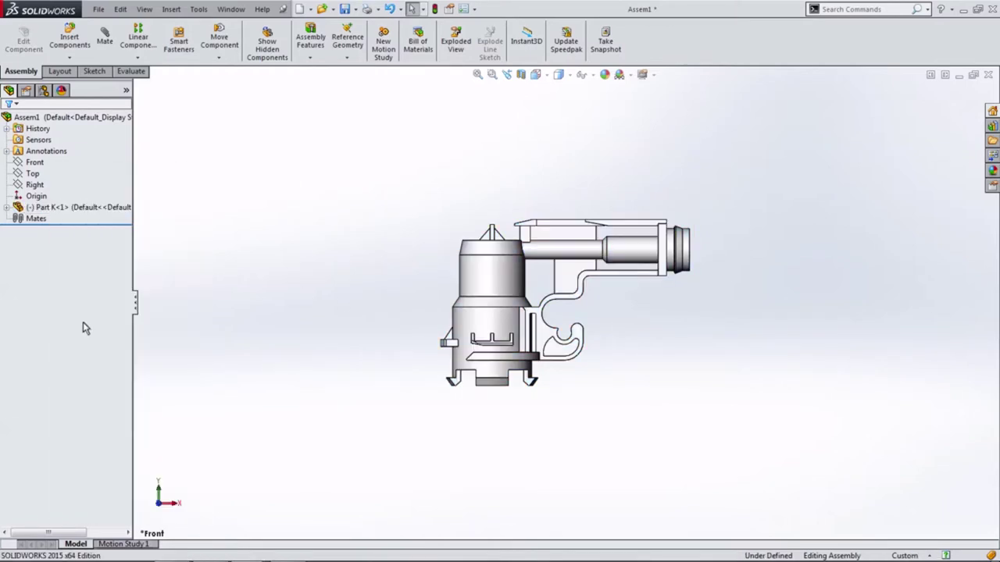
pyautogui.click(7, 209)
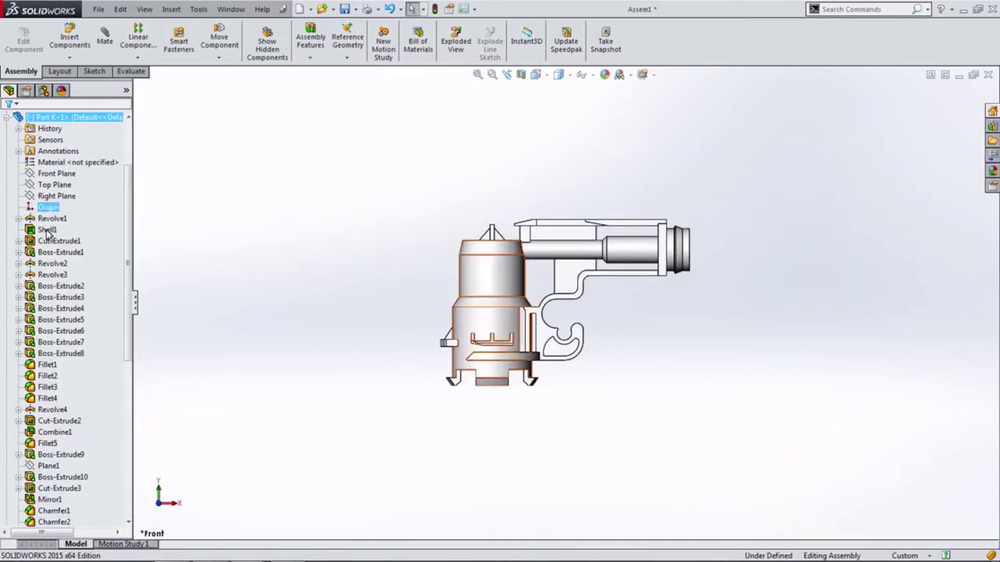
pyautogui.click(41, 209)
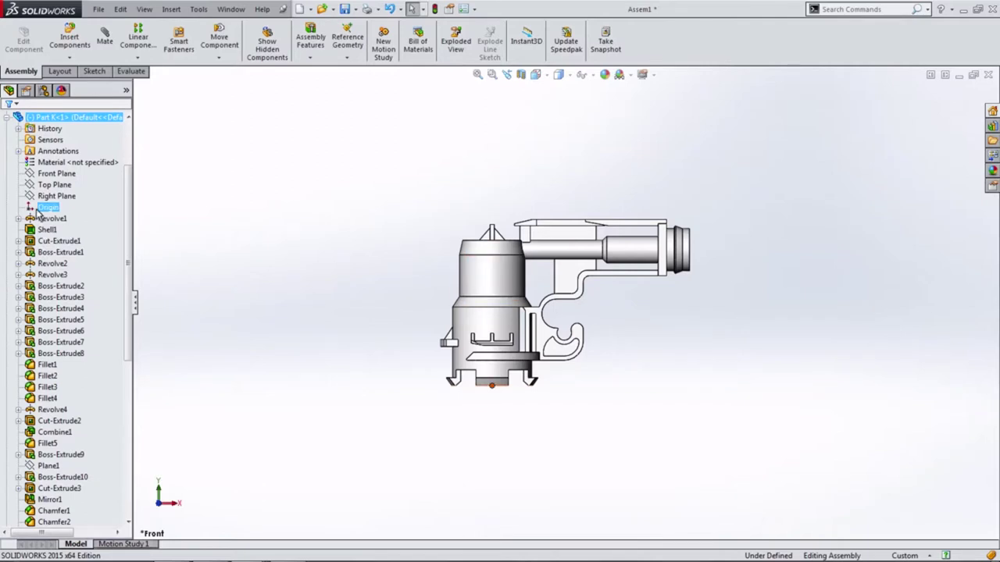
pyautogui.rightClick(37, 213)
# - Mate Part K's origin coincident with the assembly origin
pyautogui.click(44, 174)
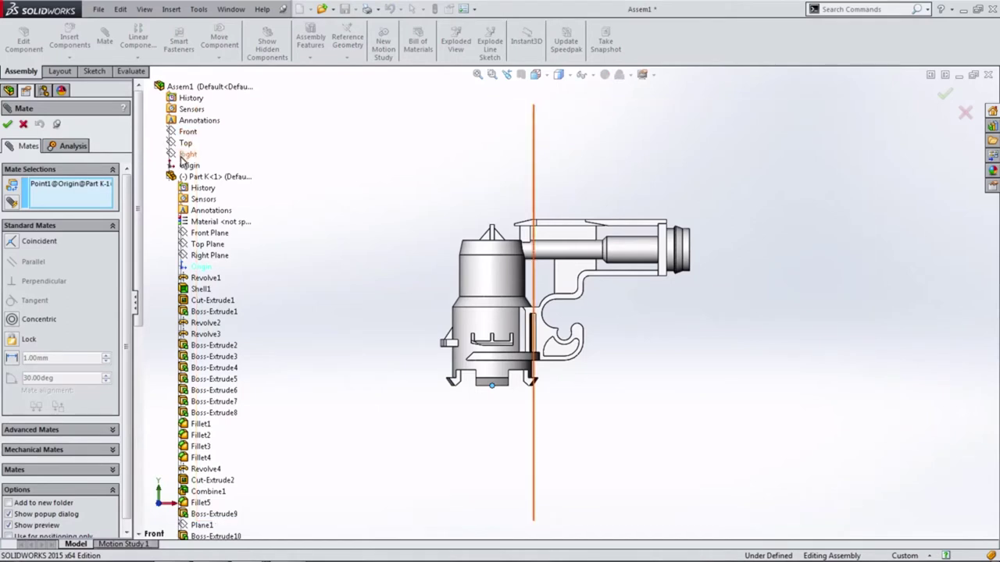
pyautogui.click(187, 166)
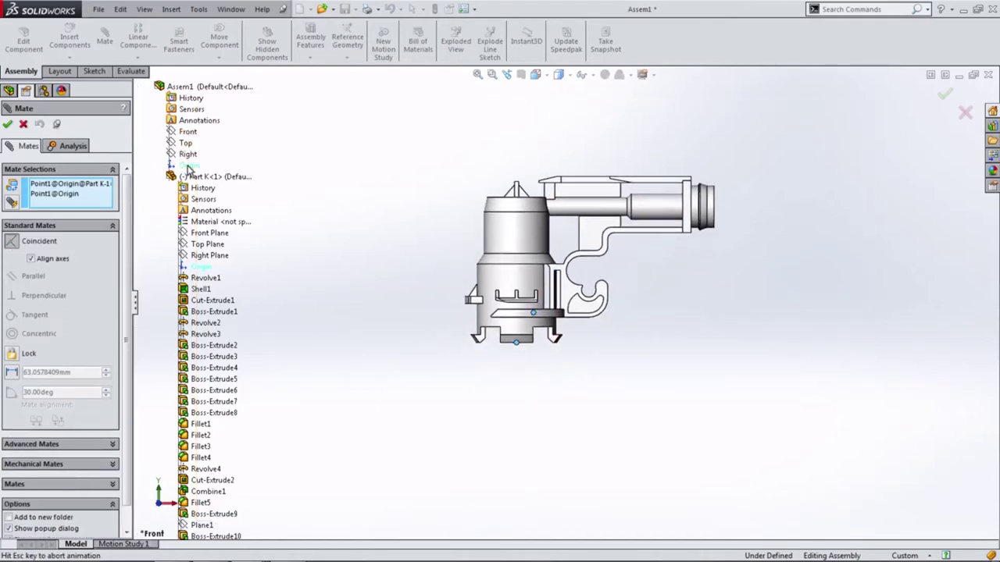
pyautogui.click(171, 137)
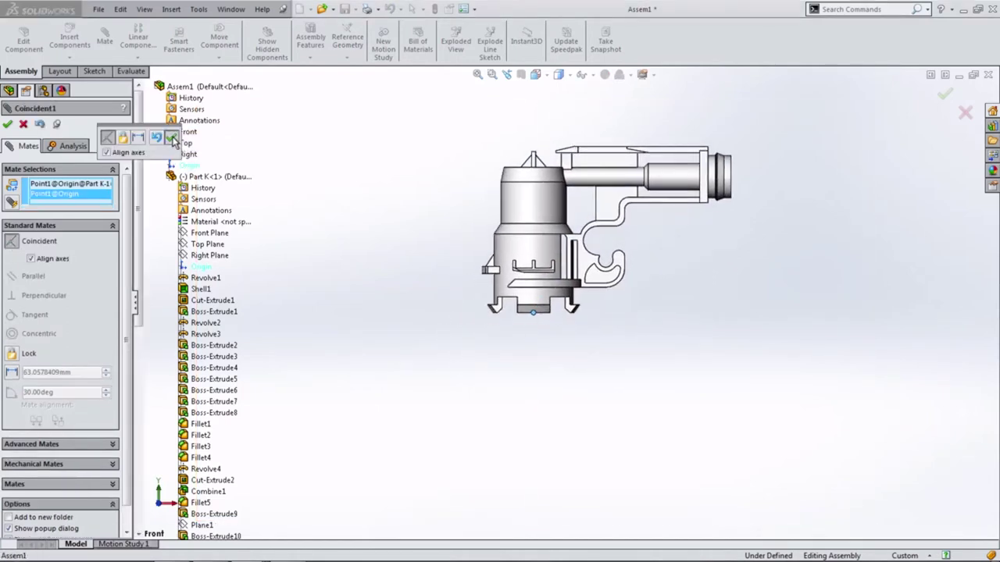
pyautogui.click(7, 125)
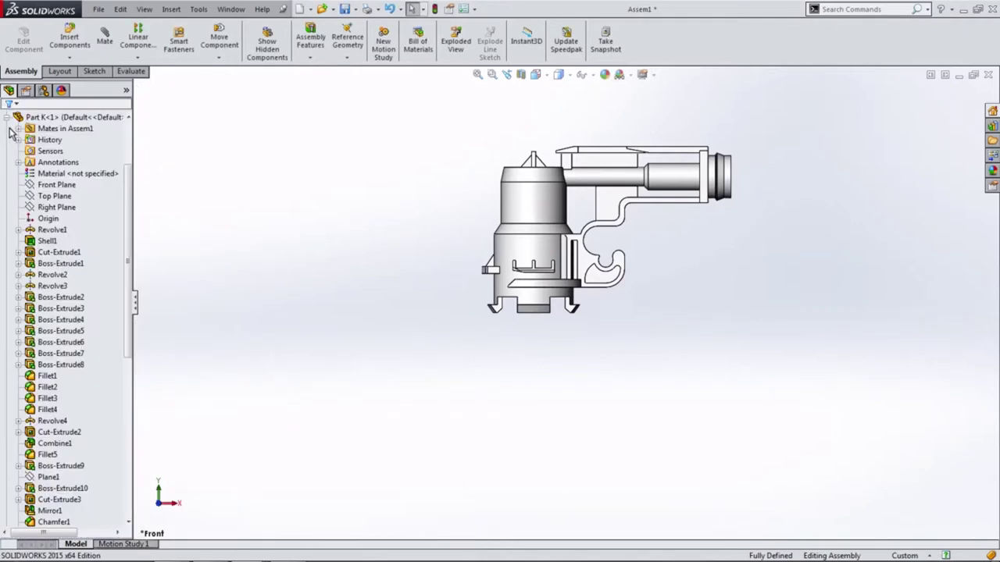
# - Fix Part K in place and orbit to a rotated 3D view
pyautogui.rightClick(43, 207)
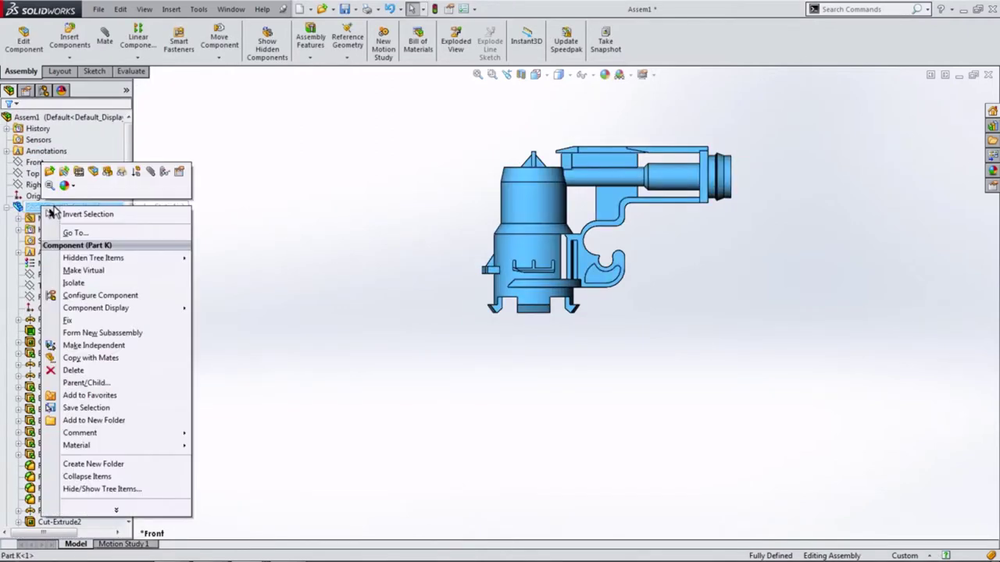
pyautogui.click(66, 320)
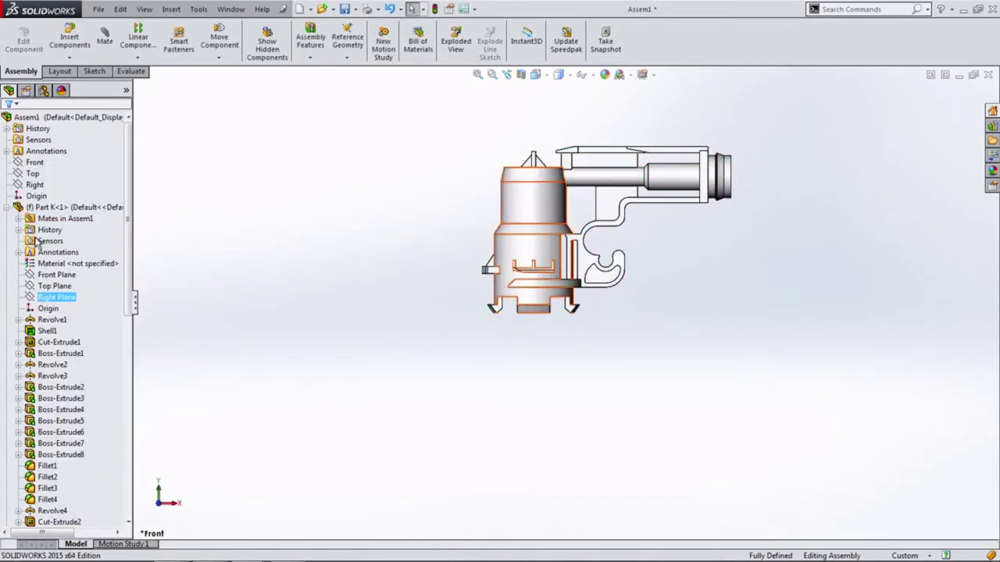
pyautogui.click(7, 208)
pyautogui.moveTo(433, 266); pyautogui.dragTo(371, 223, button='middle')
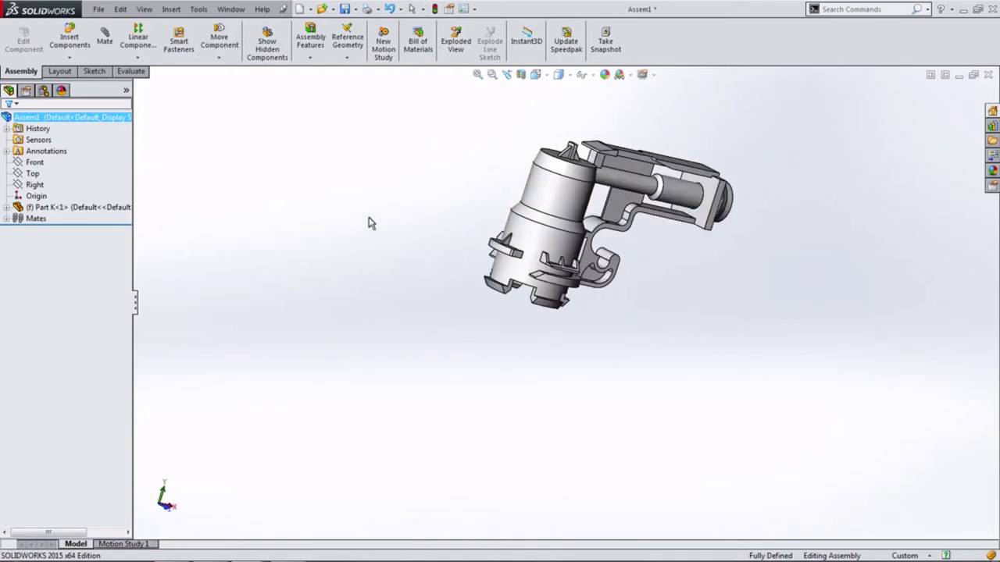
# - Insert cap Part B to the left of Part K and switch to the Front view
pyautogui.click(83, 57)
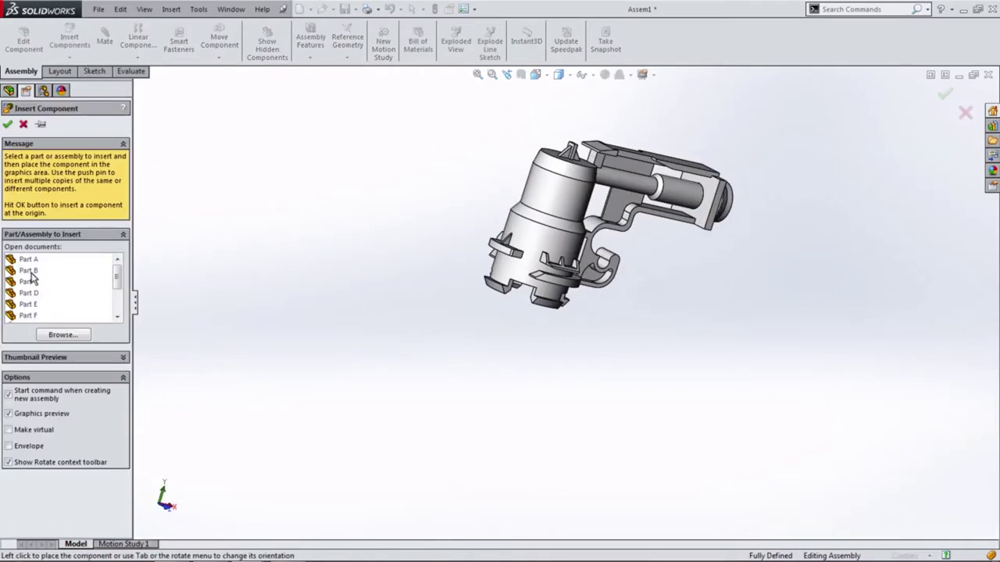
pyautogui.click(39, 270)
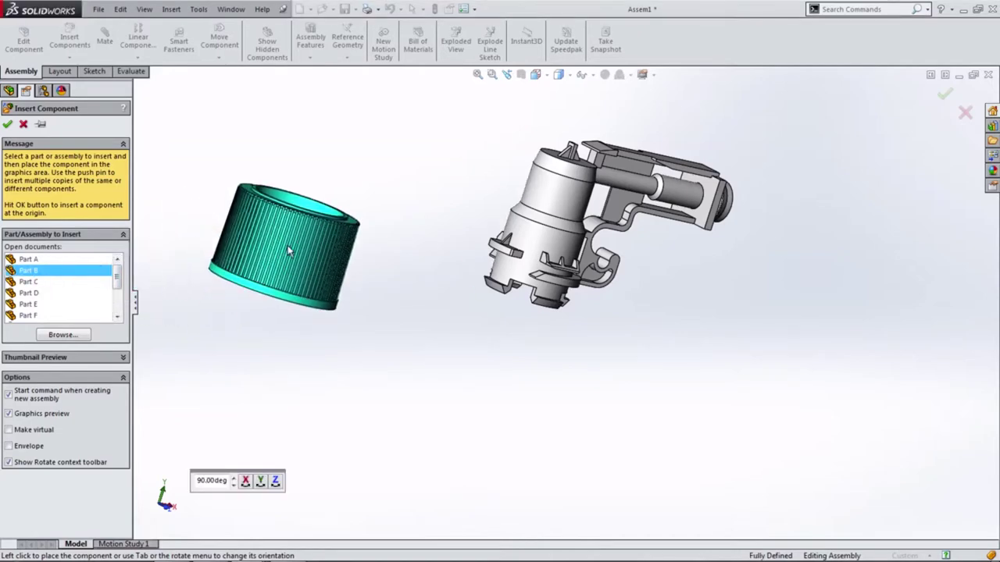
pyautogui.click(287, 245)
pyautogui.moveTo(446, 328)
pyautogui.mouseDown(button='middle')
pyautogui.moveTo(409, 379)
pyautogui.moveTo(500, 203)
pyautogui.mouseUp(button='middle')
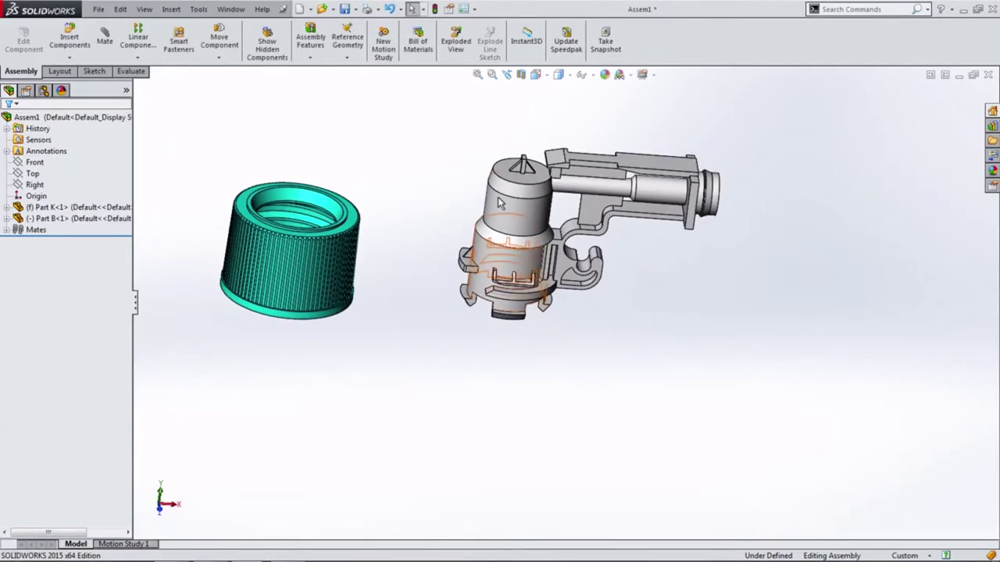
pyautogui.click(536, 74)
pyautogui.click(558, 126)
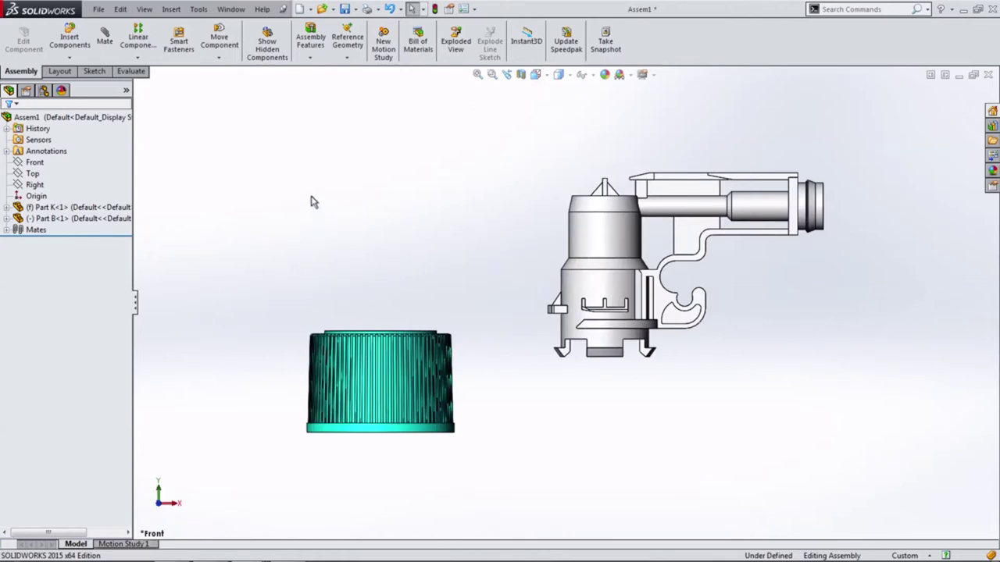
# - Mate the cap's inner cylinder concentric with Part K's base cylinder
pyautogui.click(105, 41)
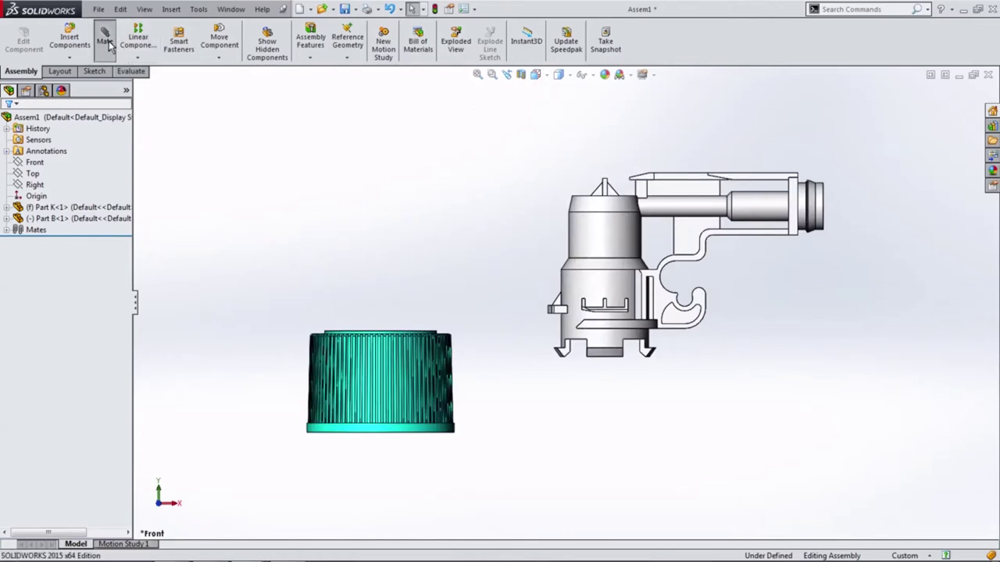
pyautogui.moveTo(268, 214); pyautogui.dragTo(329, 289, button='middle')
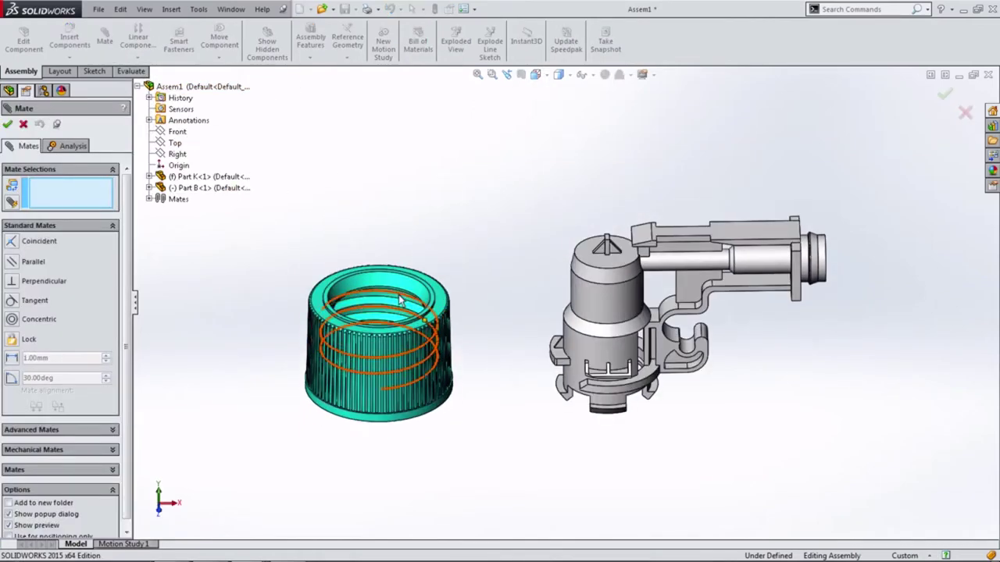
pyautogui.scroll(-3, 406, 295)
pyautogui.scroll(-2, 414, 281)
pyautogui.moveTo(421, 272); pyautogui.dragTo(419, 235, button='middle')
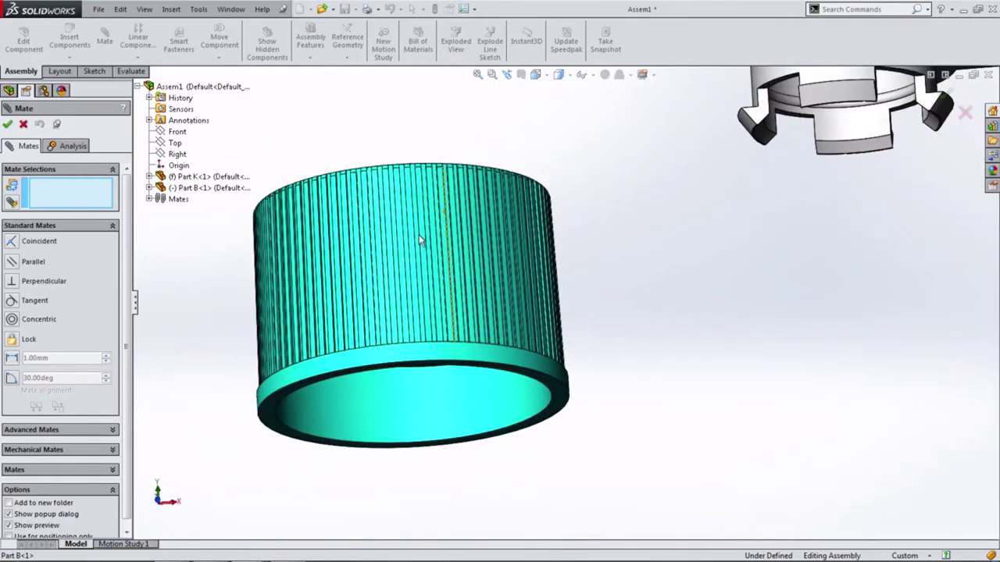
pyautogui.scroll(3, 469, 313)
pyautogui.moveTo(468, 313); pyautogui.dragTo(485, 373, button='middle')
pyautogui.click(494, 375)
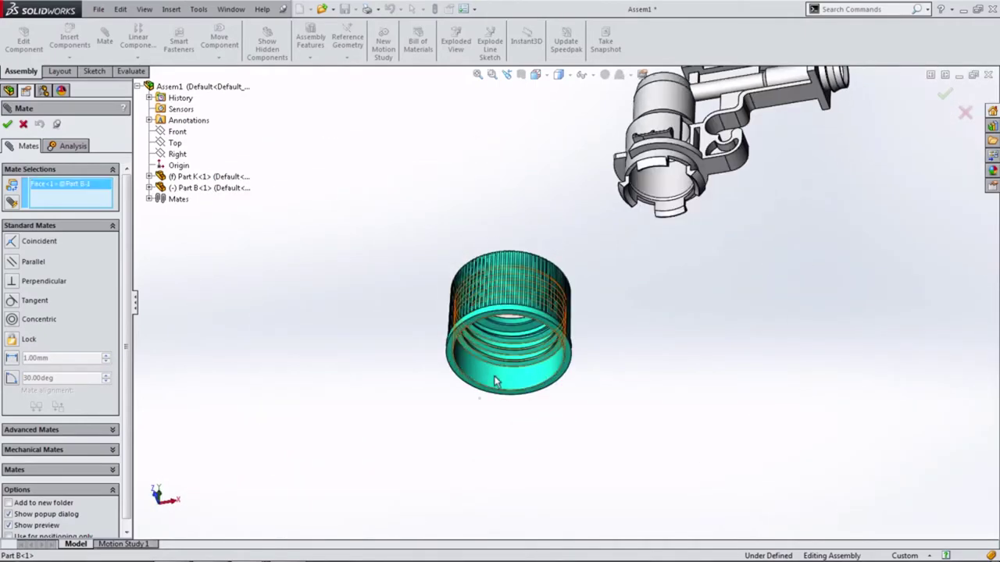
pyautogui.scroll(-3, 613, 134)
pyautogui.click(614, 134)
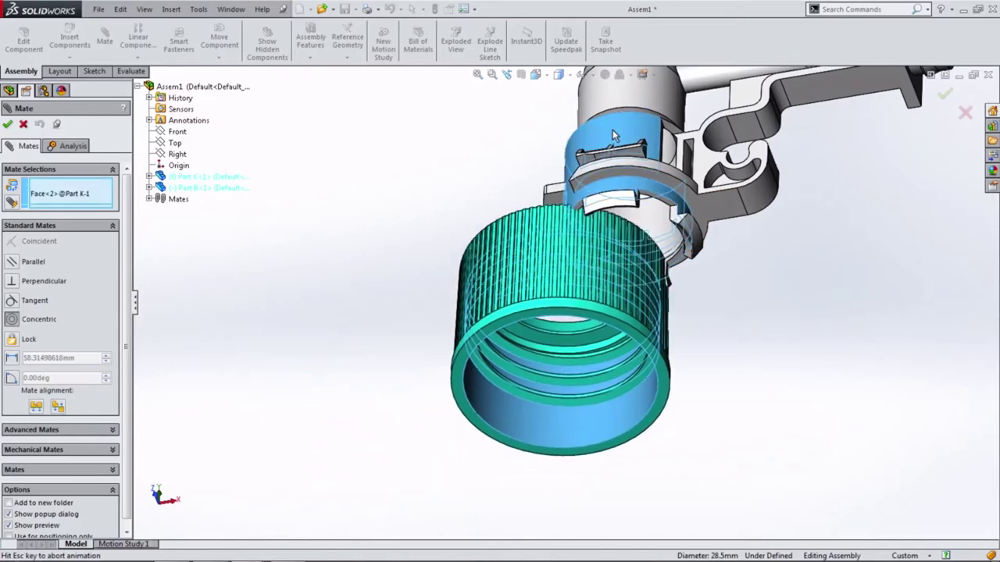
pyautogui.moveTo(579, 136); pyautogui.dragTo(586, 187, button='middle')
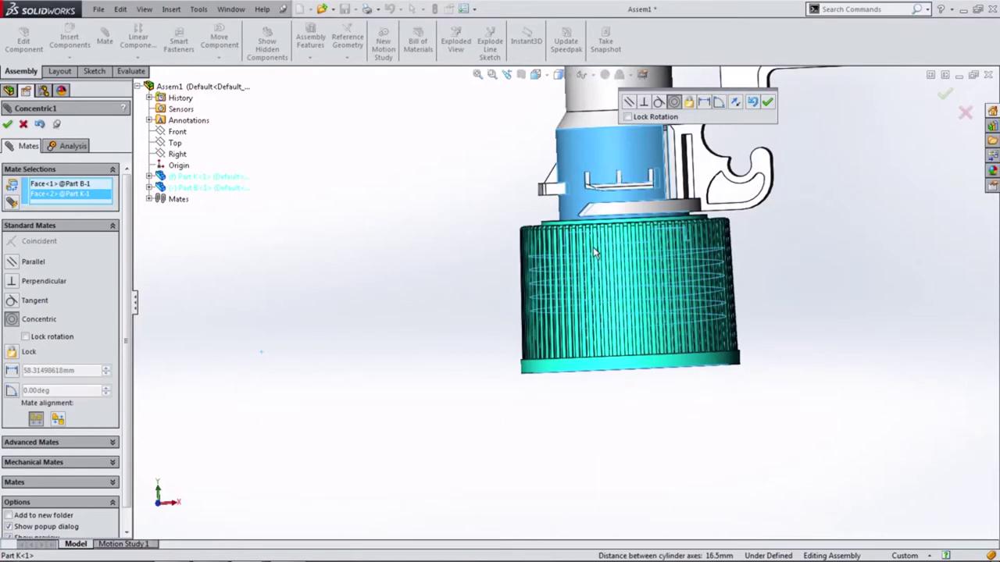
pyautogui.click(768, 103)
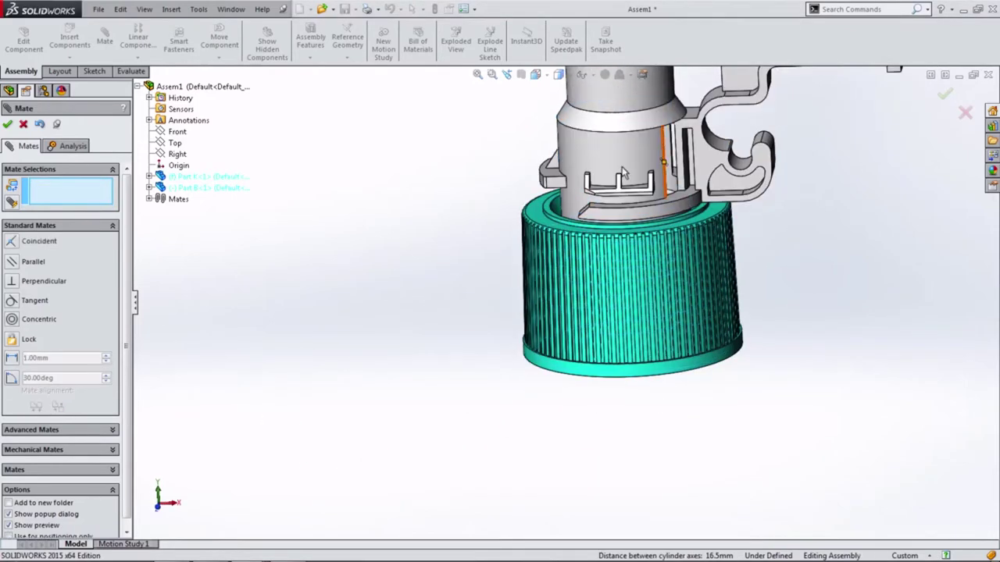
# - Mate a face on Part K's base coincident with the matching face inside the cap
pyautogui.moveTo(549, 209); pyautogui.dragTo(399, 289)
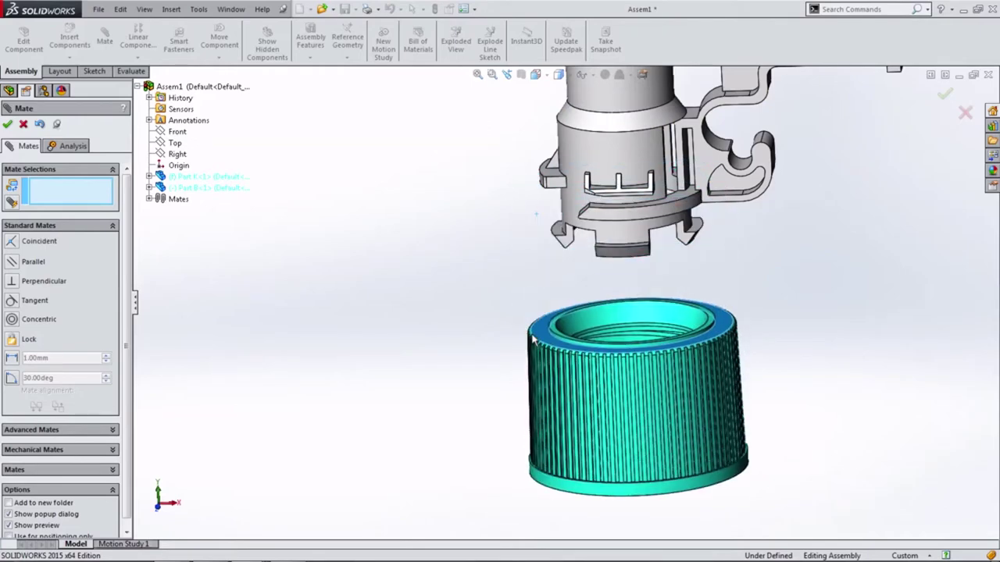
pyautogui.scroll(-3, 563, 249)
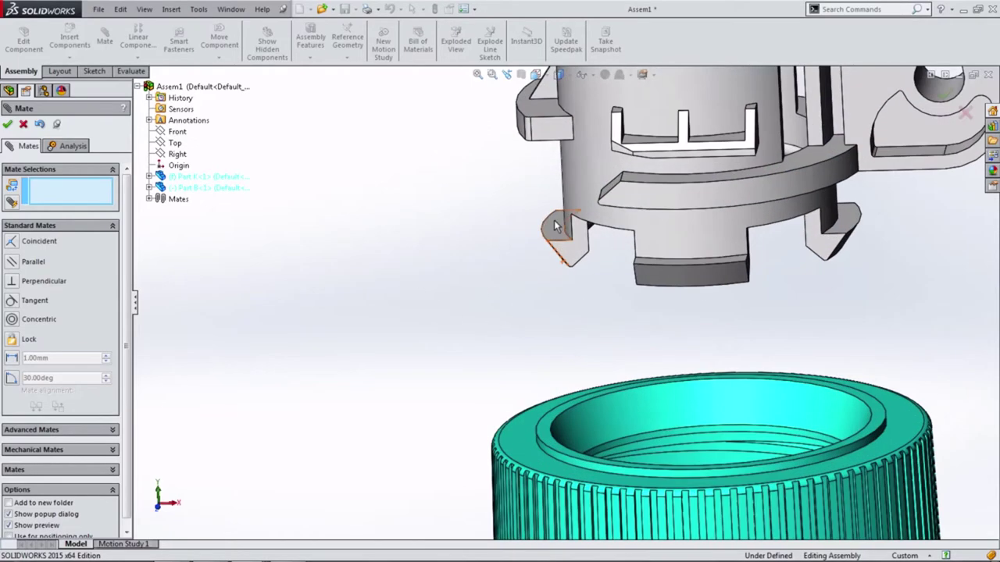
pyautogui.click(553, 225)
pyautogui.scroll(3, 556, 250)
pyautogui.scroll(-2, 559, 270)
pyautogui.moveTo(496, 295); pyautogui.dragTo(471, 116, button='middle')
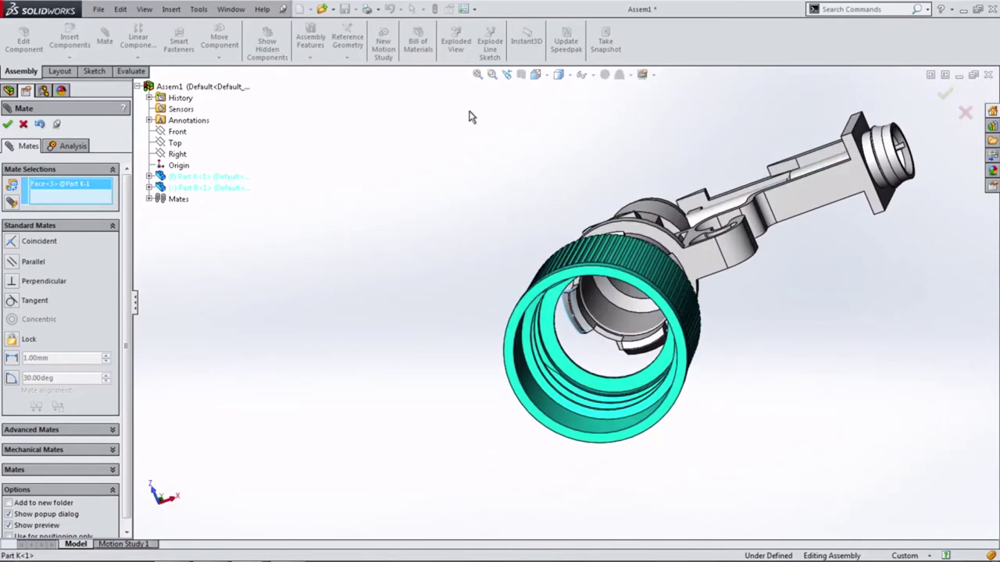
pyautogui.click(556, 351)
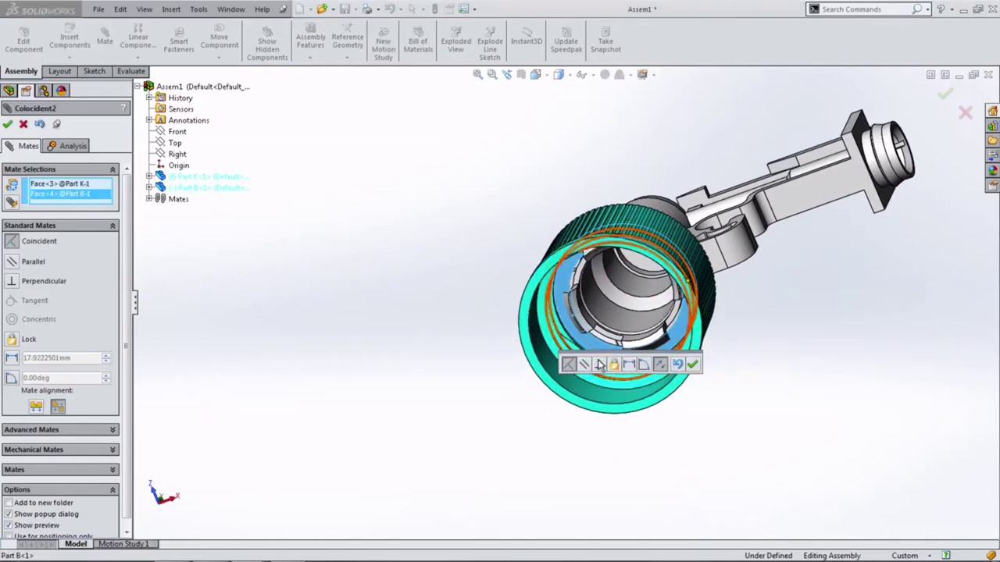
pyautogui.click(692, 363)
pyautogui.moveTo(595, 309)
pyautogui.mouseDown(button='middle')
pyautogui.moveTo(510, 305)
pyautogui.moveTo(516, 458)
pyautogui.mouseUp(button='middle')
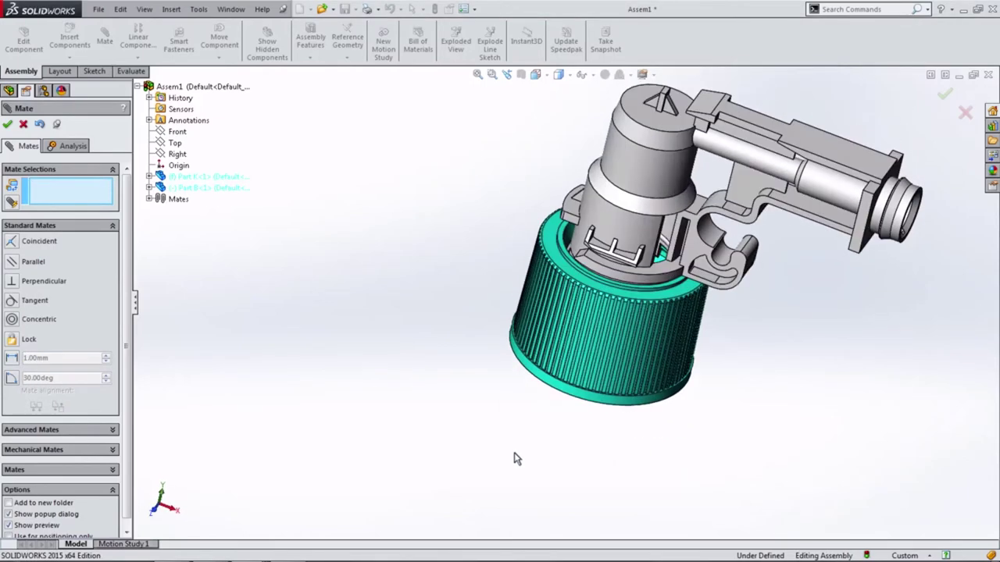
pyautogui.scroll(-3, 571, 261)
pyautogui.click(526, 181)
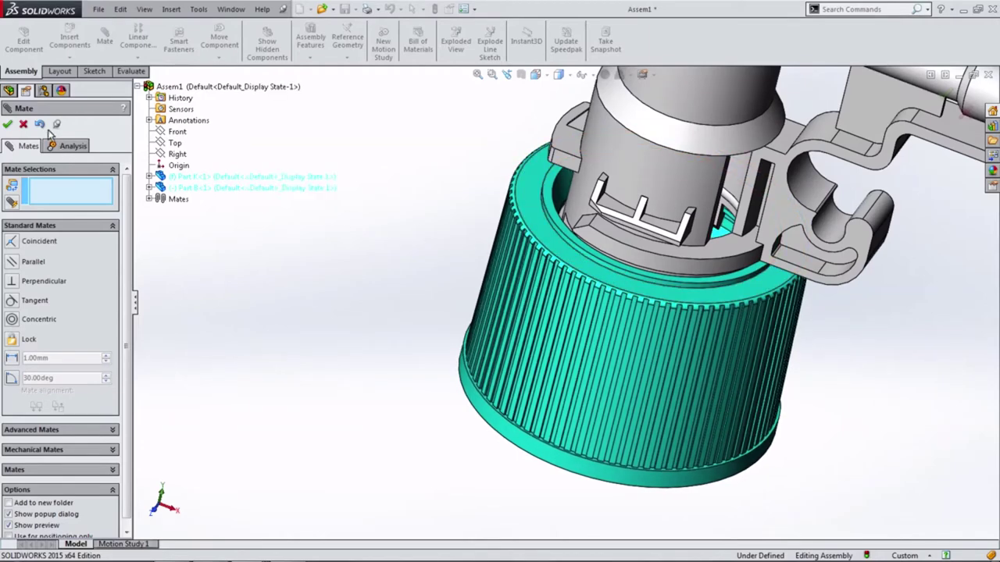
# - Mate Part B's Front Plane coincident with the assembly Front plane
pyautogui.click(150, 189)
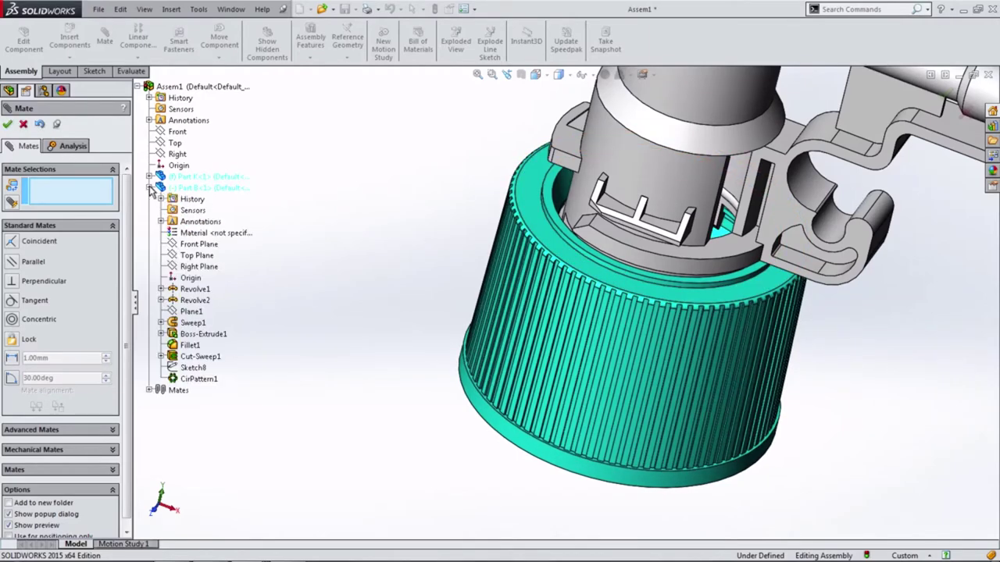
pyautogui.click(185, 244)
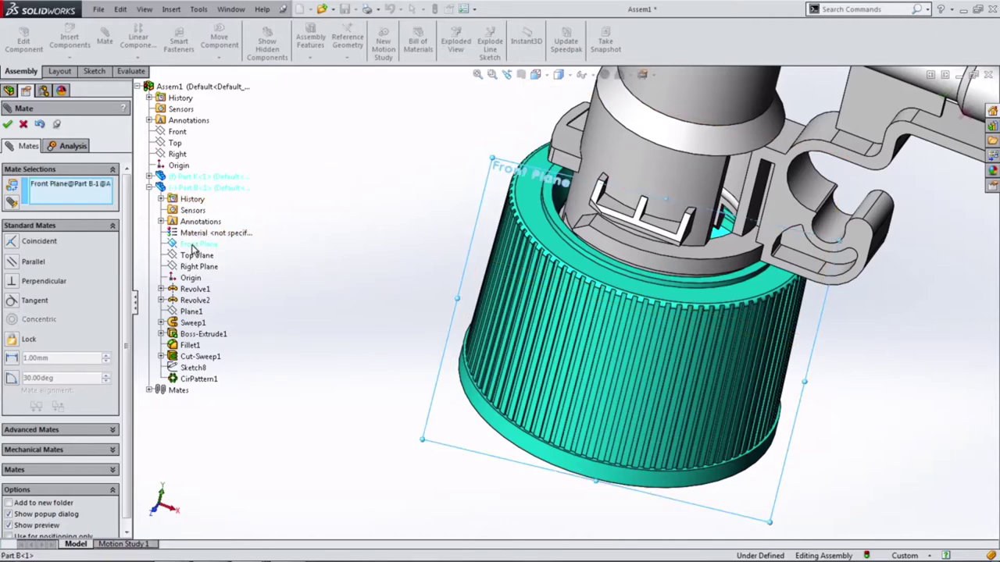
pyautogui.click(178, 133)
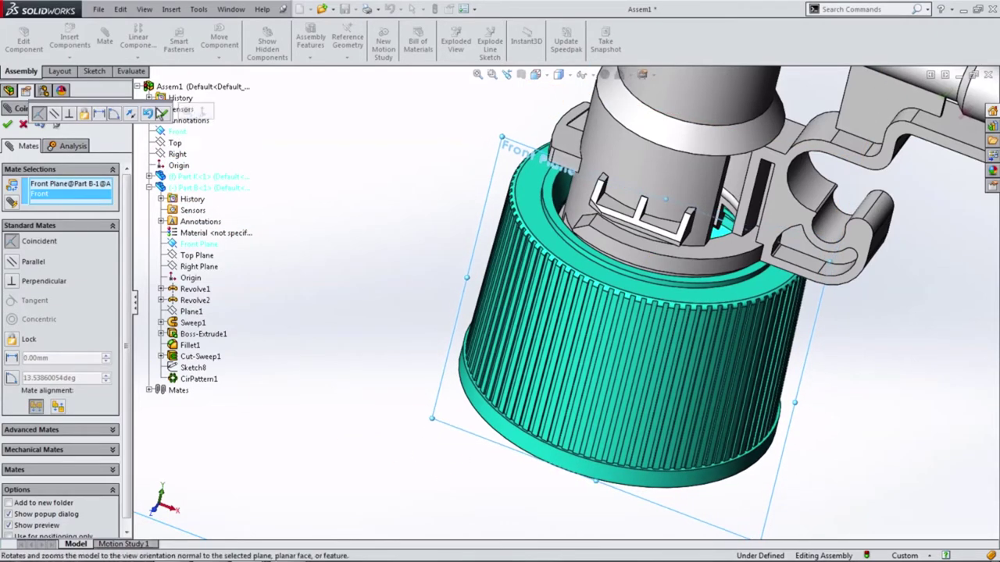
pyautogui.click(161, 114)
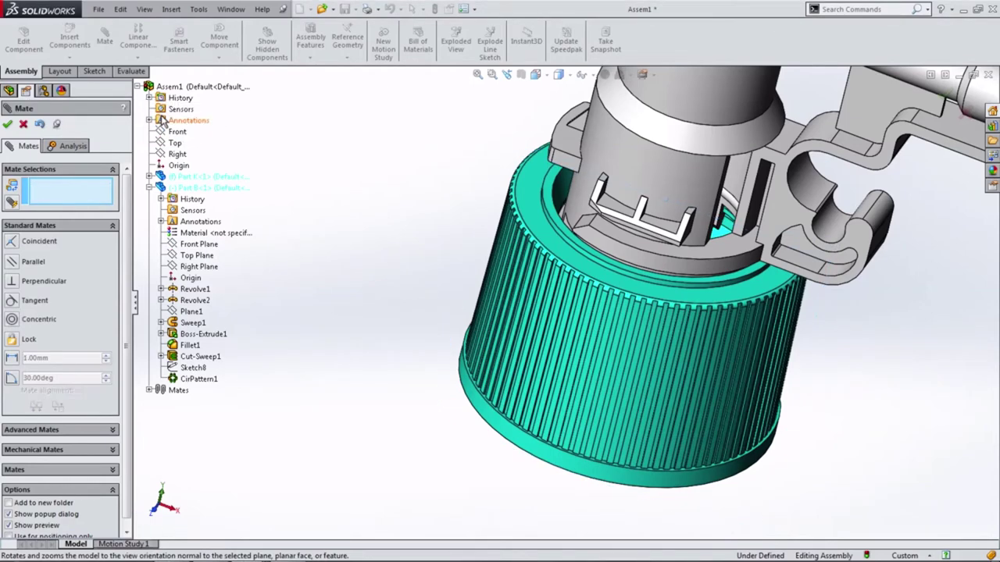
pyautogui.click(7, 123)
# - Confirm the cap no longer moves and switch to the Front view
pyautogui.click(577, 266)
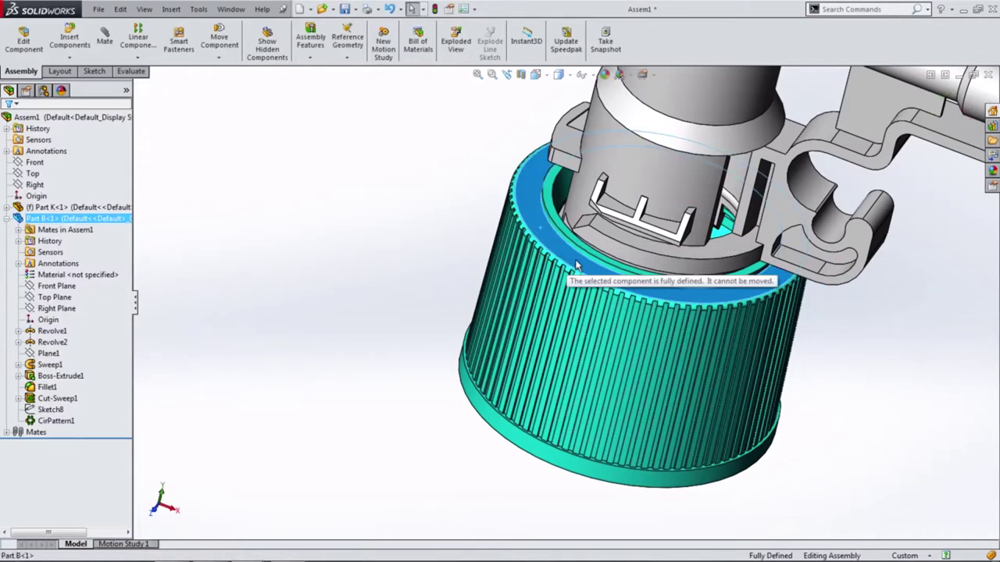
pyautogui.click(426, 187)
pyautogui.click(536, 74)
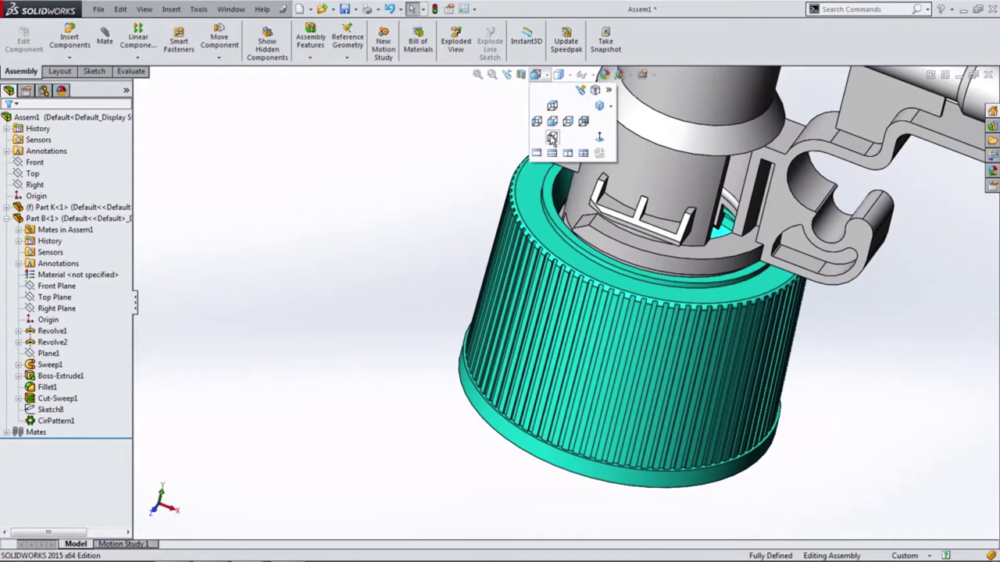
pyautogui.click(553, 132)
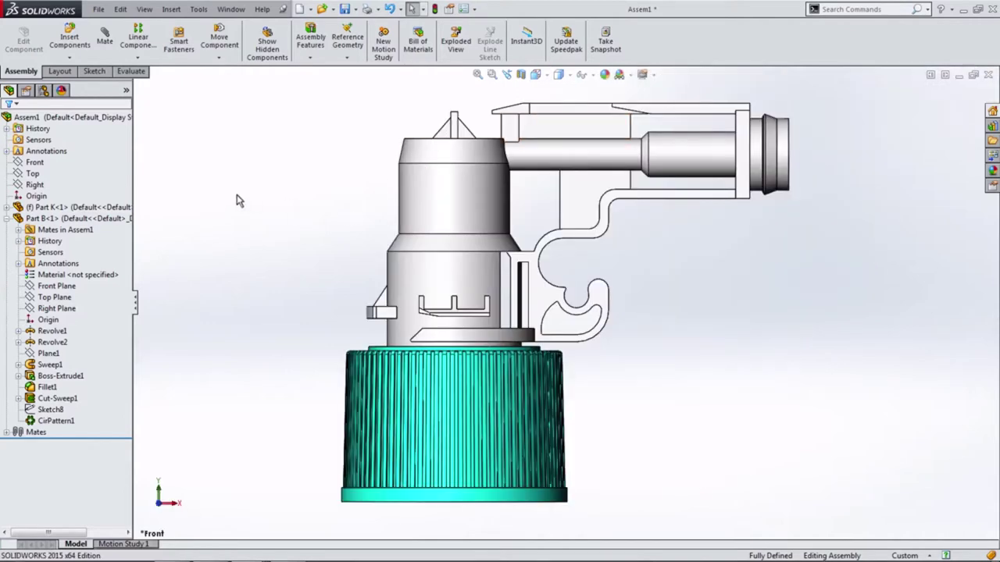
# - Insert spring Part A left of the body and expand Part A<1> in the tree
pyautogui.click(69, 43)
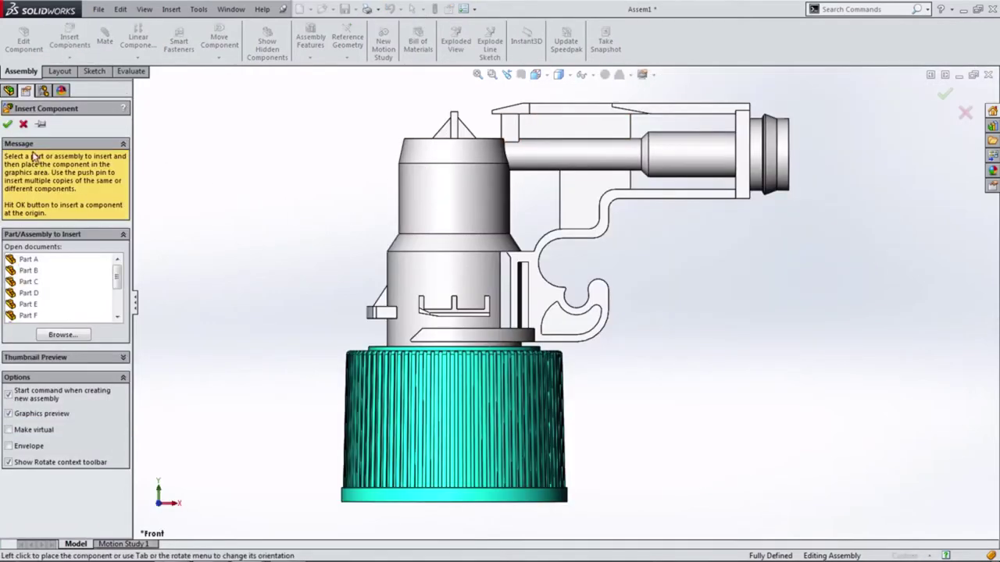
pyautogui.click(26, 260)
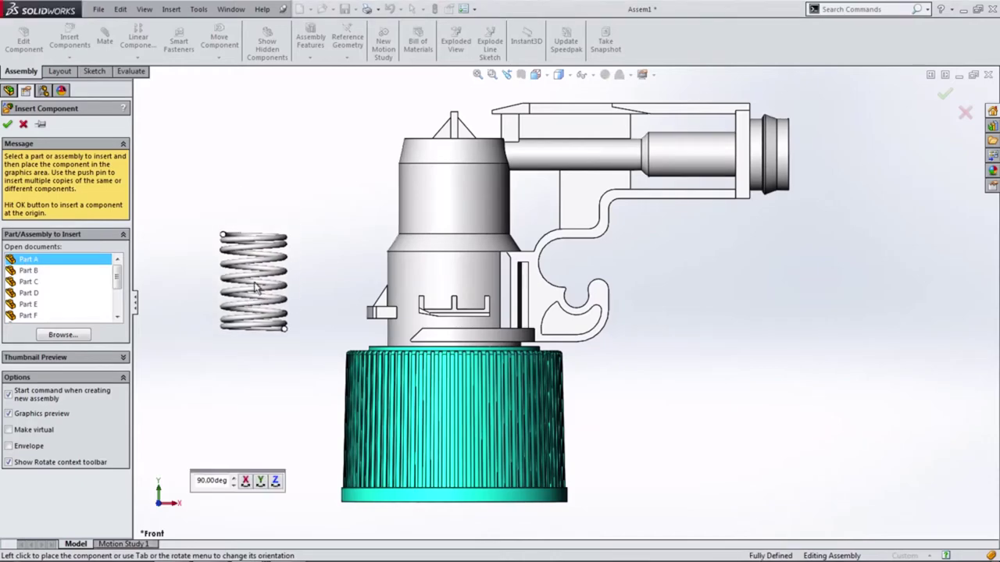
pyautogui.click(238, 263)
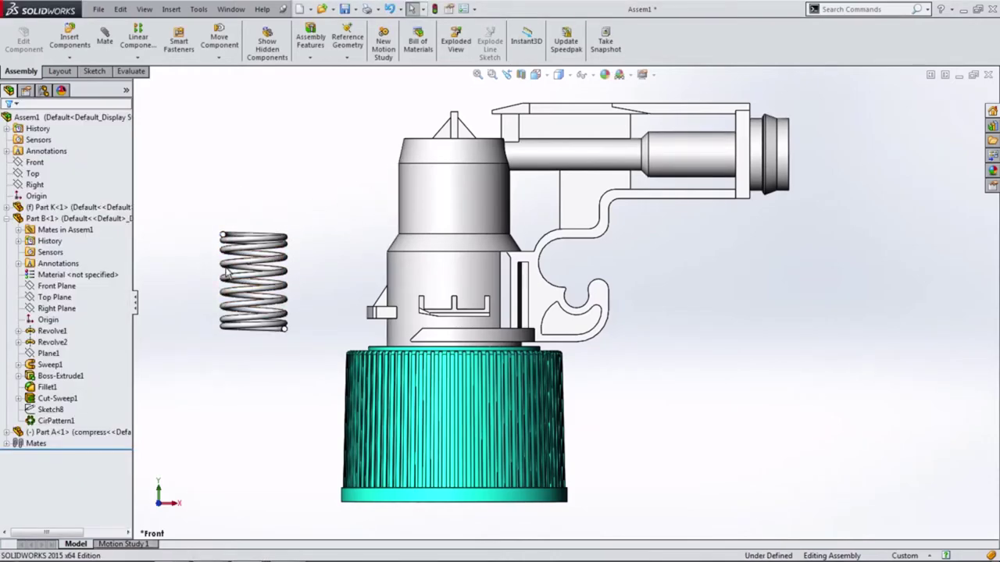
pyautogui.click(7, 218)
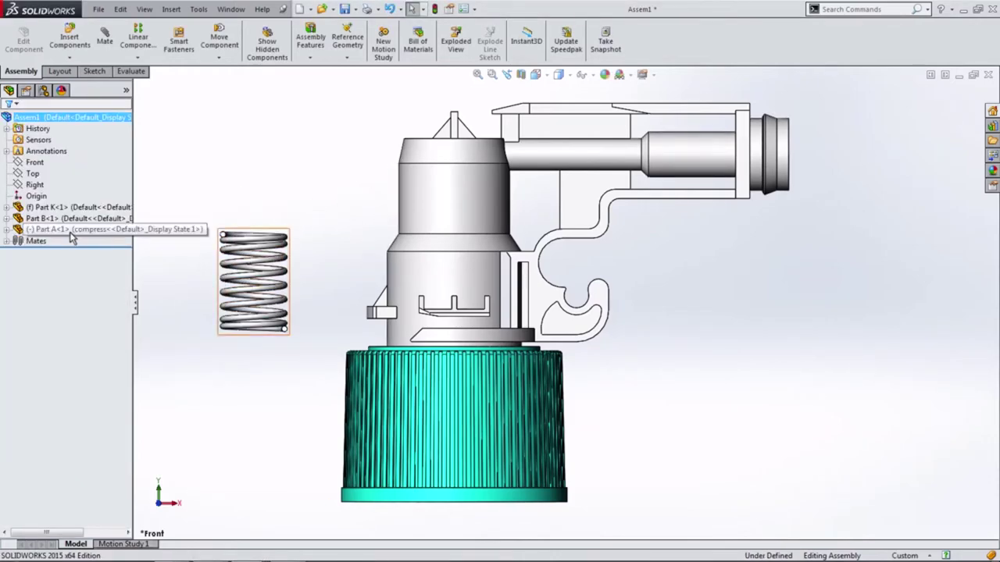
pyautogui.click(70, 230)
pyautogui.click(7, 231)
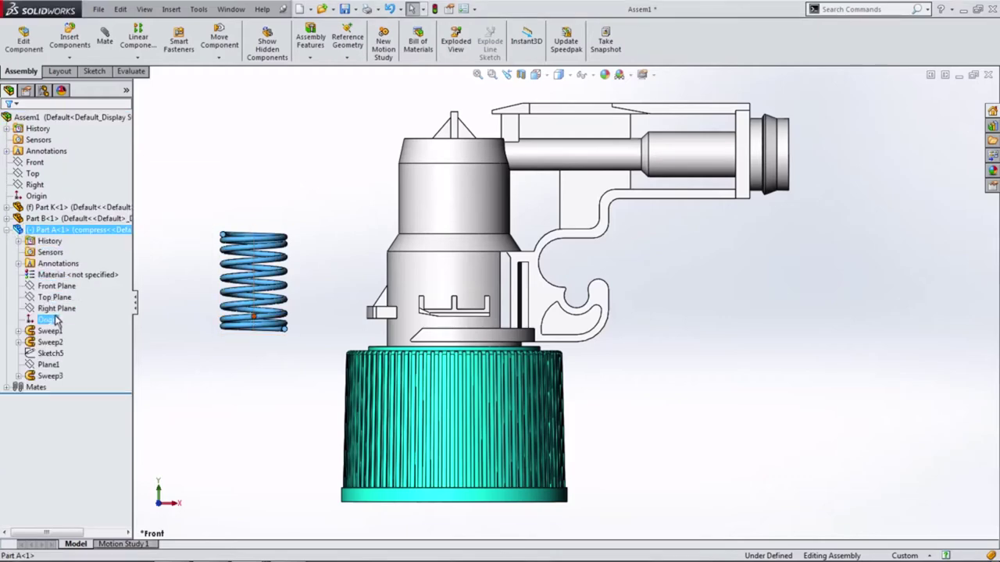
# - Mate Part A<1>'s Front Plane coincident with the assembly Front plane, then view isometric
pyautogui.click(51, 291)
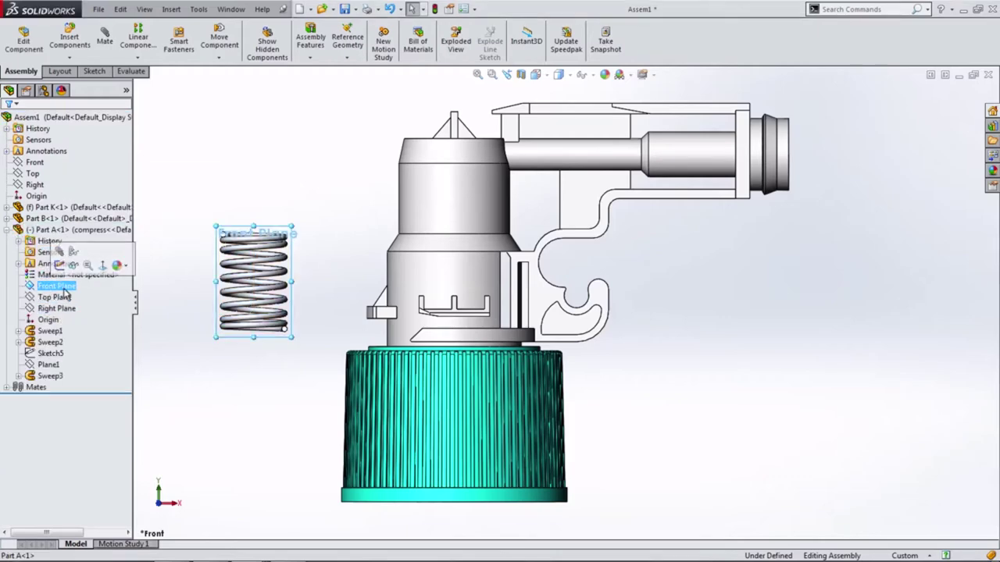
pyautogui.click(100, 254)
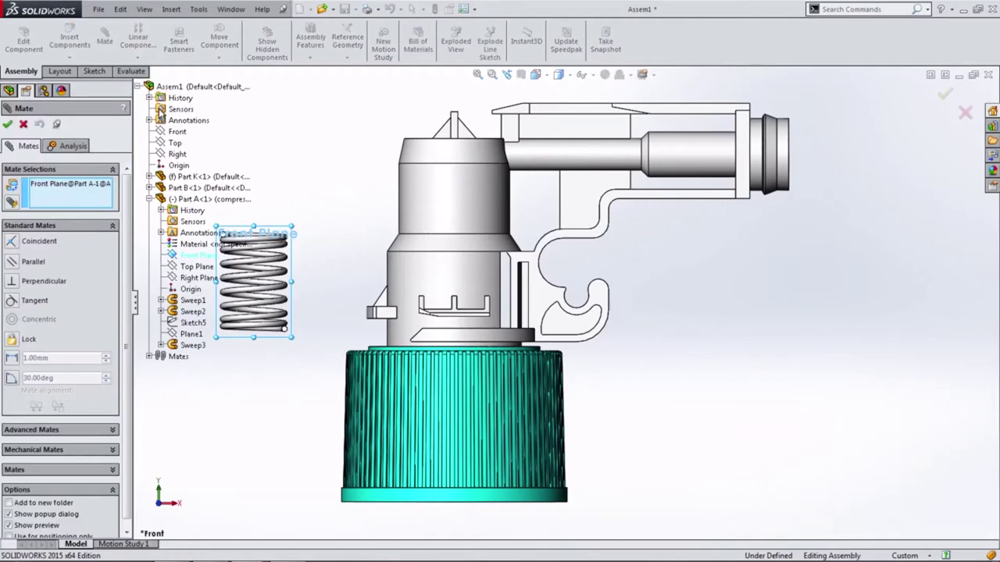
pyautogui.click(175, 133)
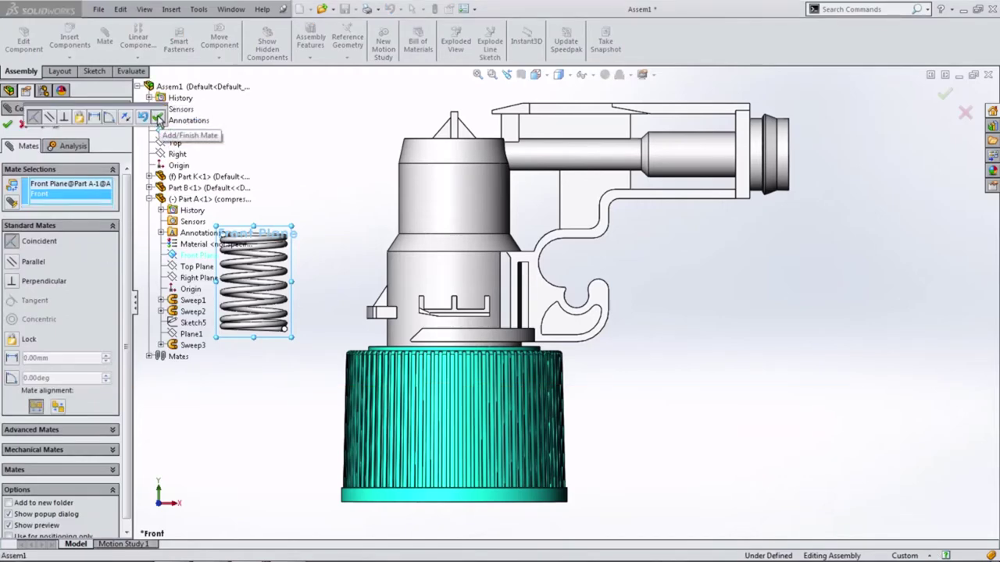
pyautogui.click(158, 119)
pyautogui.press('z')
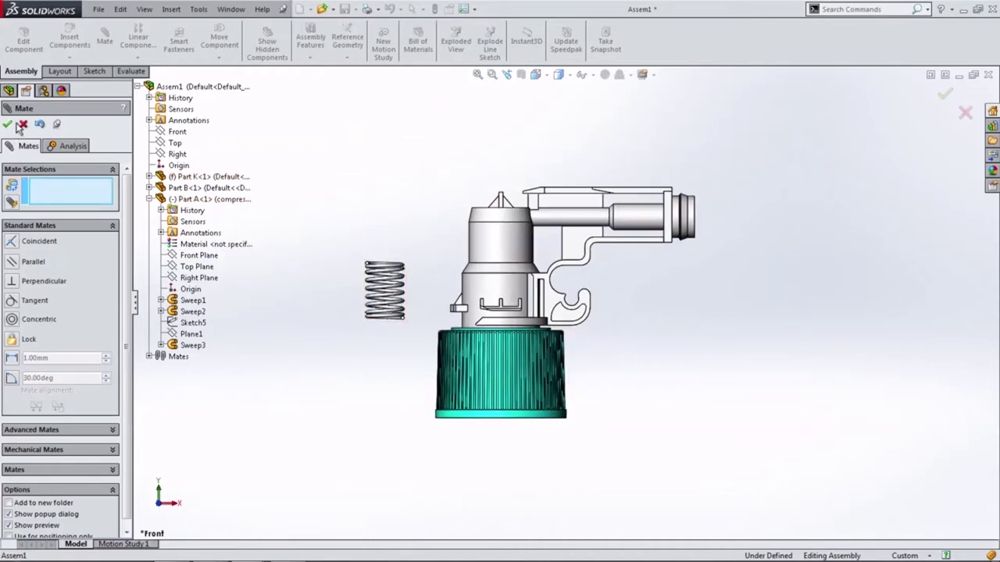
pyautogui.click(22, 126)
pyautogui.hotkey('ctrl', '7')
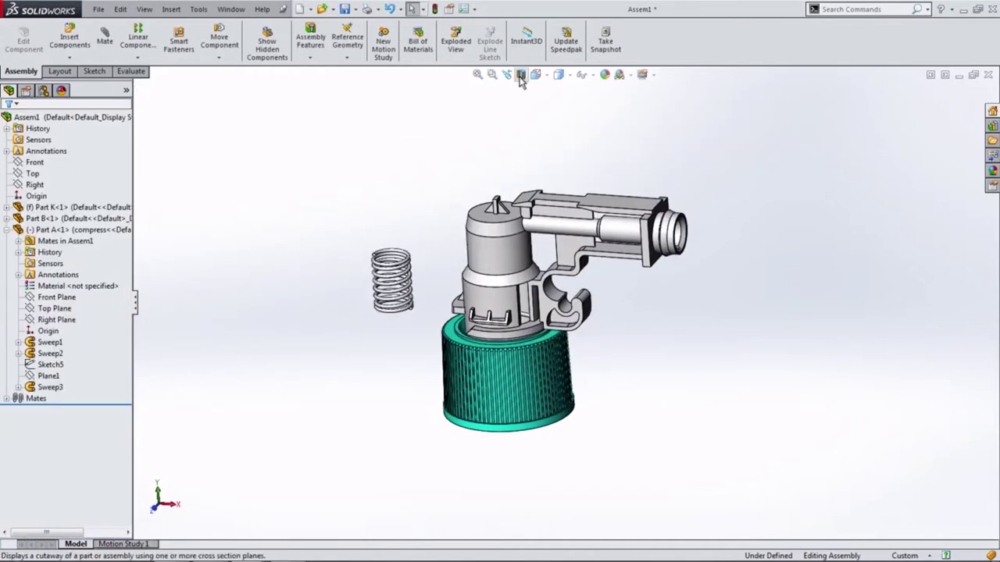
# - Apply a section view cutaway and test moving the spring beside the body
pyautogui.click(521, 76)
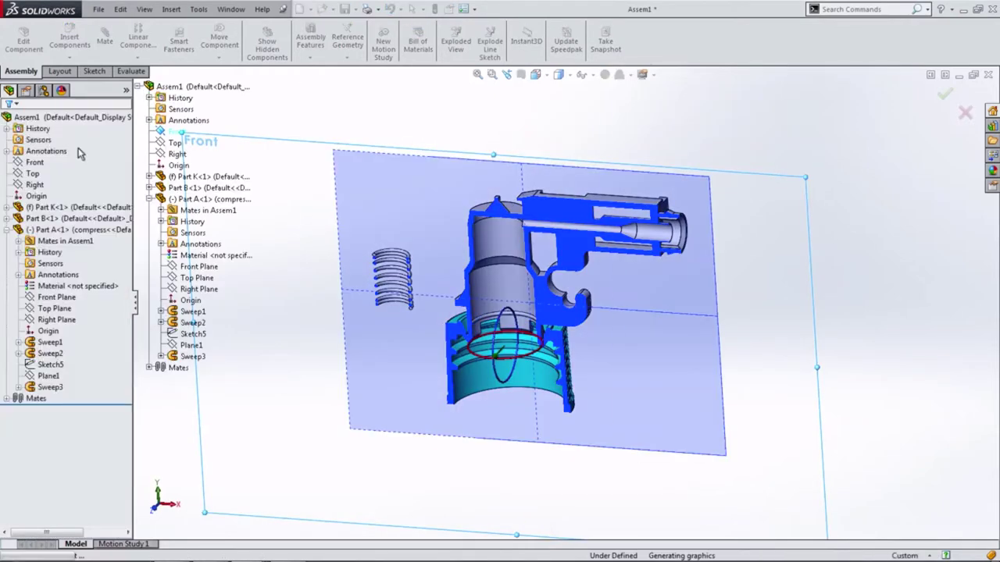
pyautogui.press('Return')
pyautogui.scroll(-3, 410, 292)
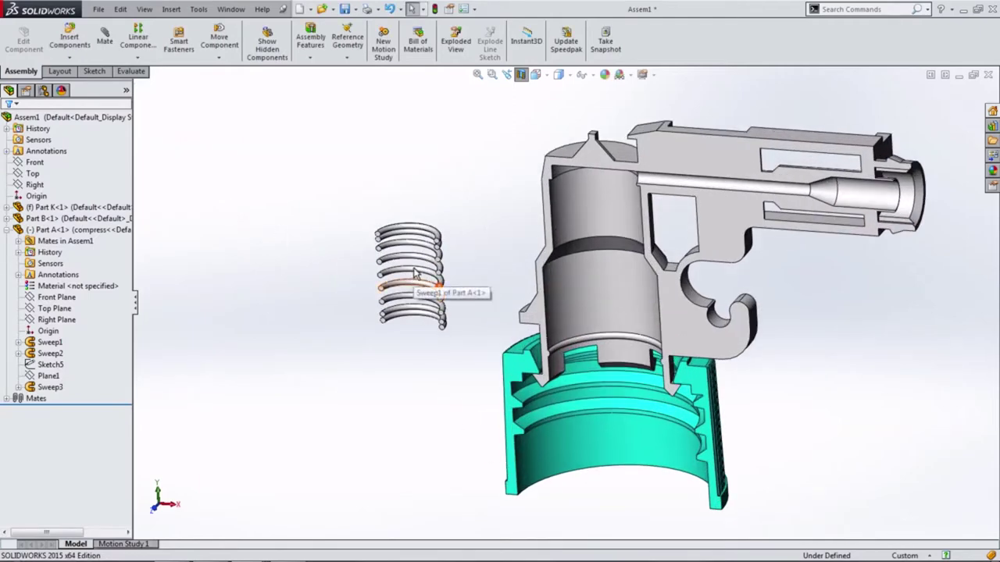
pyautogui.moveTo(415, 271); pyautogui.dragTo(434, 258)
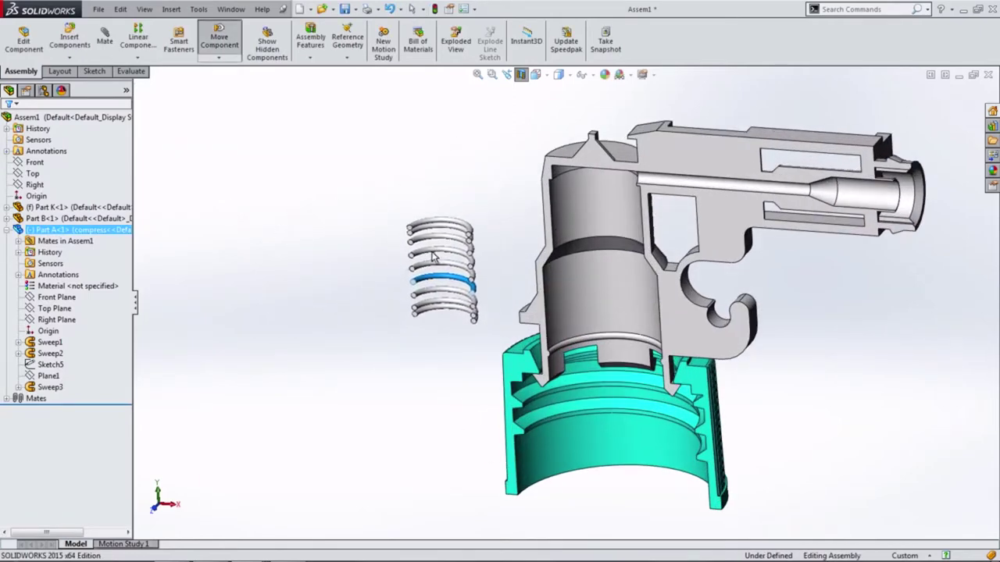
pyautogui.press('Escape')
pyautogui.press('Escape')
pyautogui.moveTo(279, 281)
pyautogui.mouseDown(button='middle')
pyautogui.moveTo(357, 290)
pyautogui.moveTo(348, 412)
pyautogui.moveTo(341, 196)
pyautogui.moveTo(320, 251)
pyautogui.mouseUp(button='middle')
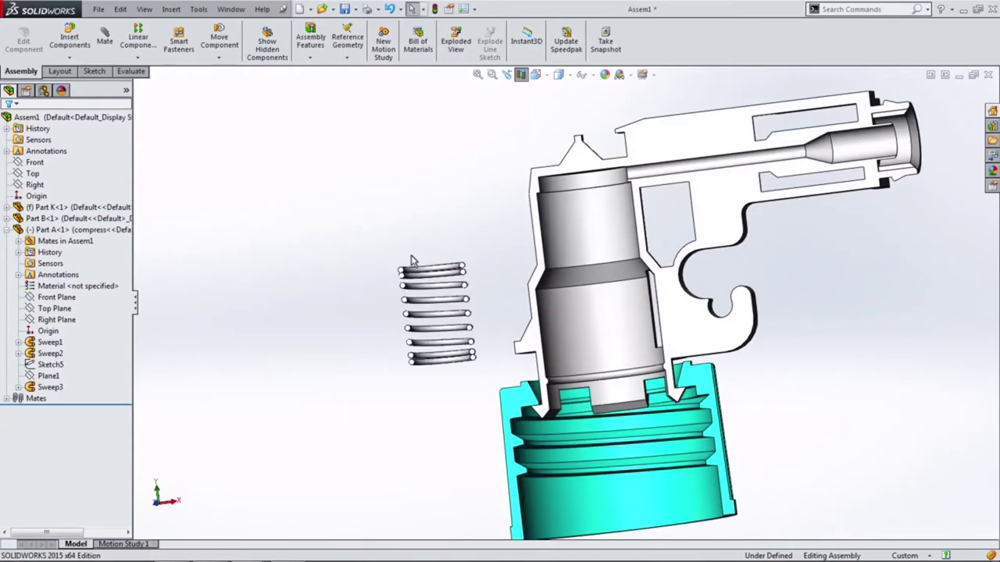
pyautogui.moveTo(450, 307); pyautogui.dragTo(445, 294)
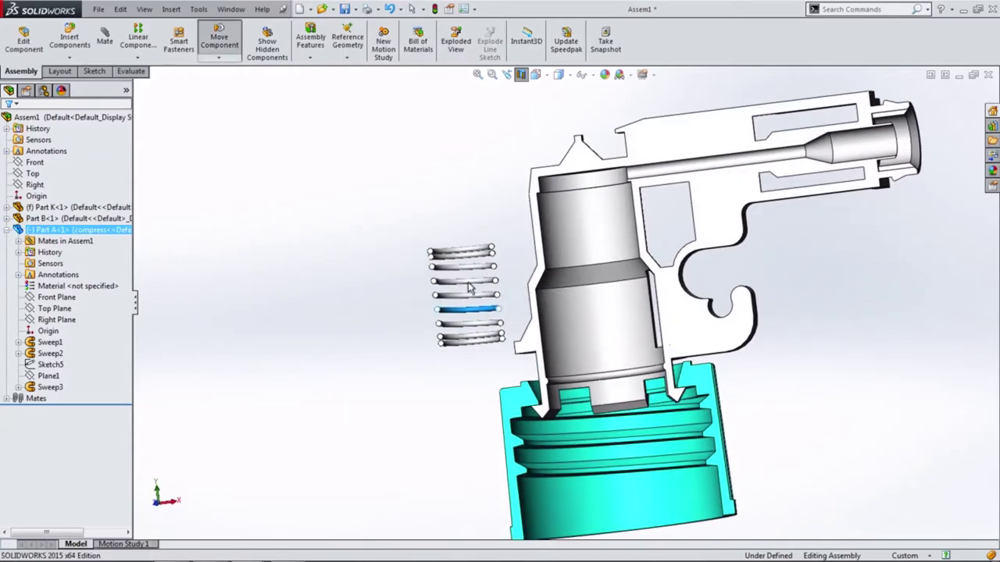
# - Switch to the Front view and open spring Part A in its own window
pyautogui.click(536, 74)
pyautogui.click(552, 122)
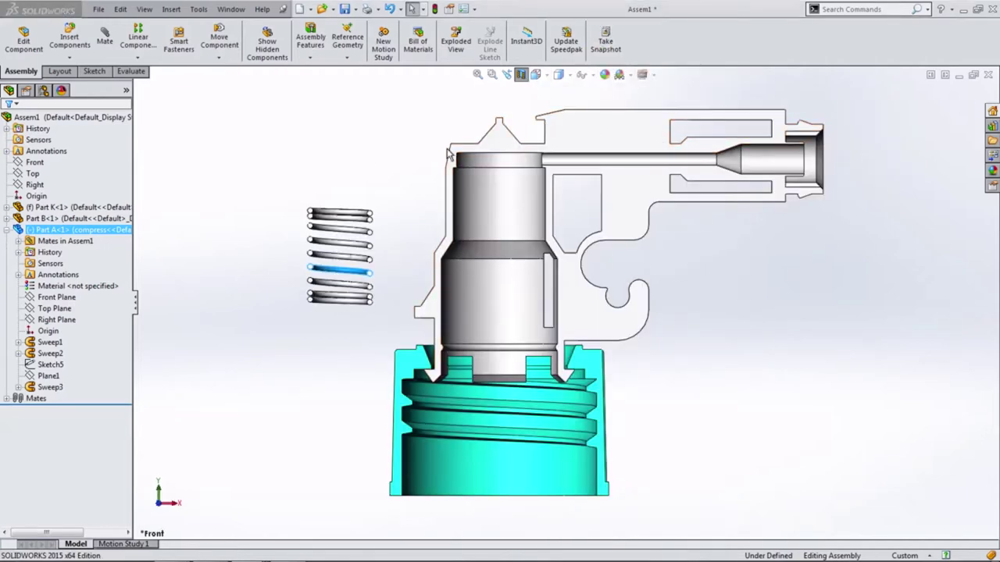
pyautogui.click(340, 247)
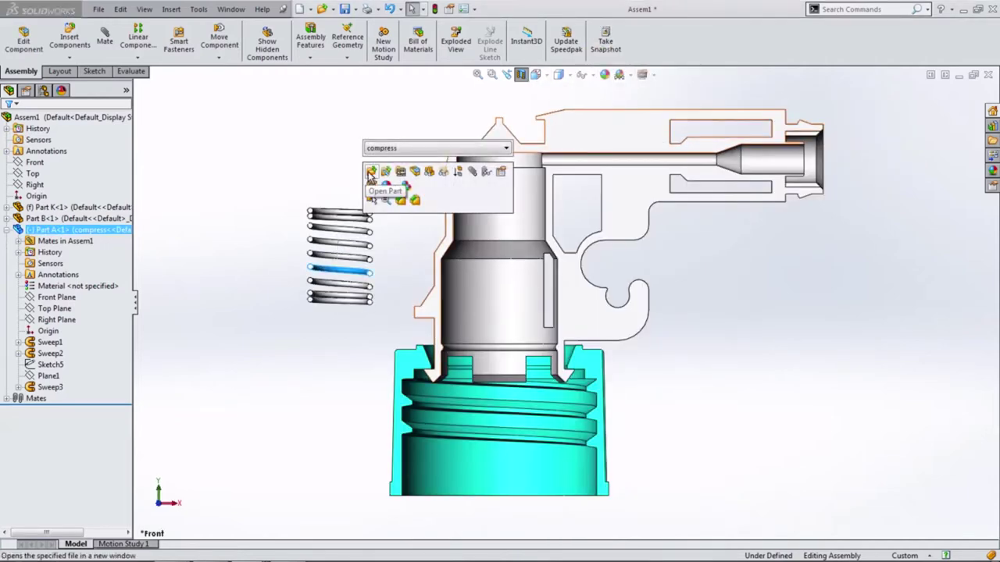
pyautogui.click(363, 189)
# - Start a new sketch on the spring's Front Plane, viewed from the front
pyautogui.moveTo(536, 202)
pyautogui.mouseDown(button='middle')
pyautogui.moveTo(362, 217)
pyautogui.moveTo(439, 207)
pyautogui.mouseUp(button='middle')
pyautogui.click(584, 74)
pyautogui.click(597, 106)
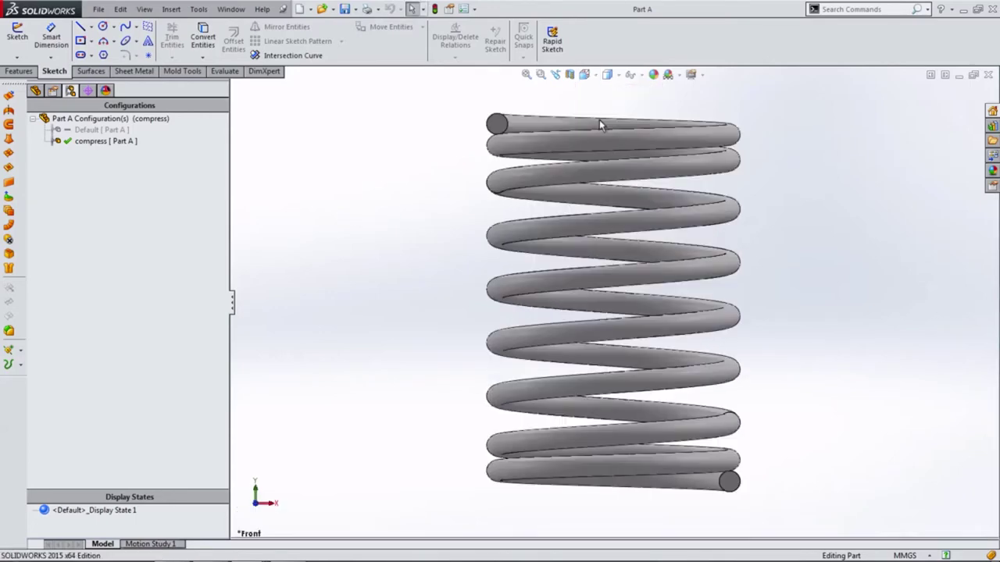
pyautogui.click(33, 90)
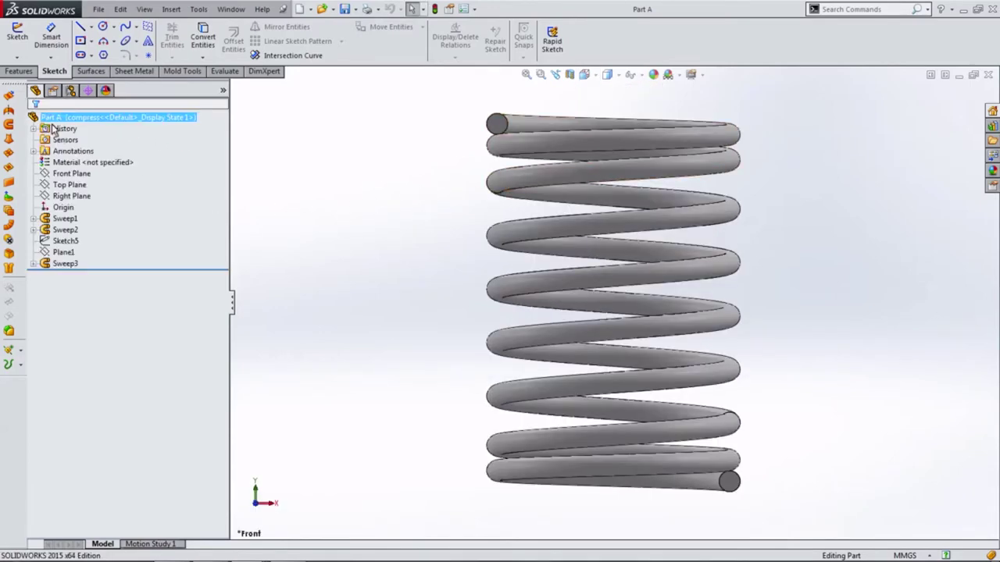
pyautogui.click(70, 174)
pyautogui.click(61, 161)
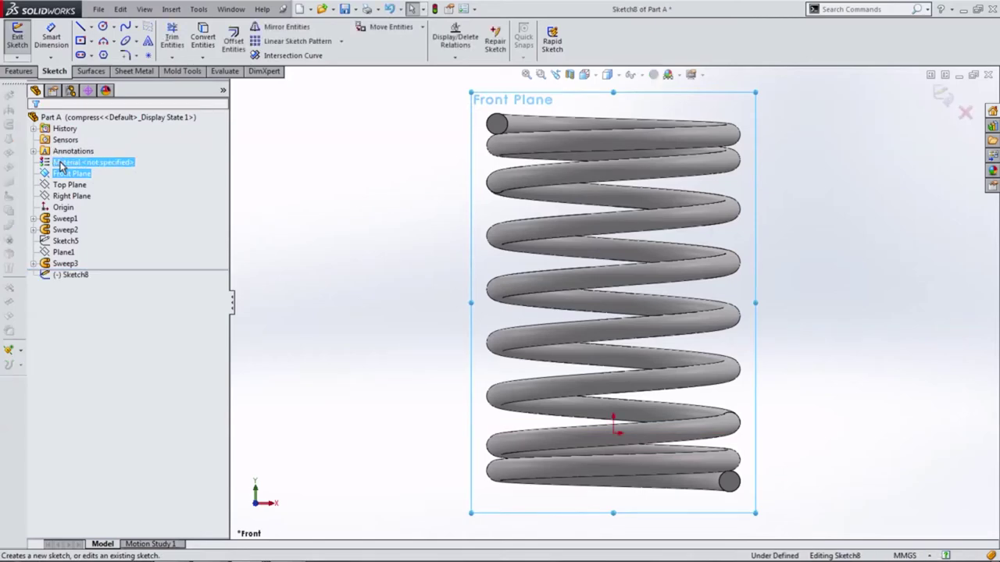
# - Draw a chain of construction centerlines from the spring's top end to its bottom end
pyautogui.click(90, 27)
pyautogui.click(109, 50)
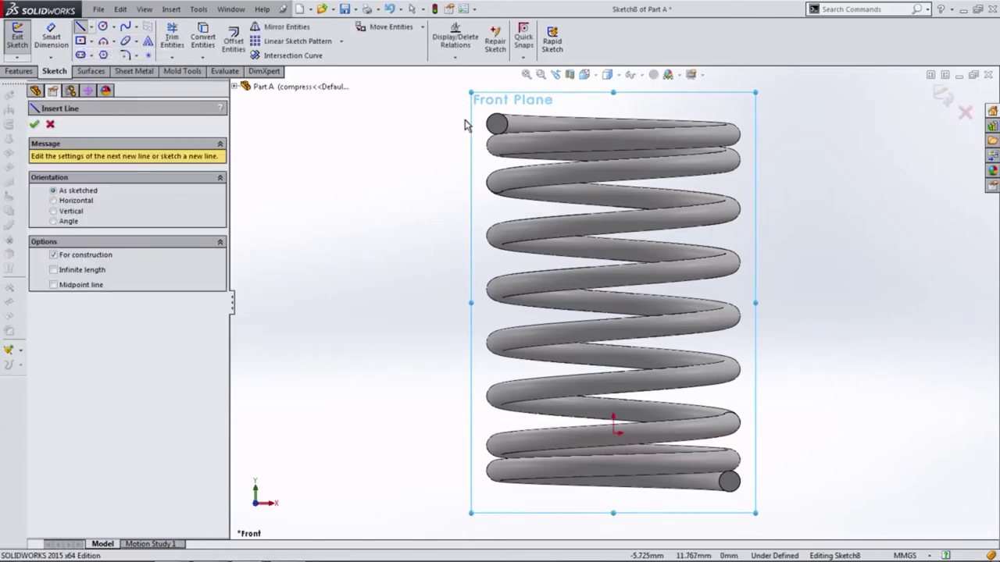
pyautogui.click(497, 122)
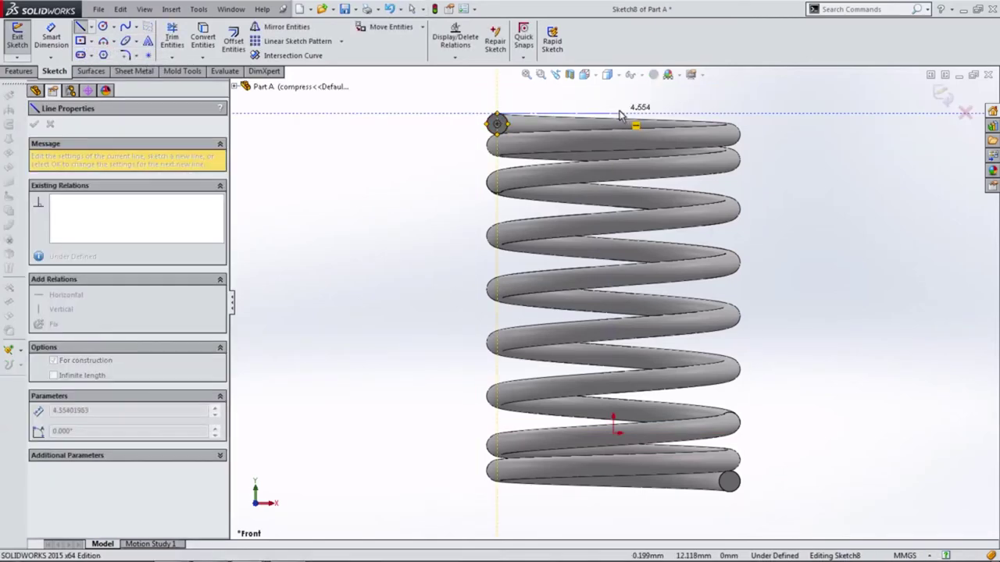
pyautogui.click(614, 116)
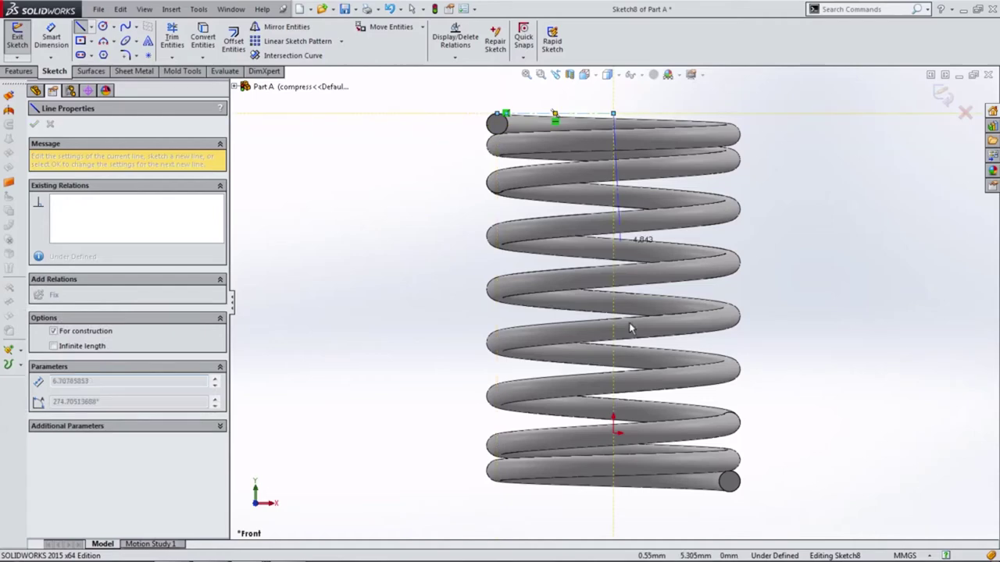
pyautogui.click(614, 497)
pyautogui.click(738, 492)
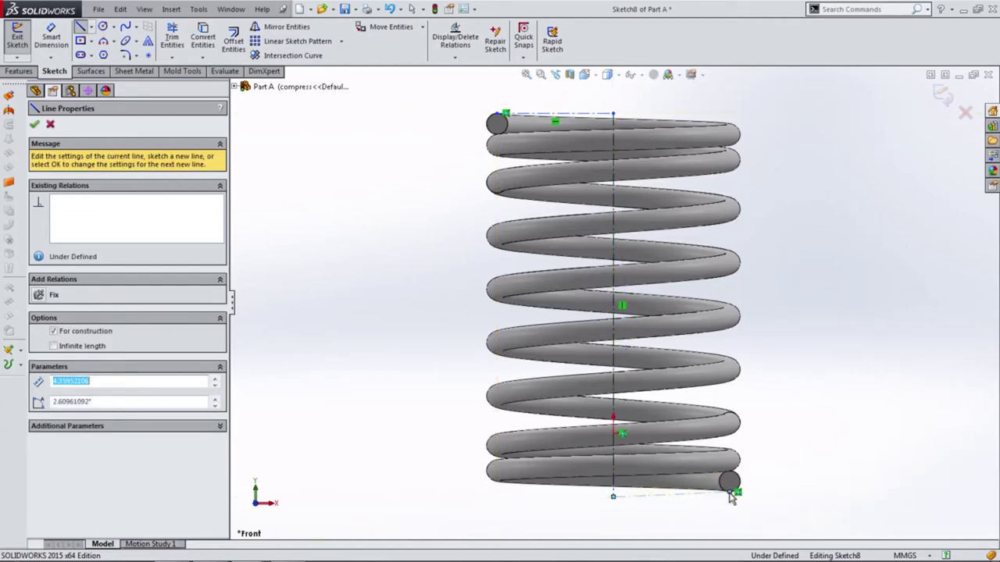
pyautogui.press('Escape')
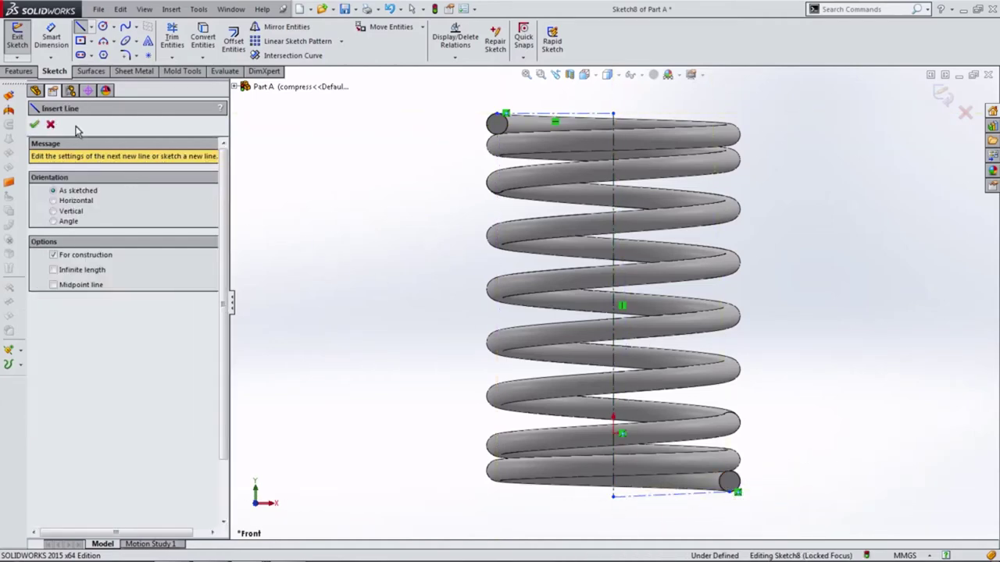
pyautogui.press('Escape')
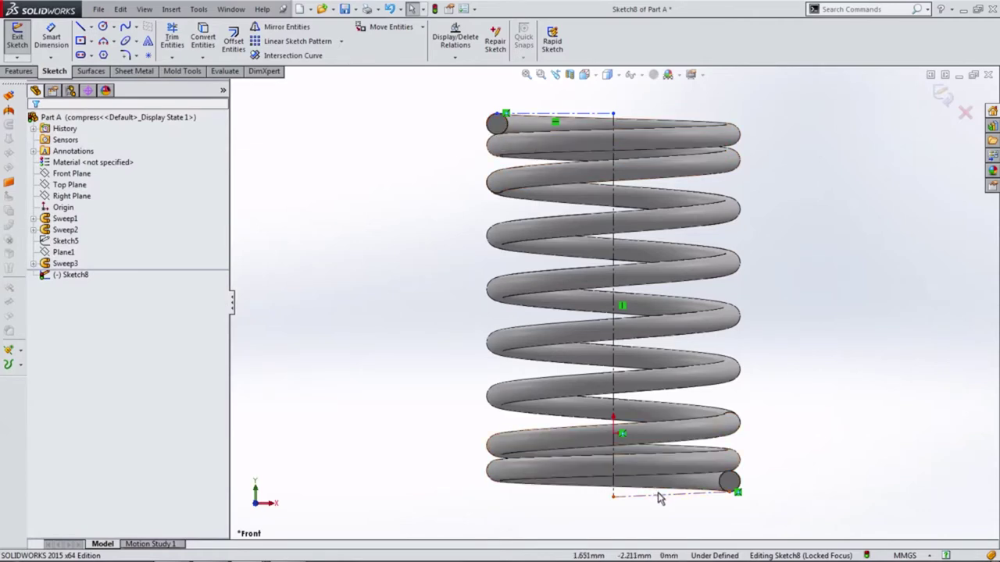
# - Make the construction lines tangent to the top and bottom coil ends, then exit Sketch8
pyautogui.click(677, 494)
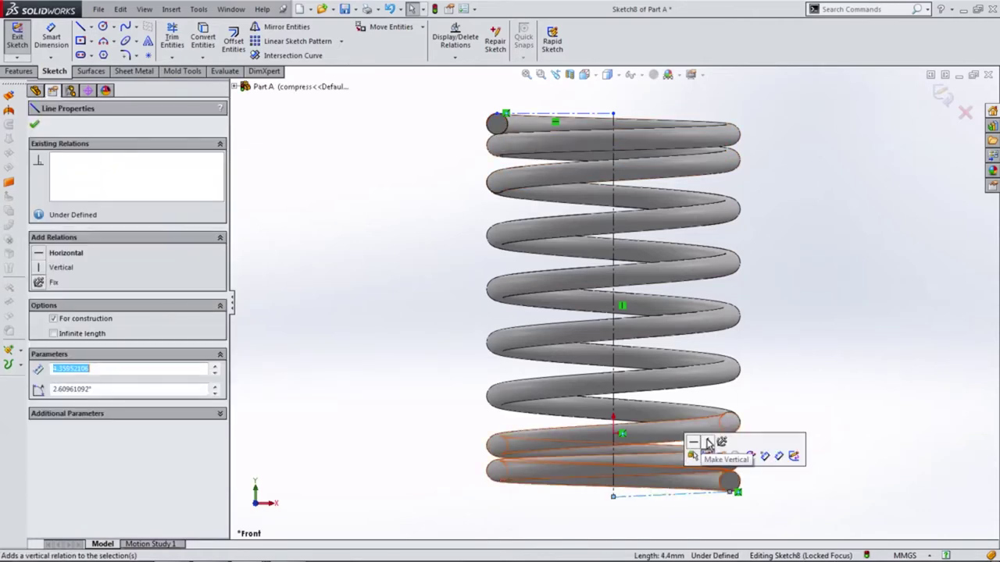
pyautogui.click(765, 421)
pyautogui.click(511, 122)
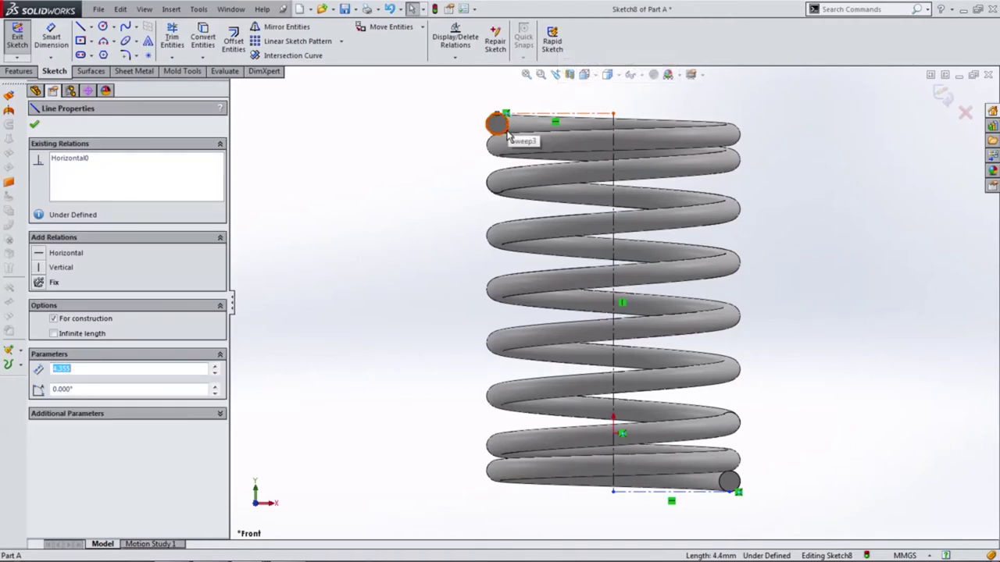
pyautogui.keyDown('ctrl'); pyautogui.click(508, 137); pyautogui.keyUp('ctrl')
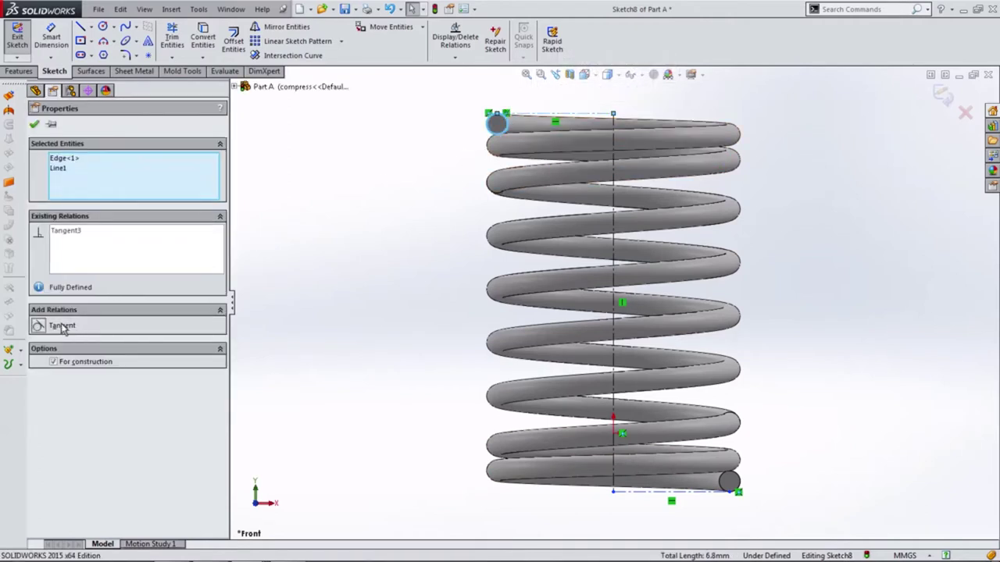
pyautogui.click(352, 260)
pyautogui.click(720, 489)
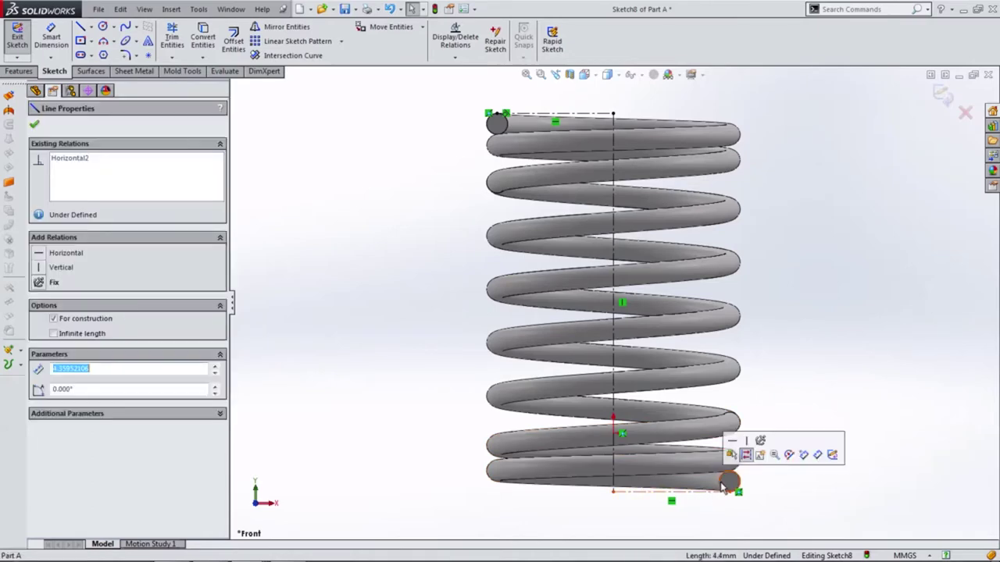
pyautogui.keyDown('ctrl'); pyautogui.click(727, 480); pyautogui.keyUp('ctrl')
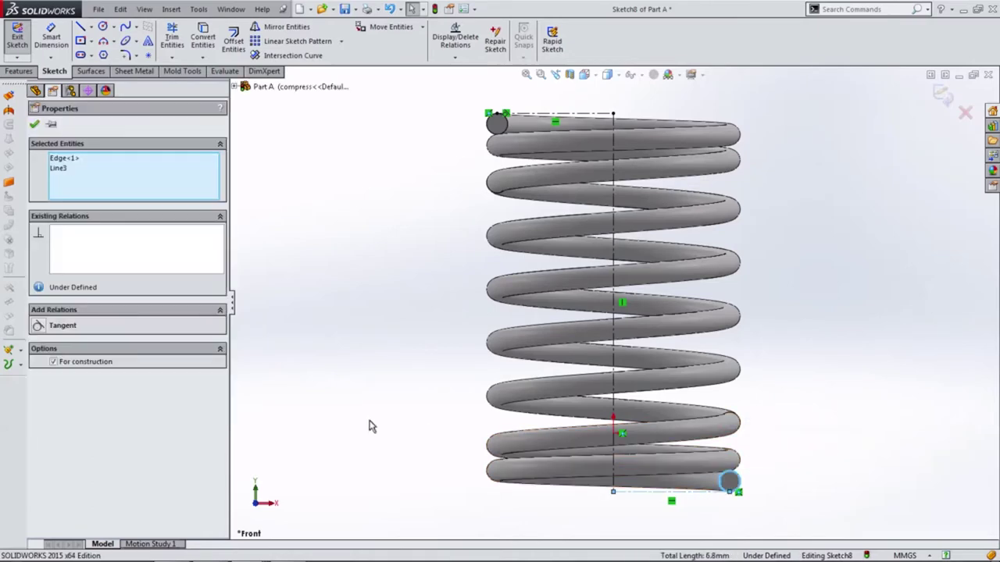
pyautogui.click(43, 327)
pyautogui.click(401, 310)
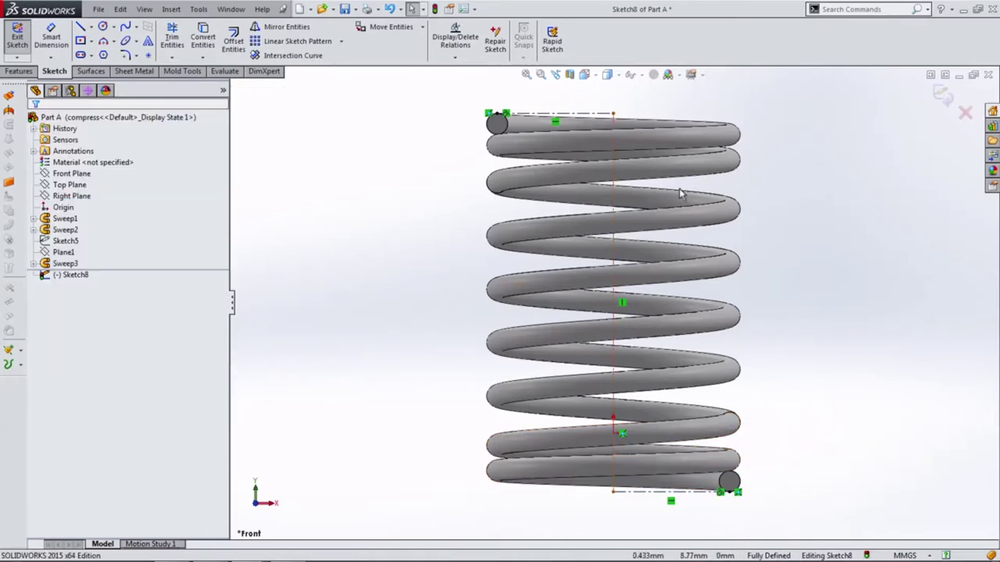
pyautogui.click(942, 94)
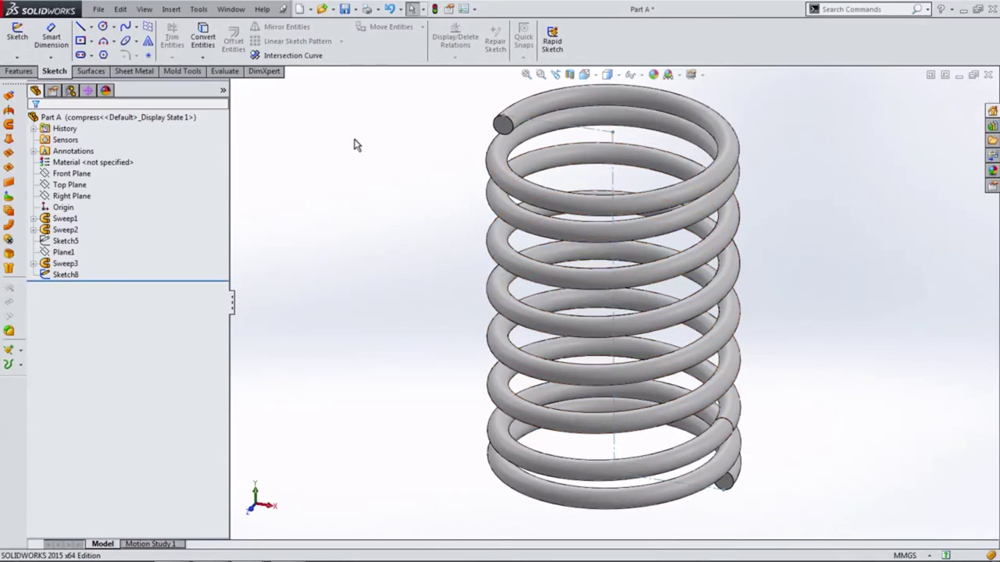
# - Create Plane2 at the spring's top from Sketch8's Line2 and Point2
pyautogui.click(19, 71)
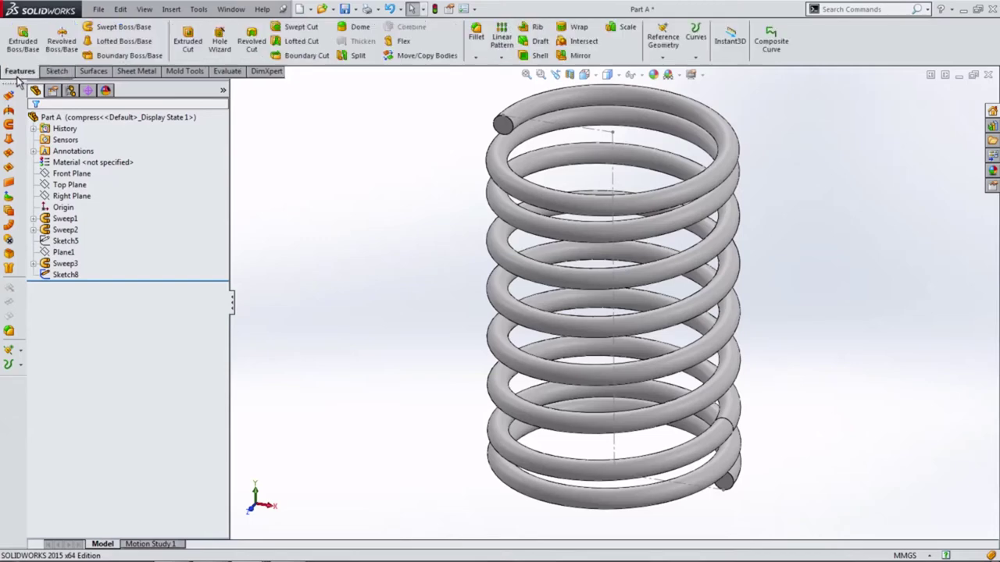
pyautogui.click(661, 40)
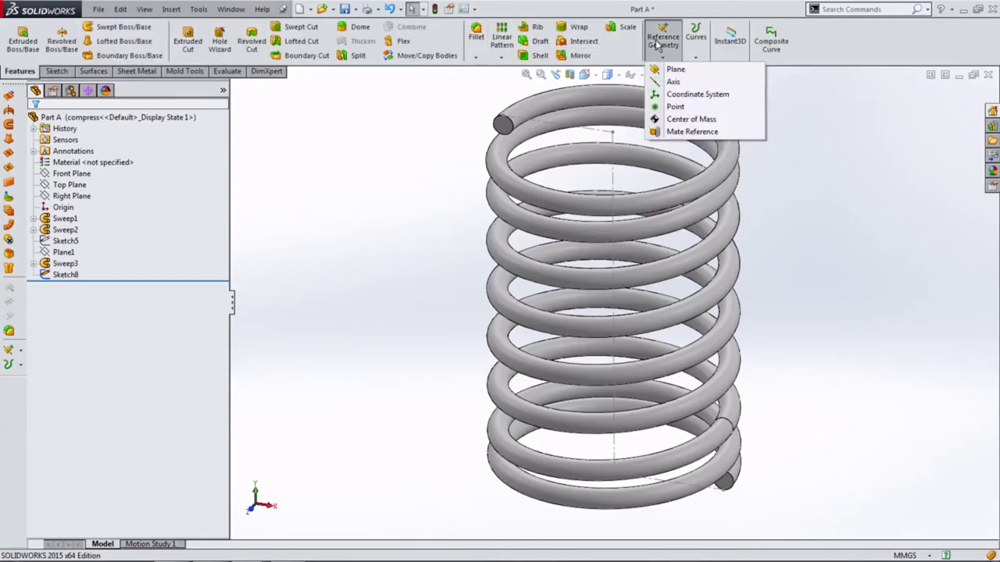
pyautogui.click(676, 71)
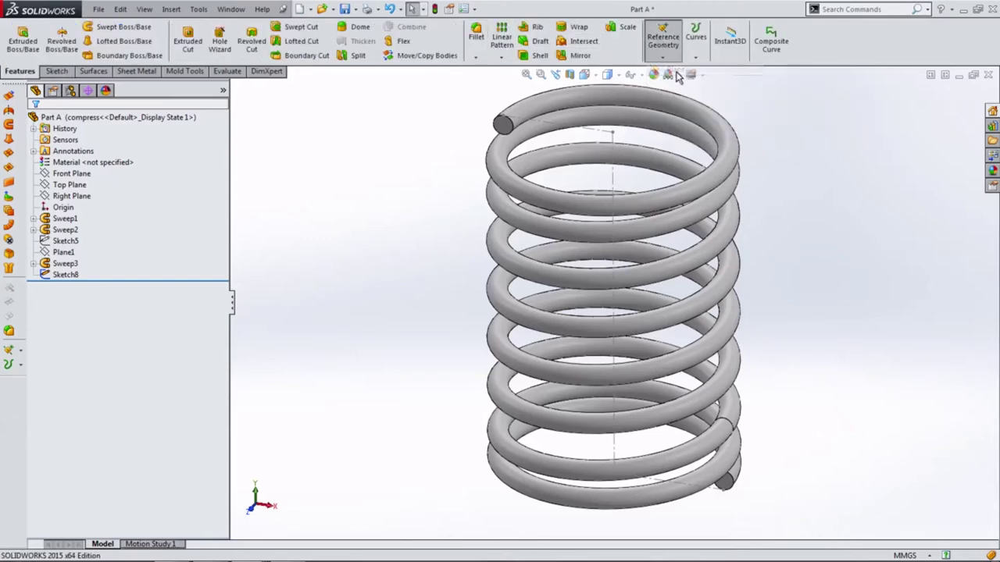
pyautogui.click(614, 160)
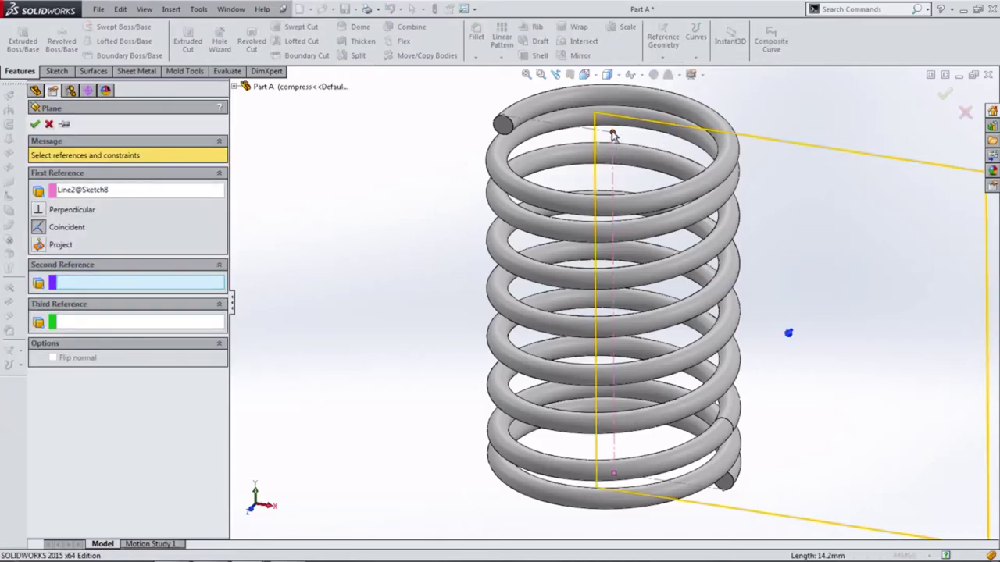
pyautogui.click(614, 134)
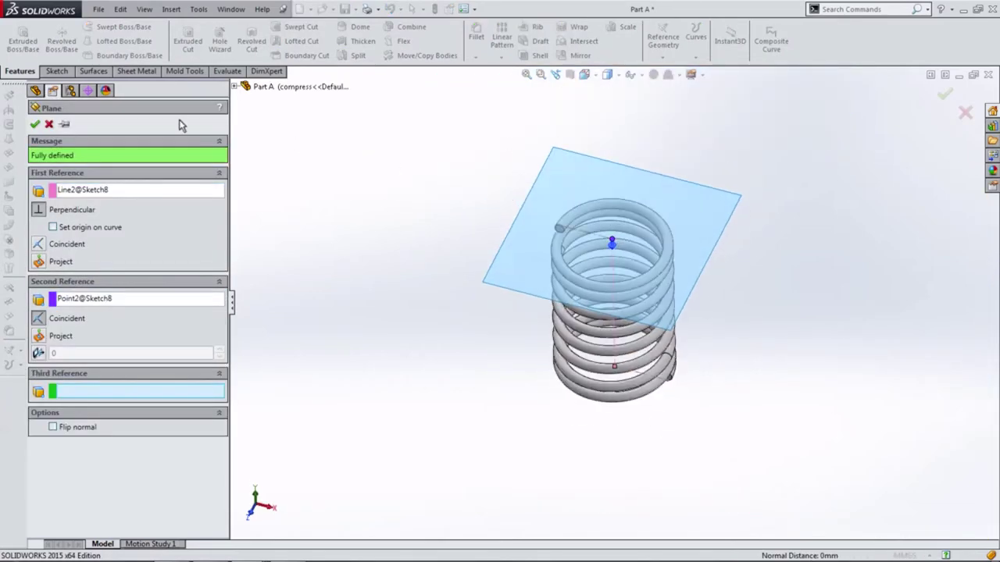
pyautogui.click(35, 125)
# - Sketch a circle centred on the origin on Plane2 as Sketch9
pyautogui.click(55, 71)
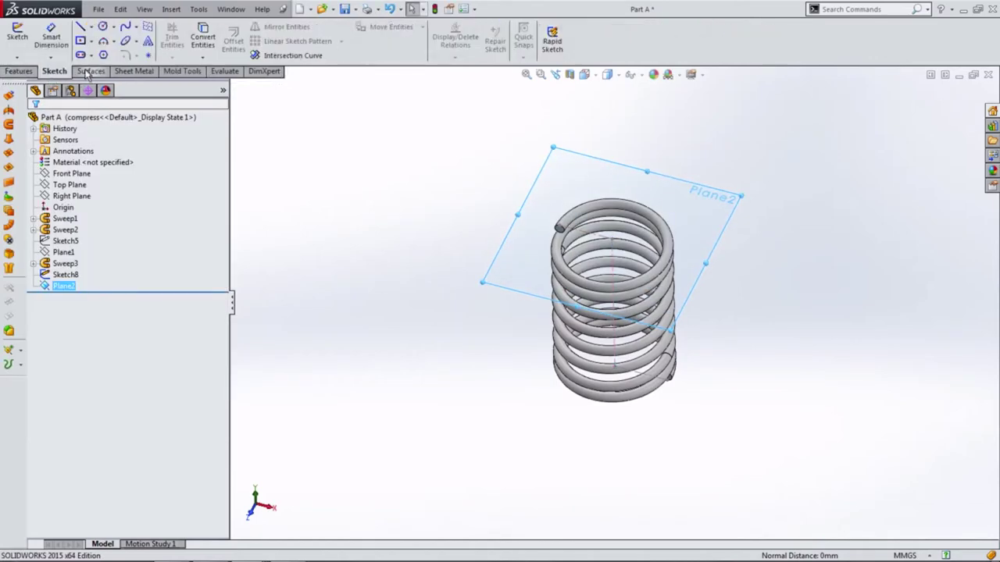
pyautogui.click(103, 28)
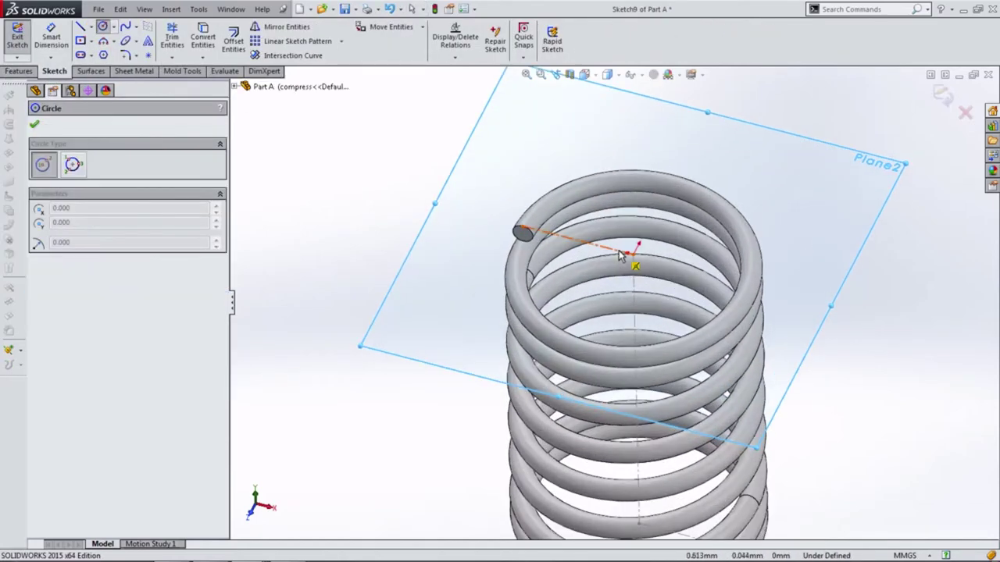
pyautogui.click(633, 255)
pyautogui.click(586, 285)
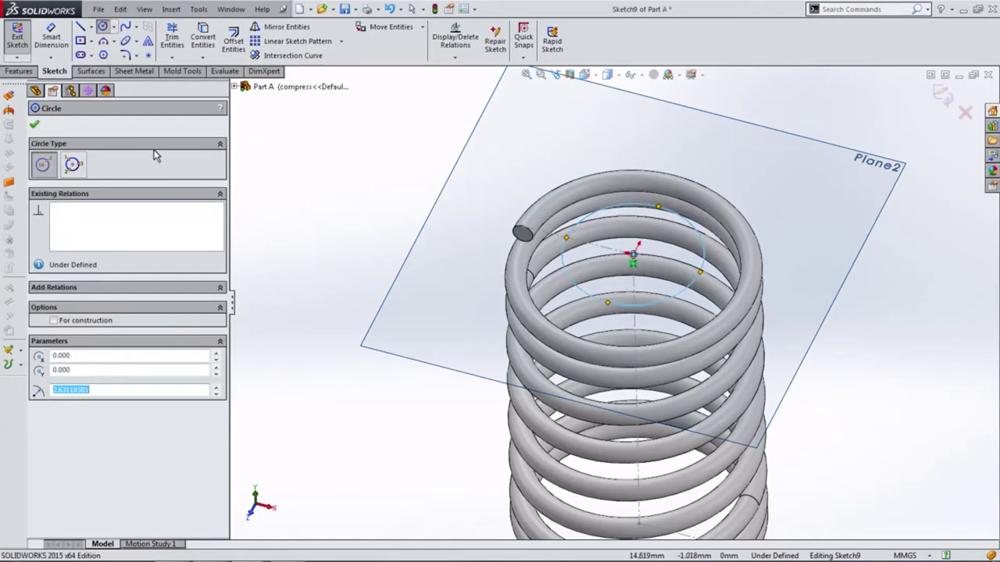
pyautogui.click(34, 127)
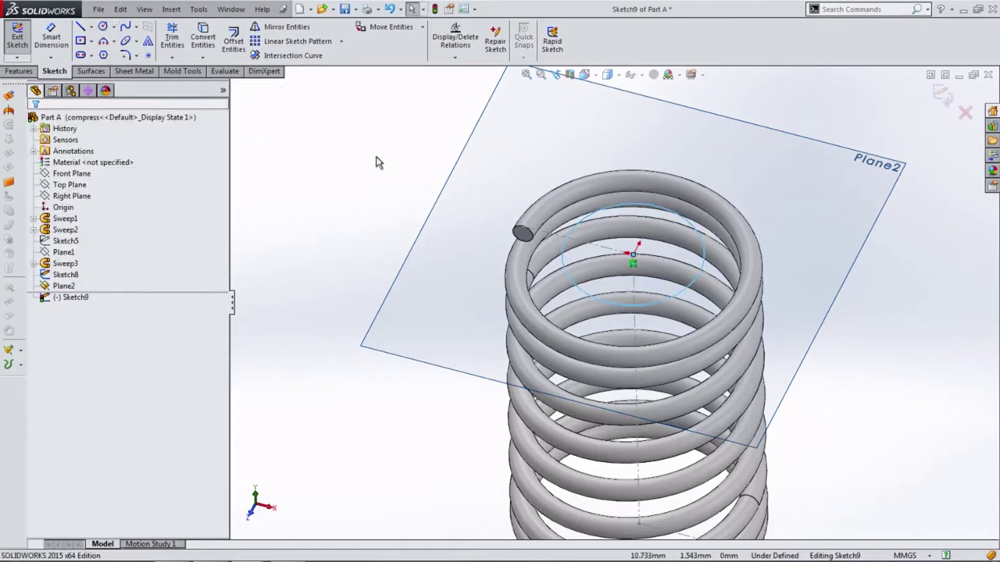
pyautogui.click(942, 94)
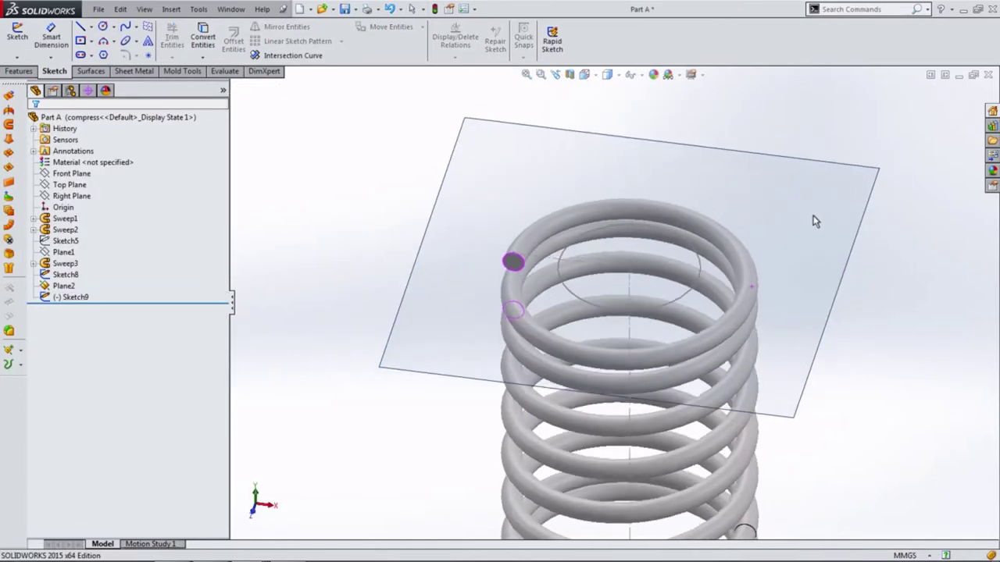
# - Hide Plane2 and fit the spring in a tilted view
pyautogui.click(808, 193)
pyautogui.click(867, 158)
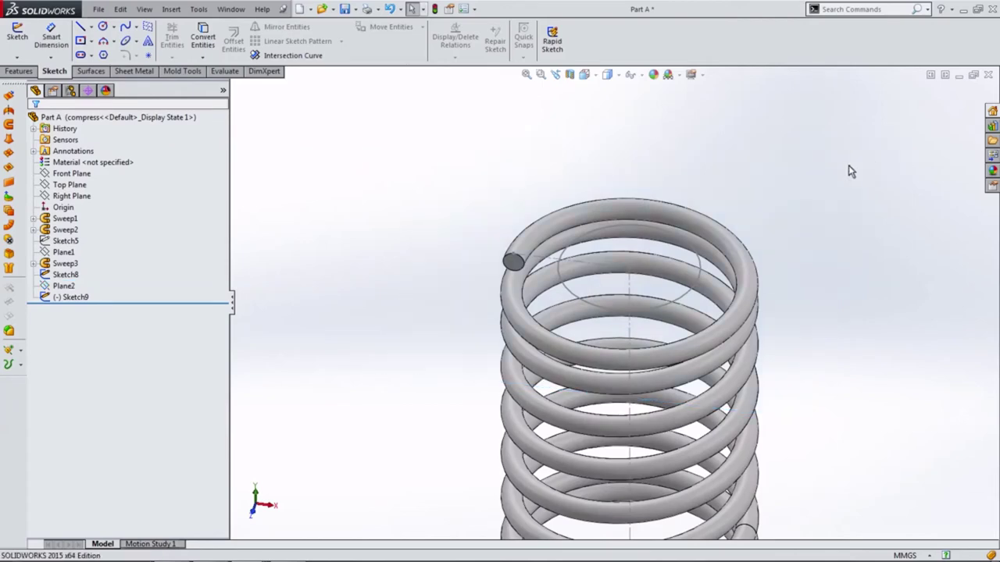
pyautogui.press('f')
pyautogui.moveTo(724, 277)
pyautogui.mouseDown(button='middle')
pyautogui.moveTo(748, 272)
pyautogui.moveTo(719, 279)
pyautogui.moveTo(688, 321)
pyautogui.mouseUp(button='middle')
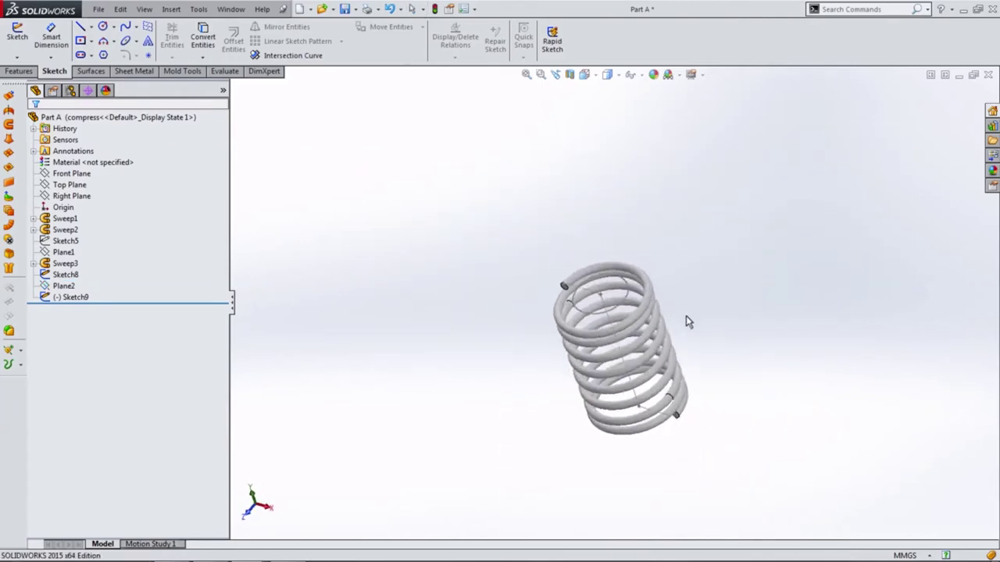
pyautogui.scroll(3, 690, 311)
# - Minimize the Part A window and bring Assem1 back maximized in an oblique view
pyautogui.click(960, 76)
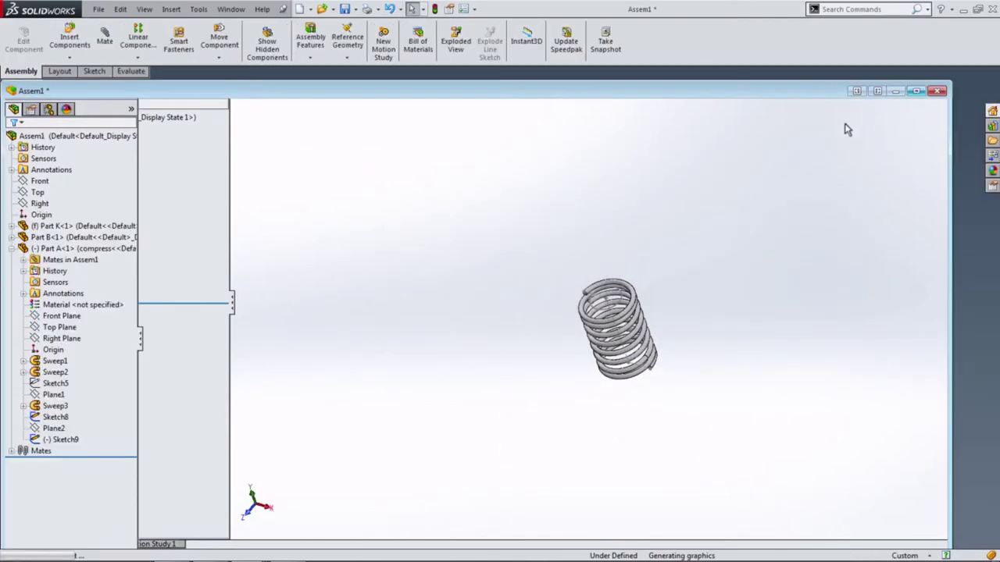
pyautogui.click(896, 97)
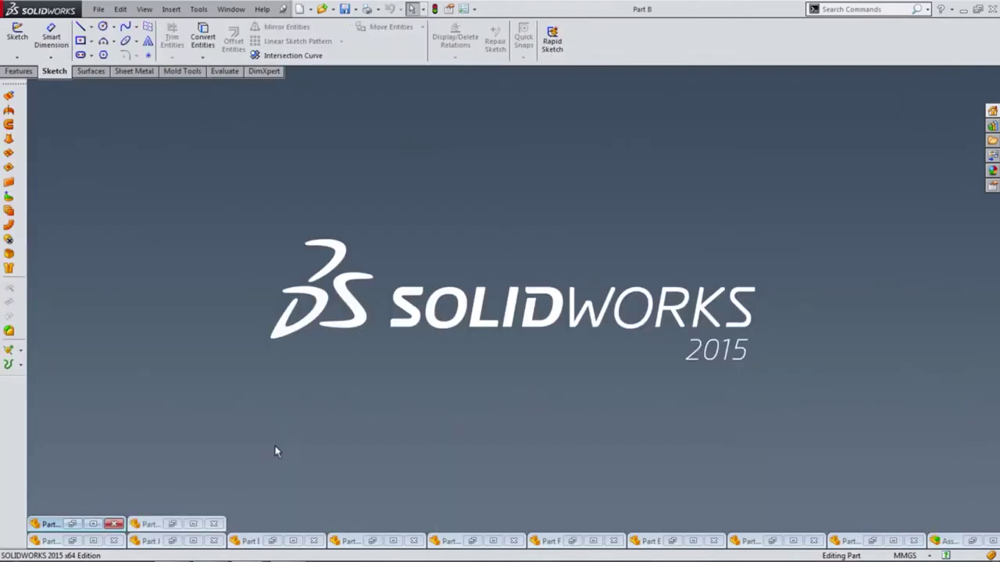
pyautogui.click(972, 541)
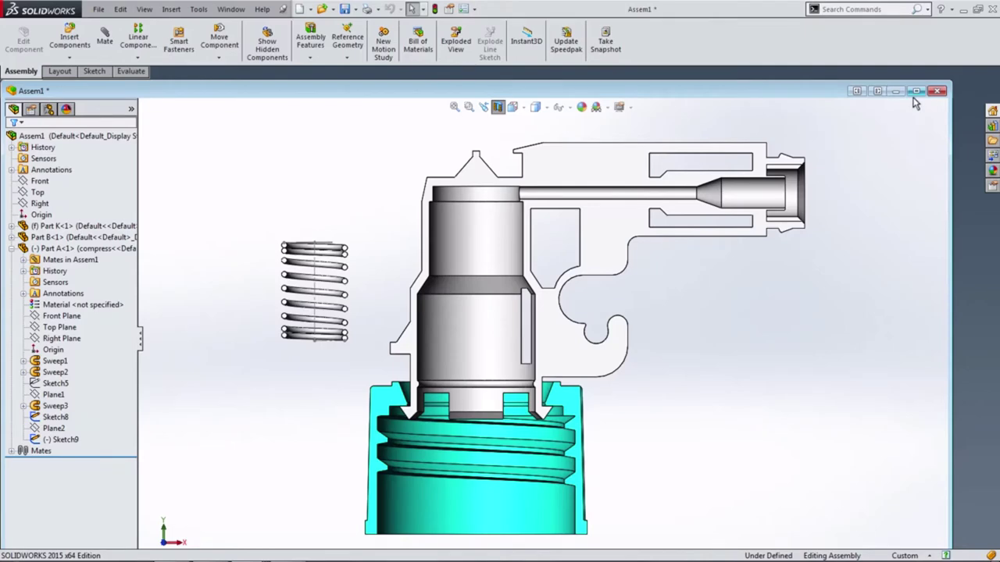
pyautogui.click(915, 92)
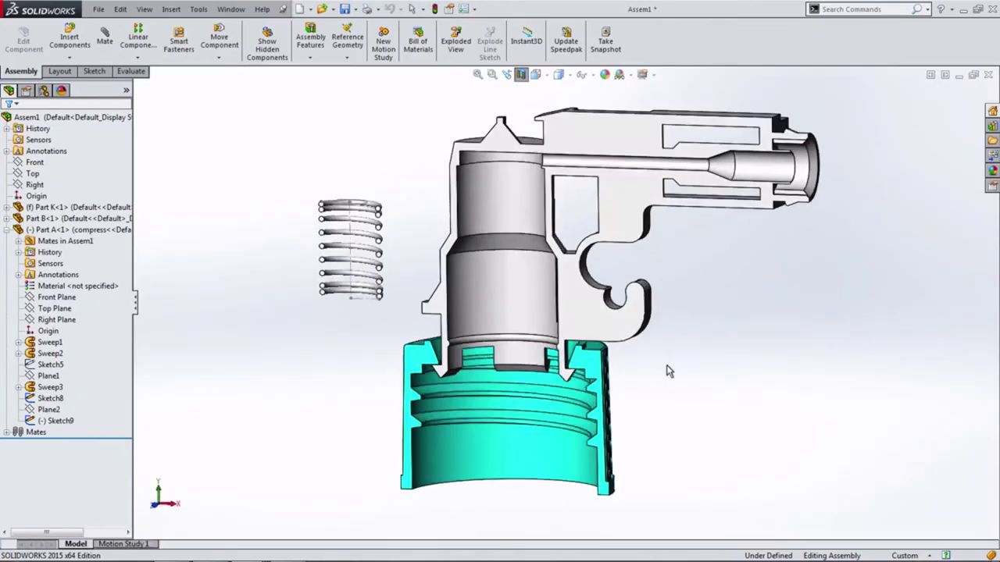
pyautogui.moveTo(582, 382); pyautogui.dragTo(581, 373, button='middle')
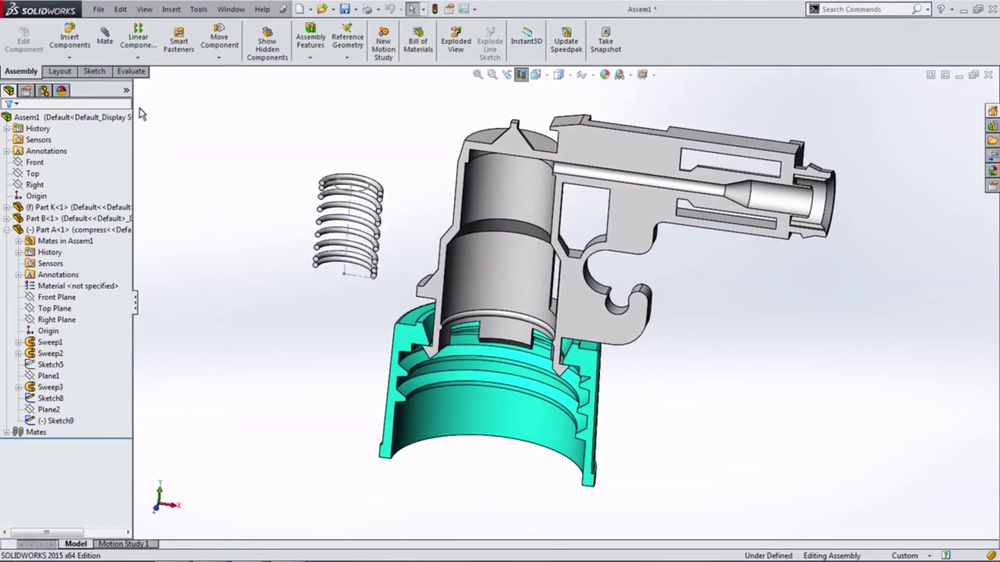
# - Mate Sketch9's arc coincident with Part K's top face and concentric with its bore
pyautogui.click(341, 194)
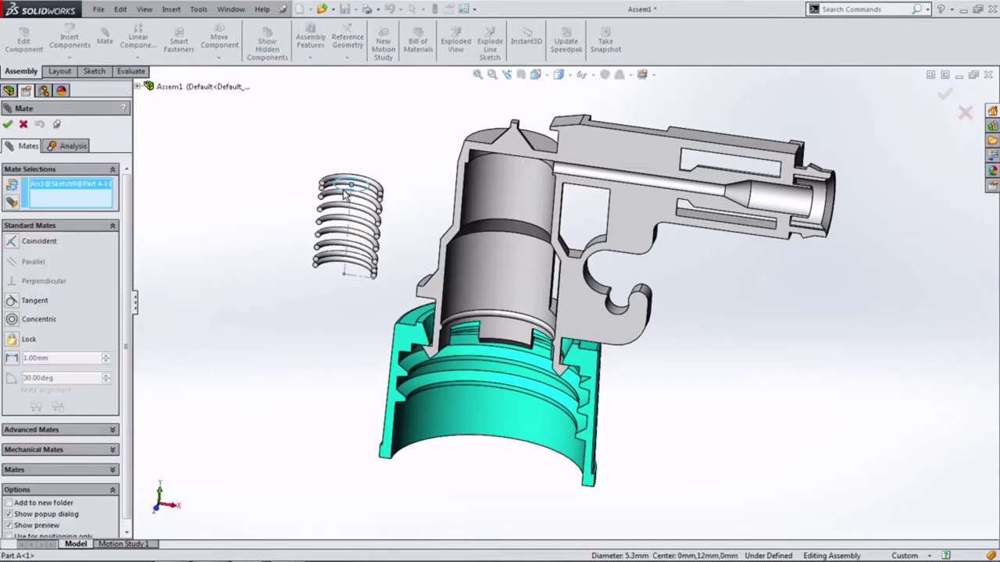
pyautogui.moveTo(425, 260); pyautogui.dragTo(469, 204, button='middle')
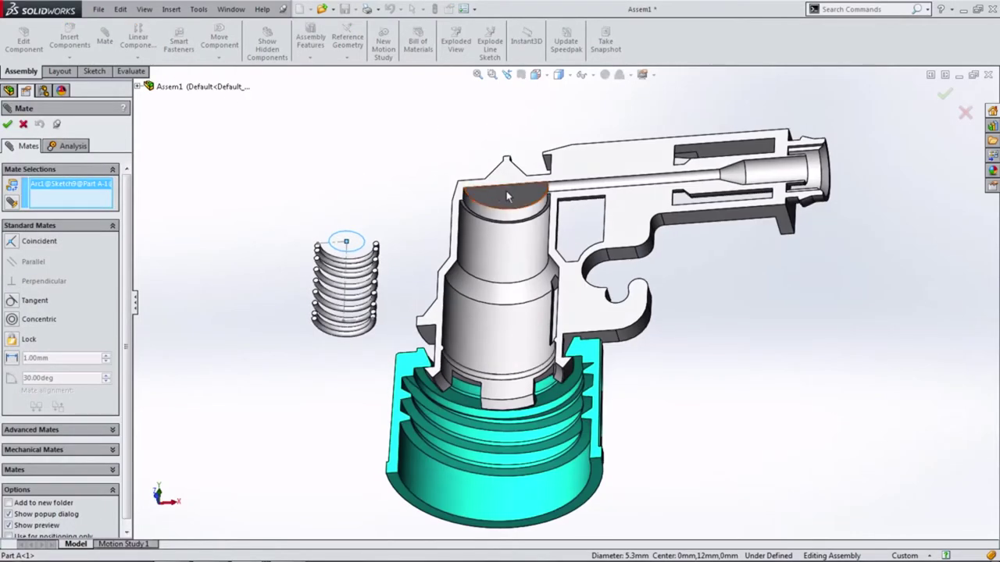
pyautogui.click(502, 197)
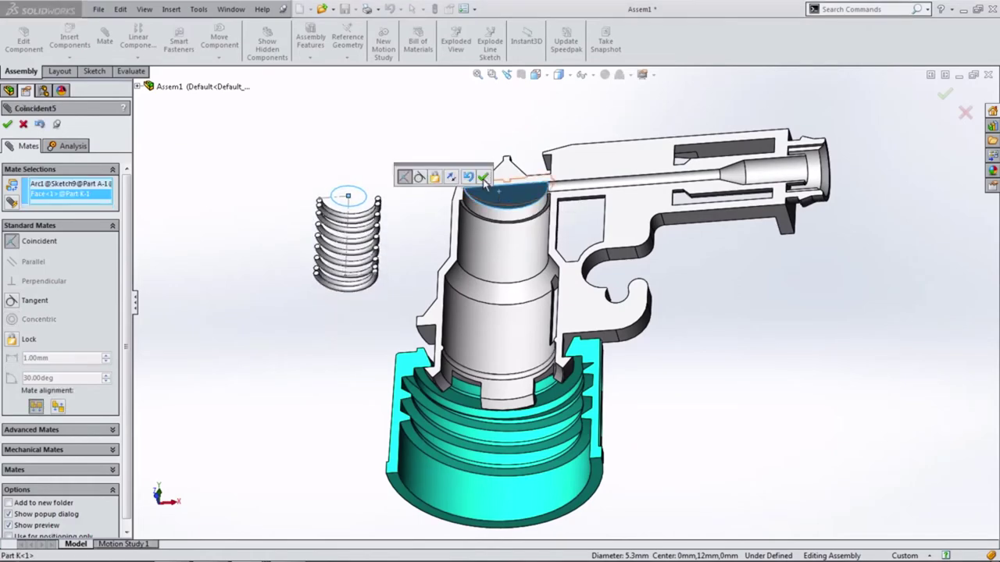
pyautogui.click(484, 179)
pyautogui.moveTo(414, 161); pyautogui.dragTo(367, 232, button='middle')
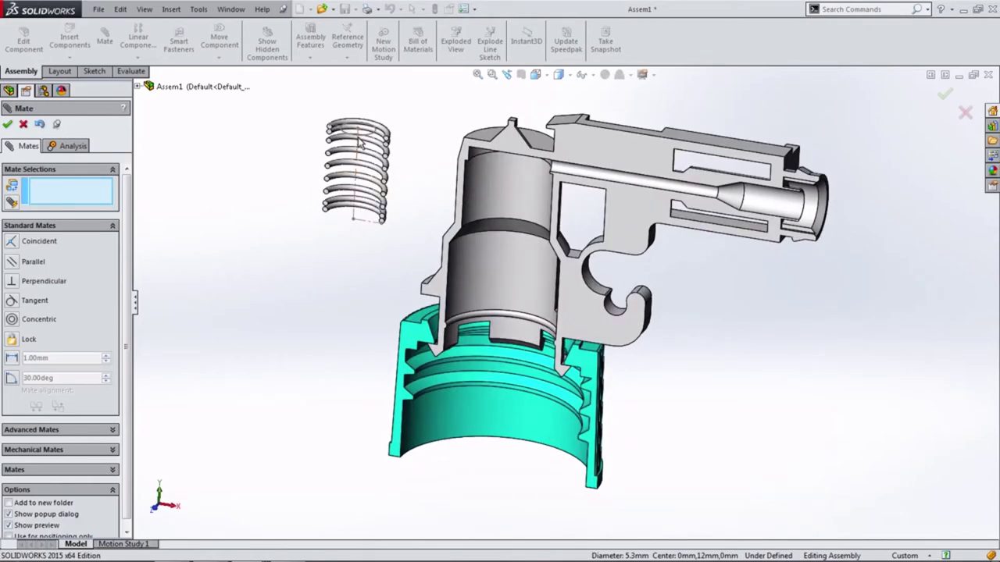
pyautogui.click(358, 137)
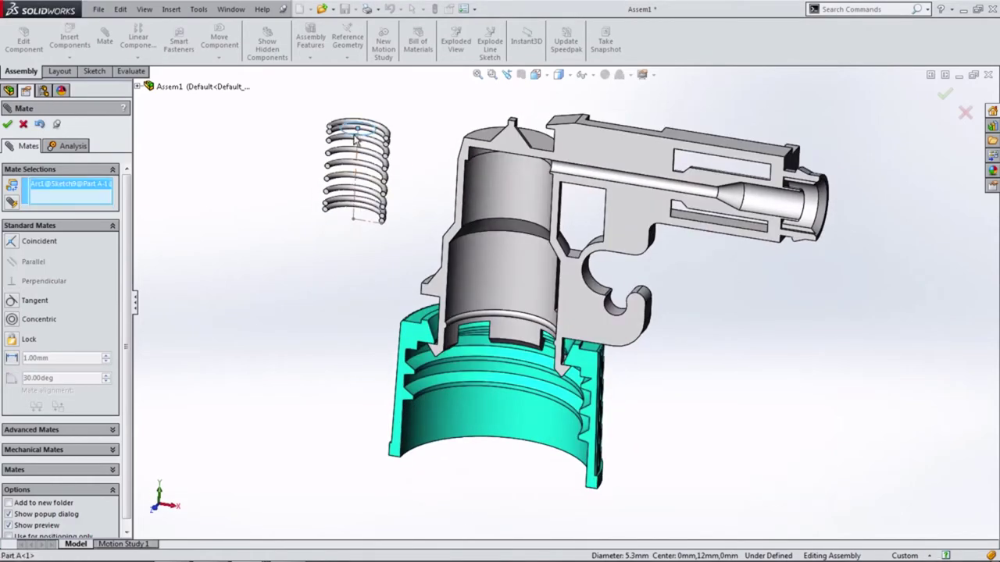
pyautogui.click(482, 195)
pyautogui.click(458, 173)
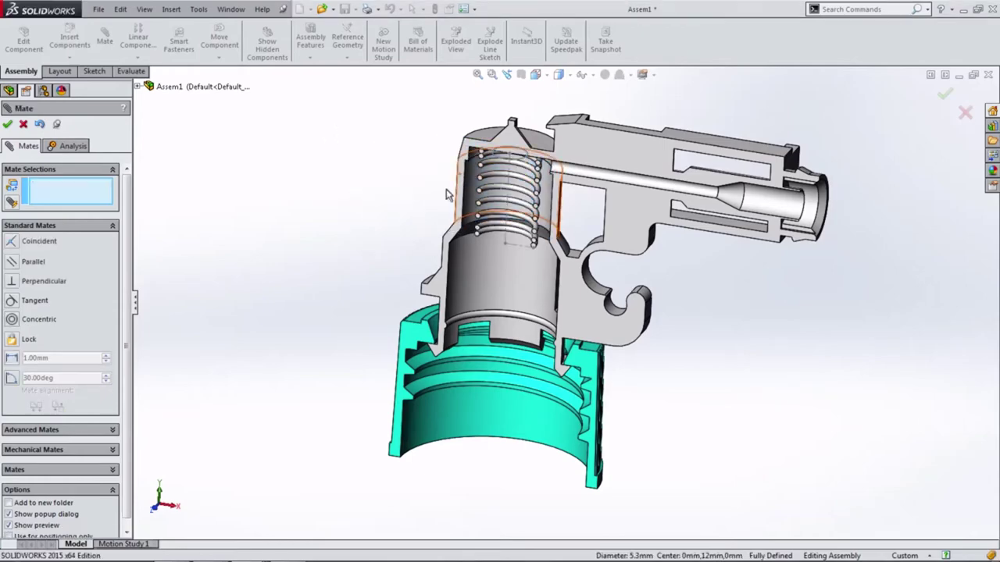
pyautogui.moveTo(461, 178)
pyautogui.mouseDown(button='middle')
pyautogui.moveTo(442, 162)
pyautogui.moveTo(447, 172)
pyautogui.mouseUp(button='middle')
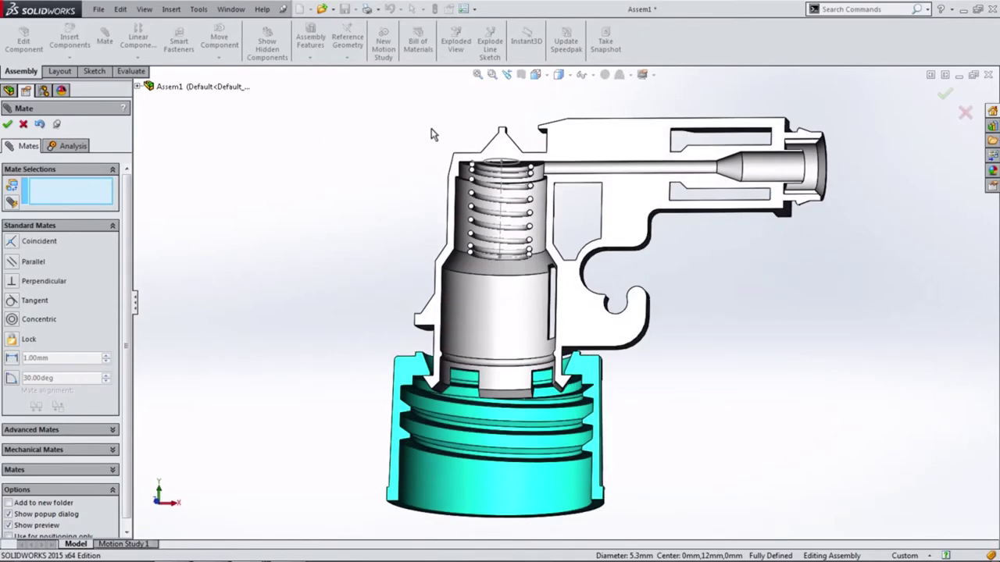
pyautogui.click(23, 124)
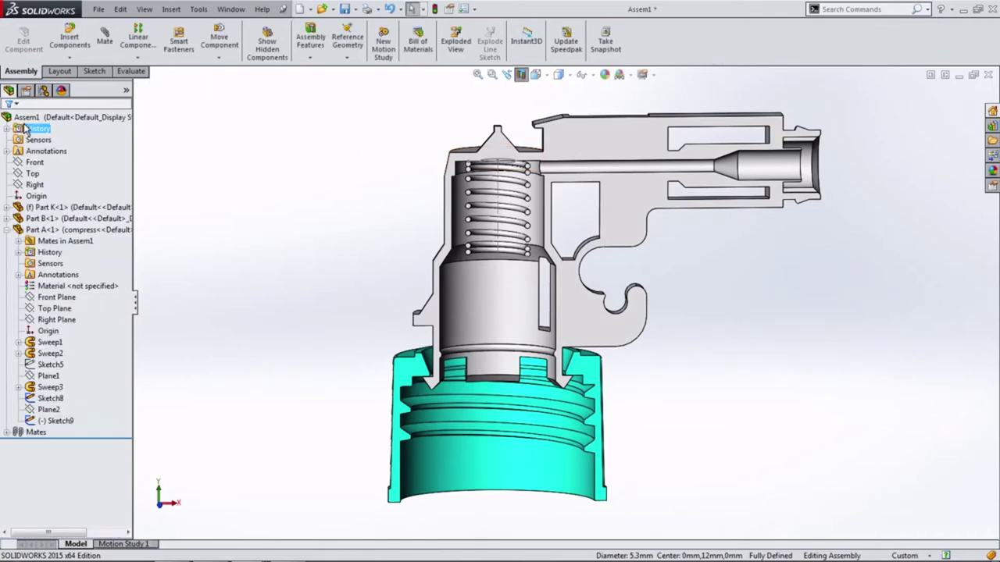
# - Toggle the section view and try a Right-plane cut from the Left view, then cancel
pyautogui.click(535, 74)
pyautogui.click(553, 123)
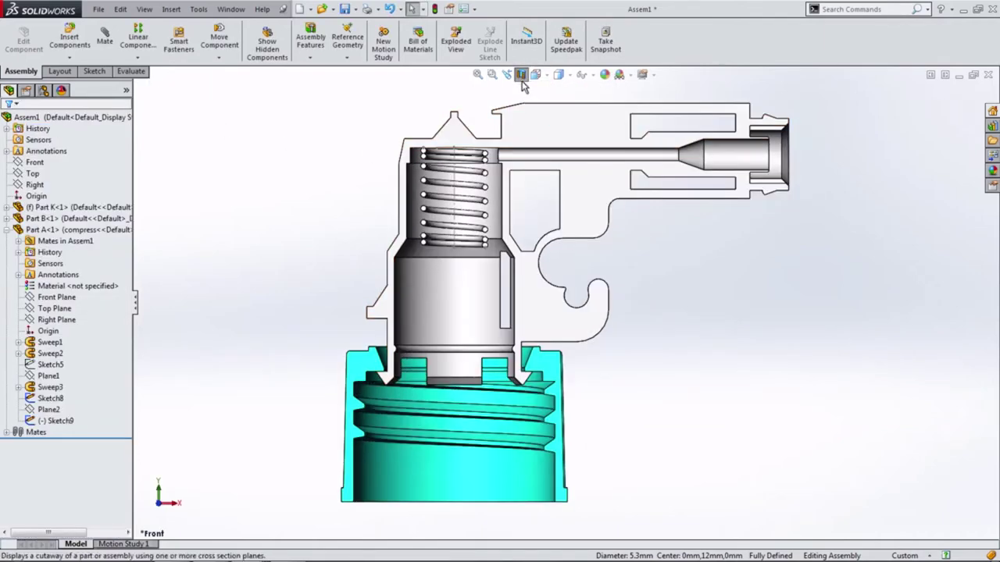
pyautogui.click(520, 75)
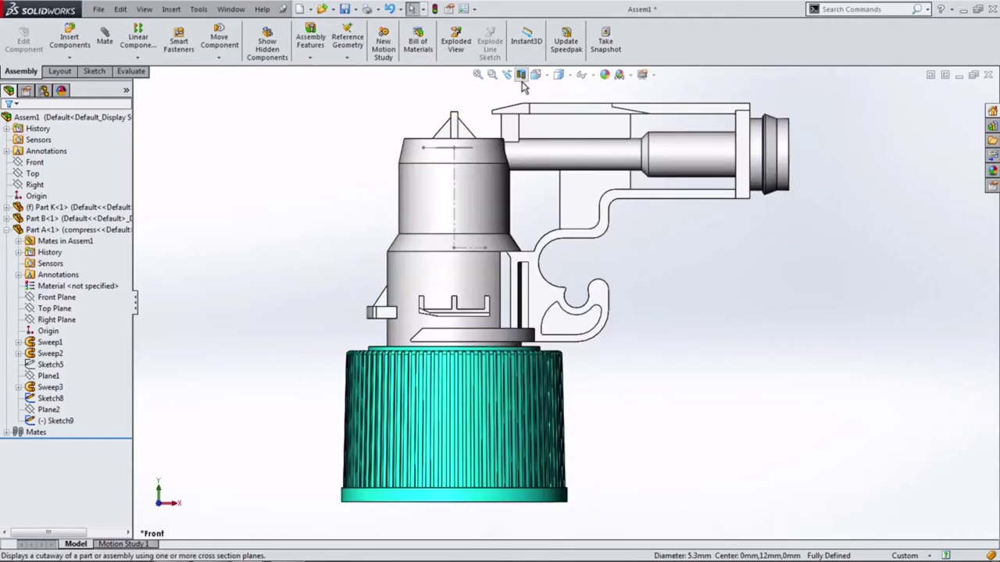
pyautogui.click(521, 75)
pyautogui.click(535, 74)
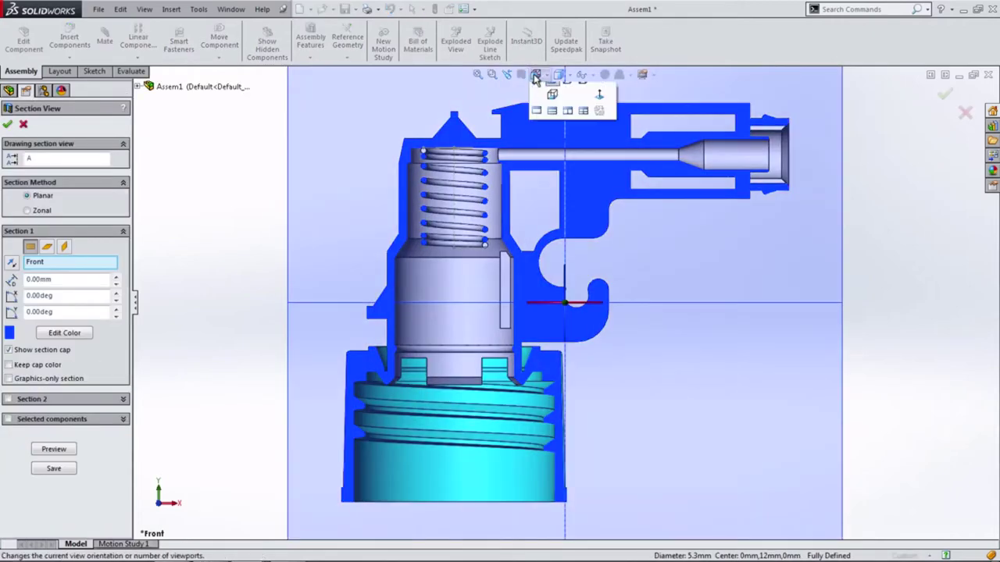
pyautogui.click(538, 122)
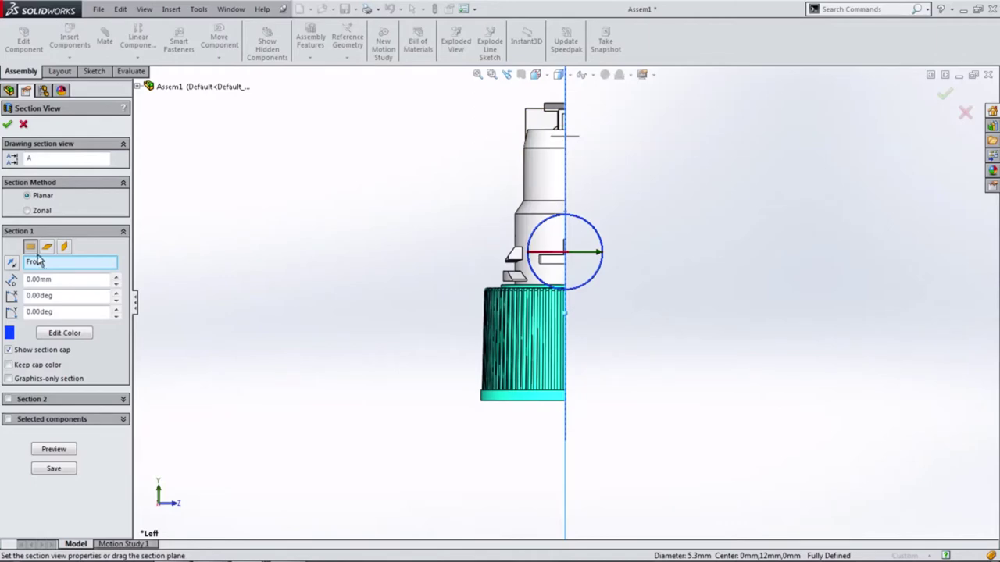
pyautogui.click(63, 247)
pyautogui.scroll(-4, 590, 155)
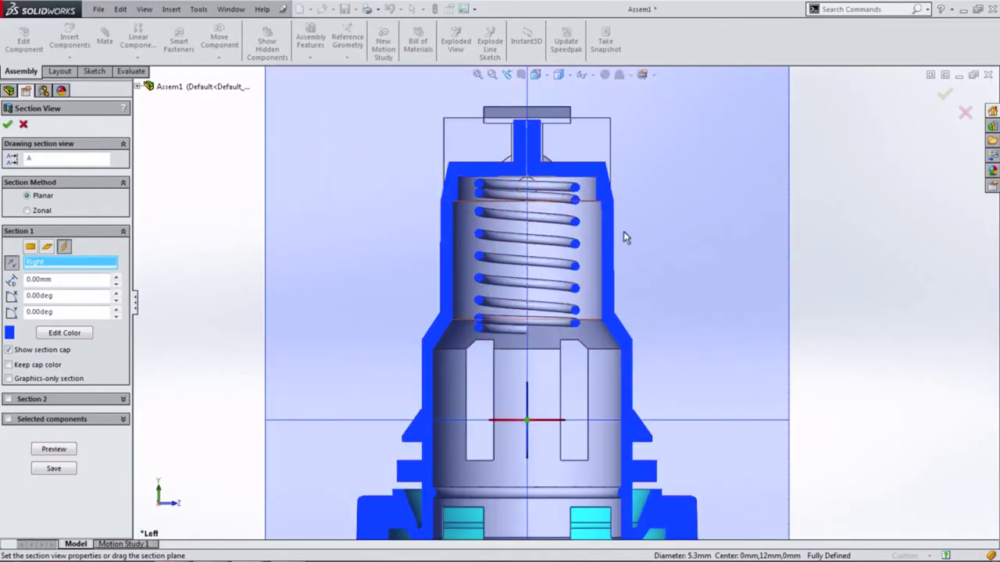
pyautogui.click(963, 114)
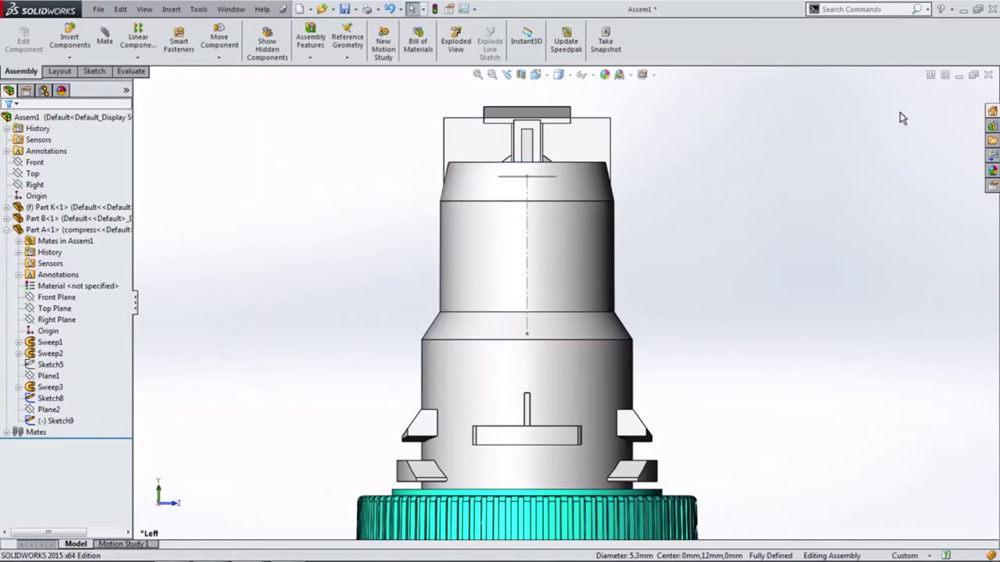
# - Apply a Front-plane section cutaway from the Front view and zoom out
pyautogui.click(536, 74)
pyautogui.click(553, 127)
pyautogui.click(521, 74)
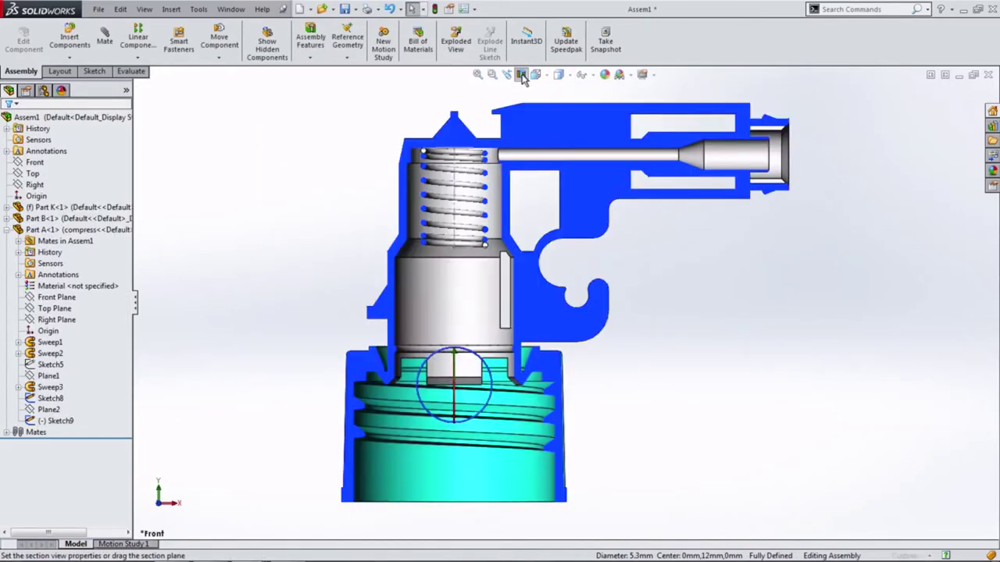
pyautogui.click(8, 127)
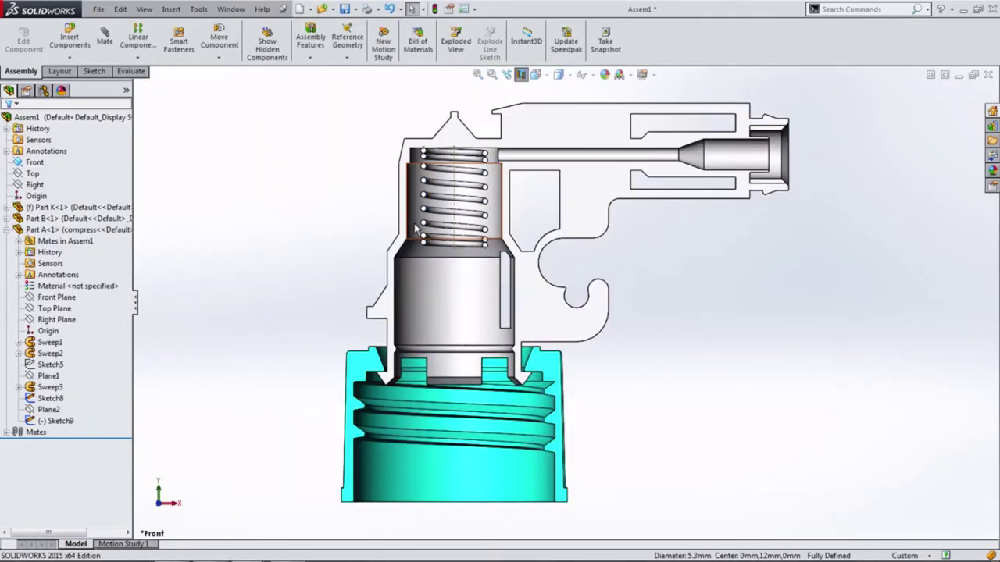
pyautogui.scroll(2, 395, 245)
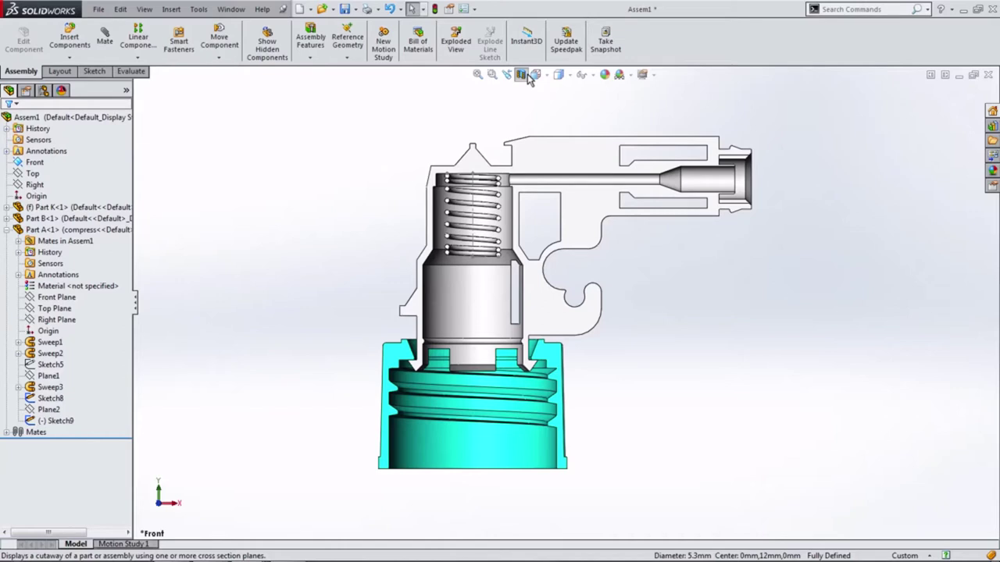
# - Insert Part E, the nozzle, into Assem1 left of the sprayer body and expand its planes
pyautogui.click(71, 37)
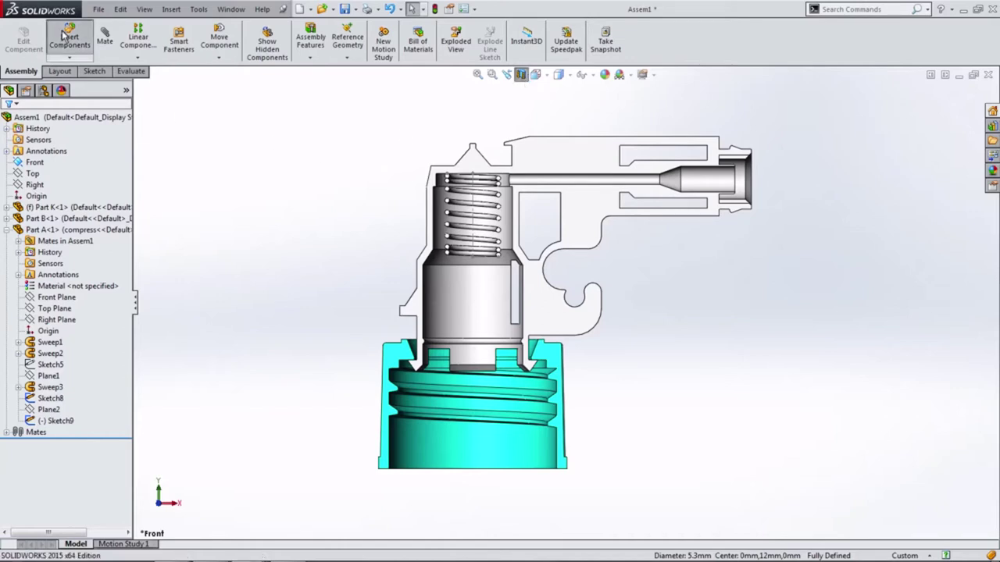
pyautogui.click(33, 274)
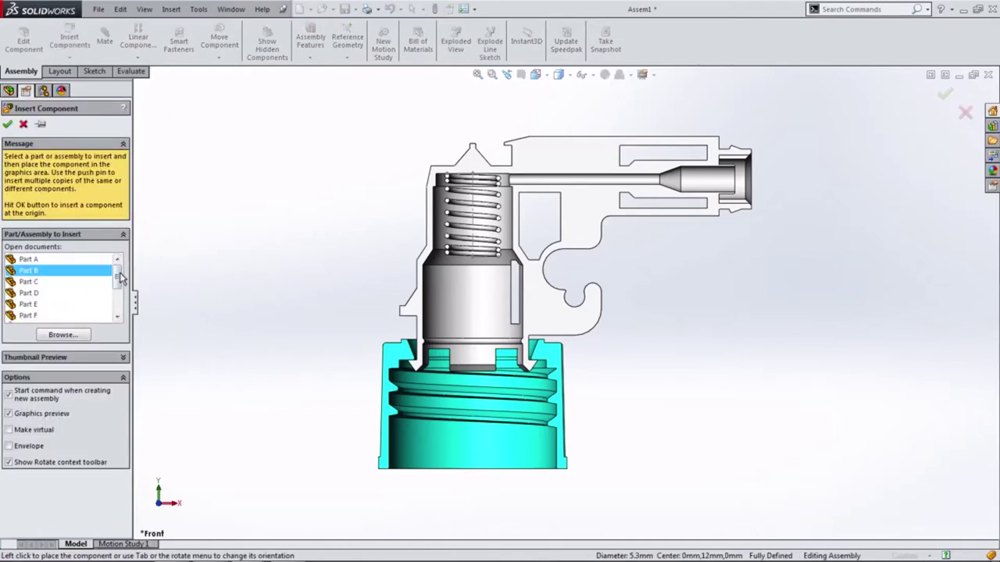
pyautogui.click(31, 281)
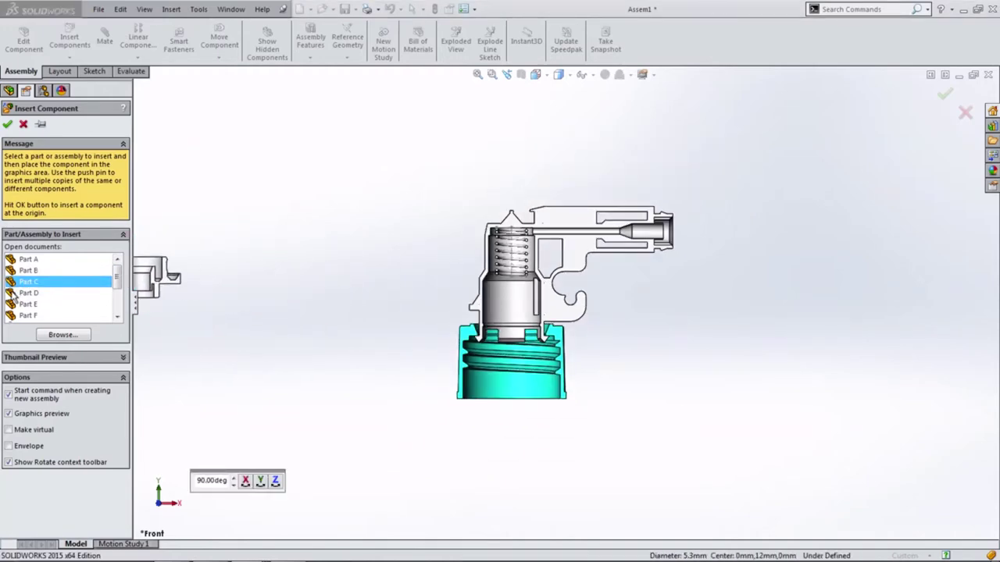
pyautogui.click(69, 293)
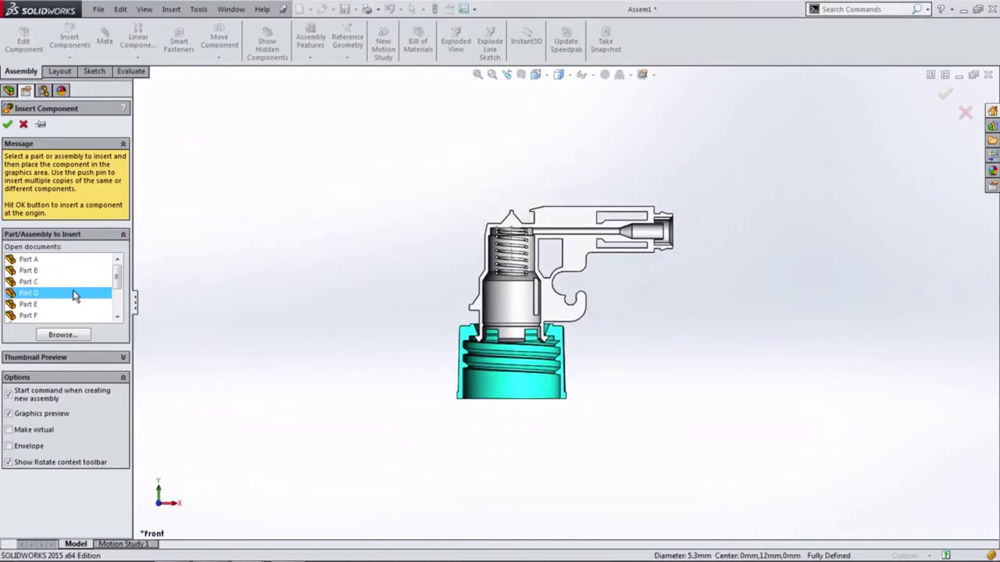
pyautogui.click(31, 304)
pyautogui.click(348, 349)
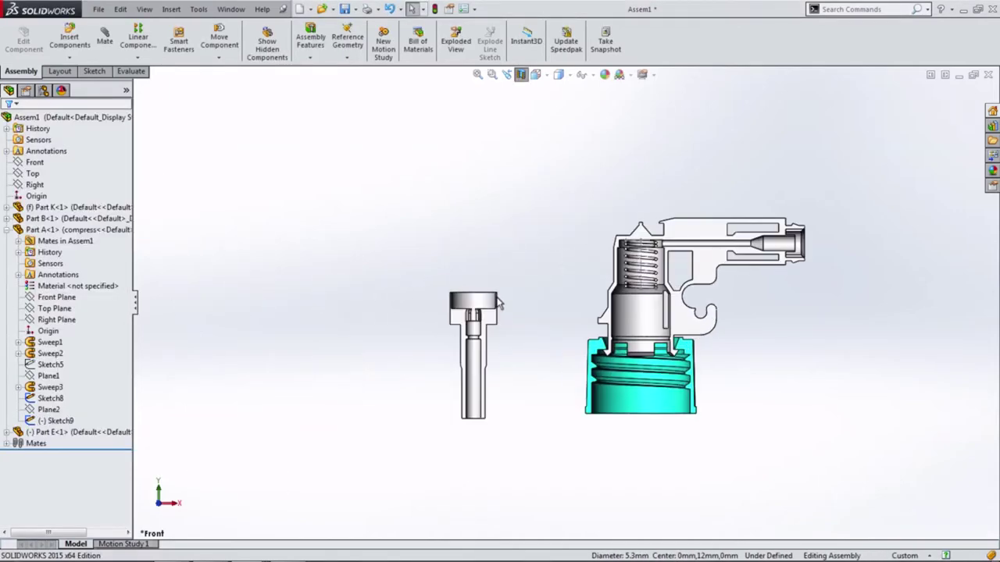
pyautogui.moveTo(421, 279); pyautogui.dragTo(438, 312, button='middle')
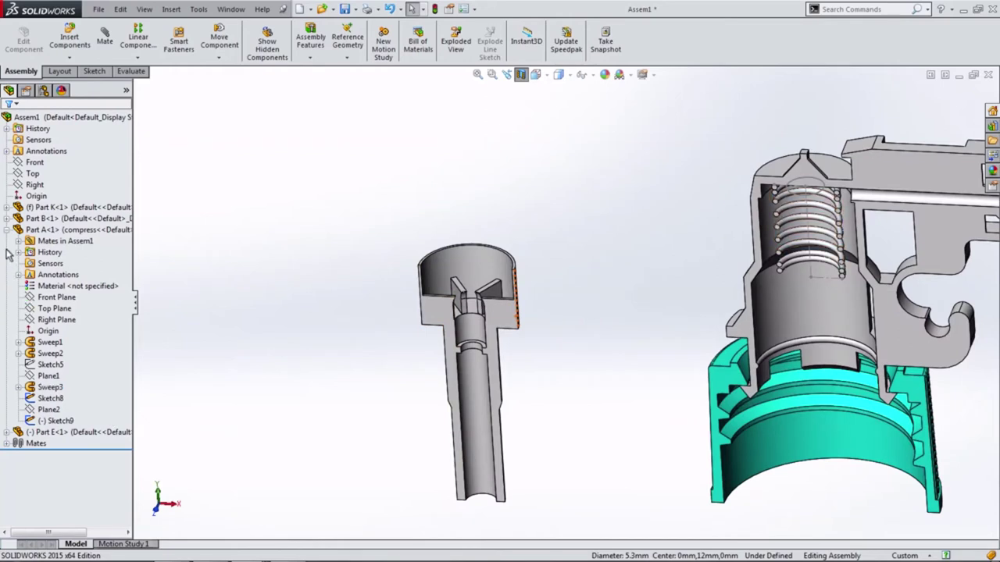
pyautogui.click(8, 231)
pyautogui.click(7, 242)
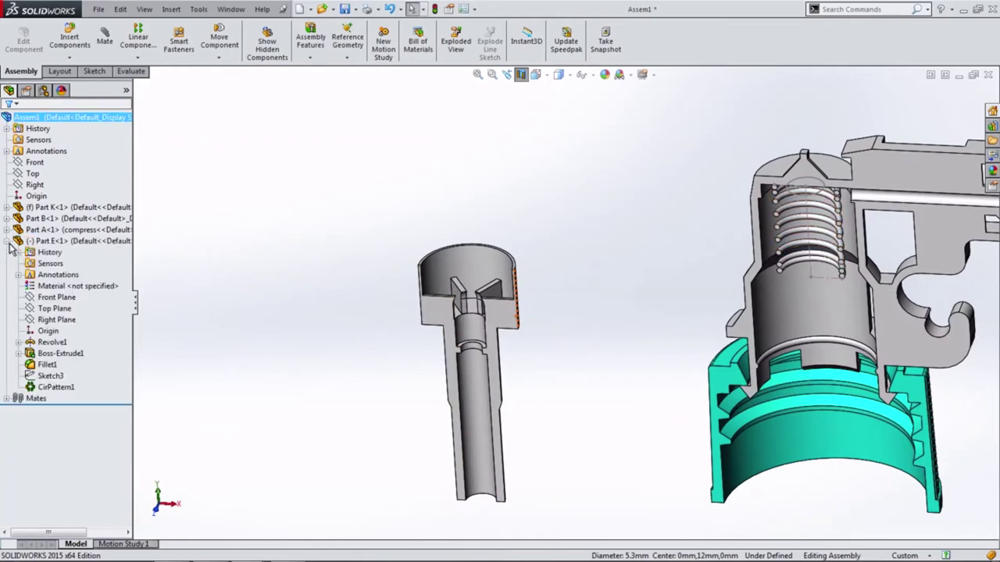
# - Mate Part E's Front Plane coincident with the assembly Front plane
pyautogui.click(63, 299)
pyautogui.click(75, 265)
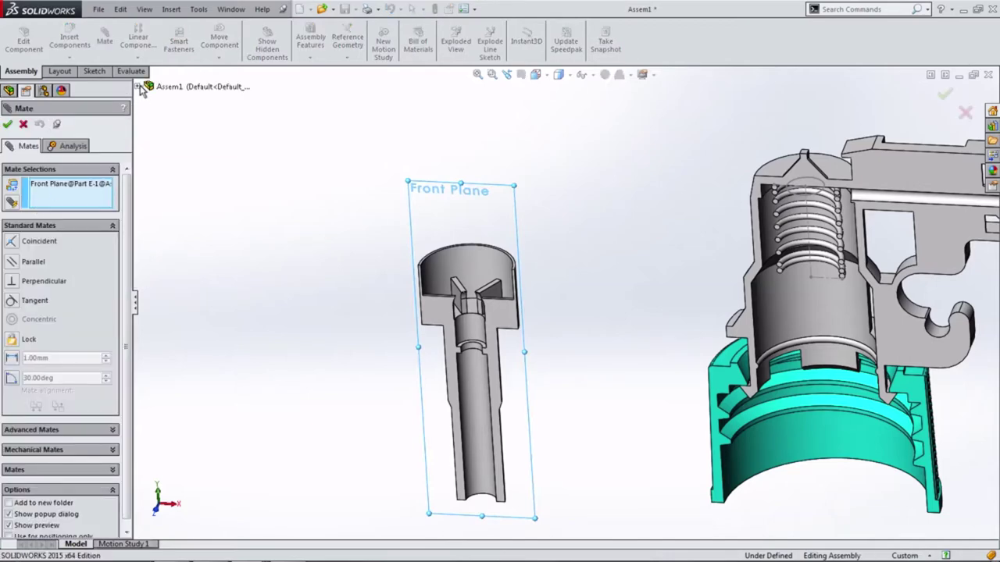
pyautogui.click(139, 86)
pyautogui.click(171, 132)
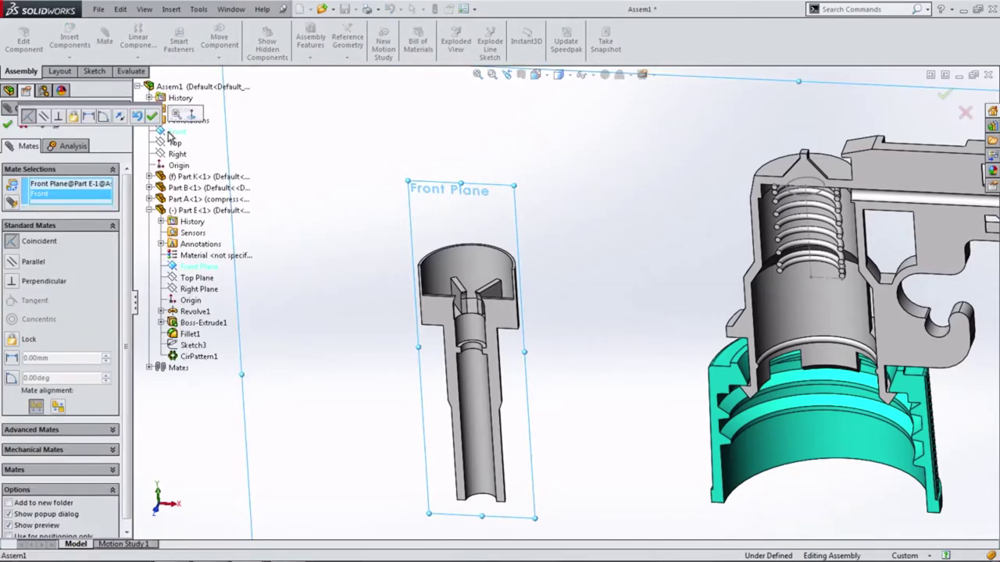
pyautogui.click(152, 116)
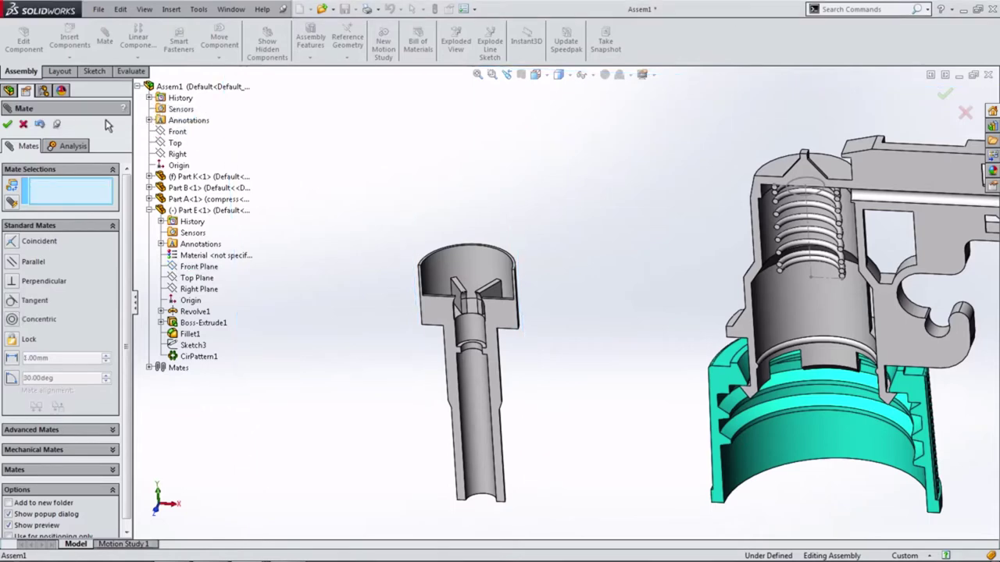
pyautogui.click(8, 123)
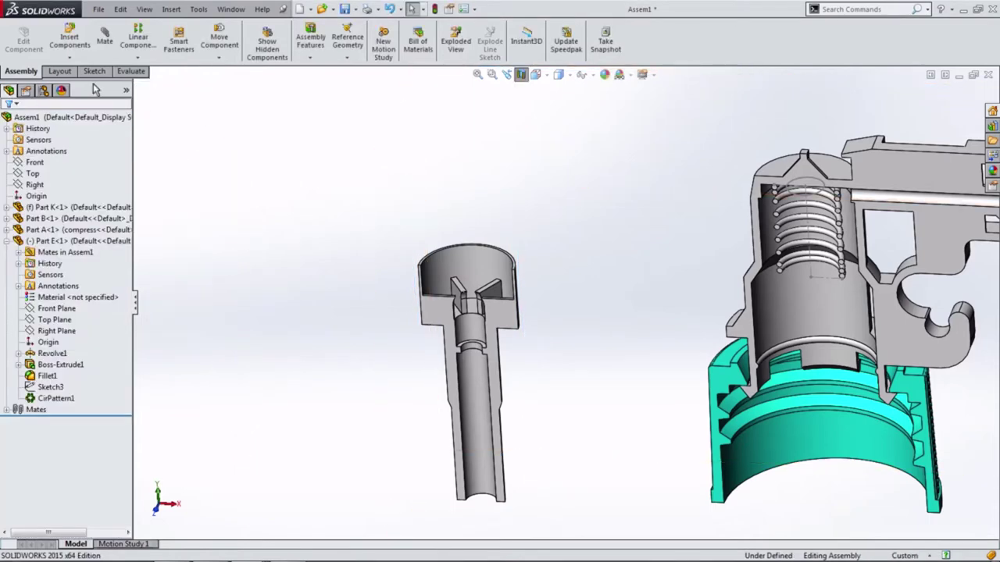
pyautogui.click(69, 38)
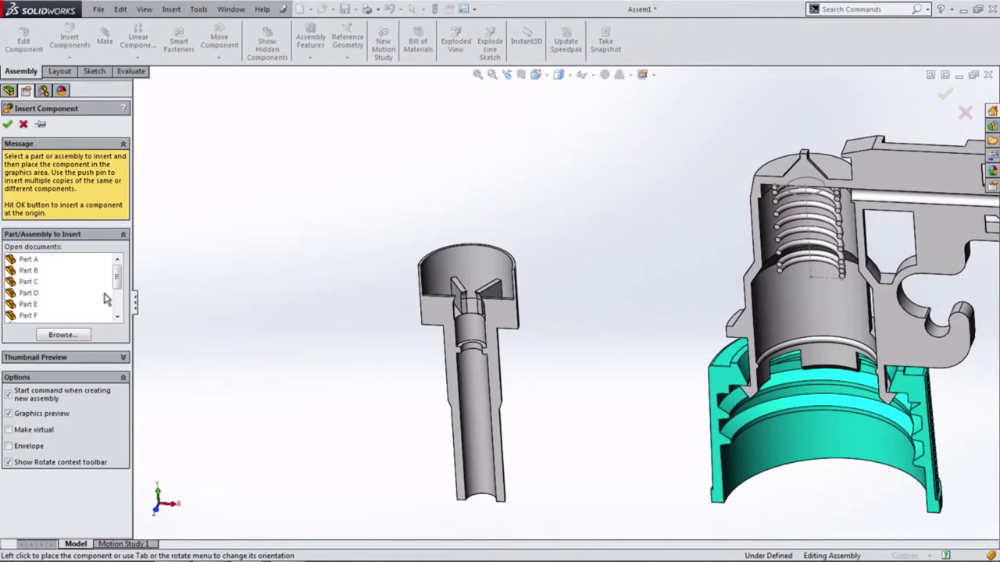
# - Place Part F, the ball, left of the nozzle and select its Front Plane
pyautogui.click(28, 283)
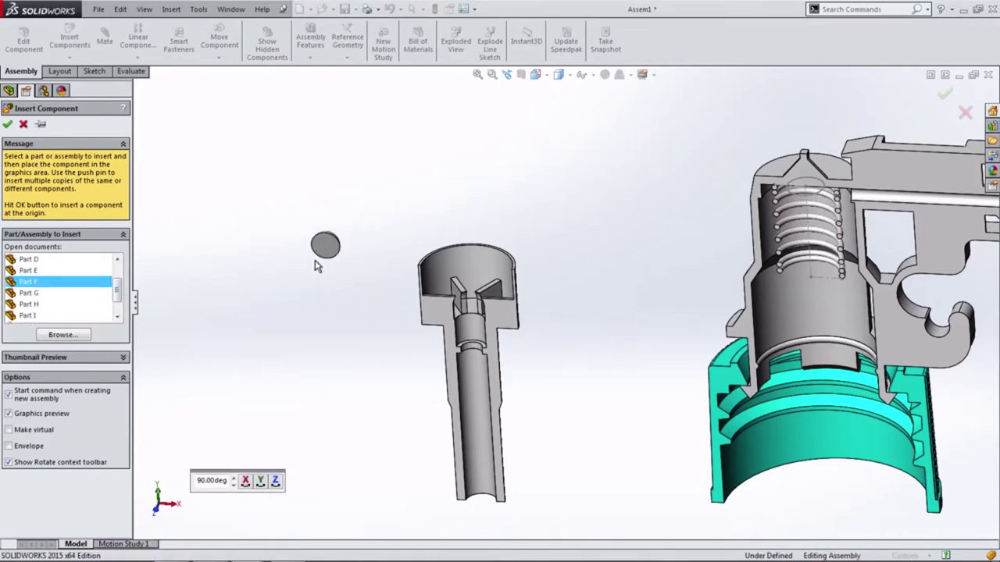
pyautogui.click(325, 250)
pyautogui.moveTo(321, 254)
pyautogui.mouseDown(button='middle')
pyautogui.moveTo(310, 298)
pyautogui.moveTo(290, 290)
pyautogui.mouseUp(button='middle')
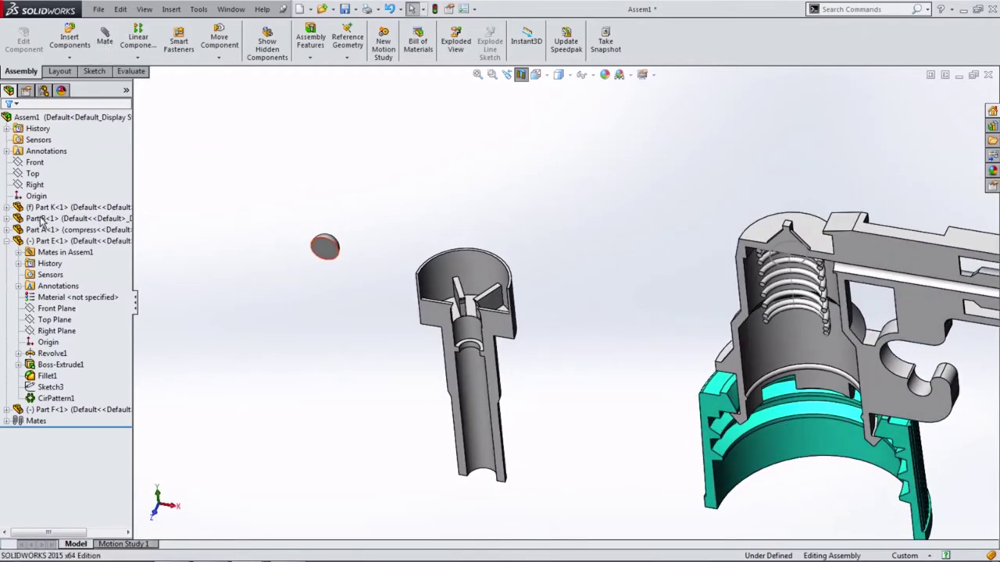
pyautogui.click(7, 410)
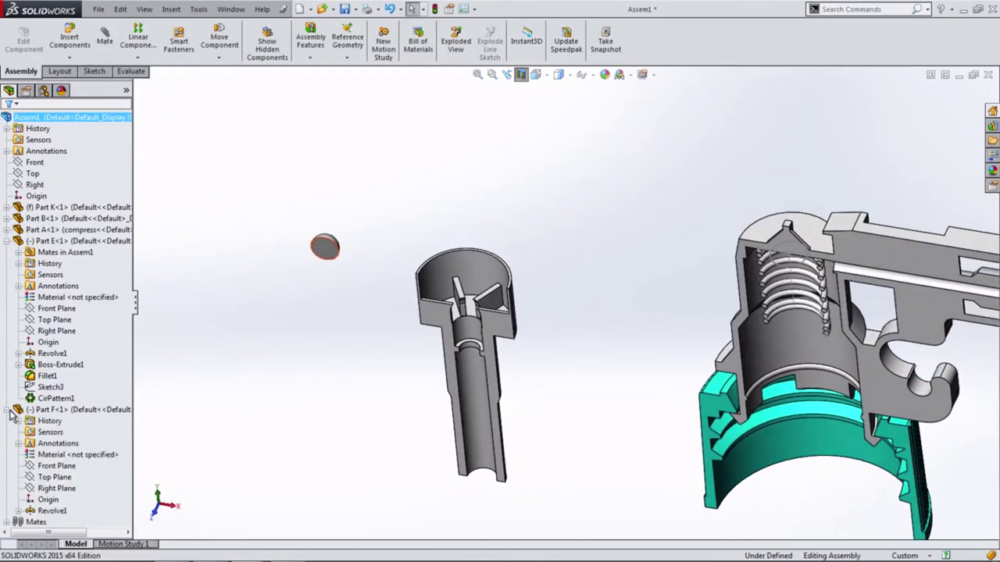
pyautogui.click(44, 467)
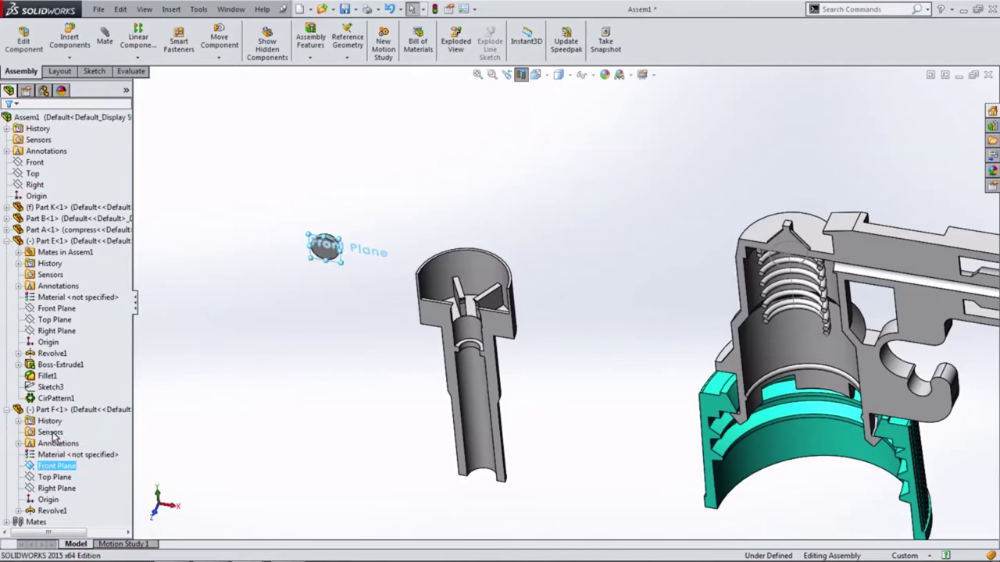
# - Mate Part F's Front Plane coincident with the assembly Front plane
pyautogui.click(168, 134)
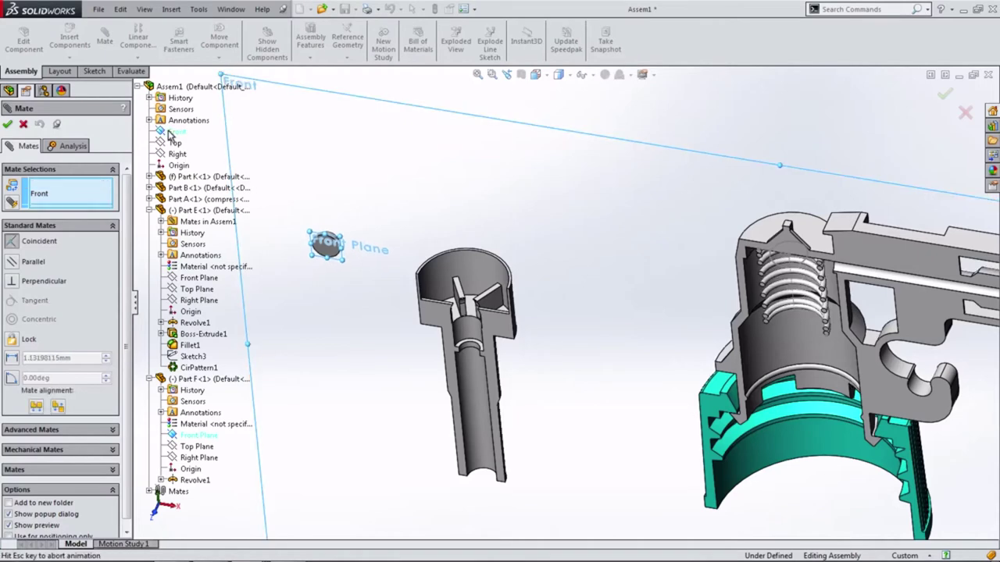
pyautogui.press('Return')
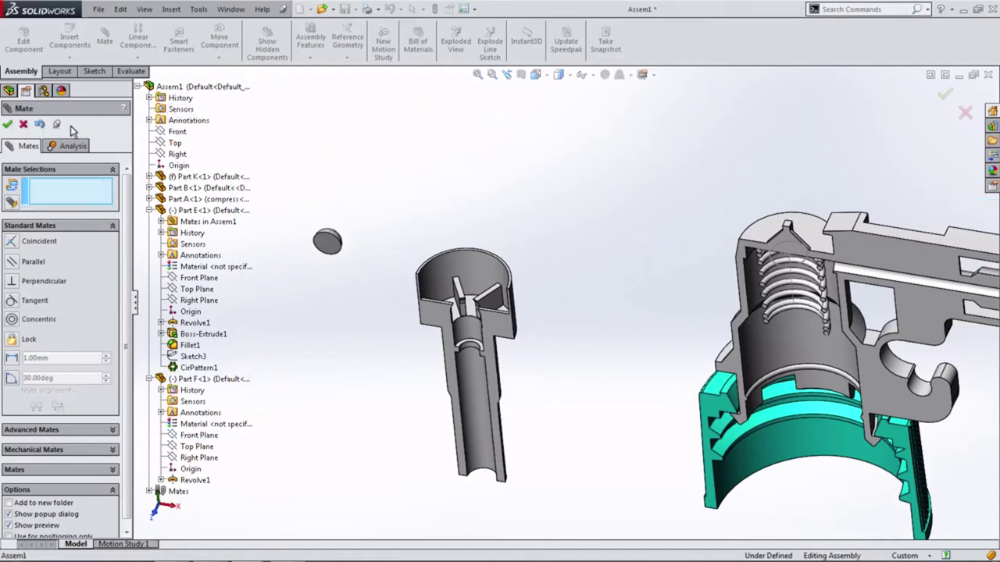
pyautogui.click(8, 126)
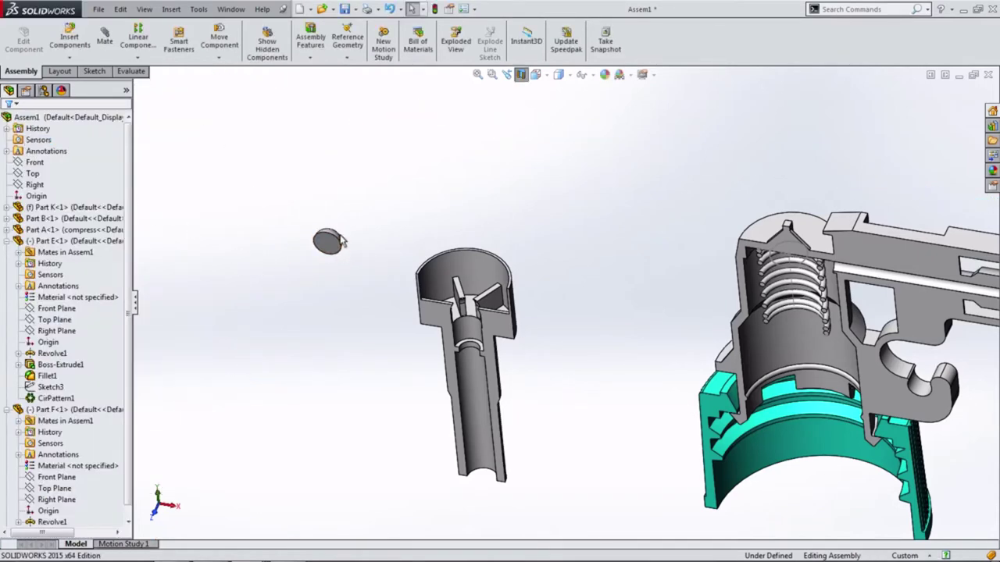
# - Lift the ball above the nozzle cup, turn off the section cut, and select Part F
pyautogui.click(520, 75)
pyautogui.scroll(-3, 471, 240)
pyautogui.moveTo(405, 334); pyautogui.dragTo(498, 244)
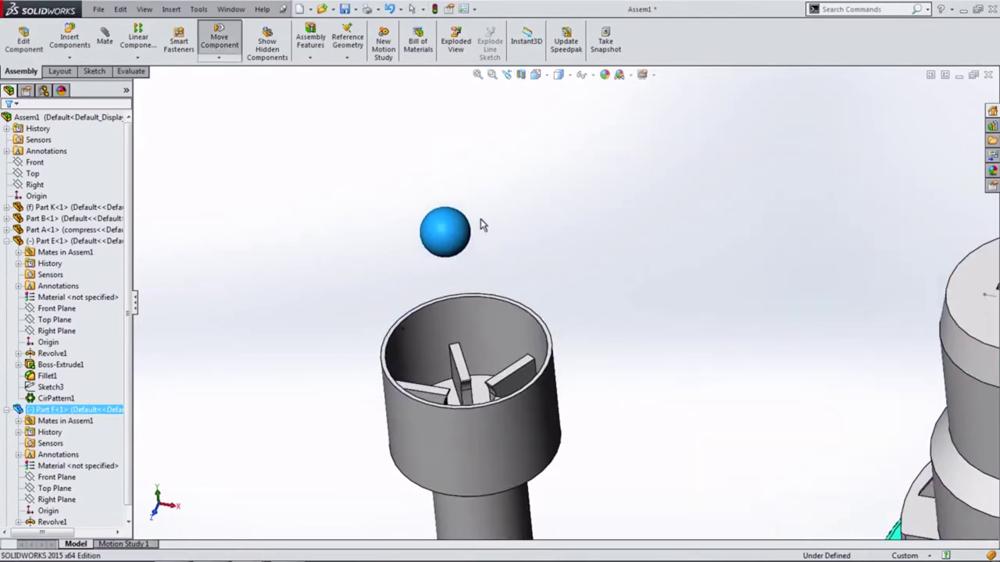
pyautogui.click(521, 74)
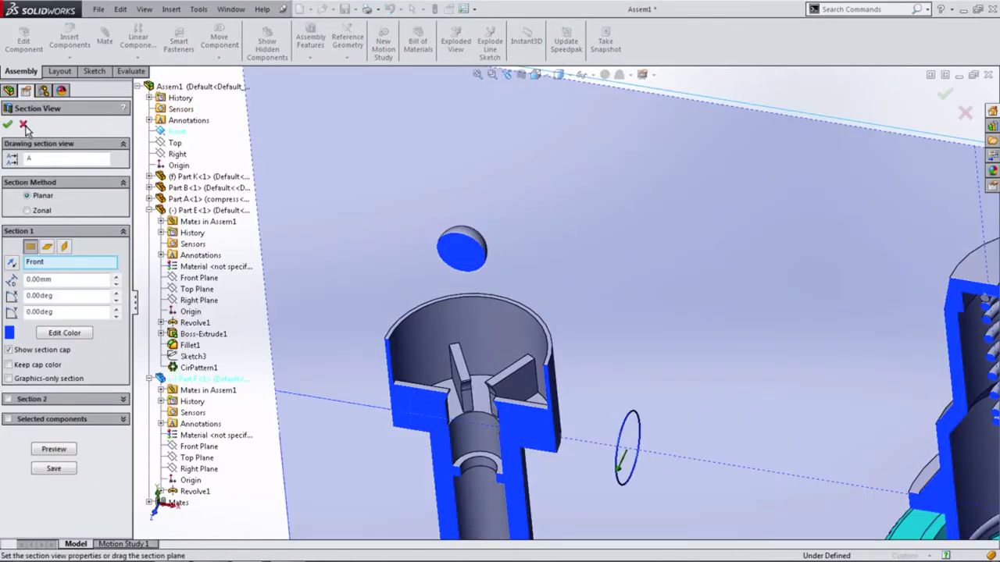
pyautogui.click(24, 125)
pyautogui.click(457, 235)
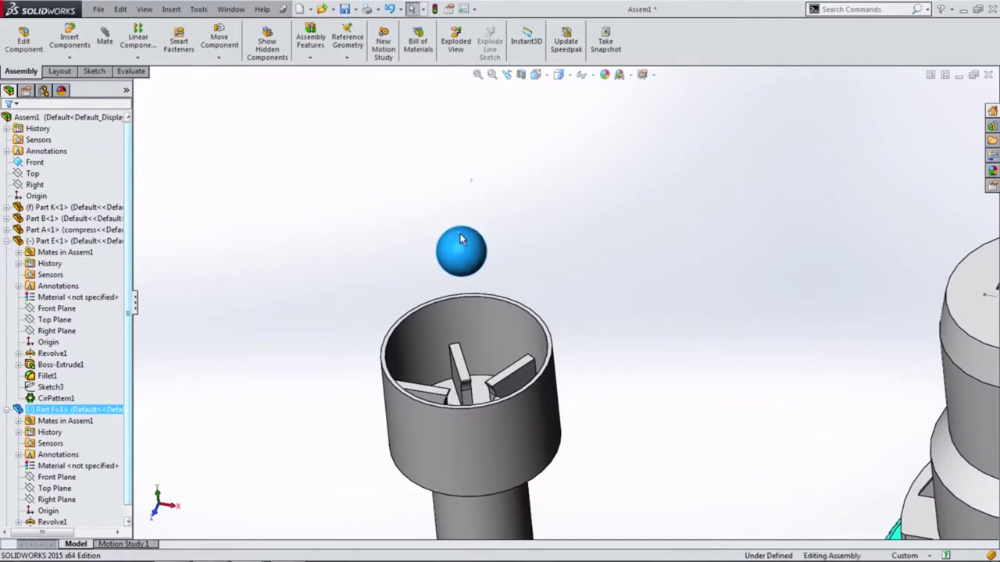
# - In Part F, show Sketch1 under the Revolve1 feature
pyautogui.click(493, 165)
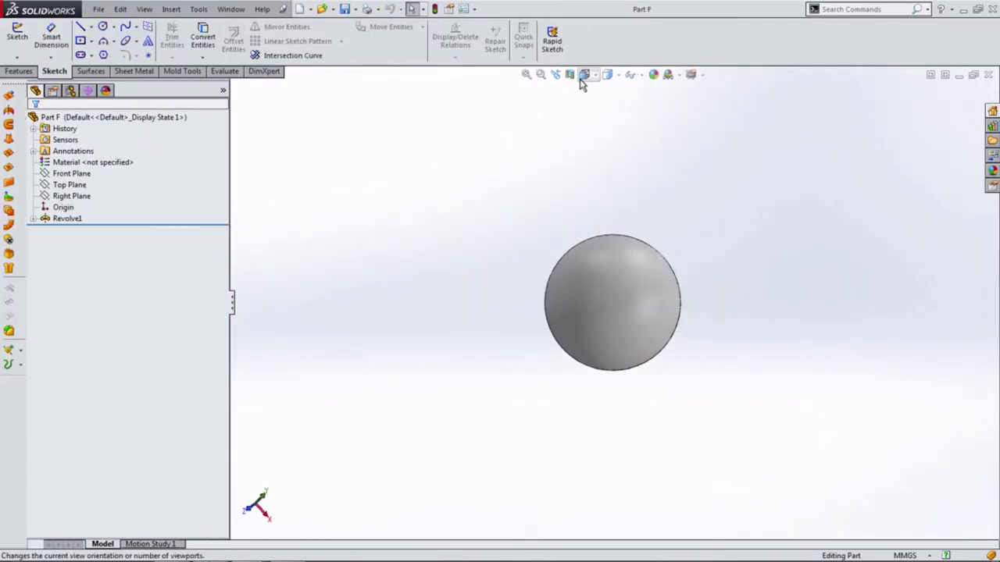
pyautogui.click(61, 219)
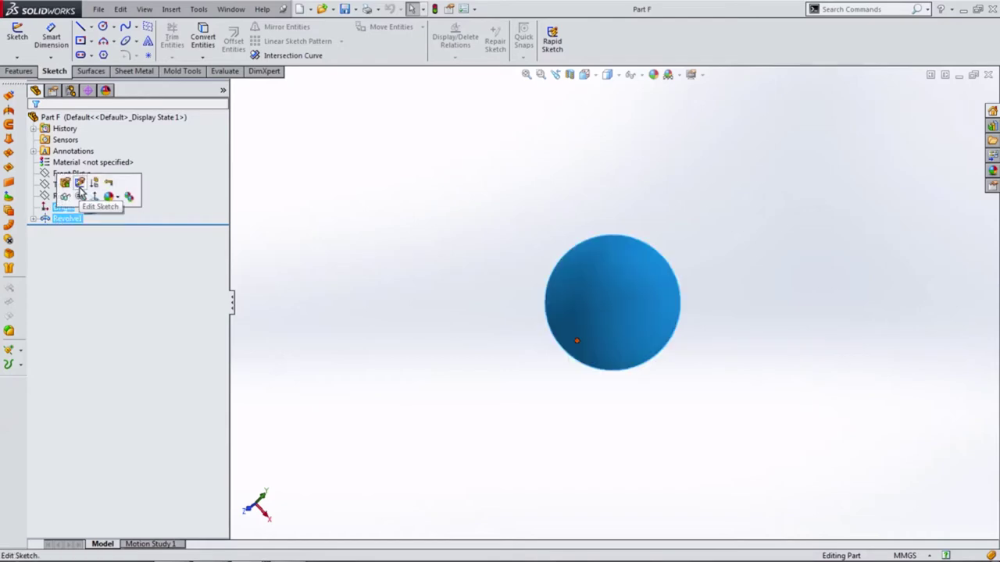
pyautogui.click(34, 219)
pyautogui.click(69, 229)
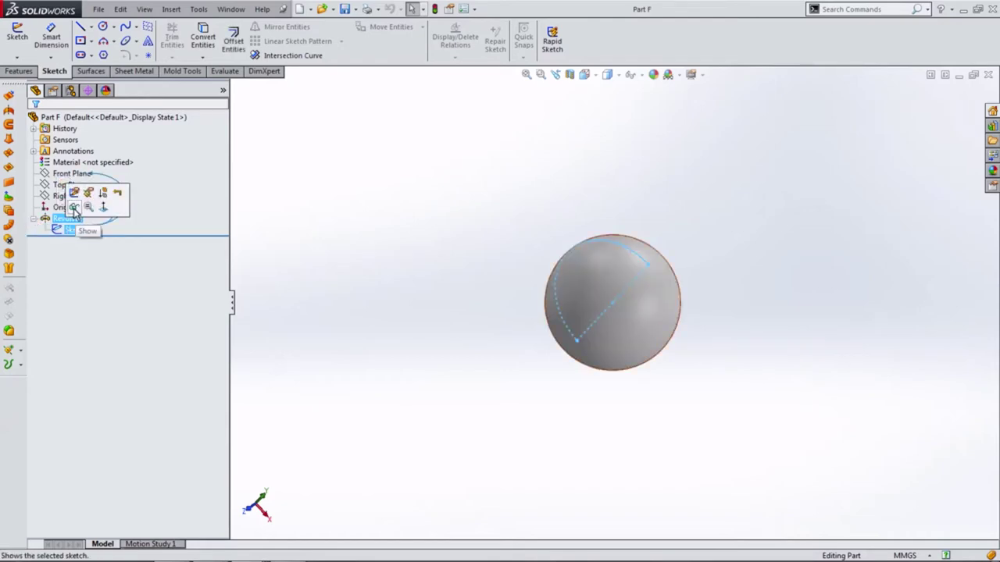
pyautogui.click(74, 208)
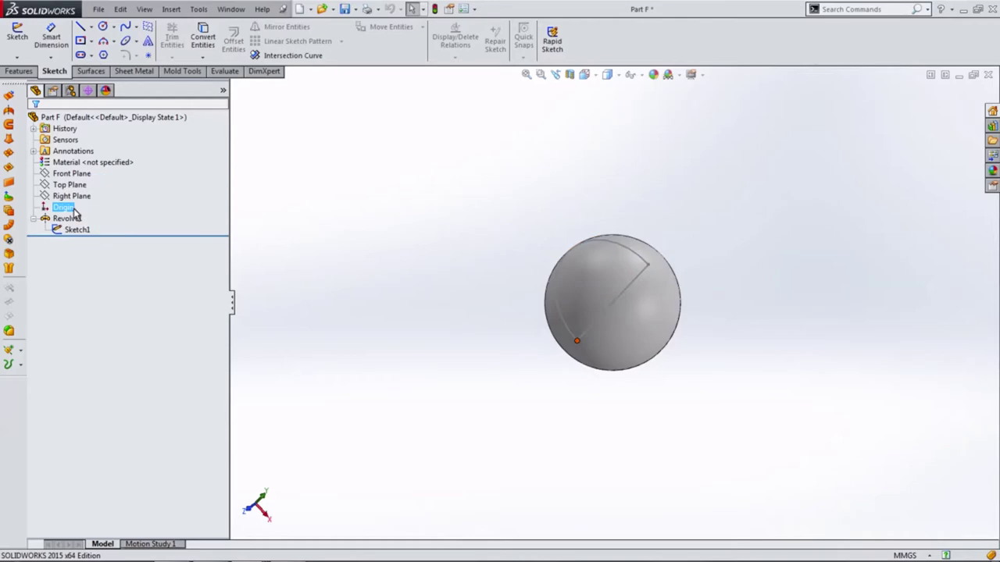
# - Return to the maximized Assem1 window in Front view
pyautogui.click(955, 76)
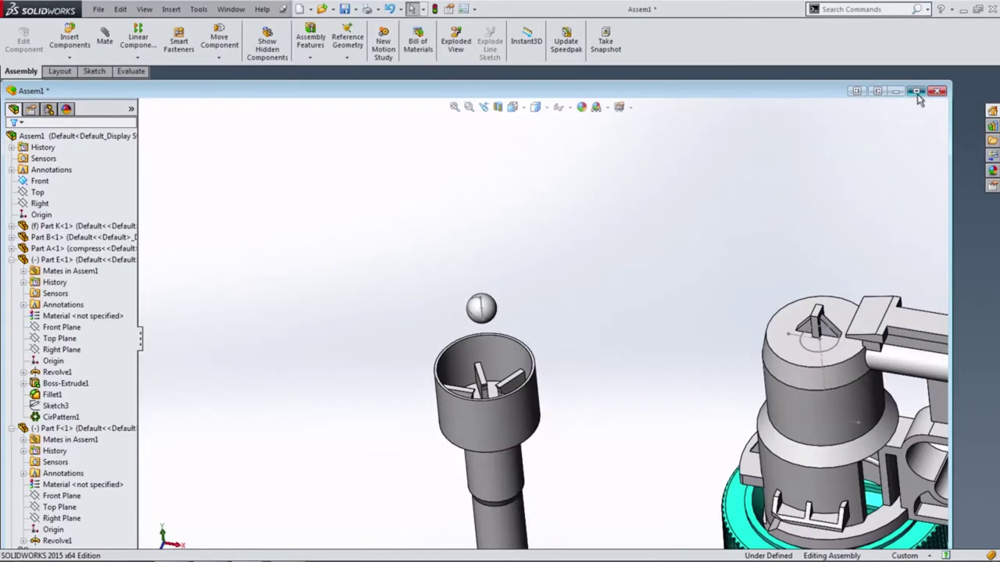
pyautogui.click(917, 92)
pyautogui.click(536, 75)
# - Move the ball slightly right in the front view and select nozzle Part E
pyautogui.click(551, 132)
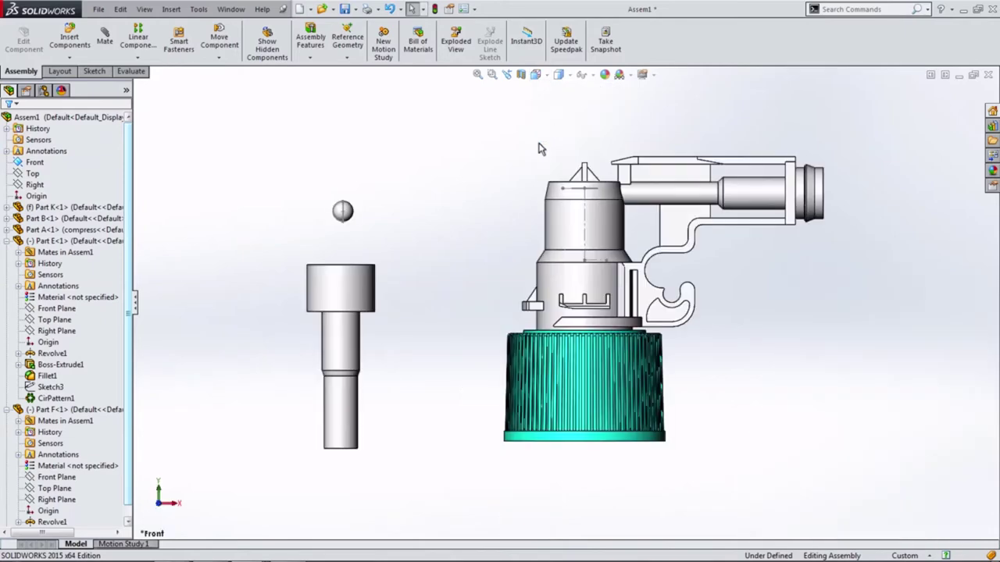
pyautogui.moveTo(354, 216); pyautogui.dragTo(408, 216)
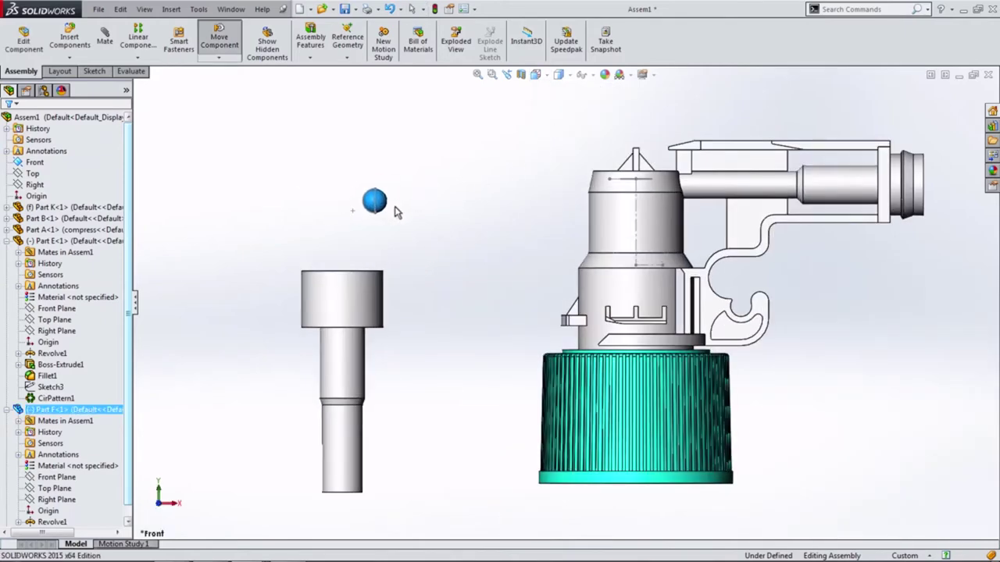
pyautogui.click(365, 303)
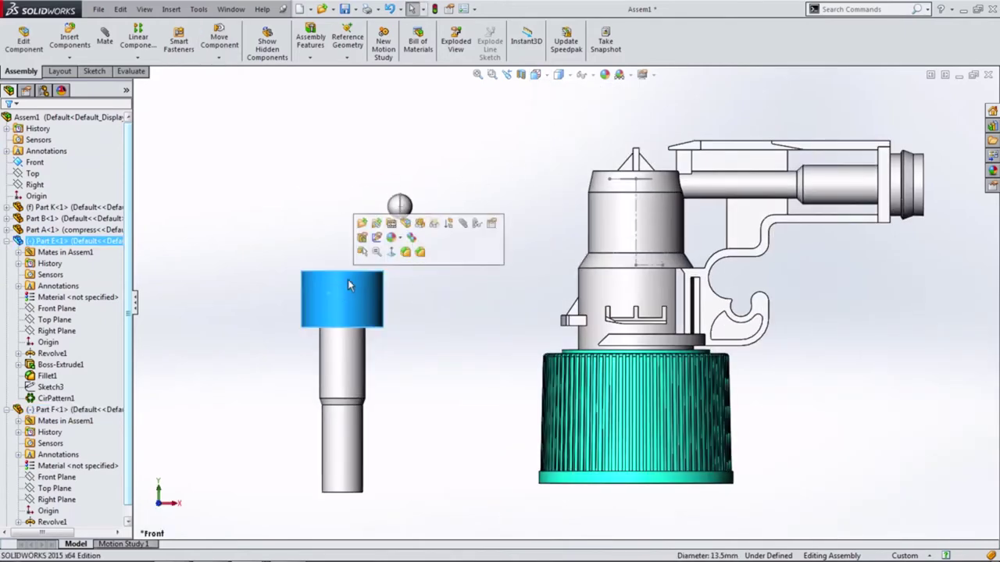
# - Show Part E's Sketch3 centreline, then return to the maximized Assem1 window
pyautogui.click(362, 231)
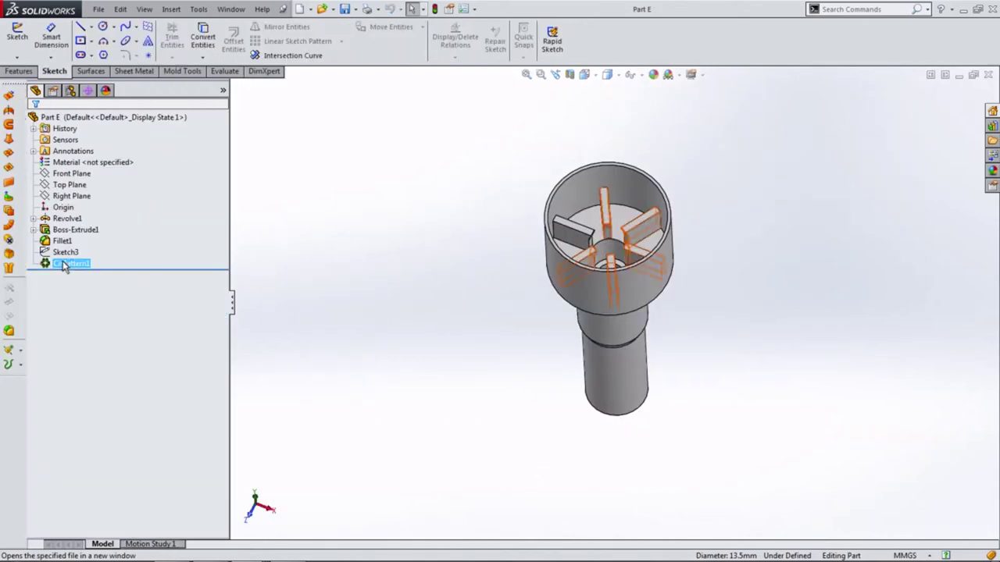
pyautogui.click(62, 253)
pyautogui.click(76, 230)
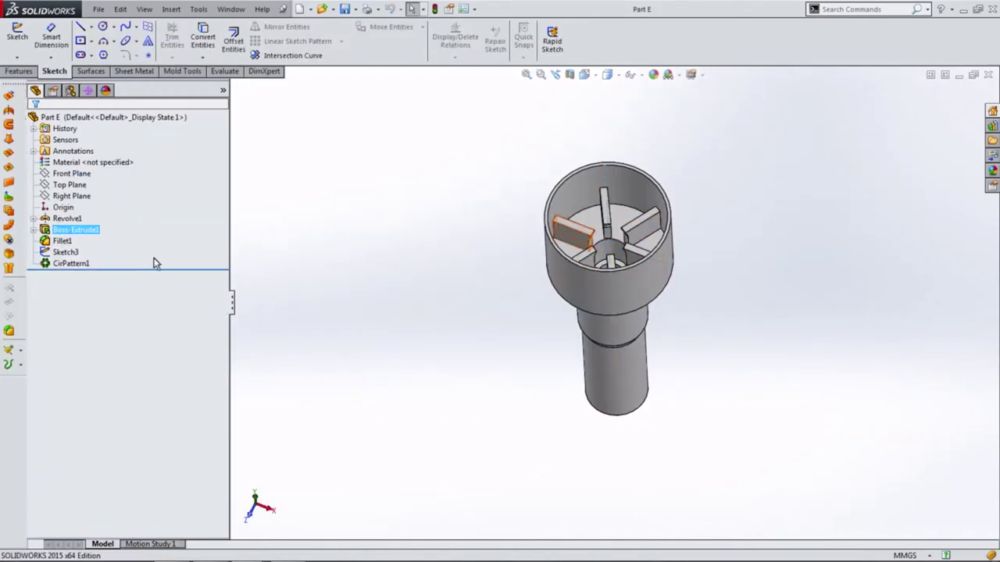
pyautogui.moveTo(441, 234); pyautogui.dragTo(484, 238, button='middle')
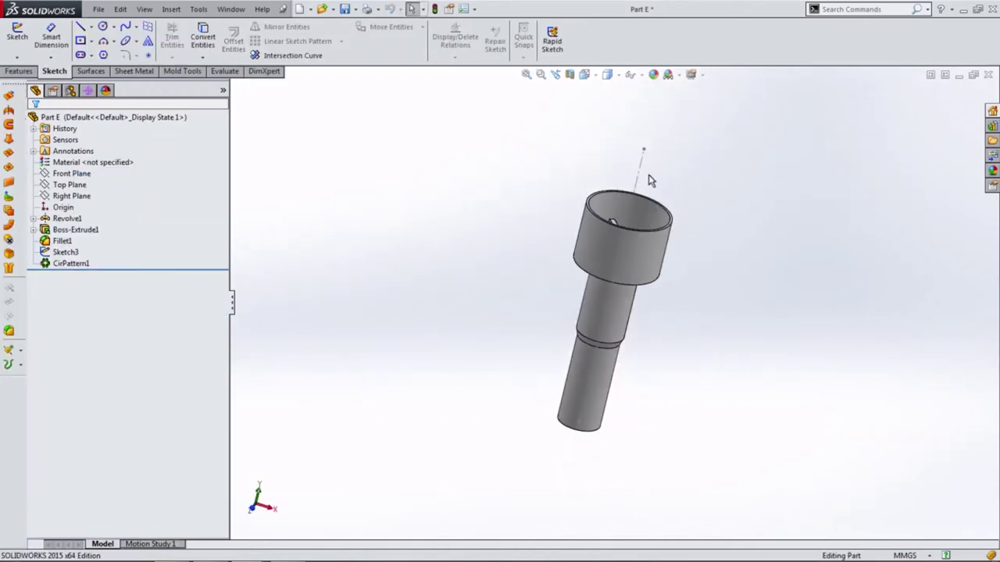
pyautogui.click(639, 177)
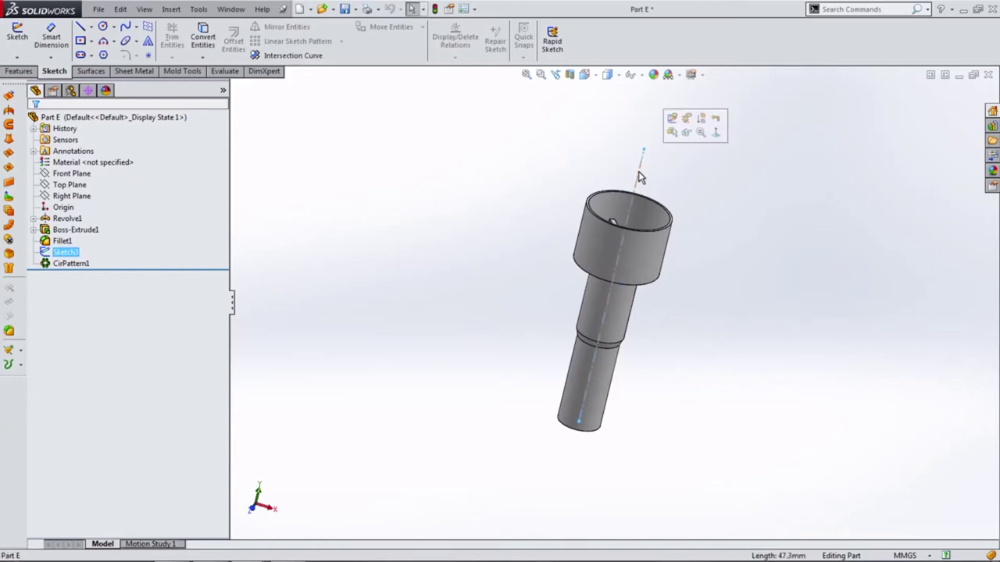
pyautogui.click(957, 76)
pyautogui.click(916, 92)
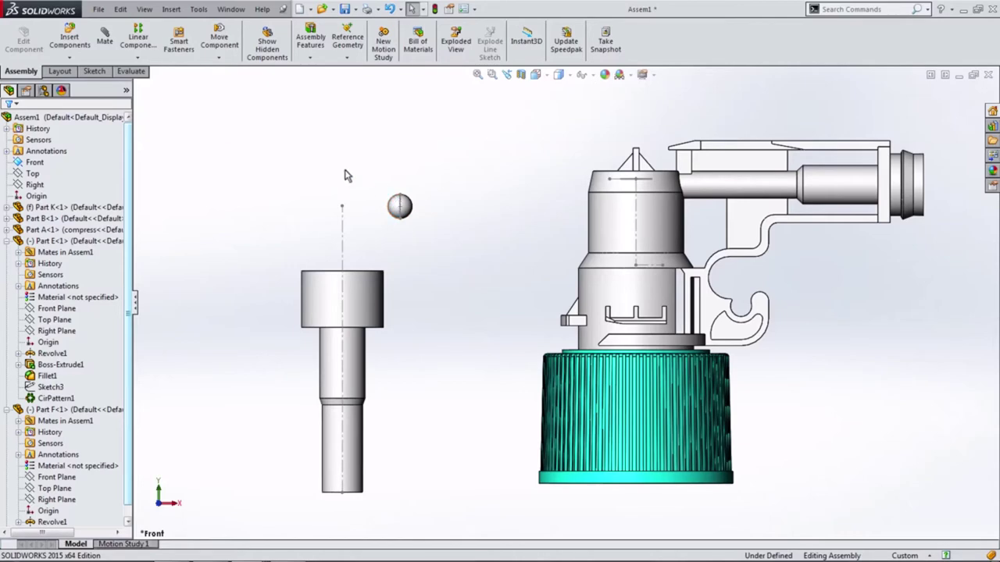
# - Mate Part F's Point5@Sketch1 coincident with Part E's Line1@Sketch3 axis
pyautogui.click(105, 43)
pyautogui.scroll(-2, 179, 199)
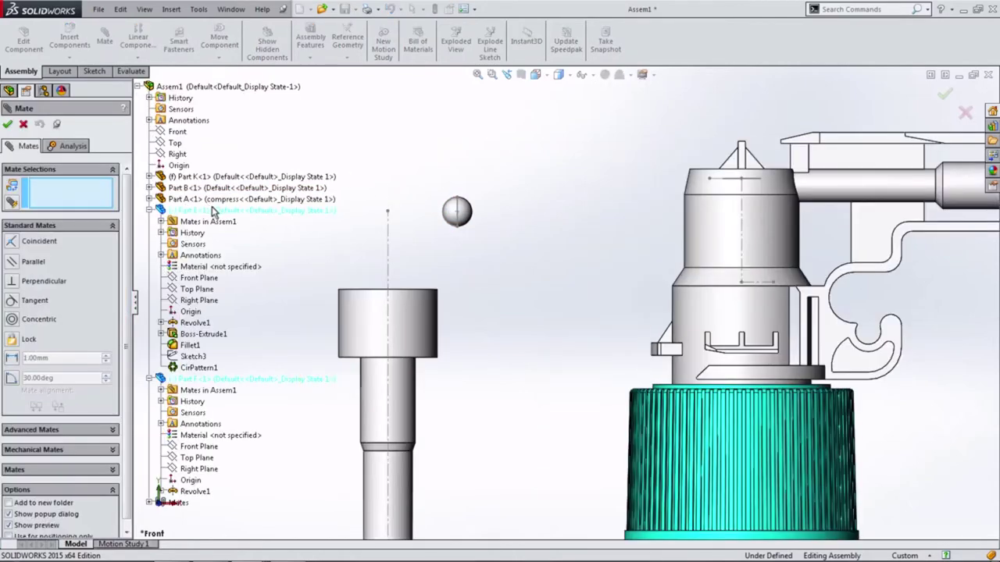
pyautogui.click(458, 211)
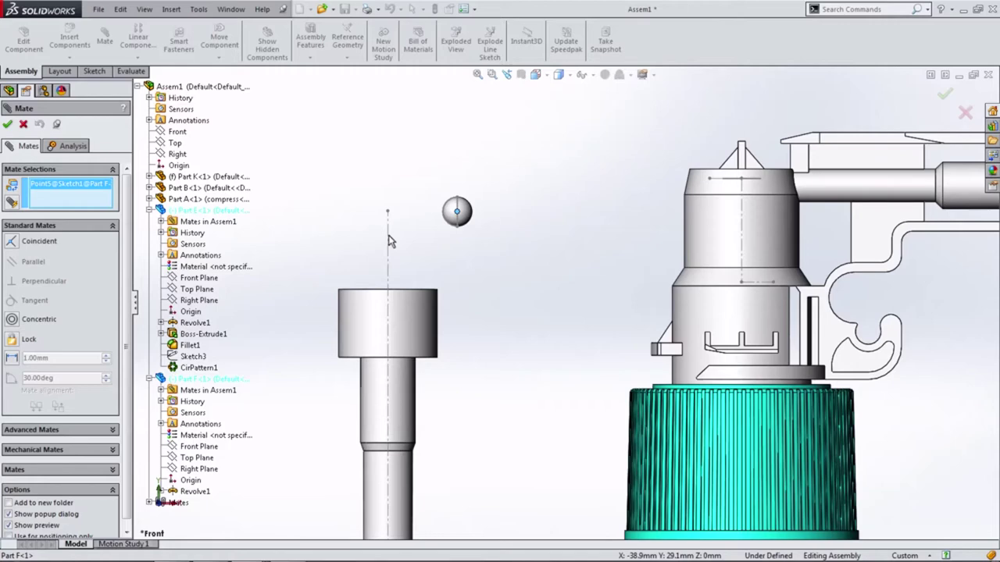
pyautogui.scroll(1, 413, 260)
pyautogui.hotkey('ctrl', '7')
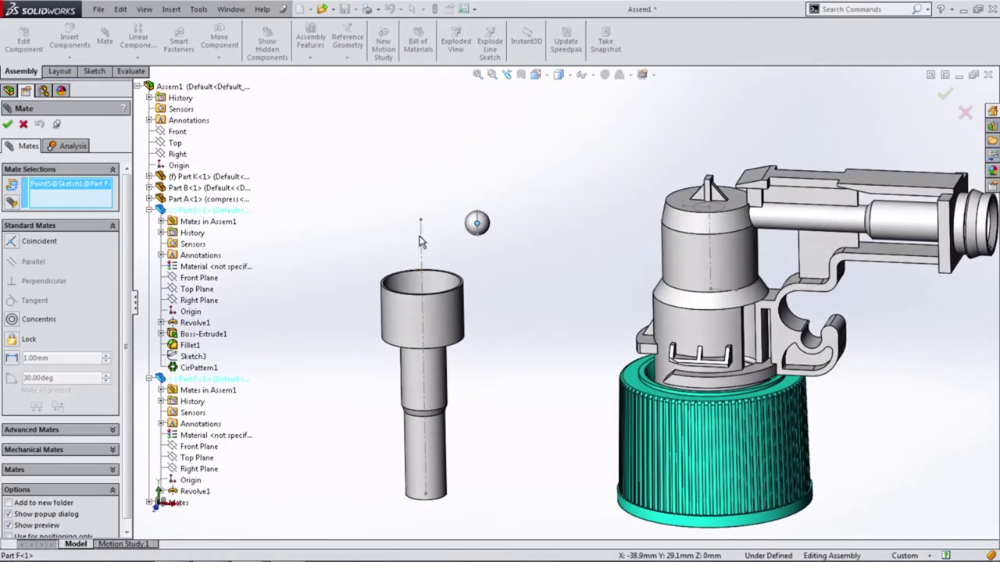
pyautogui.moveTo(420, 241); pyautogui.dragTo(421, 289, button='middle')
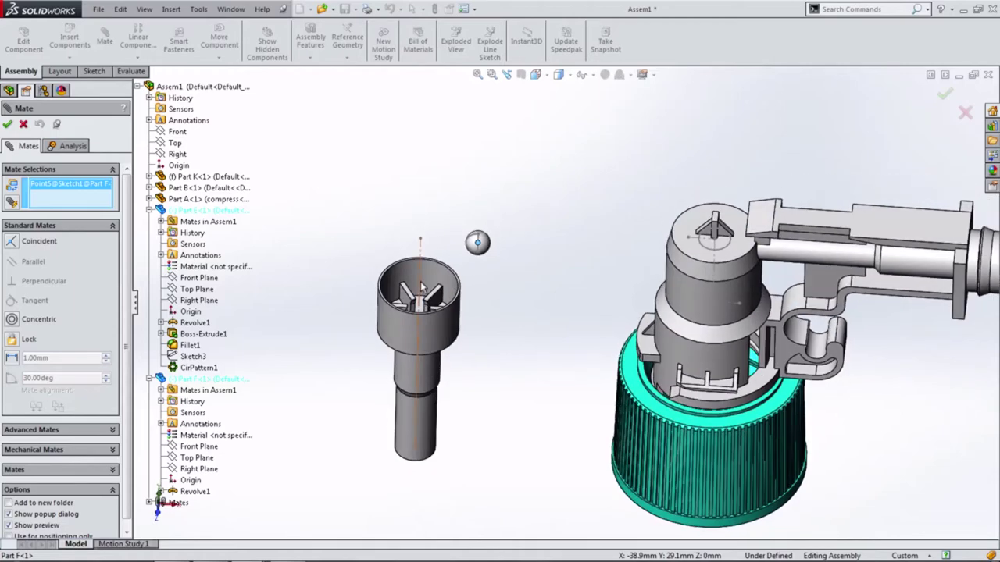
pyautogui.click(421, 288)
pyautogui.click(404, 266)
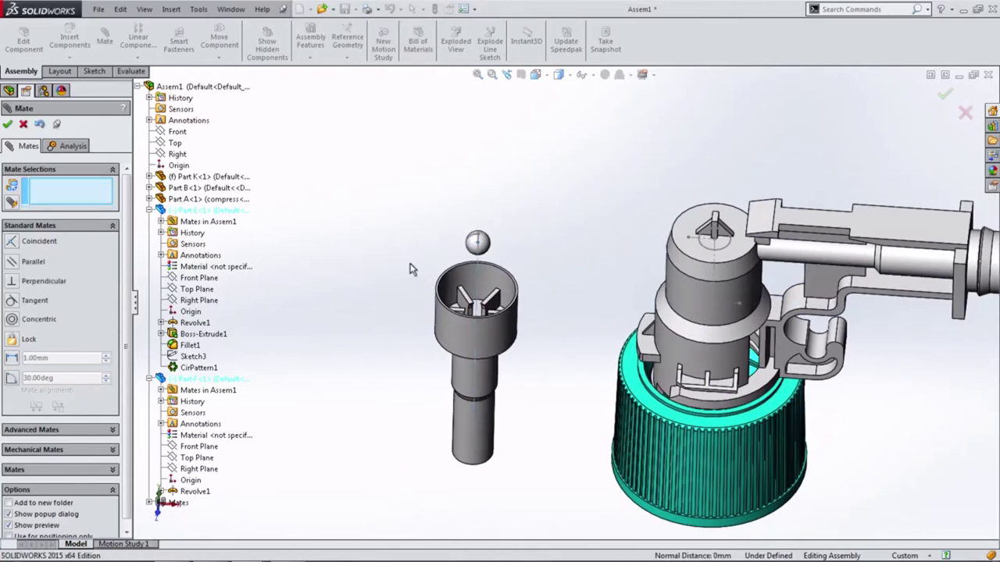
pyautogui.scroll(-2, 480, 273)
pyautogui.moveTo(492, 269); pyautogui.dragTo(483, 304)
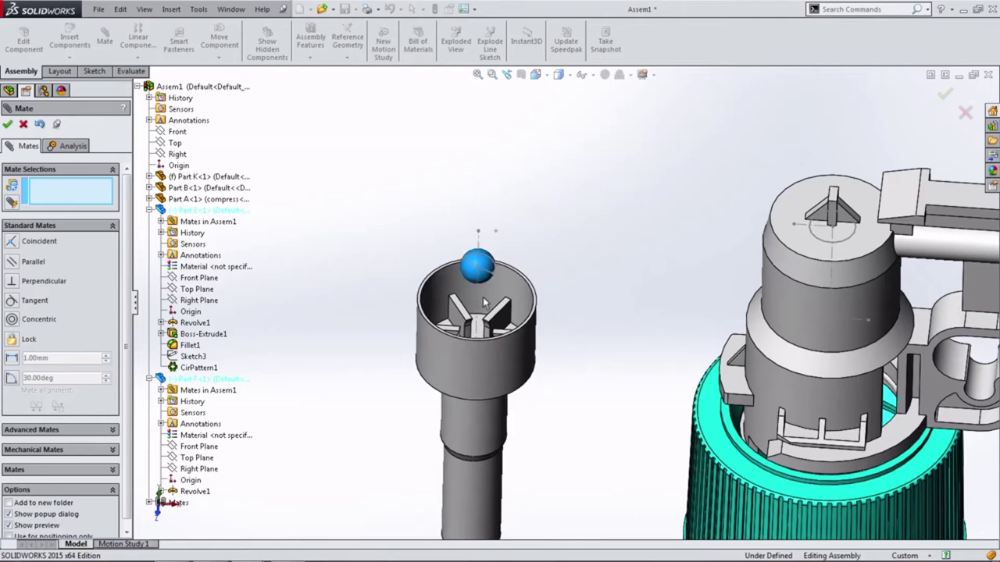
pyautogui.click(7, 123)
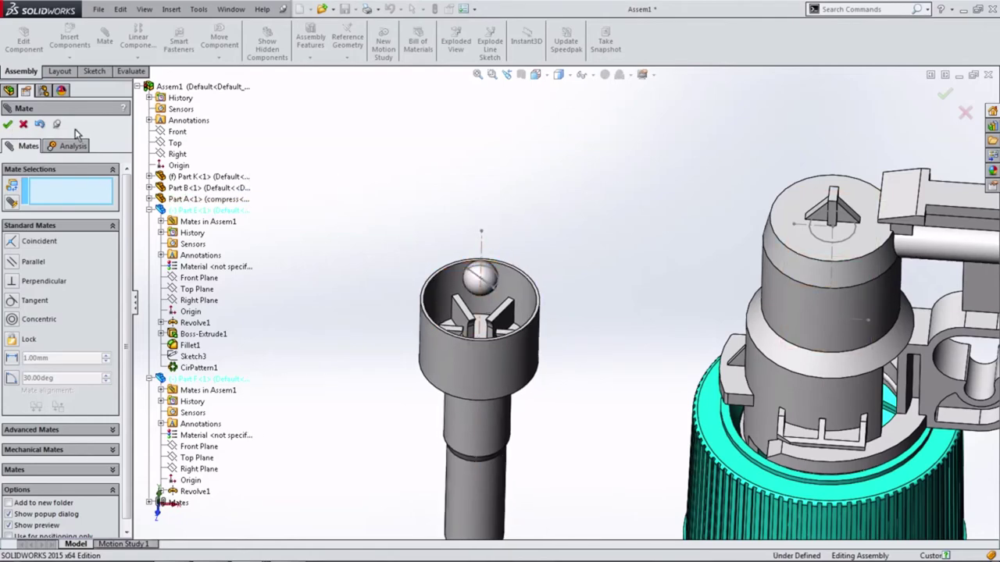
pyautogui.scroll(2, 503, 187)
# - Section the assembly along the Front plane and orbit to view from above
pyautogui.click(521, 75)
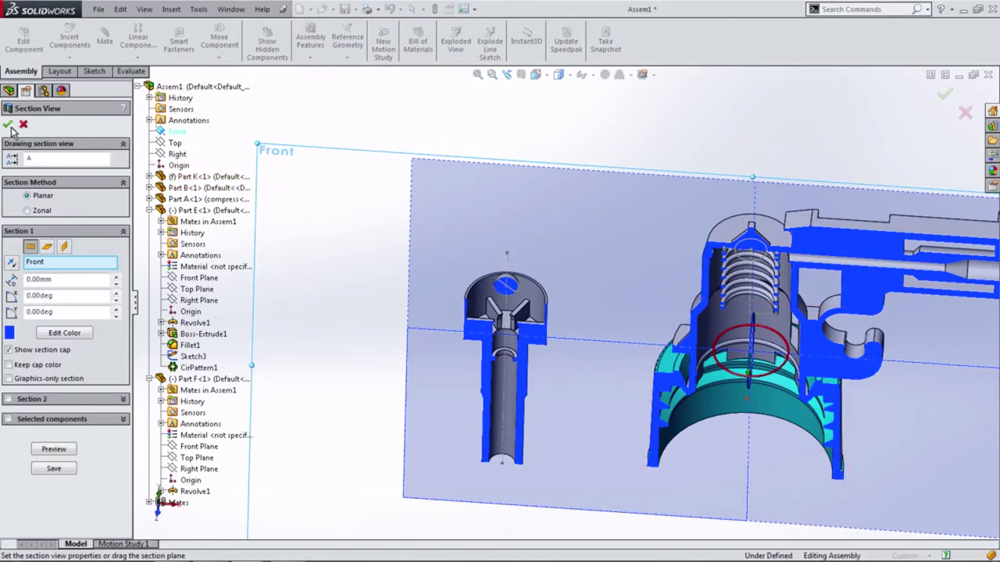
pyautogui.click(7, 124)
pyautogui.scroll(-3, 582, 184)
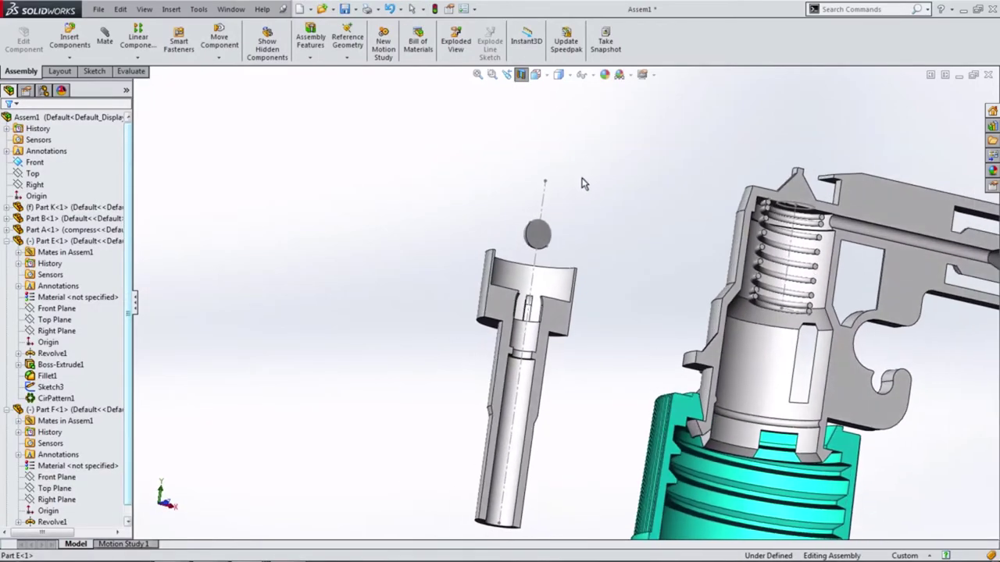
pyautogui.moveTo(582, 183); pyautogui.dragTo(576, 274, button='middle')
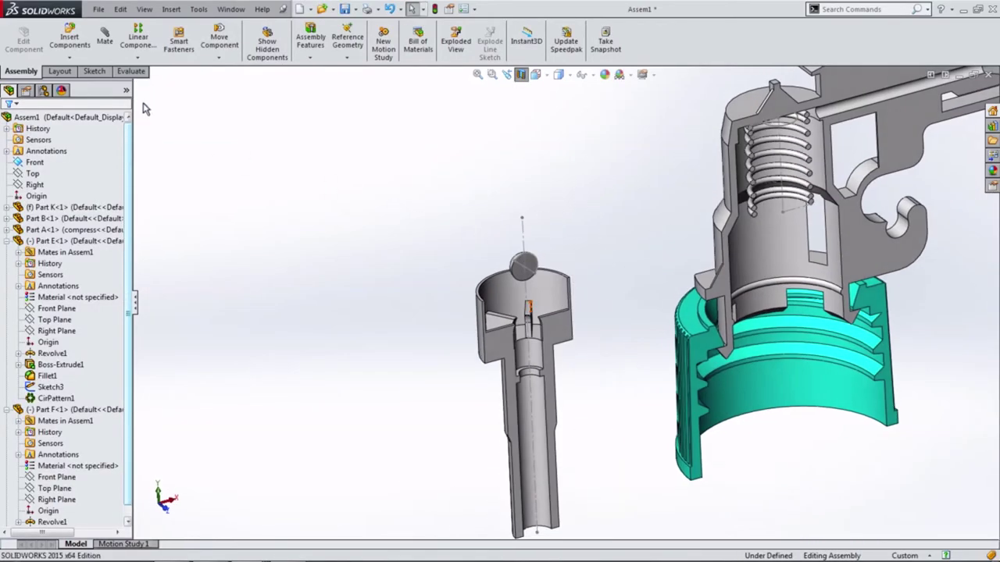
pyautogui.scroll(-5, 523, 265)
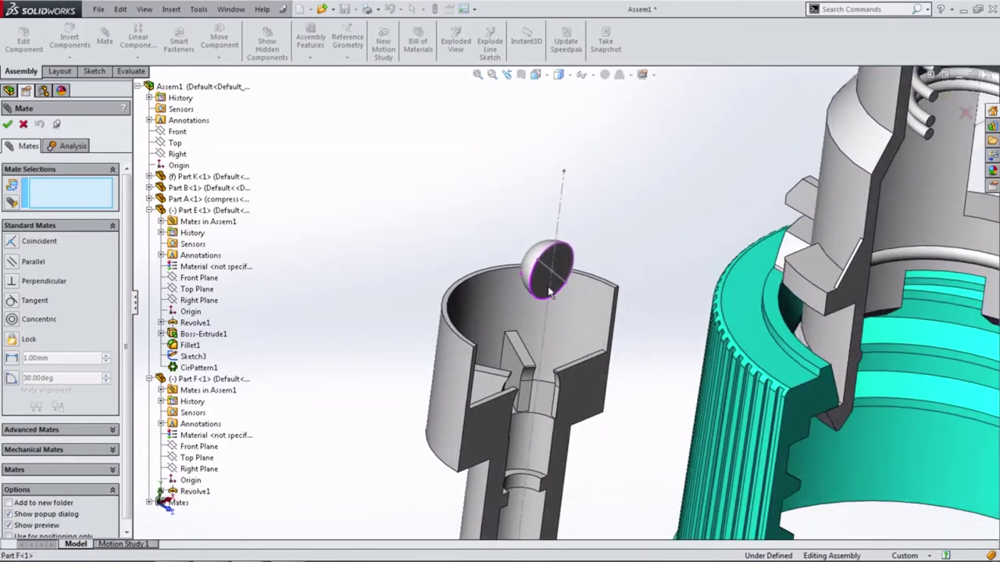
# - Mate the ball's round face tangent to the nozzle bore edge
pyautogui.click(531, 271)
pyautogui.scroll(3, 532, 271)
pyautogui.scroll(-5, 547, 402)
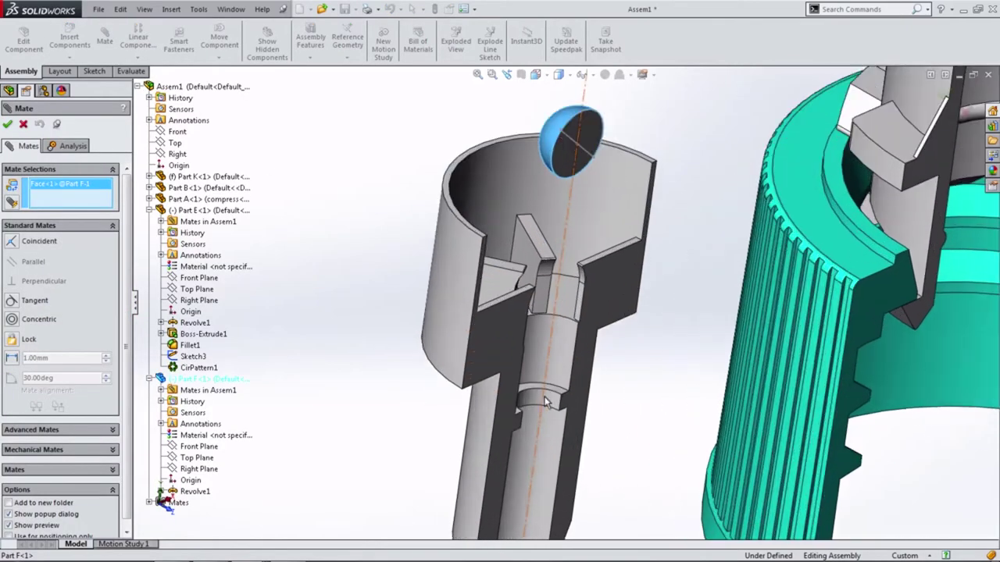
pyautogui.click(553, 400)
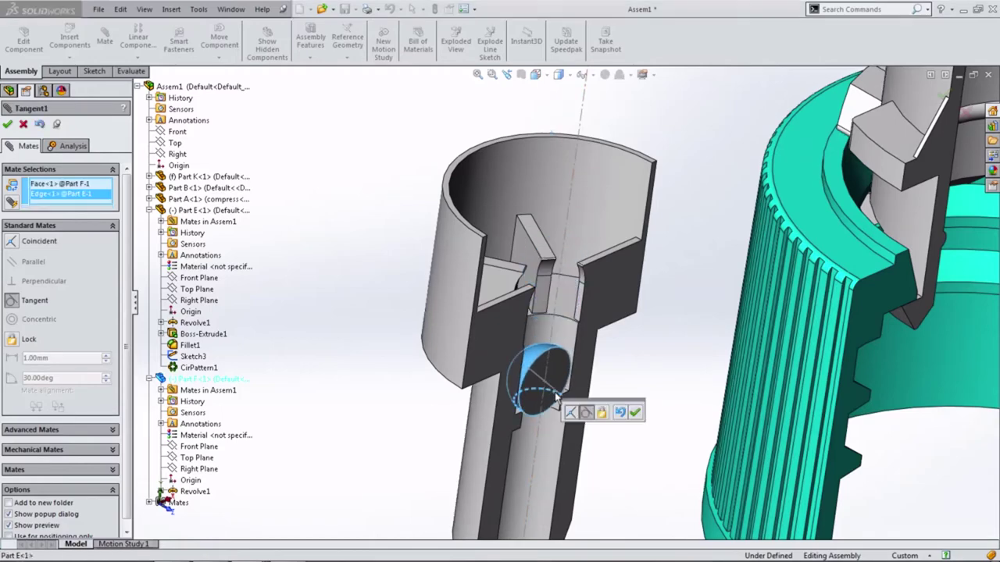
pyautogui.click(636, 413)
pyautogui.scroll(5, 527, 389)
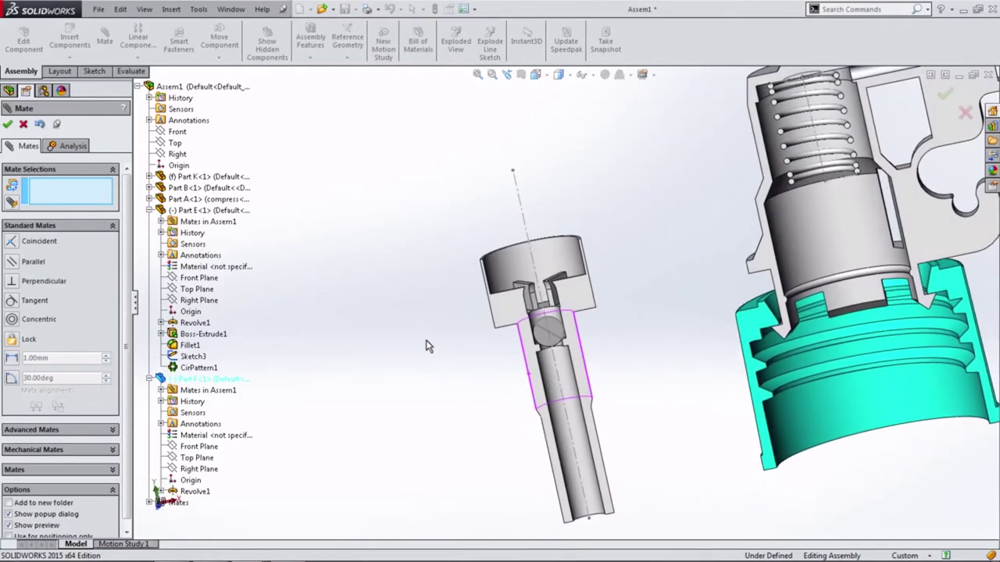
pyautogui.scroll(2, 449, 365)
# - Switch to Front view, nudge the nozzle up-right, and close the Mate PropertyManager
pyautogui.click(536, 75)
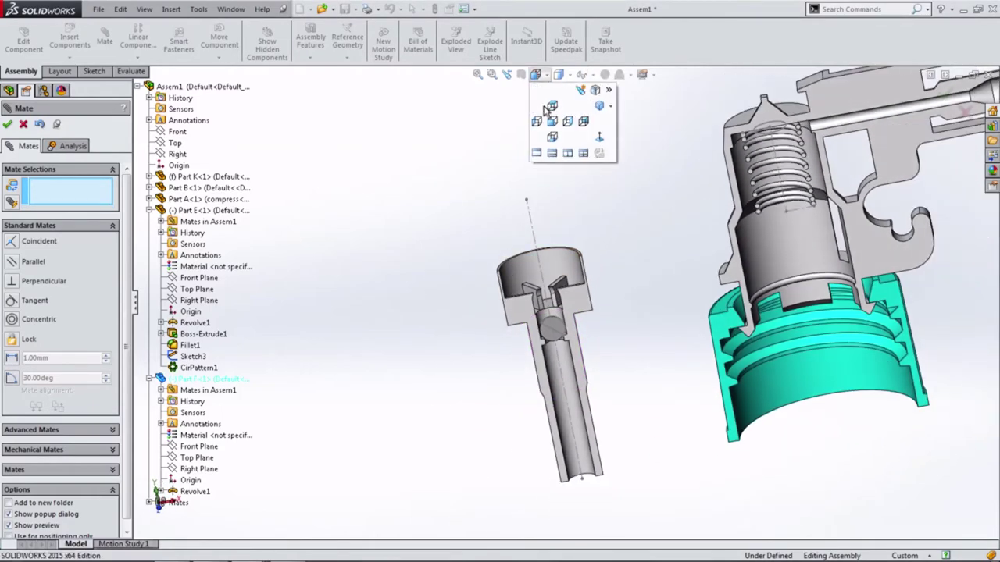
pyautogui.click(552, 123)
pyautogui.scroll(-2, 386, 328)
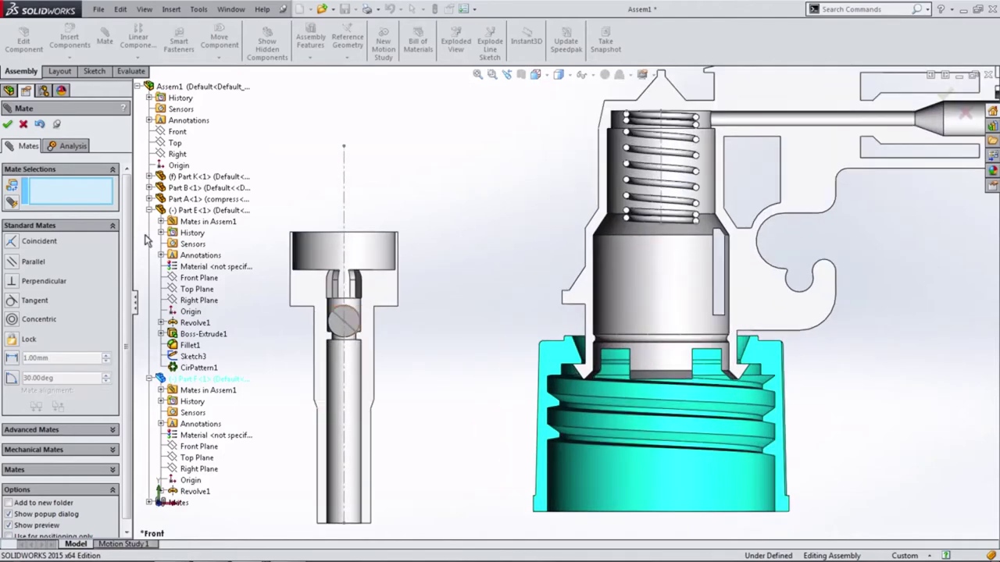
pyautogui.scroll(2, 414, 246)
pyautogui.moveTo(433, 269); pyautogui.dragTo(482, 243)
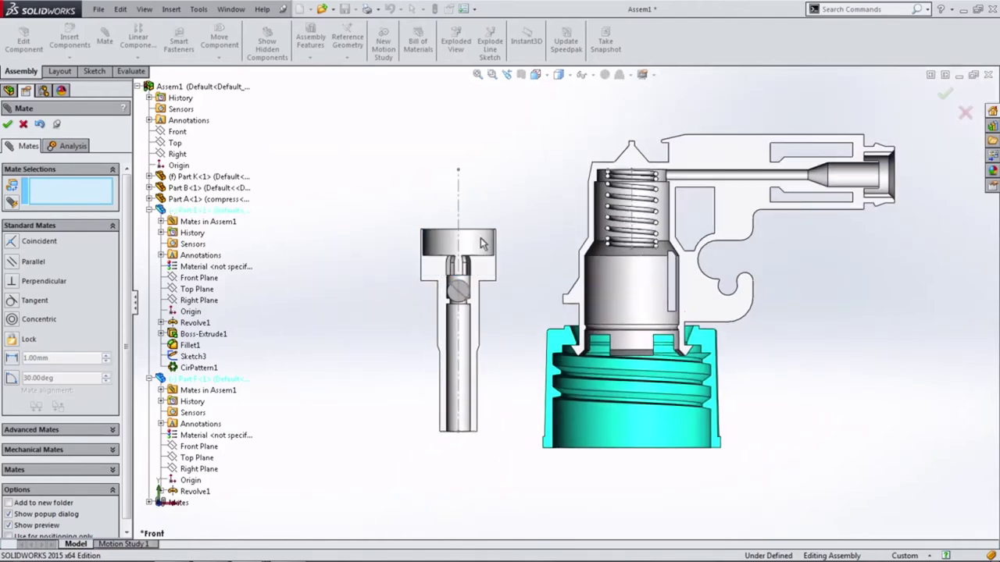
pyautogui.click(24, 125)
# - Insert Part C from the open documents, placed left of the nozzle shaft
pyautogui.click(70, 41)
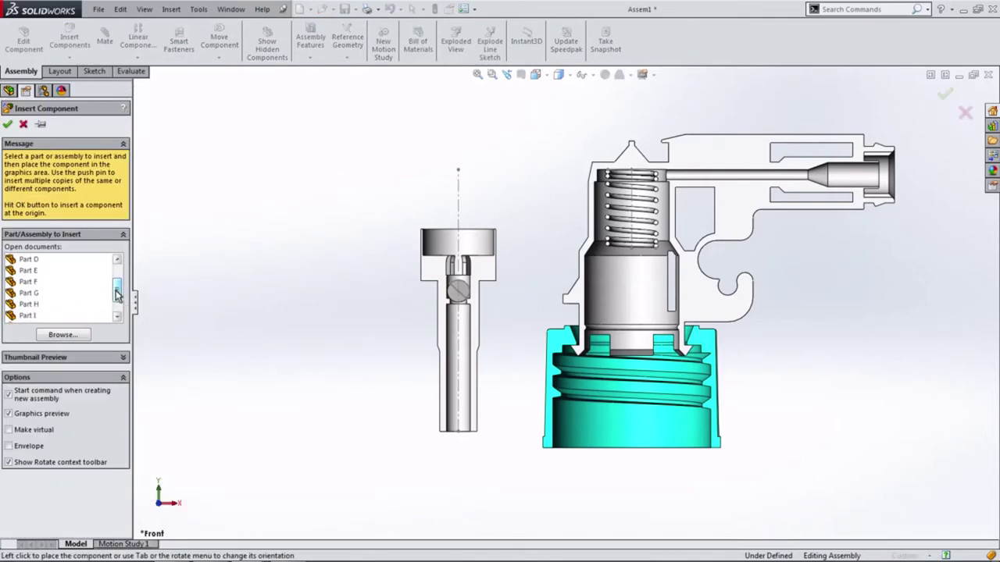
pyautogui.click(28, 293)
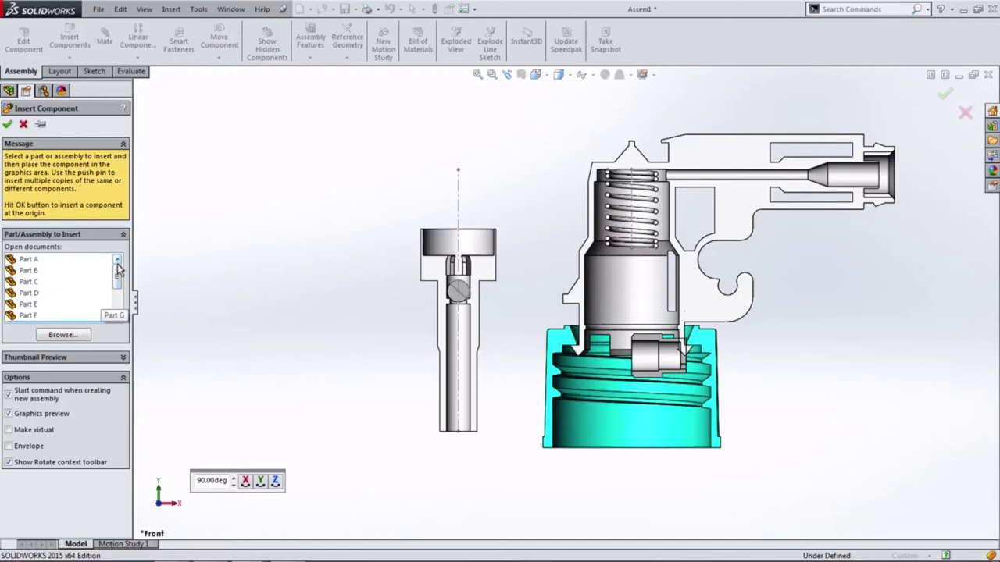
pyautogui.click(29, 259)
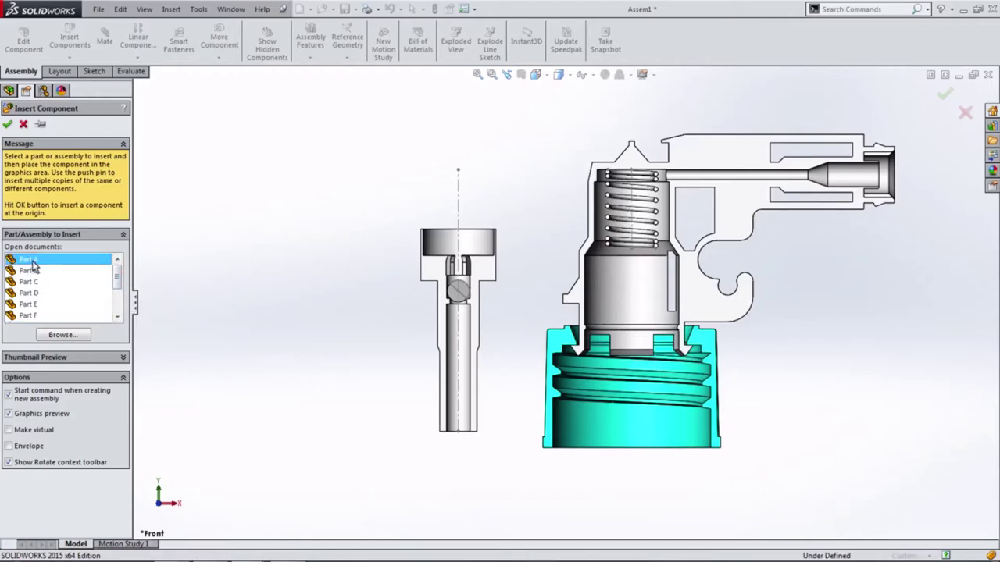
pyautogui.click(32, 271)
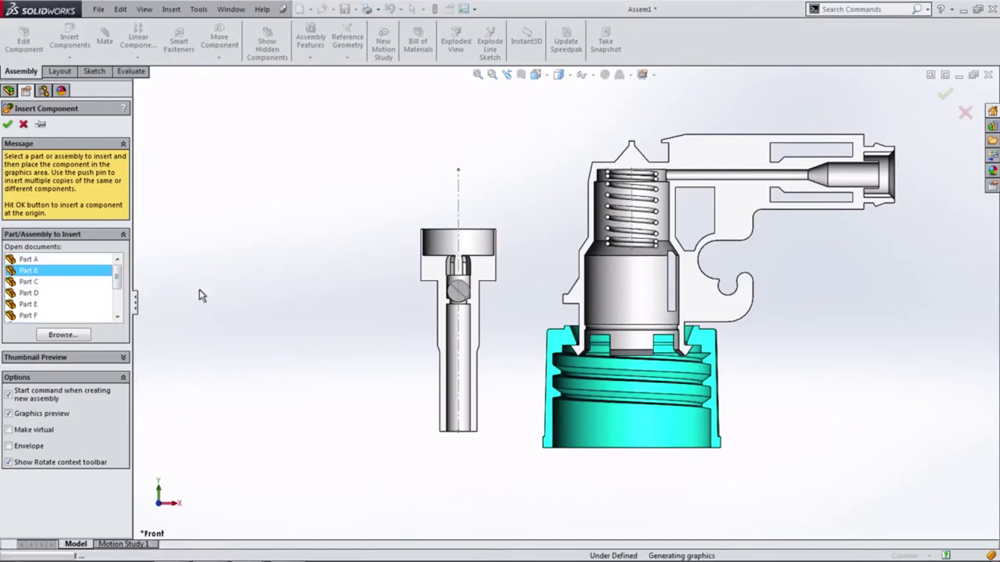
pyautogui.click(47, 282)
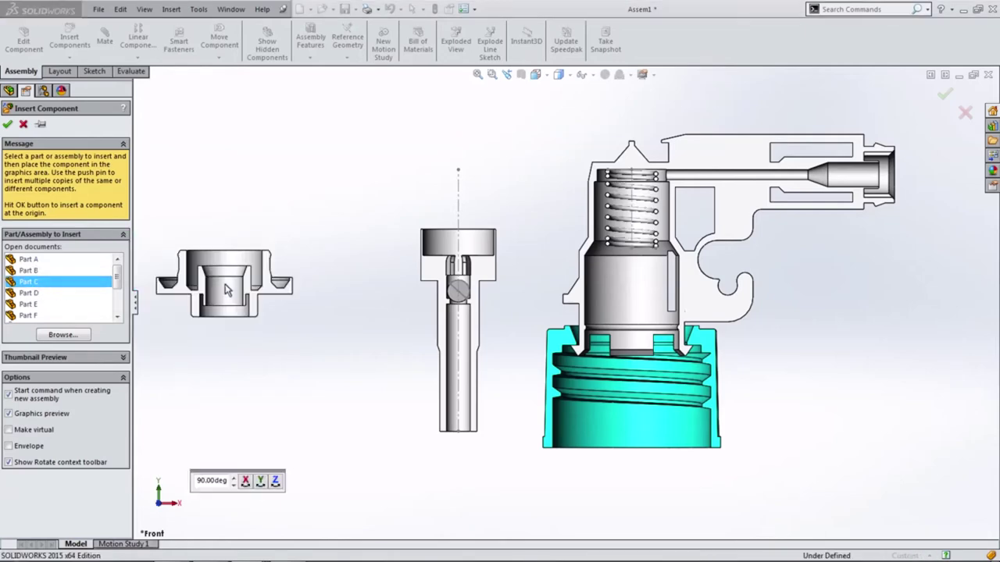
pyautogui.click(320, 317)
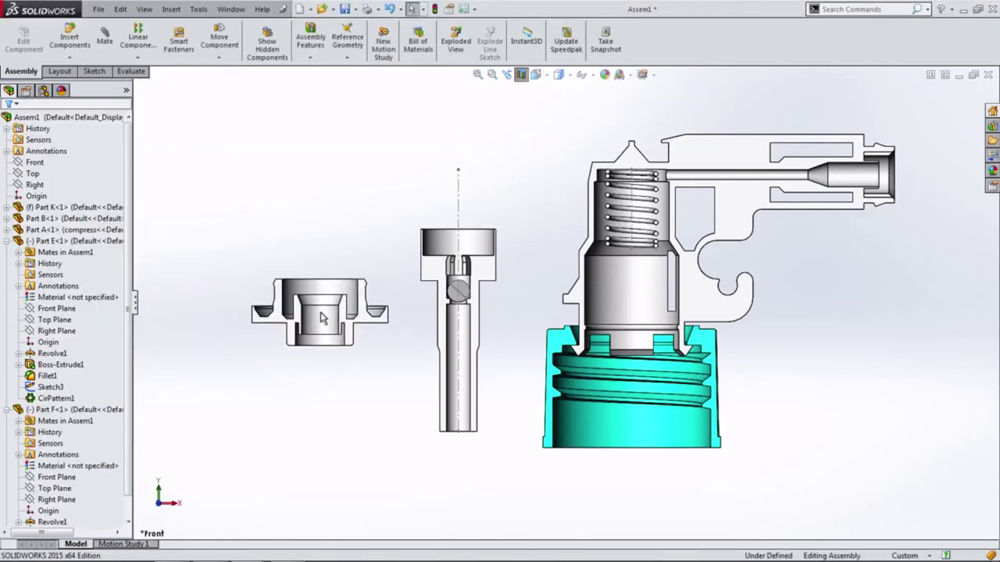
pyautogui.hotkey('ctrl', '7')
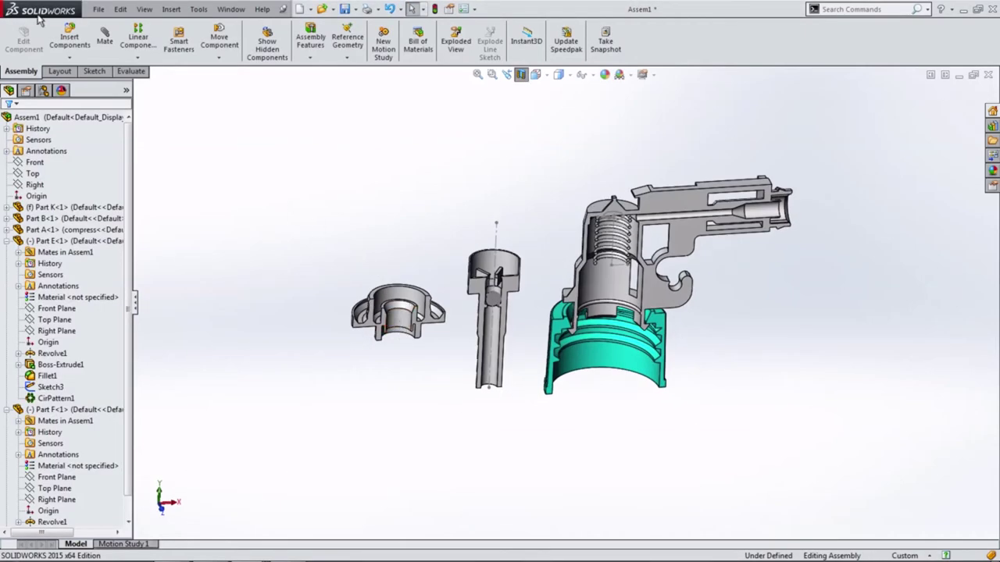
# - Mate Part C's inner bore concentric with the nozzle shaft face
pyautogui.scroll(-3, 428, 308)
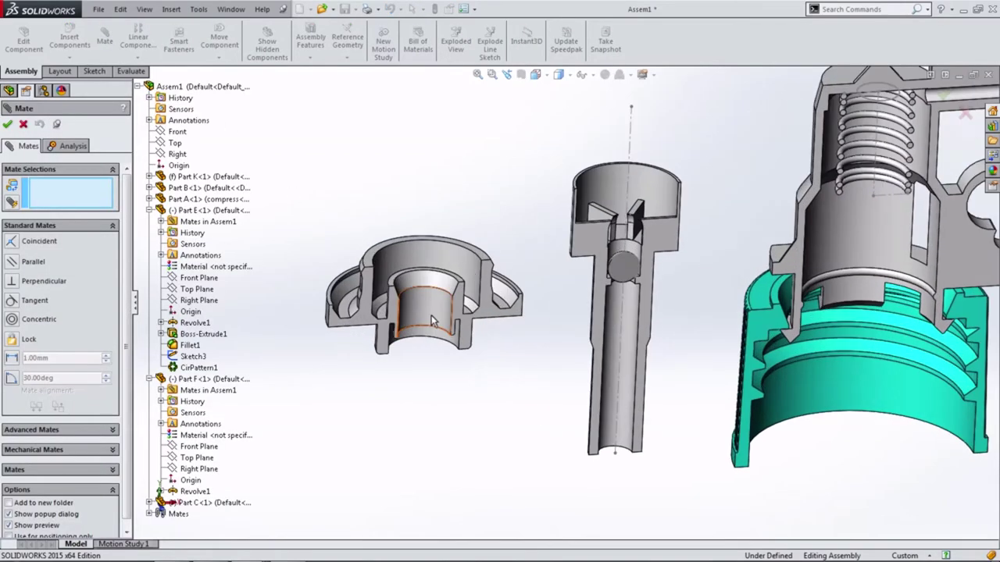
pyautogui.click(428, 308)
pyautogui.scroll(-2, 576, 366)
pyautogui.moveTo(575, 366); pyautogui.dragTo(604, 323, button='middle')
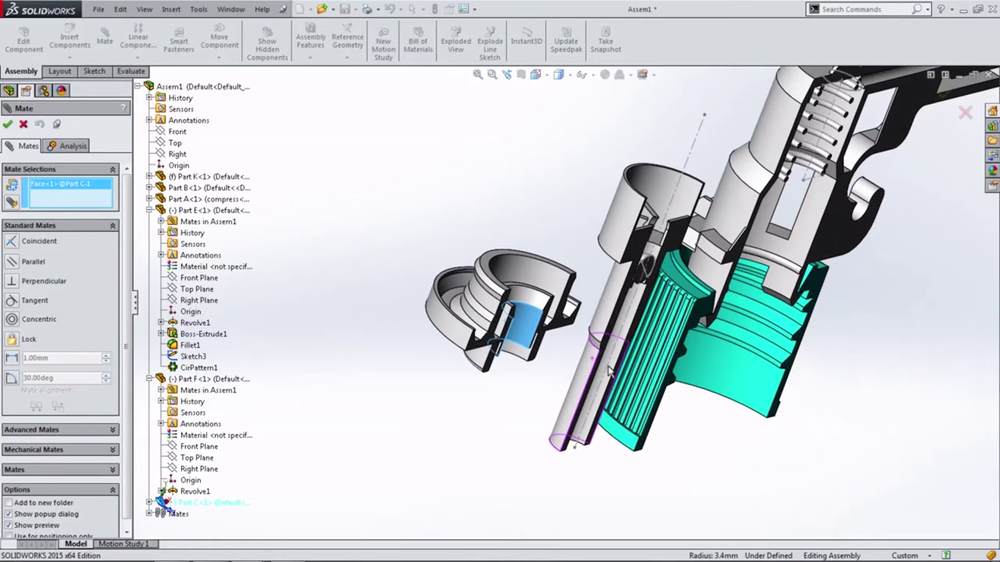
pyautogui.click(598, 317)
pyautogui.click(751, 337)
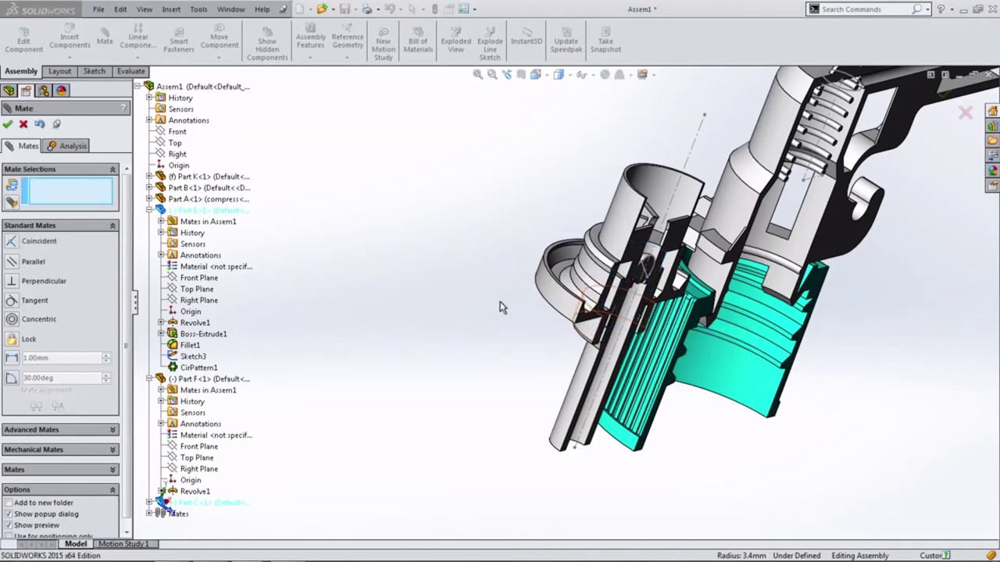
# - Slide Part C down the shaft and mate its face coincident with Part E's step
pyautogui.hotkey('ctrl', '1')
pyautogui.scroll(-2, 426, 257)
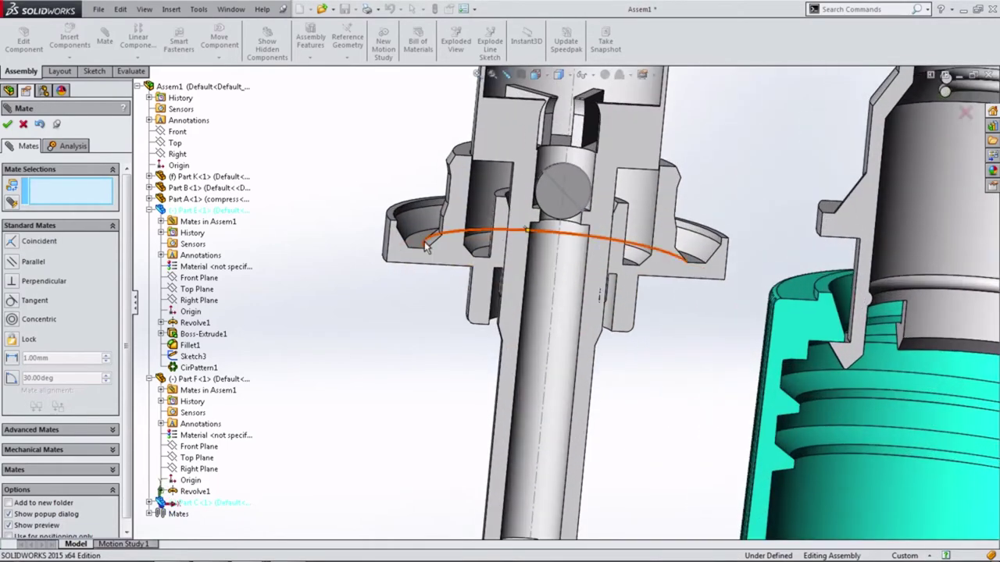
pyautogui.scroll(-2, 418, 368)
pyautogui.moveTo(418, 367); pyautogui.dragTo(504, 382)
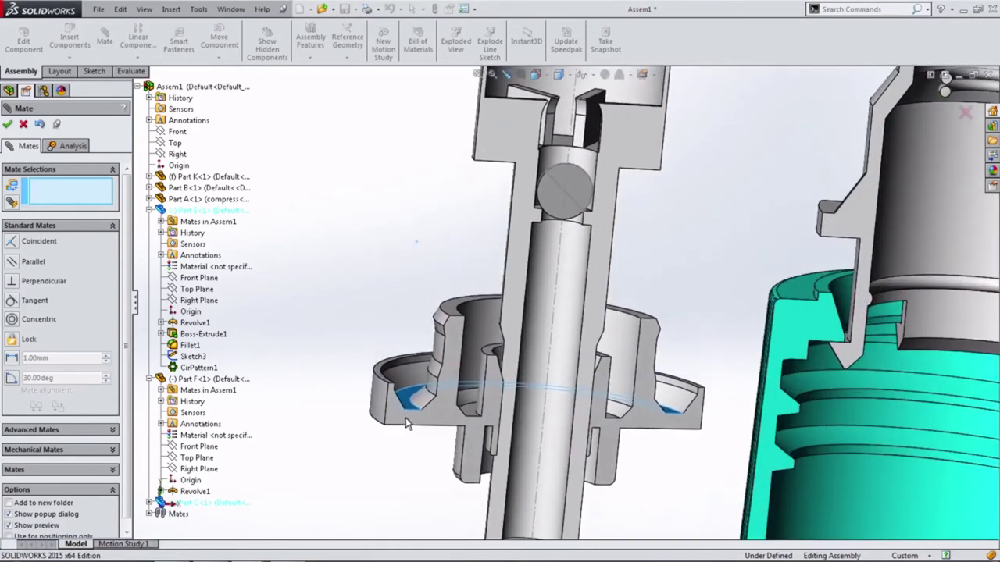
pyautogui.moveTo(504, 382); pyautogui.dragTo(523, 355, button='middle')
pyautogui.scroll(-3, 515, 313)
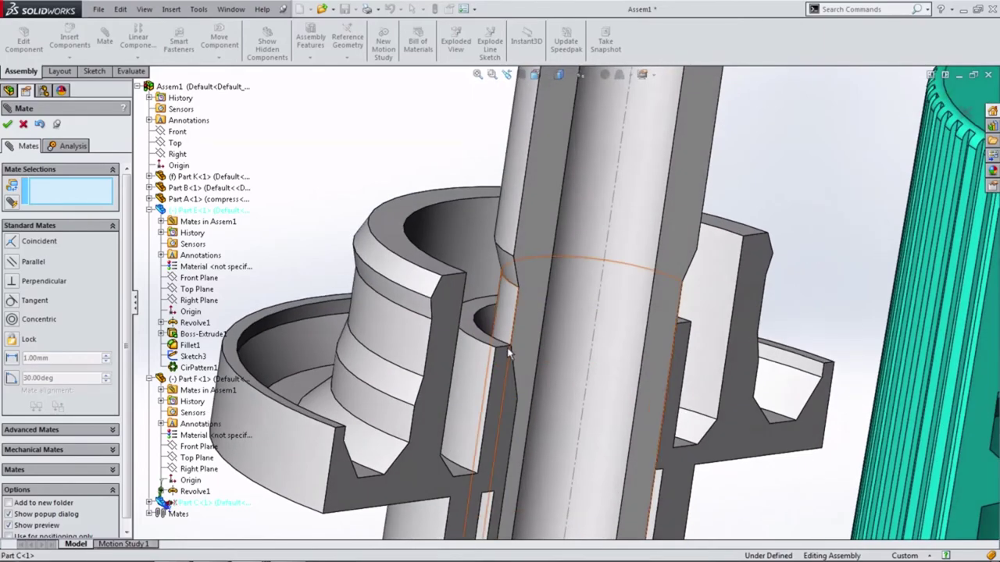
pyautogui.click(510, 268)
pyautogui.moveTo(512, 262); pyautogui.dragTo(493, 347, button='middle')
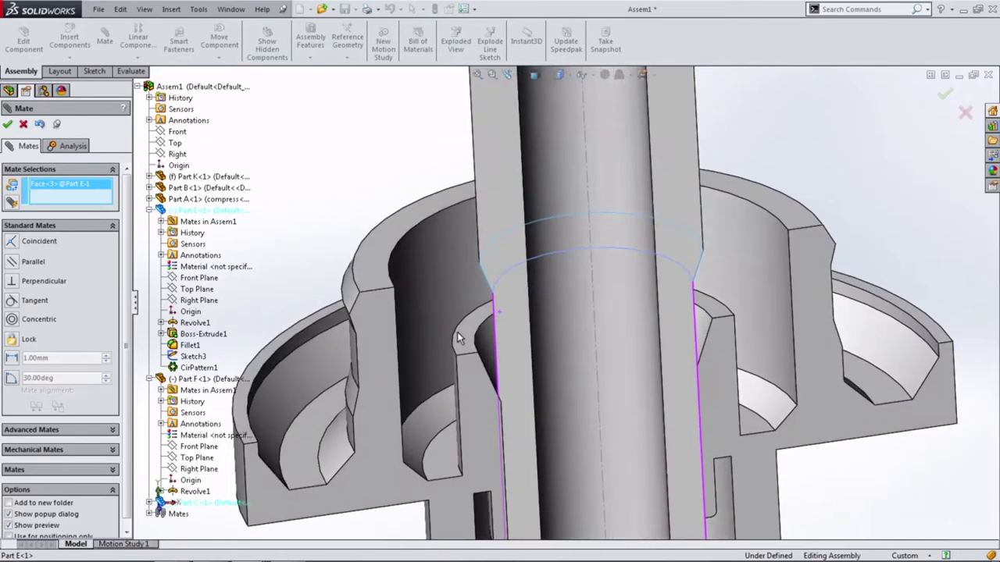
pyautogui.click(494, 348)
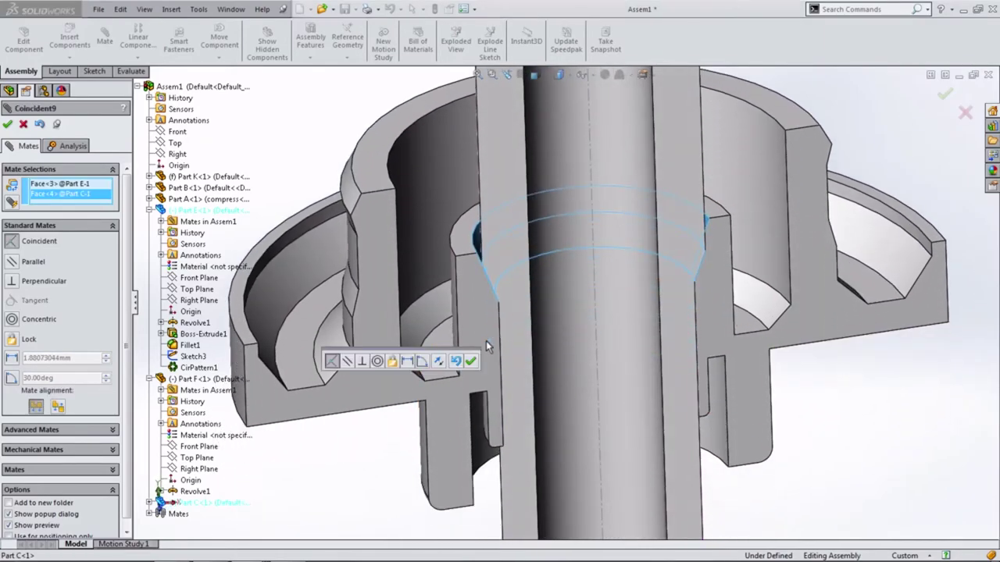
pyautogui.click(470, 361)
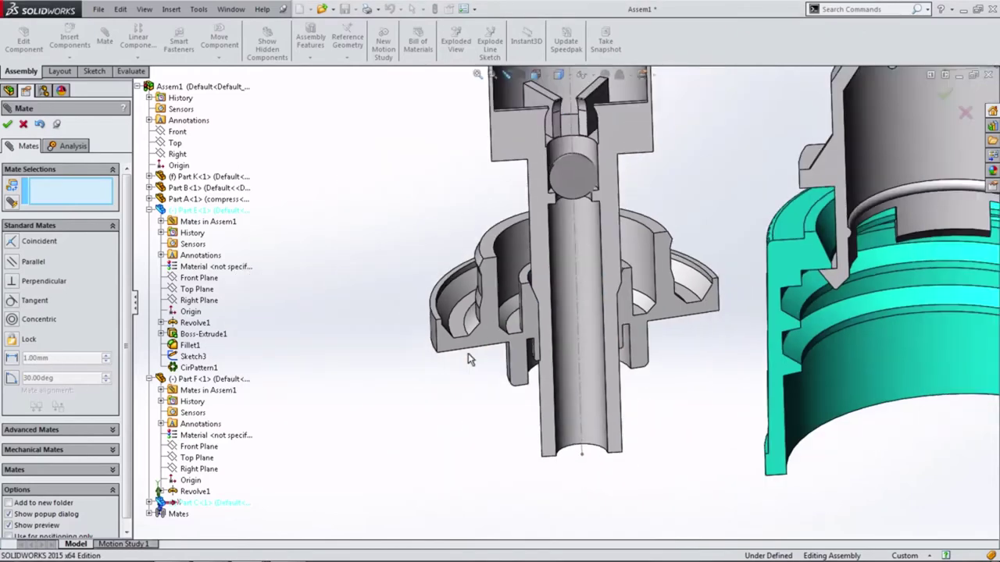
pyautogui.scroll(5, 467, 355)
pyautogui.moveTo(492, 308)
pyautogui.mouseDown()
pyautogui.moveTo(472, 324)
pyautogui.moveTo(494, 287)
pyautogui.mouseUp()
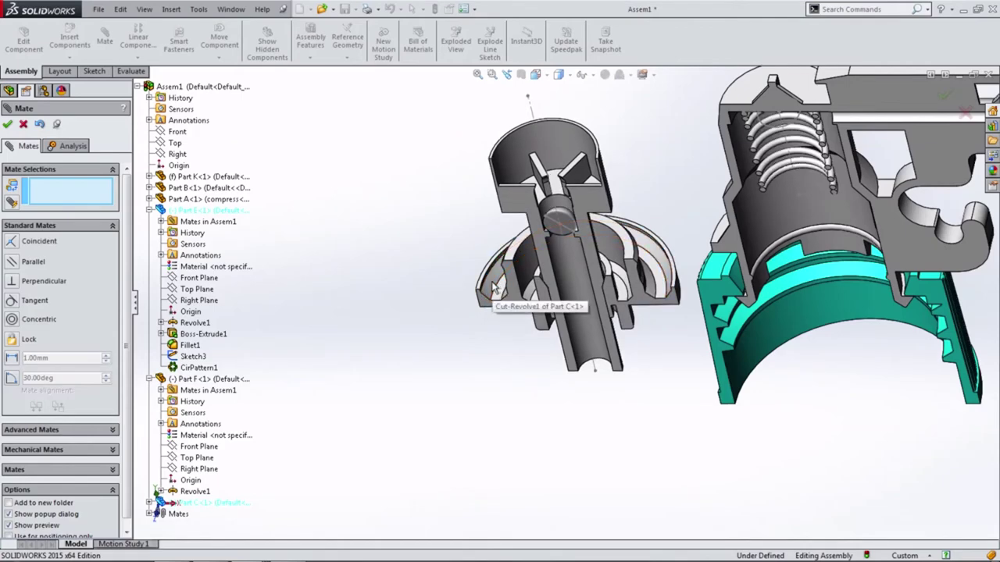
# - Pair Part C's Front Plane with the assembly Front plane in a previewed coincident mate
pyautogui.click(149, 210)
pyautogui.click(149, 222)
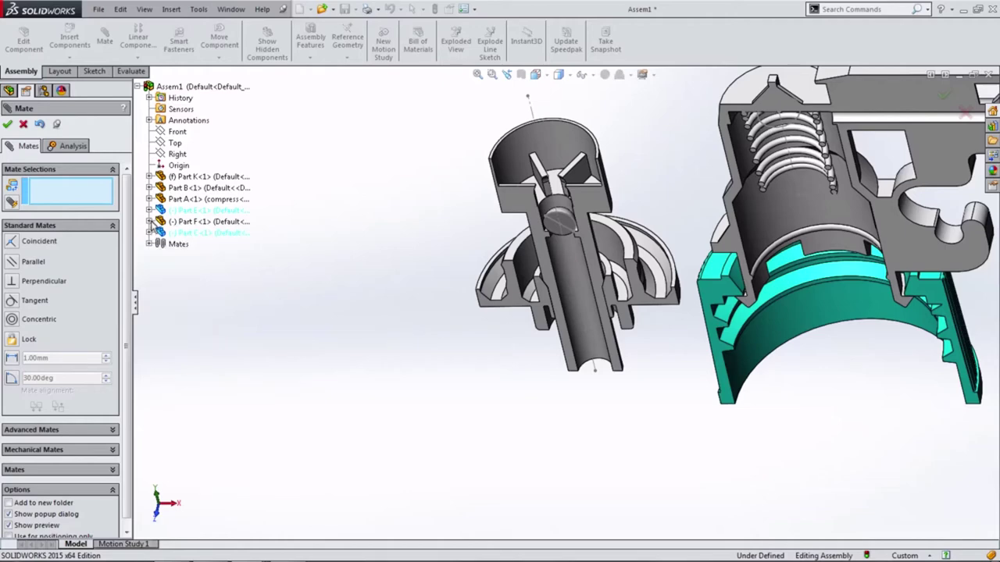
pyautogui.click(149, 233)
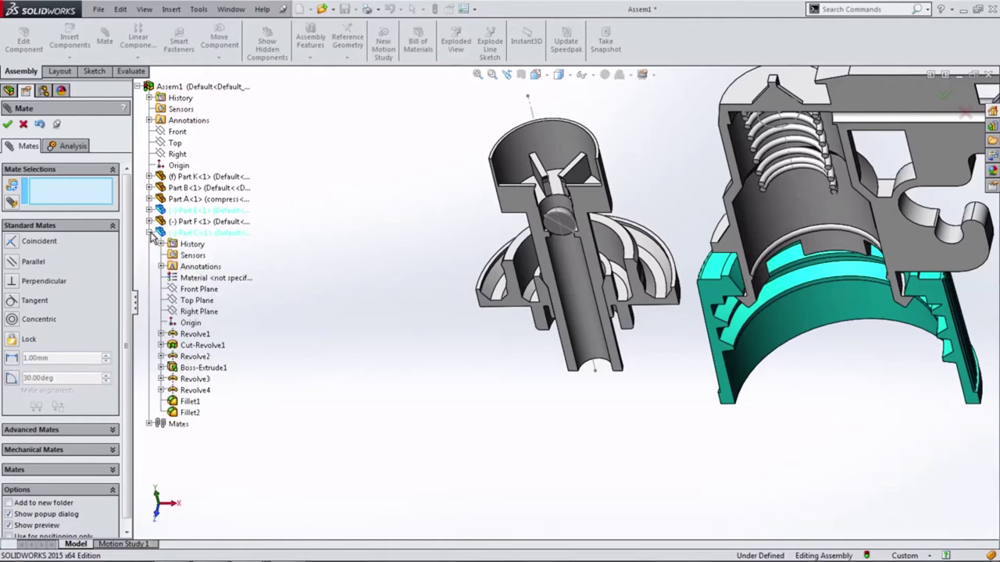
pyautogui.click(187, 291)
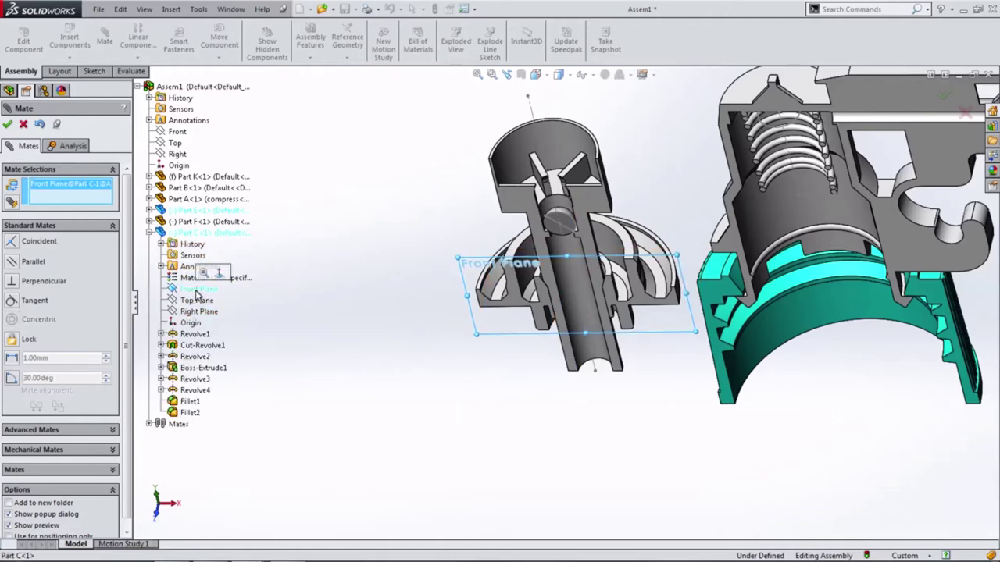
pyautogui.click(172, 133)
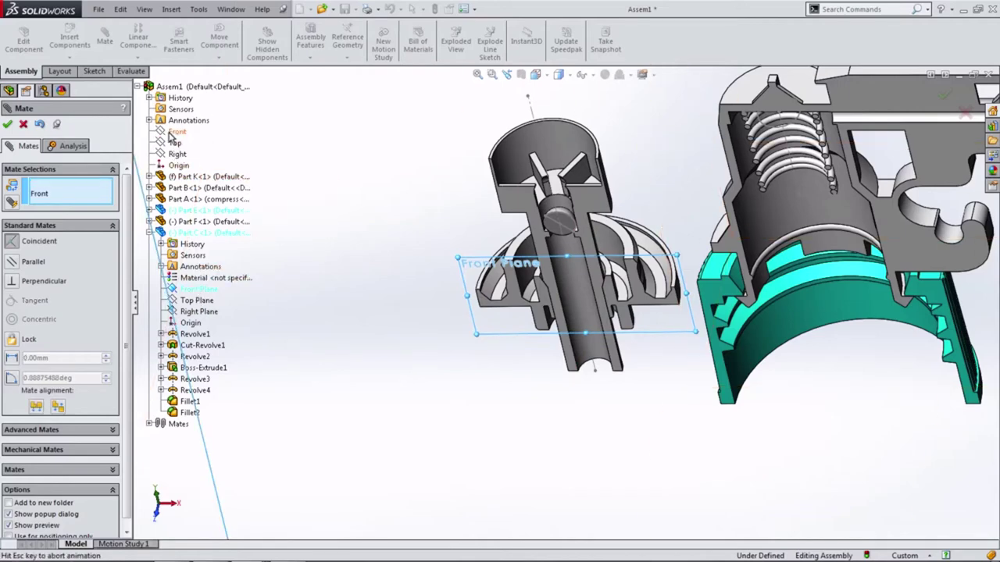
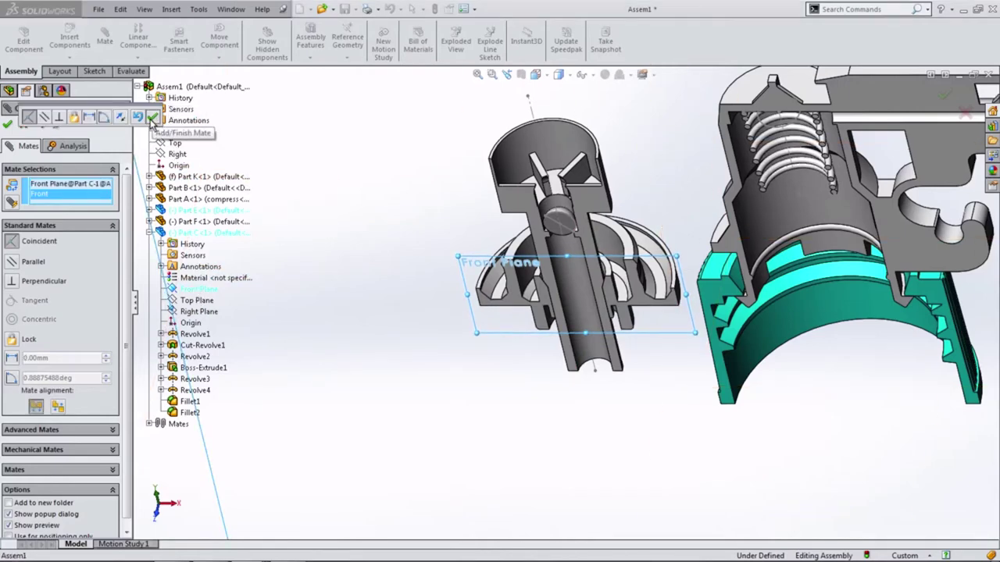
# - Confirm the front-plane mate and drag the cup part aside
pyautogui.click(154, 117)
pyautogui.click(7, 125)
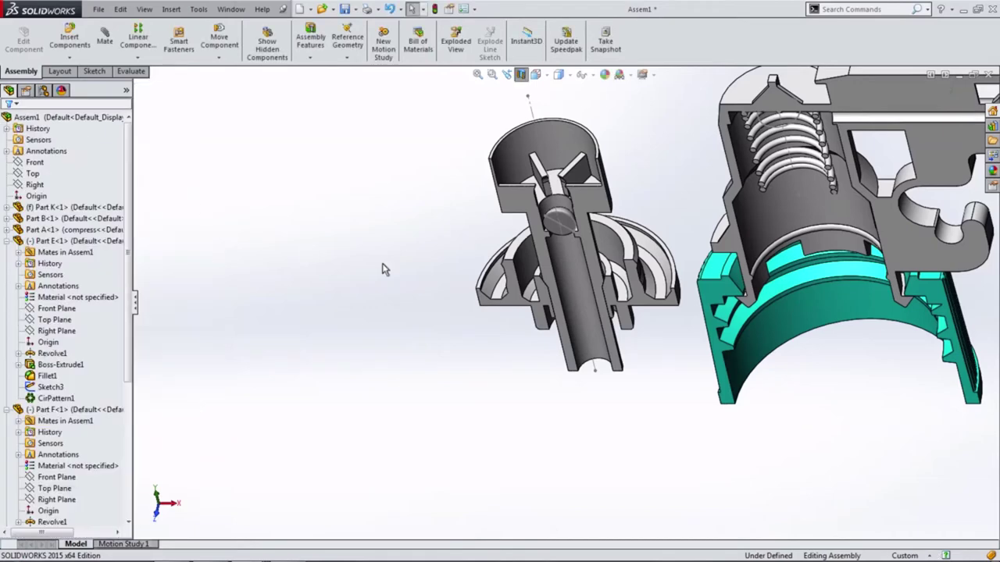
pyautogui.moveTo(505, 293); pyautogui.dragTo(349, 303)
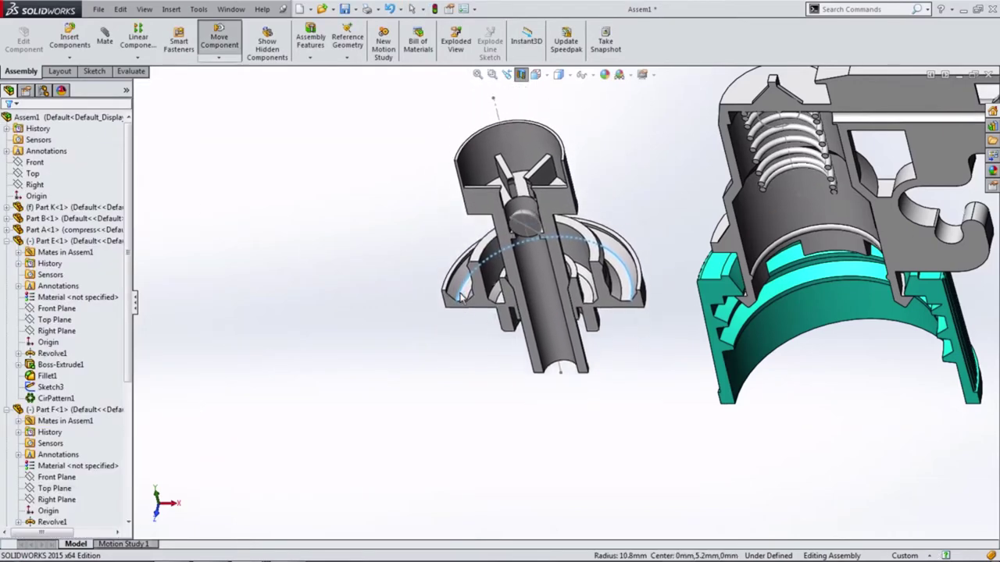
pyautogui.click(349, 303)
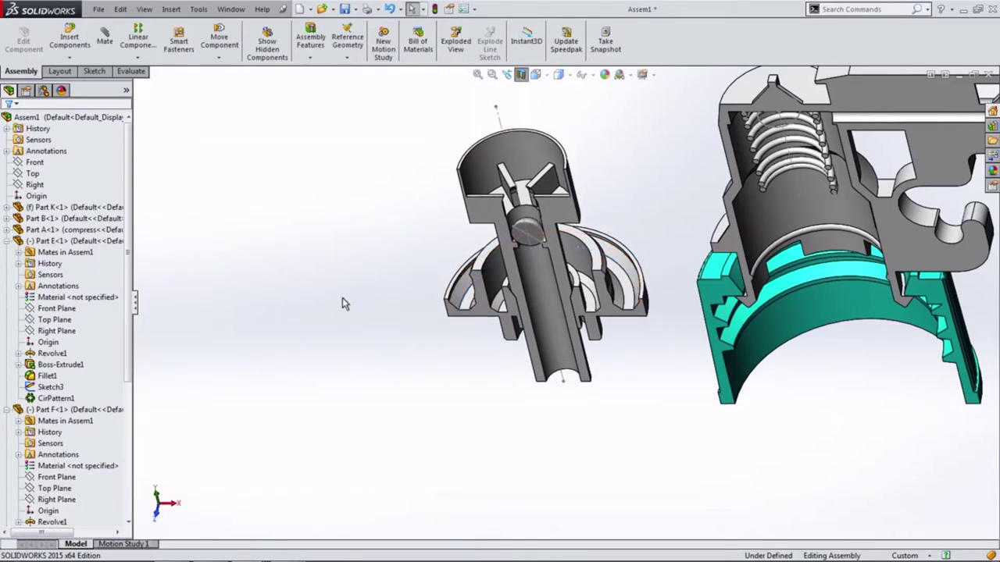
# - Make the shaft concentric with the spring housing bore
pyautogui.click(107, 37)
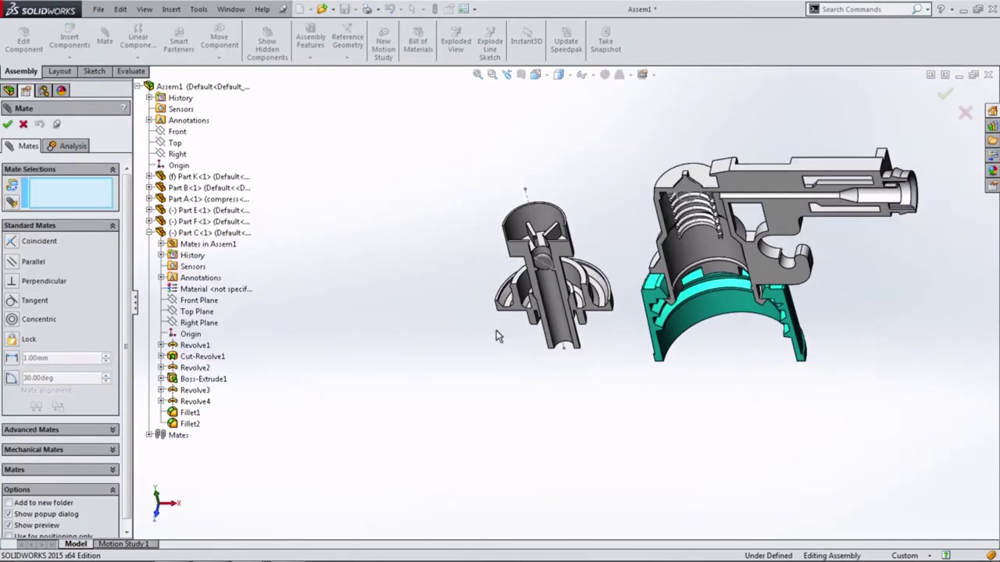
pyautogui.scroll(-3, 650, 344)
pyautogui.click(713, 195)
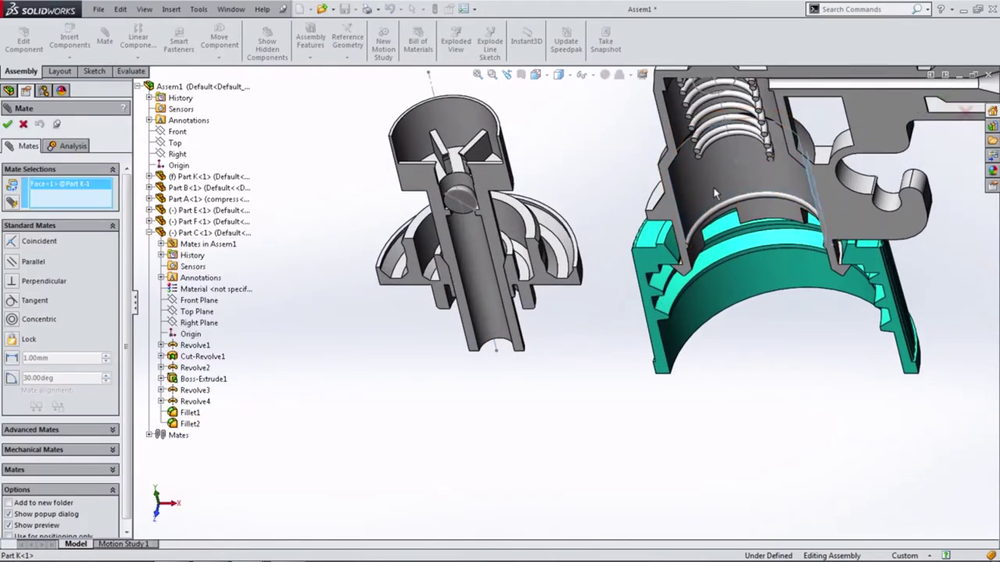
pyautogui.moveTo(713, 195); pyautogui.dragTo(646, 200, button='middle')
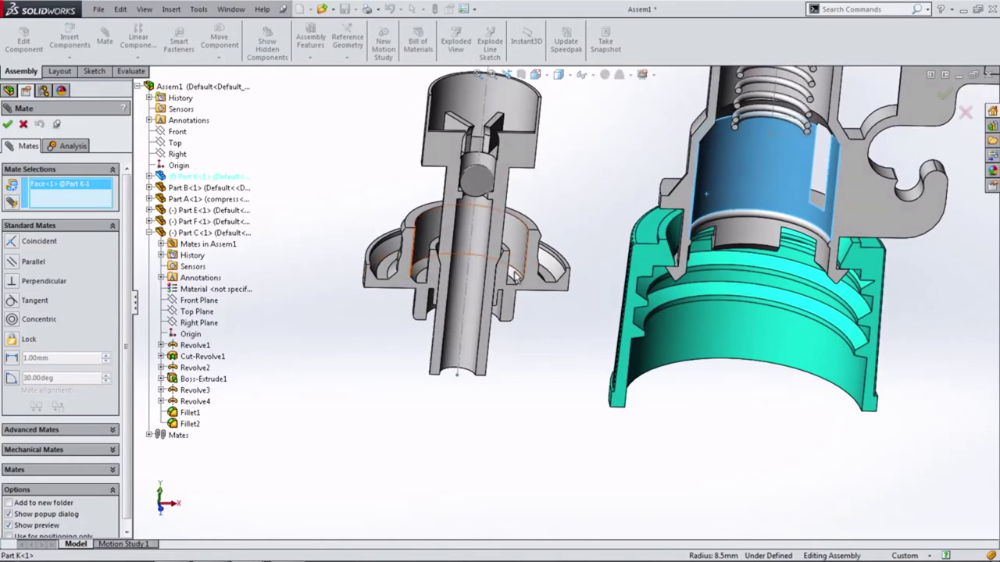
pyautogui.click(519, 244)
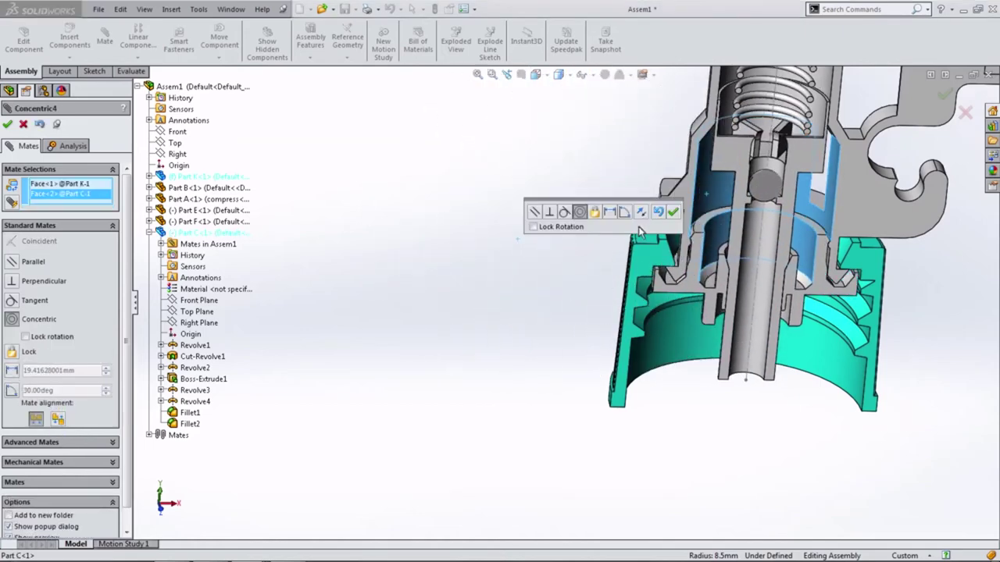
pyautogui.click(674, 217)
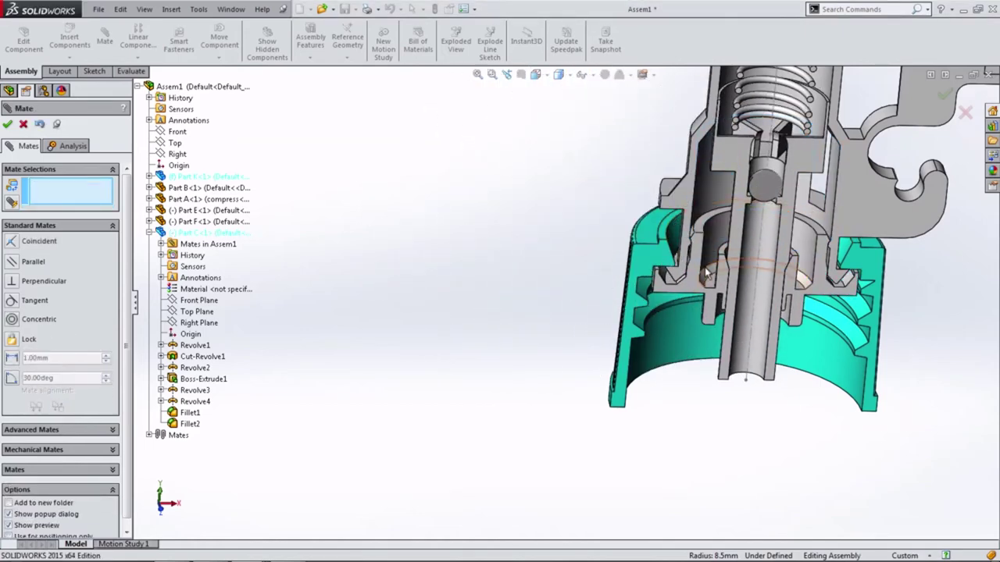
# - Mate the shaft face coincident with the housing face and view from the front
pyautogui.moveTo(713, 239); pyautogui.dragTo(477, 302)
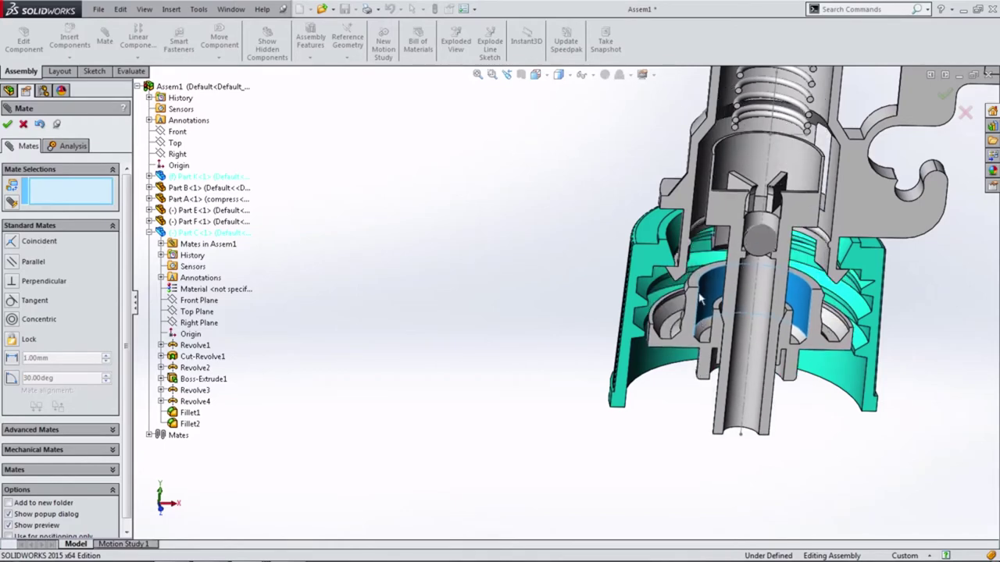
pyautogui.scroll(-3, 652, 328)
pyautogui.click(660, 339)
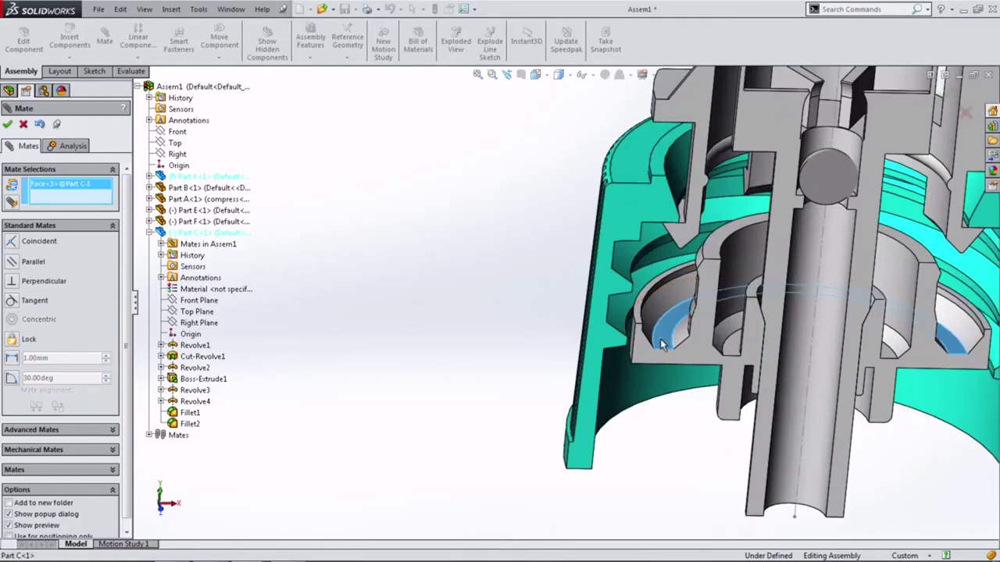
pyautogui.scroll(-2, 656, 296)
pyautogui.scroll(-1, 654, 235)
pyautogui.scroll(-2, 652, 224)
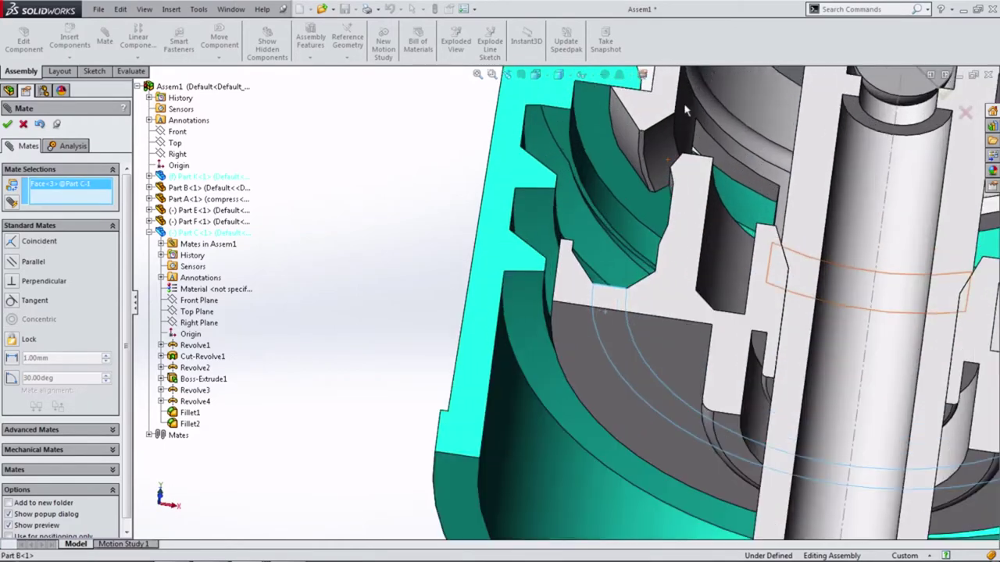
pyautogui.click(642, 145)
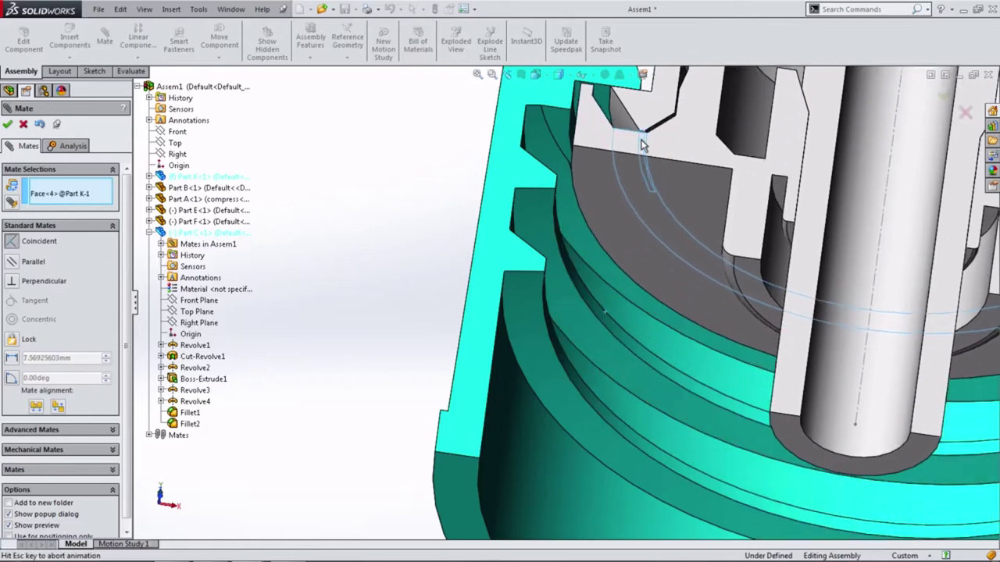
pyautogui.click(781, 111)
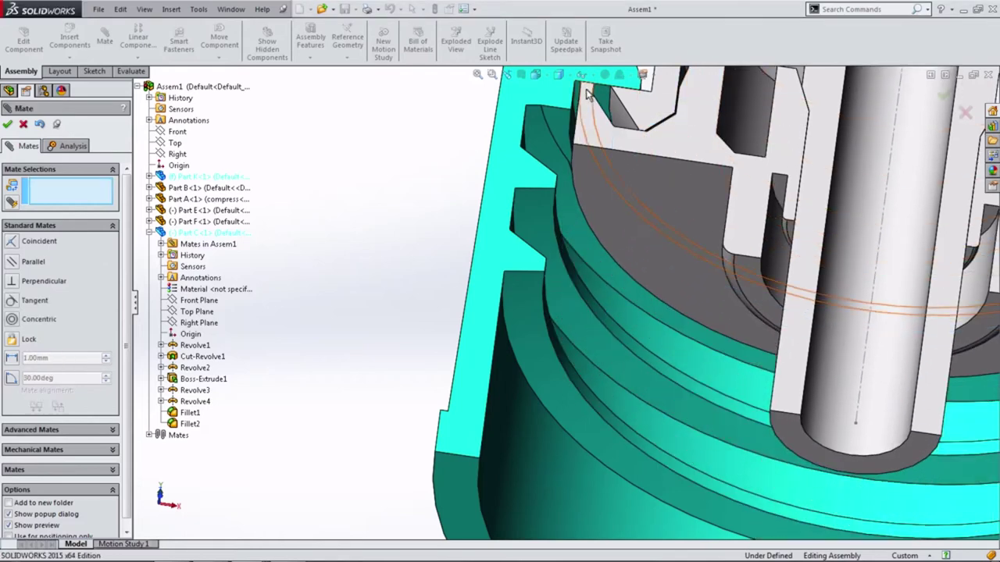
pyautogui.click(538, 78)
pyautogui.click(551, 121)
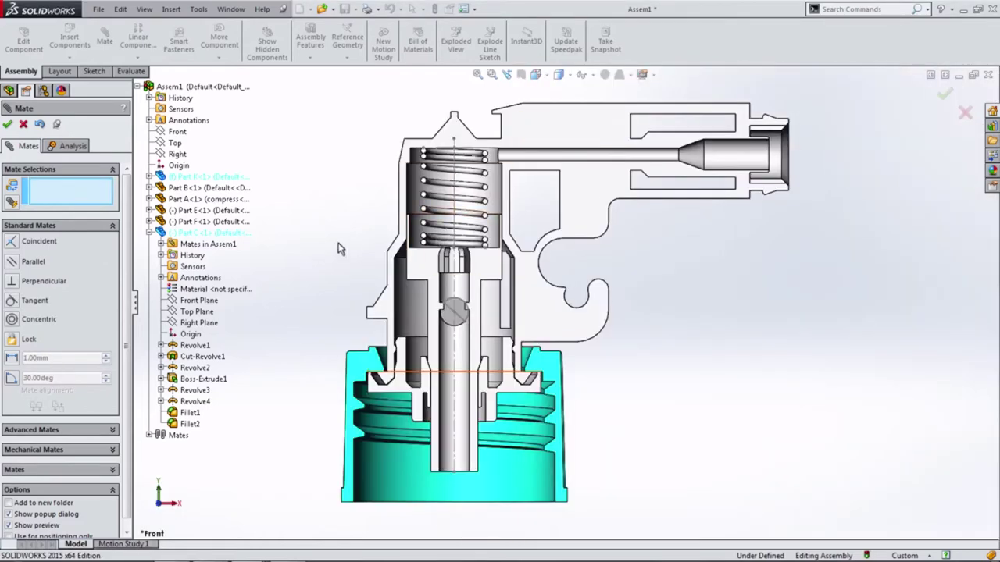
# - Close the mate command and orbit to inspect the whole nozzle assembly
pyautogui.click(7, 125)
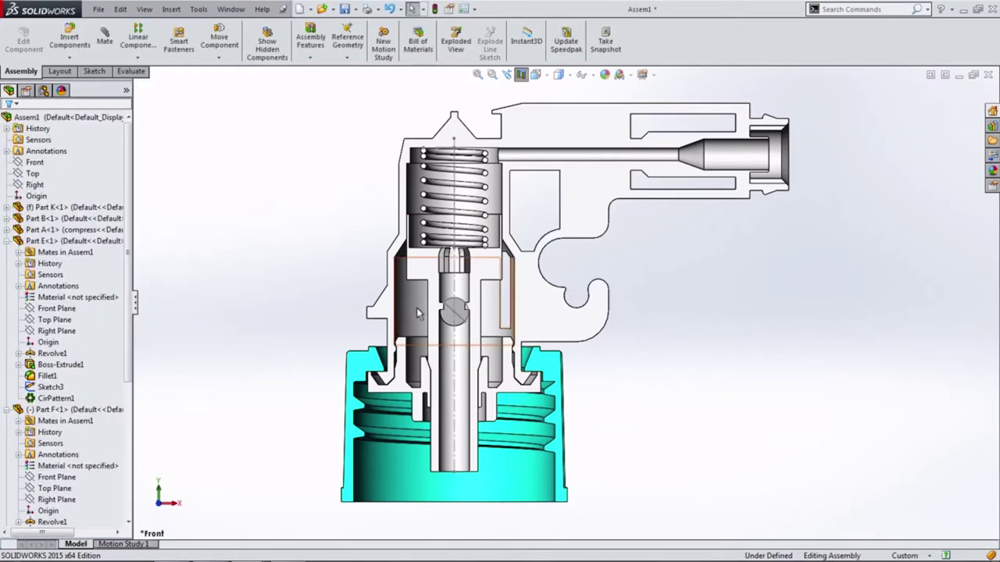
pyautogui.press('f')
pyautogui.moveTo(456, 329)
pyautogui.mouseDown(button='middle')
pyautogui.moveTo(500, 380)
pyautogui.moveTo(435, 395)
pyautogui.mouseUp(button='middle')
pyautogui.scroll(-2, 597, 380)
pyautogui.scroll(-2, 597, 336)
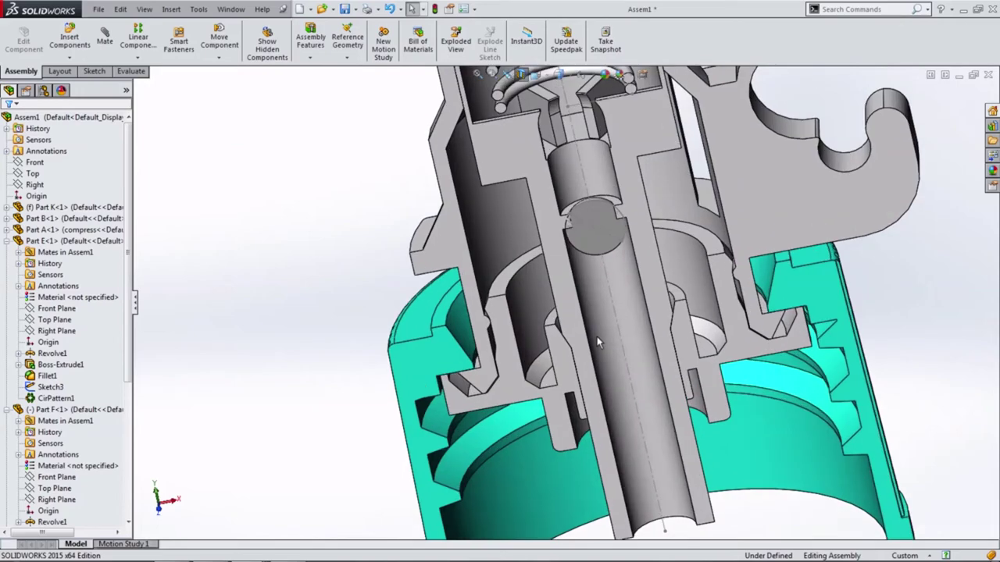
pyautogui.scroll(1, 547, 180)
pyautogui.scroll(-2, 537, 156)
pyautogui.scroll(3, 535, 156)
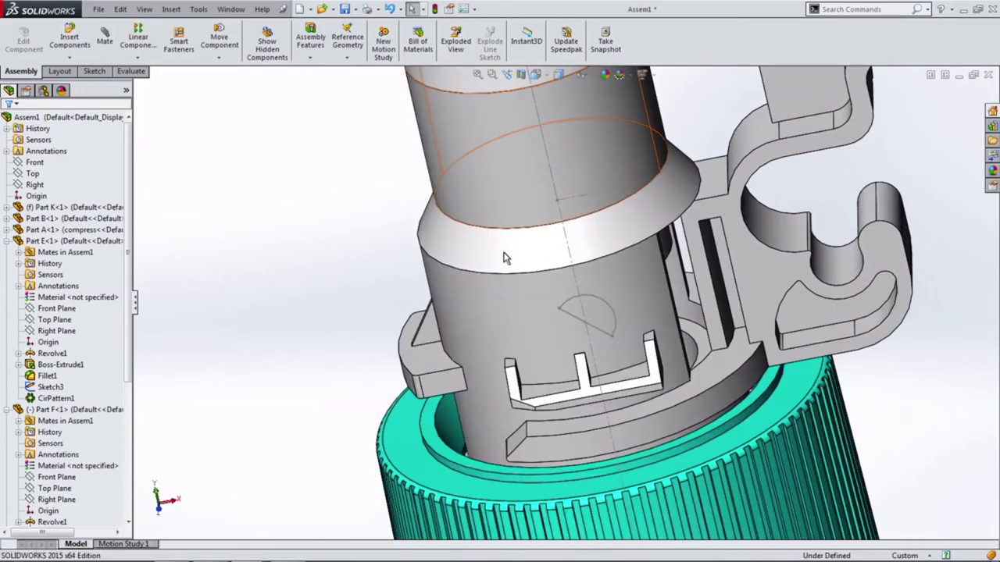
pyautogui.moveTo(508, 254); pyautogui.dragTo(552, 283, button='middle')
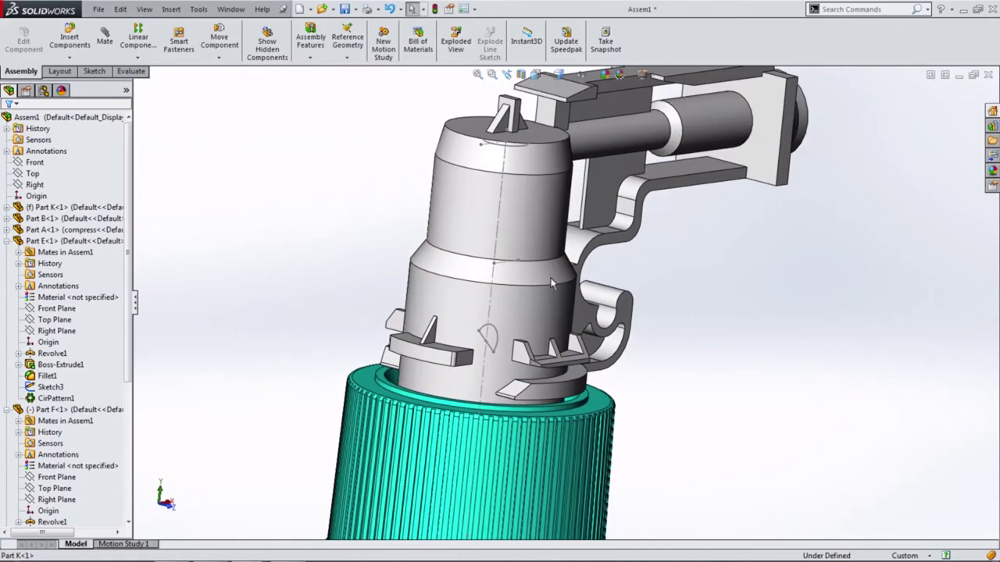
# - Apply a Right-plane section cut and orbit to inspect the side housing
pyautogui.click(521, 74)
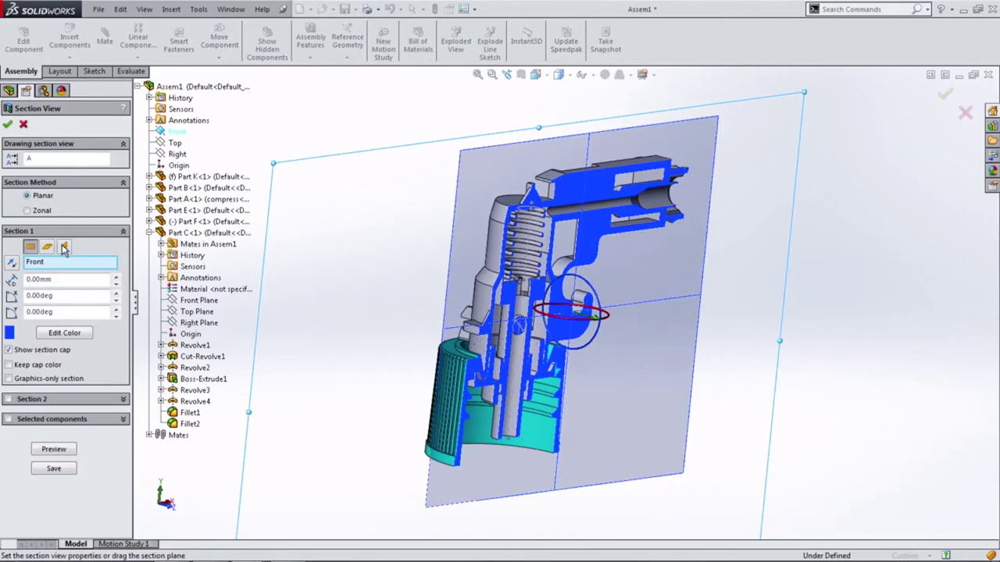
pyautogui.click(64, 247)
pyautogui.moveTo(403, 302); pyautogui.dragTo(313, 274, button='middle')
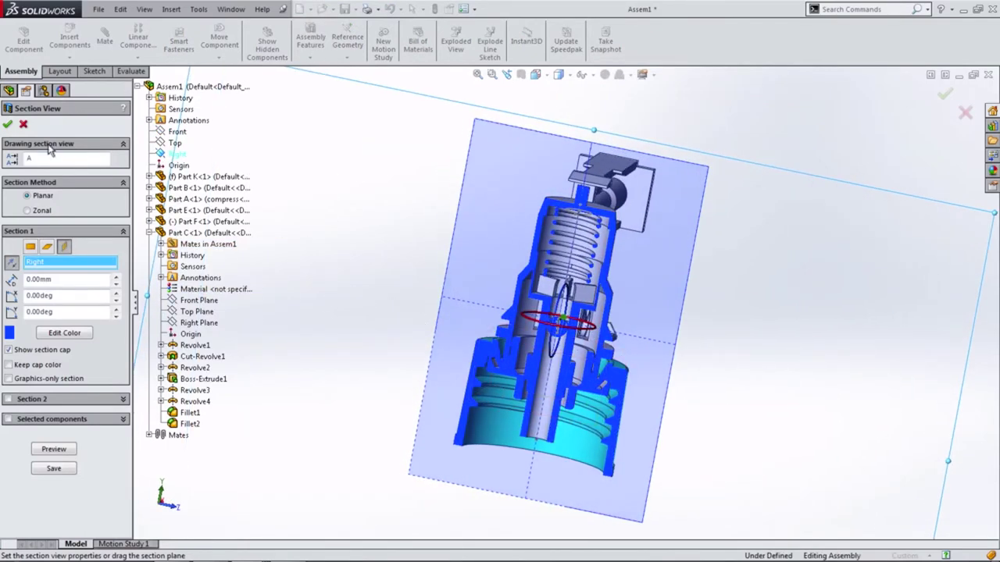
pyautogui.click(7, 127)
pyautogui.scroll(-5, 463, 242)
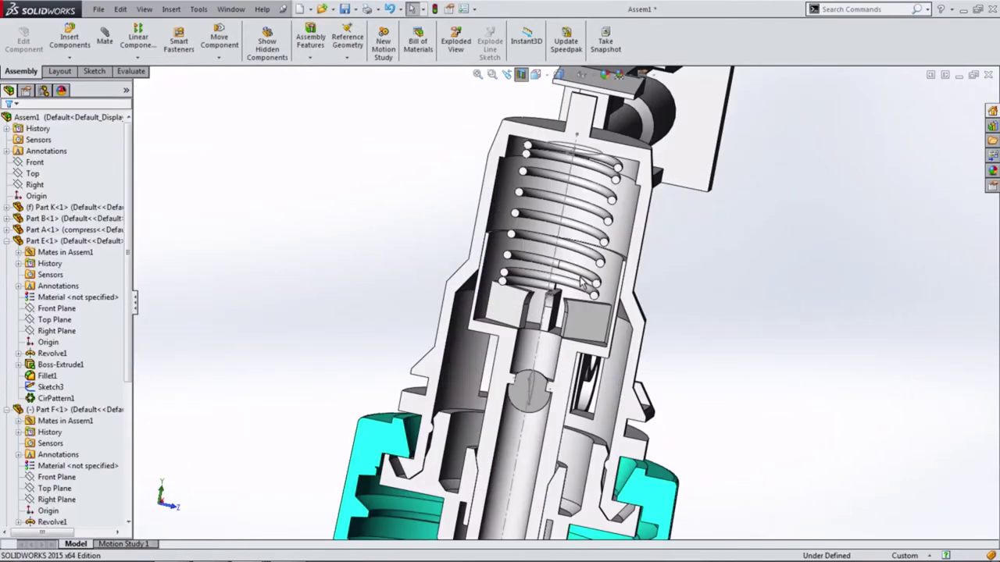
pyautogui.moveTo(602, 282); pyautogui.dragTo(539, 207, button='middle')
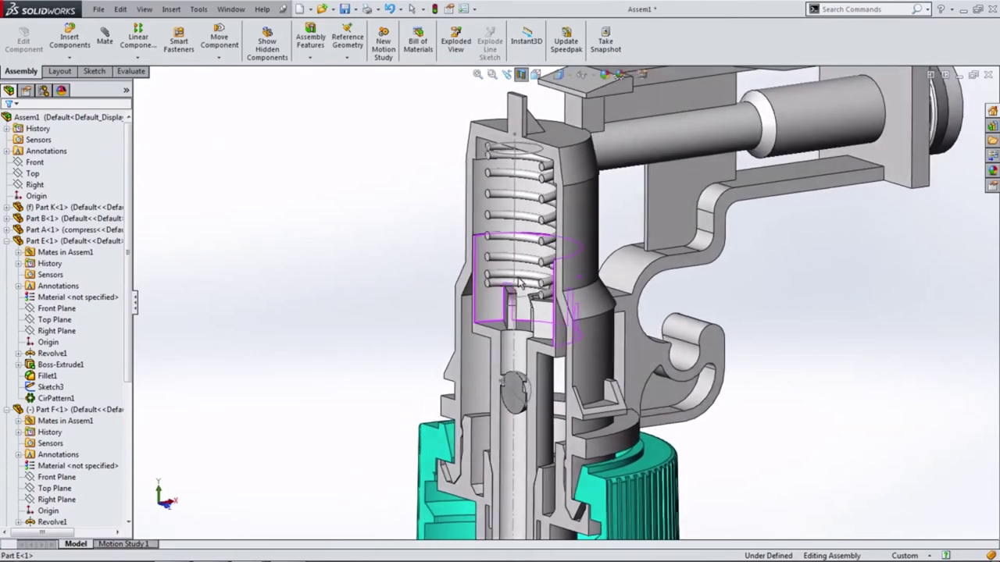
pyautogui.scroll(2, 539, 207)
pyautogui.scroll(3, 539, 208)
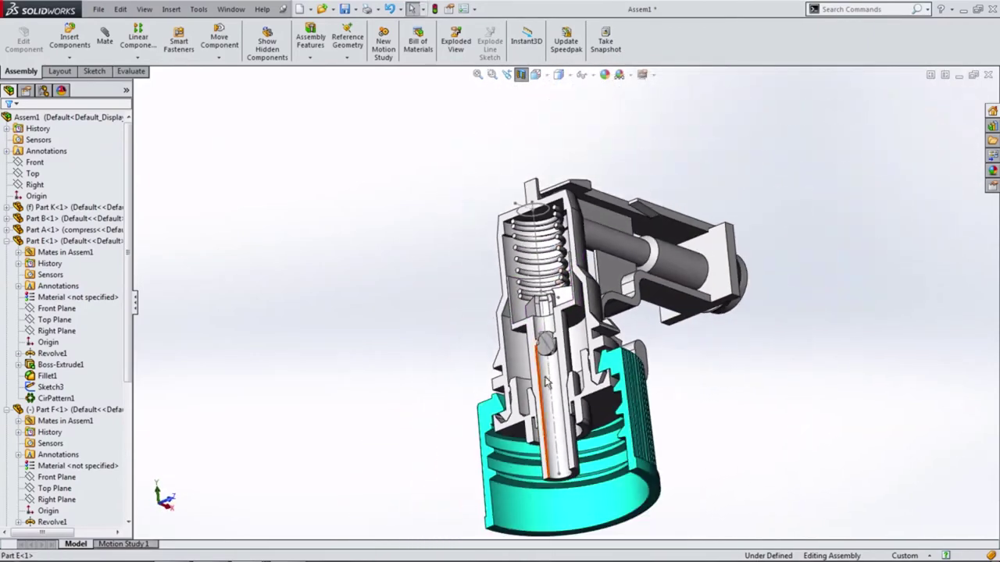
pyautogui.moveTo(547, 328); pyautogui.dragTo(605, 470, button='middle')
pyautogui.scroll(-3, 547, 335)
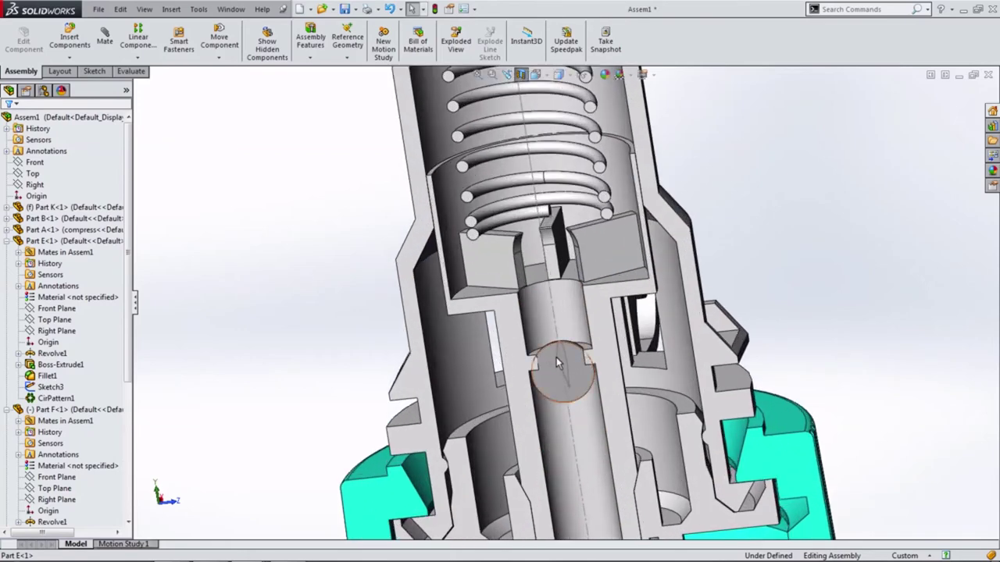
pyautogui.scroll(-4, 547, 336)
# - Drag the ball inside the shaft up into the cylinder bore
pyautogui.click(539, 367)
pyautogui.moveTo(534, 254)
pyautogui.mouseDown()
pyautogui.moveTo(514, 289)
pyautogui.moveTo(511, 277)
pyautogui.mouseUp()
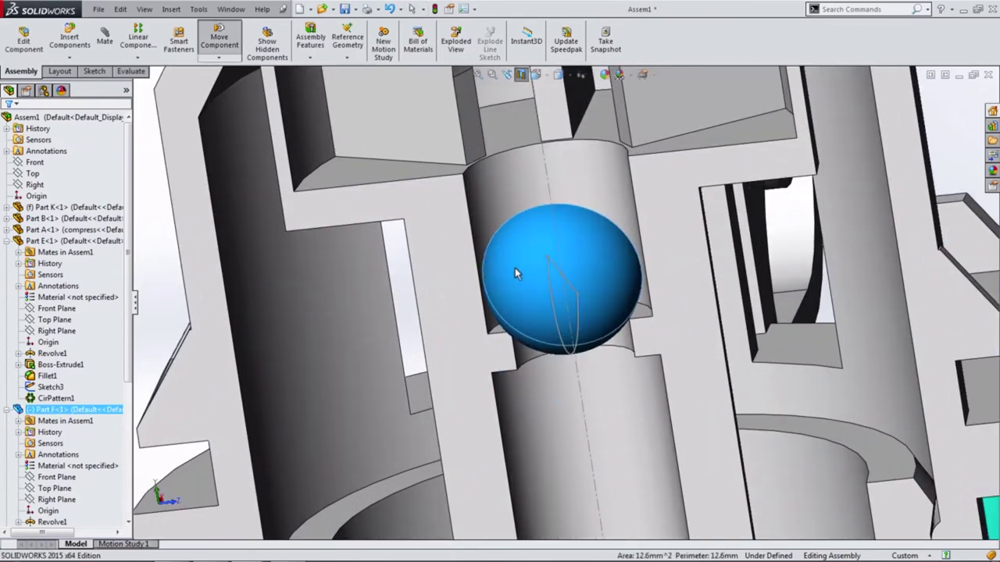
pyautogui.press('Escape')
pyautogui.moveTo(515, 281); pyautogui.dragTo(568, 306, button='middle')
pyautogui.click(567, 307)
pyautogui.scroll(3, 558, 281)
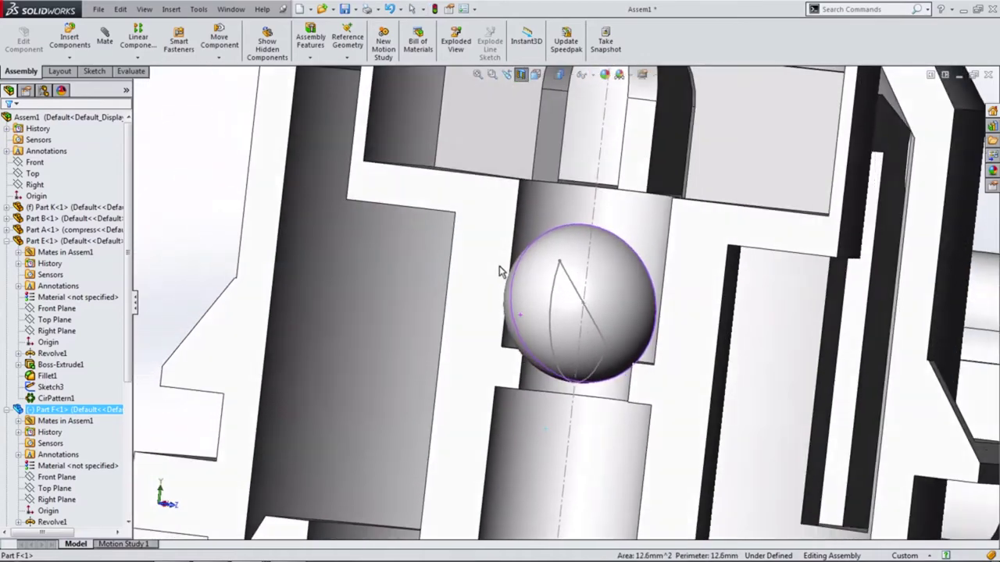
pyautogui.scroll(4, 469, 258)
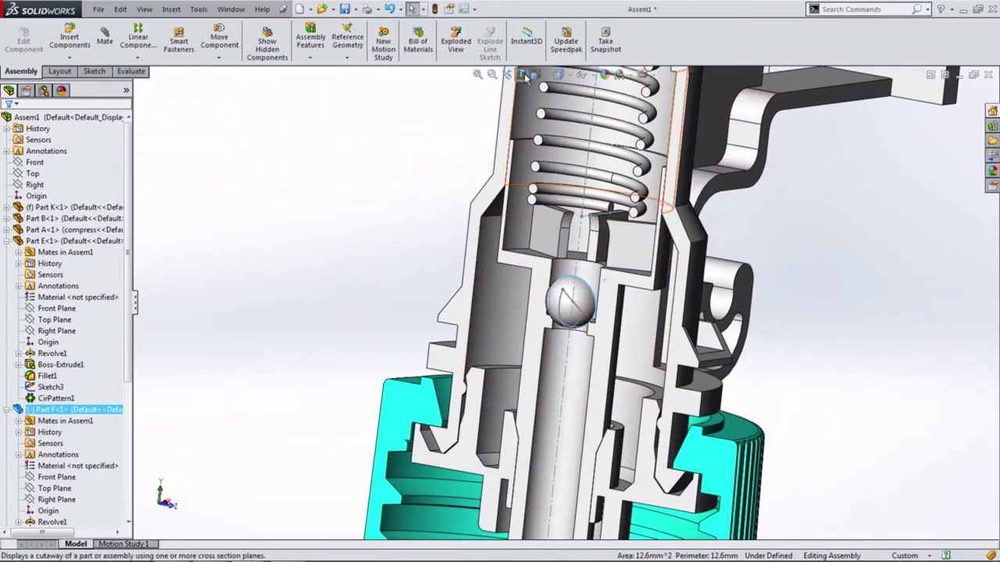
# - Re-cut the assembly along the Front plane and orbit to see the internals
pyautogui.click(521, 74)
pyautogui.hotkey('ctrl', '1')
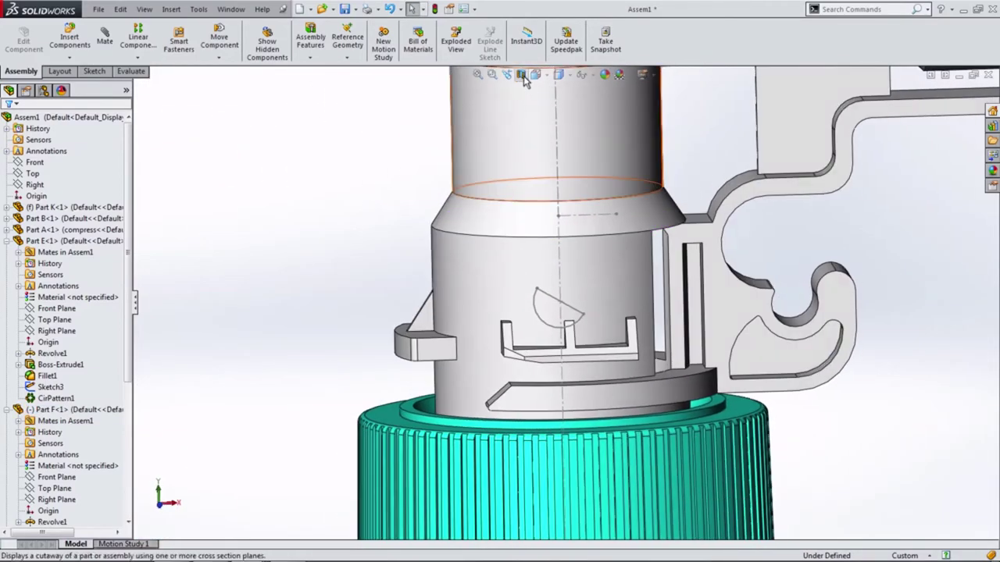
pyautogui.click(521, 74)
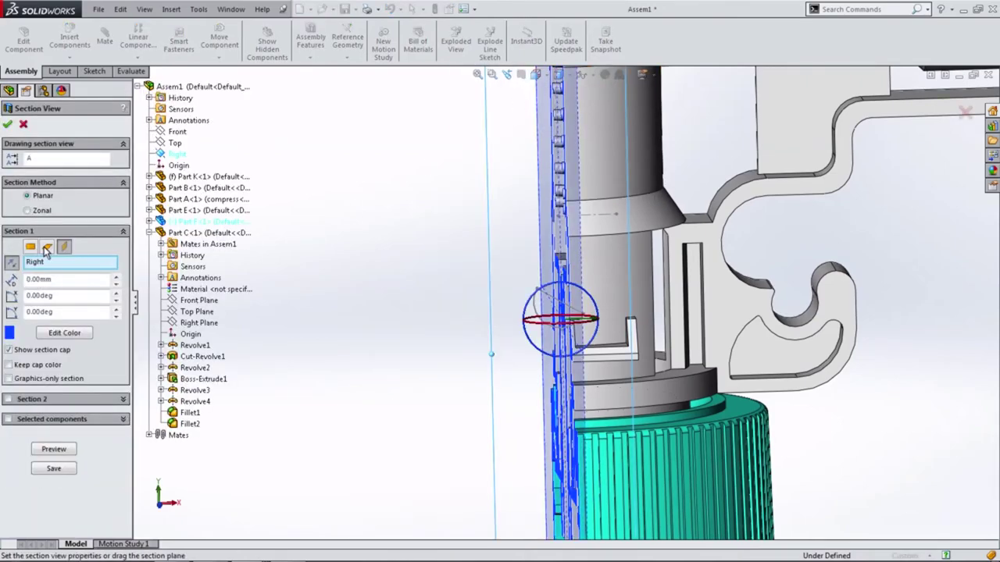
pyautogui.click(30, 247)
pyautogui.click(7, 125)
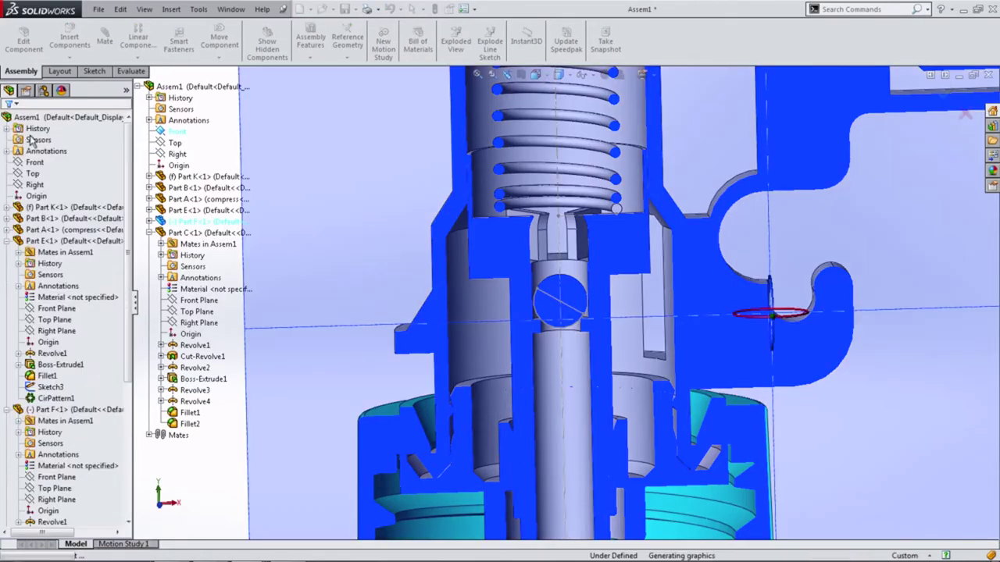
pyautogui.scroll(-2, 602, 331)
pyautogui.scroll(-2, 574, 349)
pyautogui.moveTo(574, 349); pyautogui.dragTo(576, 374, button='middle')
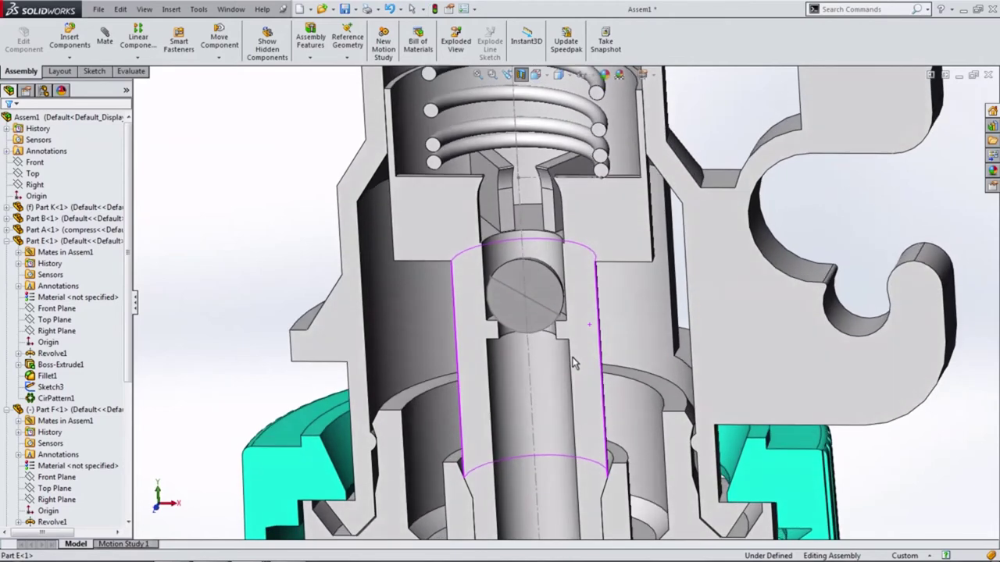
pyautogui.scroll(2, 576, 373)
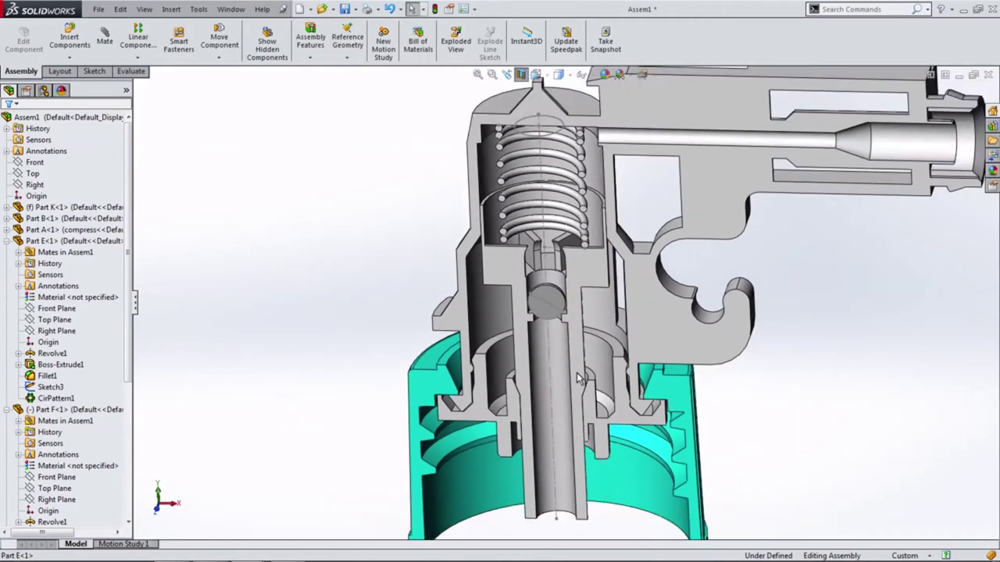
pyautogui.scroll(1, 571, 376)
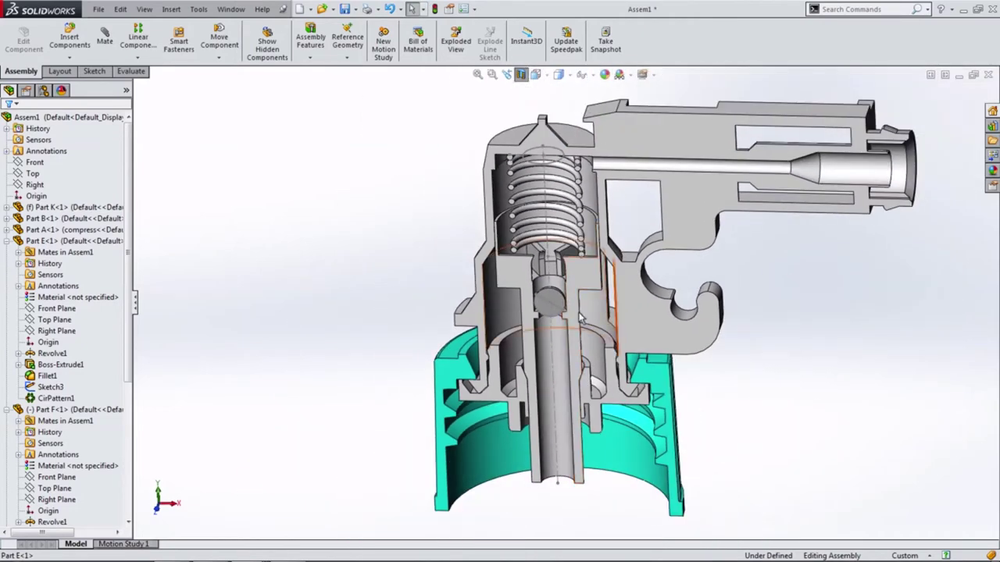
# - View the cutaway from the front, then turn the section cut off
pyautogui.click(536, 74)
pyautogui.click(552, 123)
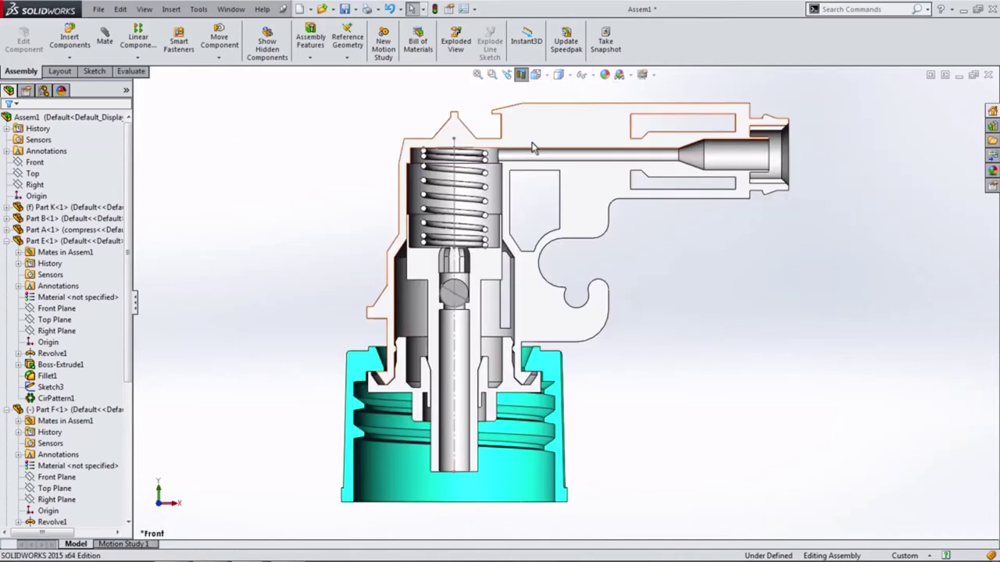
pyautogui.click(521, 75)
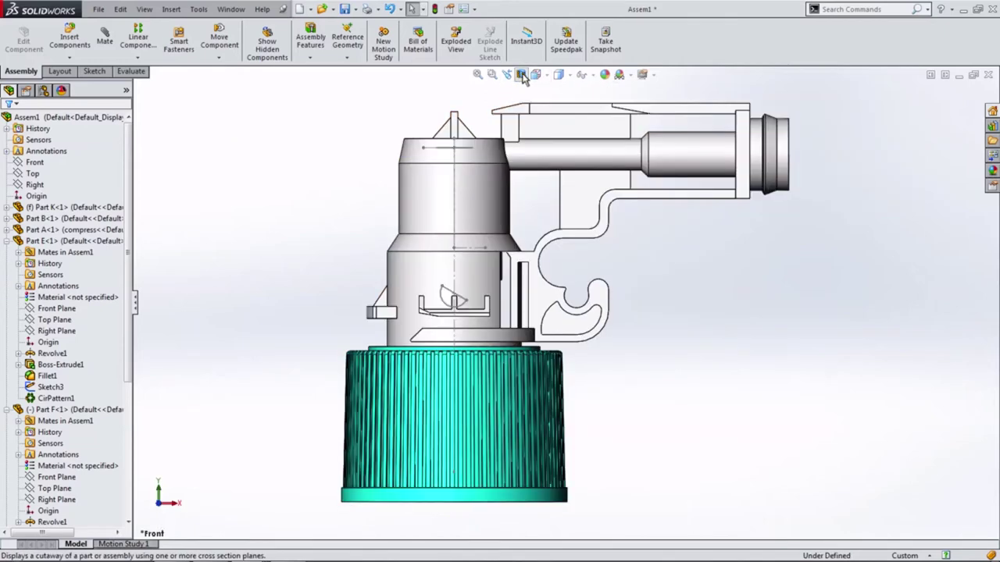
# - Insert Part D, the trigger, into the assembly and switch to isometric view
pyautogui.click(71, 40)
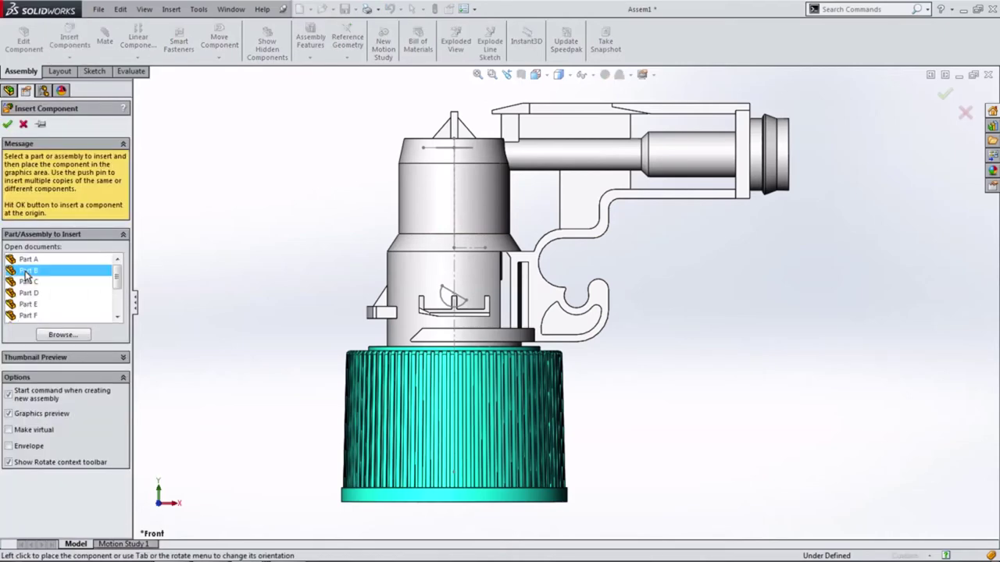
pyautogui.click(31, 282)
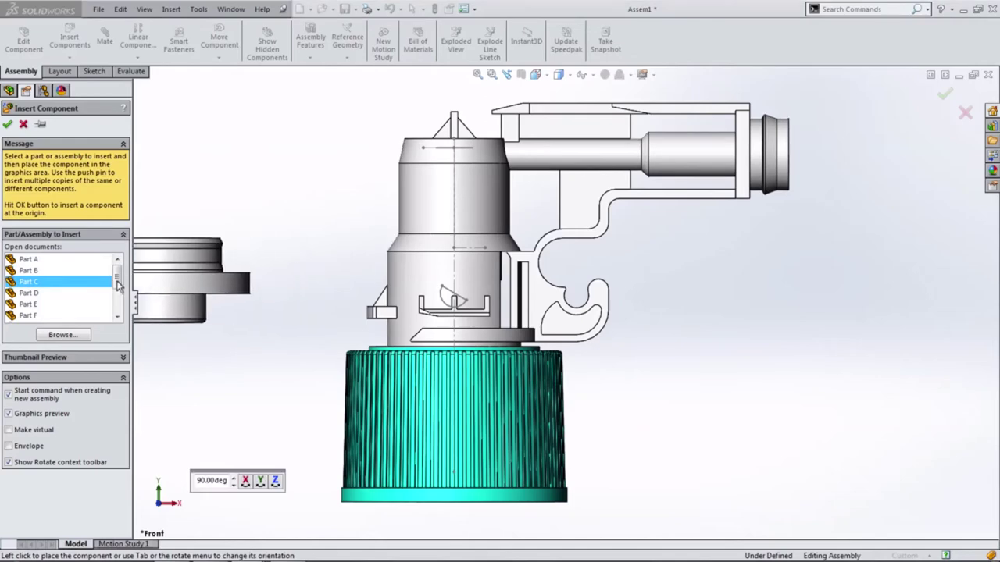
pyautogui.click(30, 293)
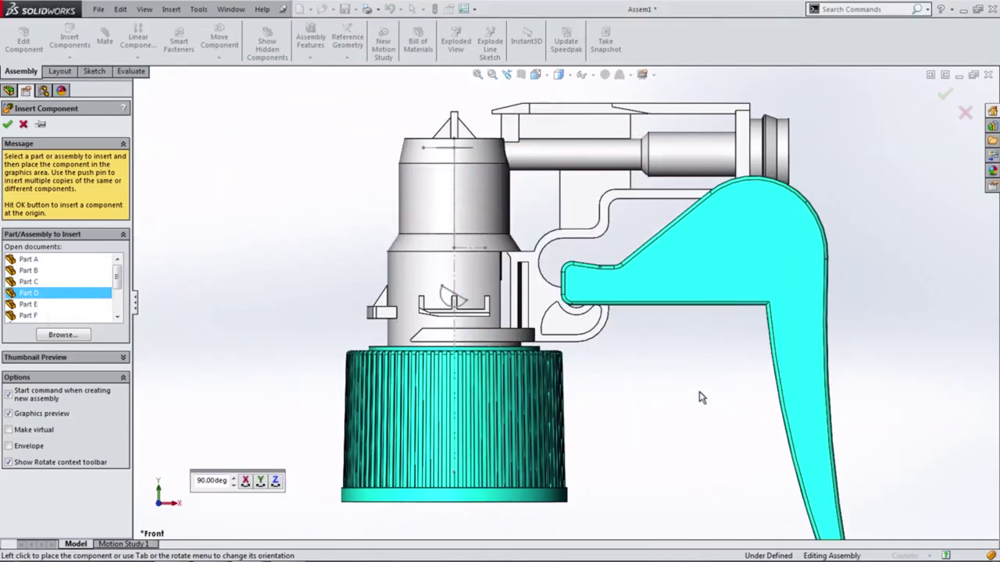
pyautogui.click(700, 397)
pyautogui.hotkey('ctrl', '7')
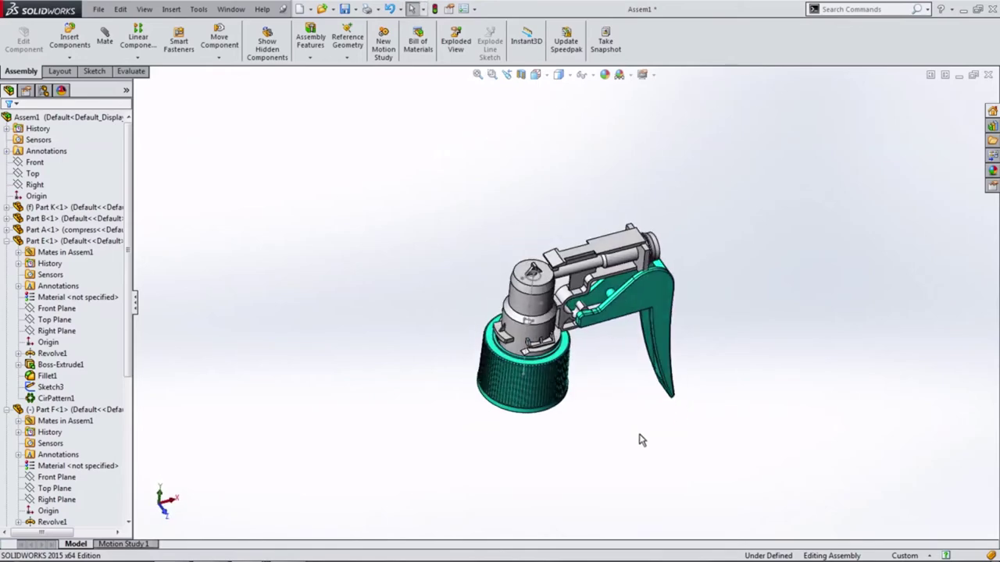
# - Collapse the other part branches in the tree and expand Part D
pyautogui.scroll(-4, 602, 282)
pyautogui.scroll(-2, 581, 363)
pyautogui.scroll(2, 590, 351)
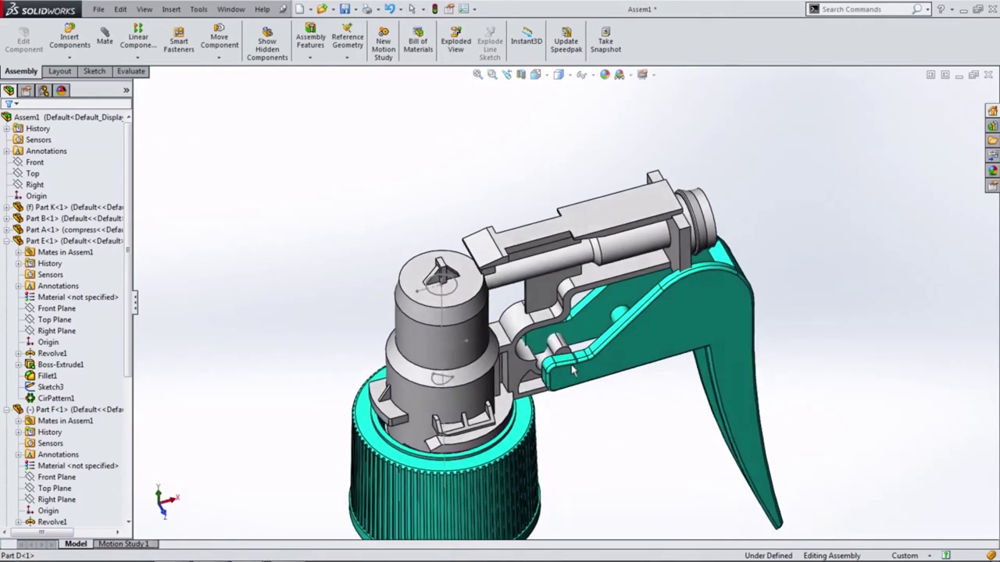
pyautogui.scroll(-2, 597, 340)
pyautogui.scroll(3, 610, 320)
pyautogui.click(610, 320)
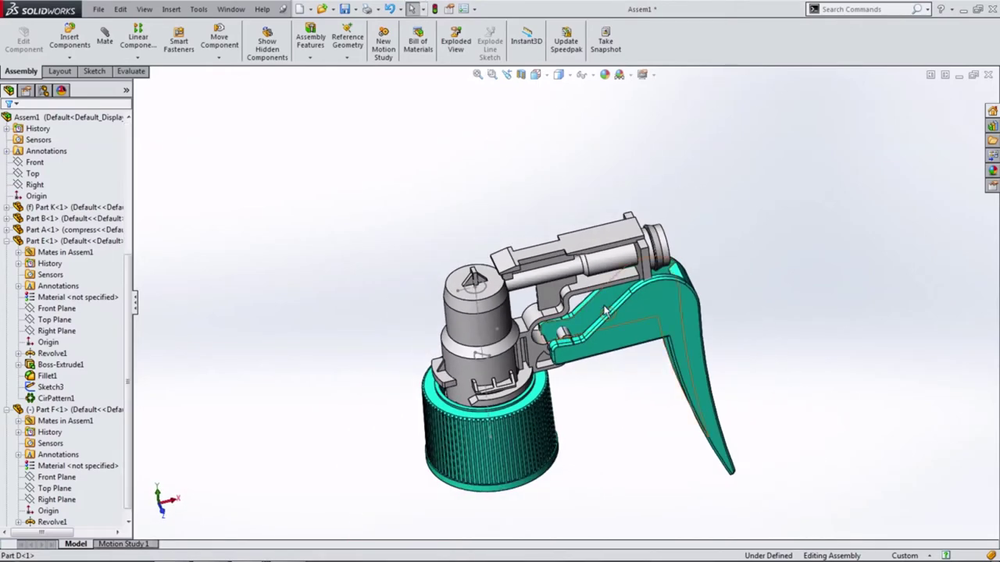
pyautogui.click(340, 275)
pyautogui.click(7, 242)
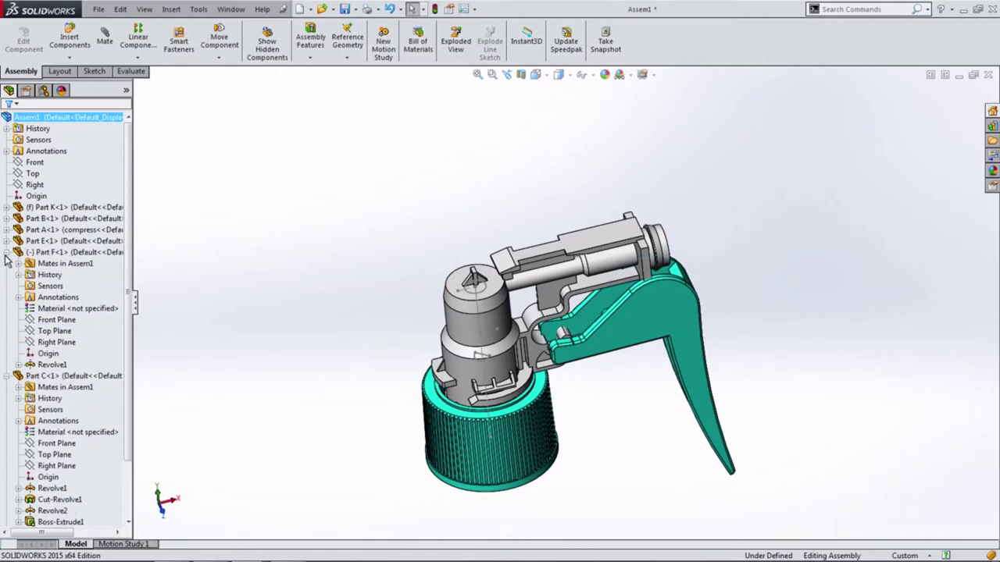
pyautogui.click(7, 252)
pyautogui.click(7, 264)
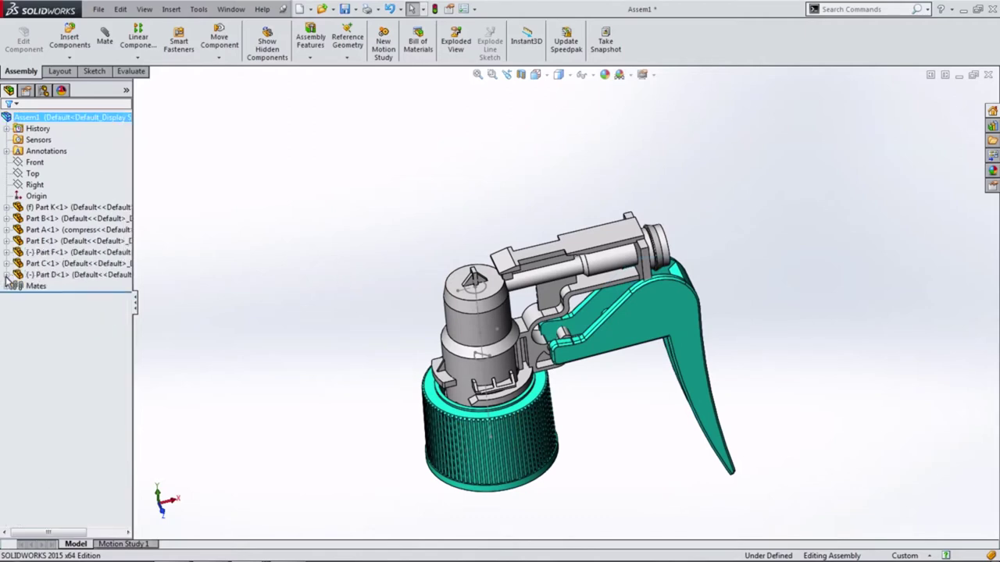
pyautogui.click(7, 275)
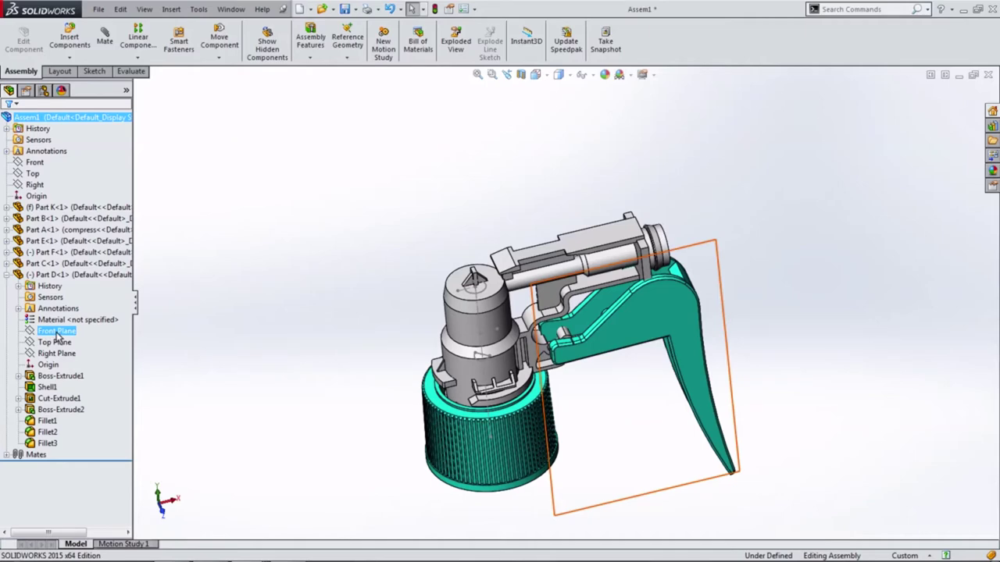
# - Mate Part D's Front Plane coincident with the assembly's Front plane
pyautogui.click(55, 334)
pyautogui.click(65, 298)
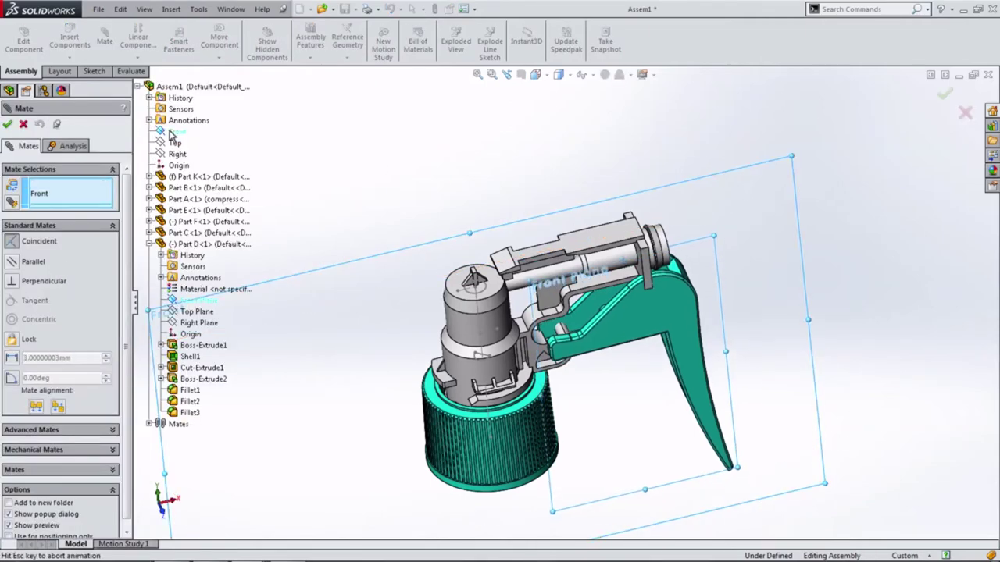
pyautogui.click(175, 132)
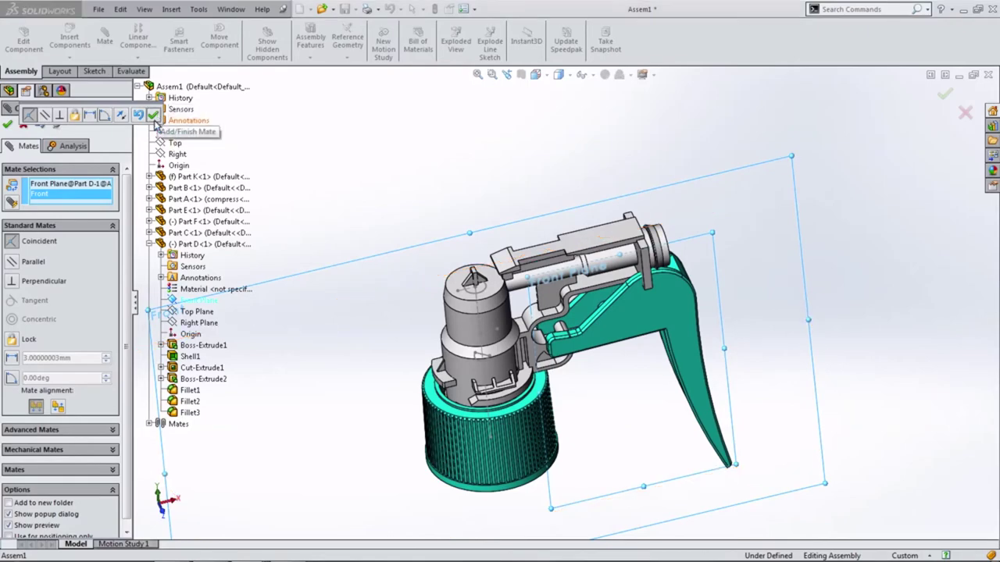
pyautogui.click(153, 115)
pyautogui.click(7, 124)
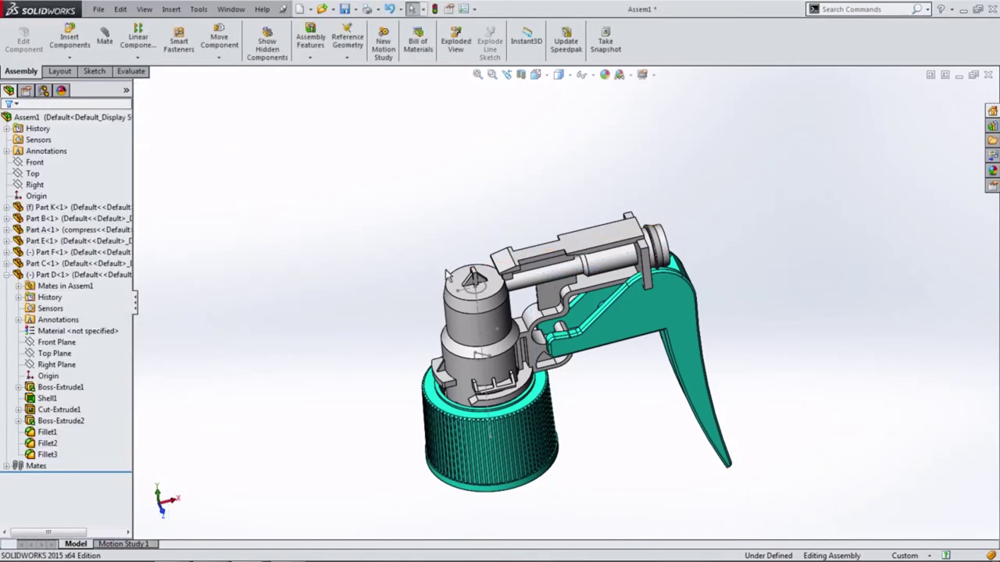
pyautogui.scroll(-3, 575, 335)
pyautogui.scroll(-3, 614, 342)
# - Drag the trigger to test its remaining freedom and re-angle the view
pyautogui.moveTo(615, 342); pyautogui.dragTo(602, 352)
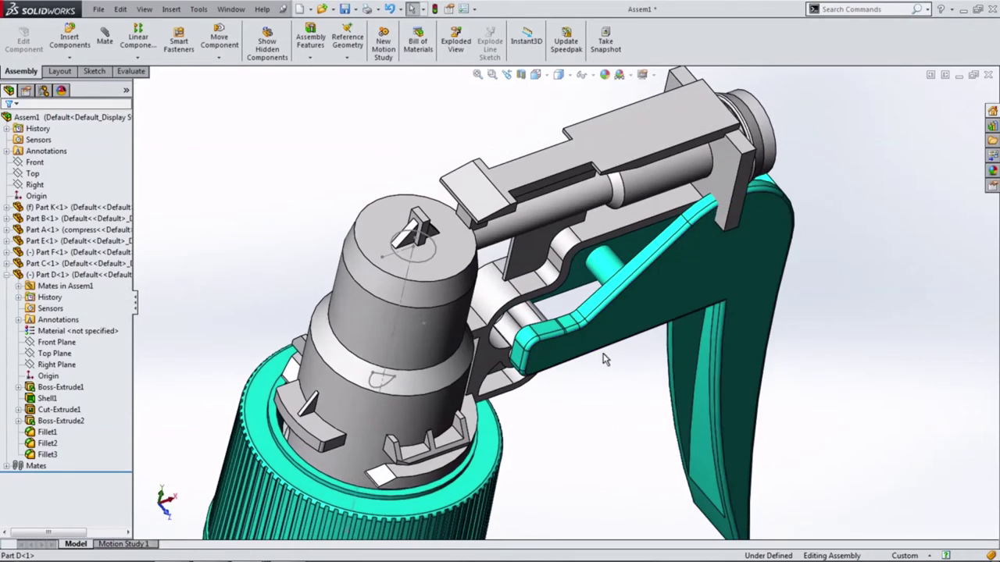
pyautogui.click(607, 271)
pyautogui.scroll(-2, 607, 271)
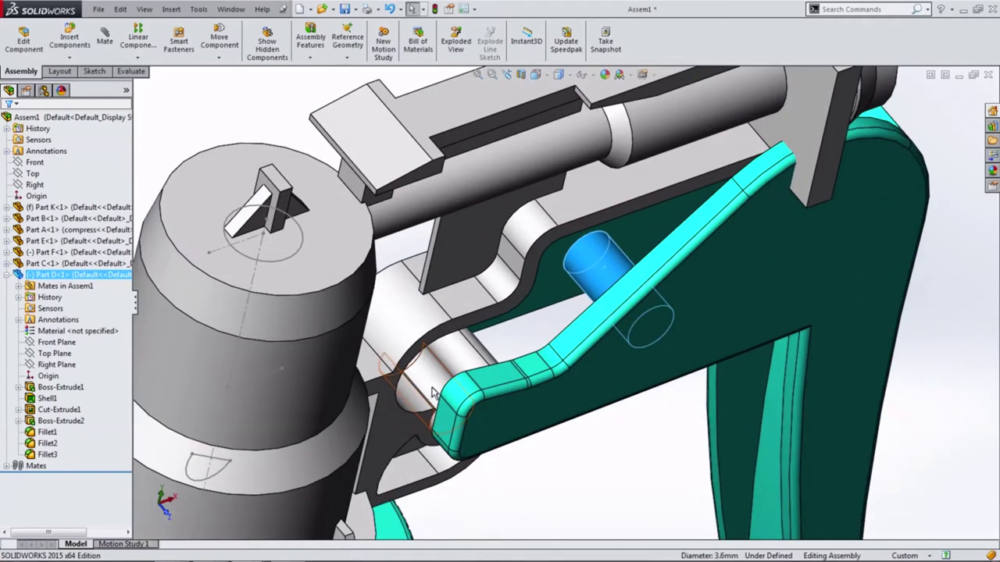
pyautogui.scroll(4, 617, 321)
pyautogui.moveTo(609, 371); pyautogui.dragTo(576, 406)
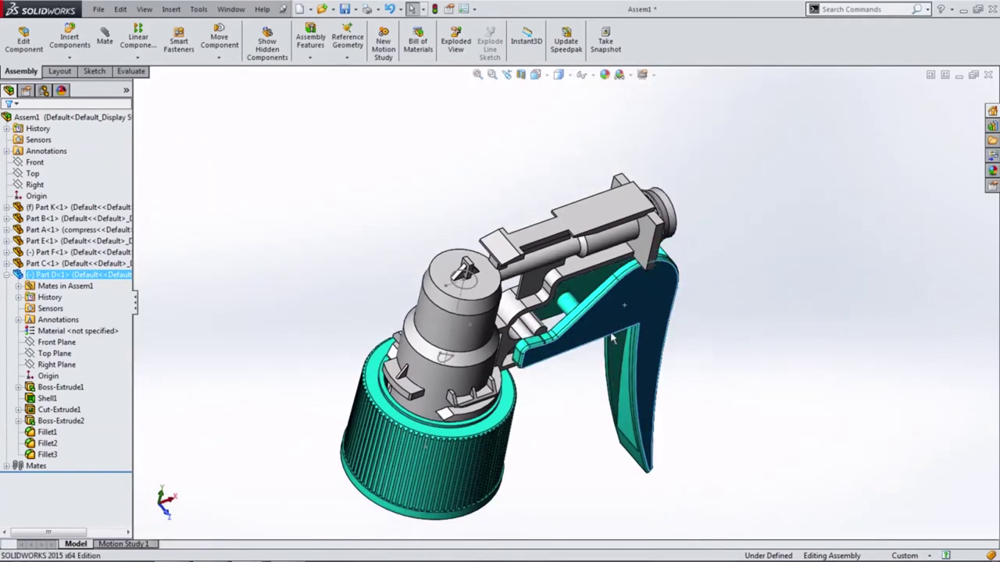
pyautogui.moveTo(576, 406); pyautogui.dragTo(371, 232, button='middle')
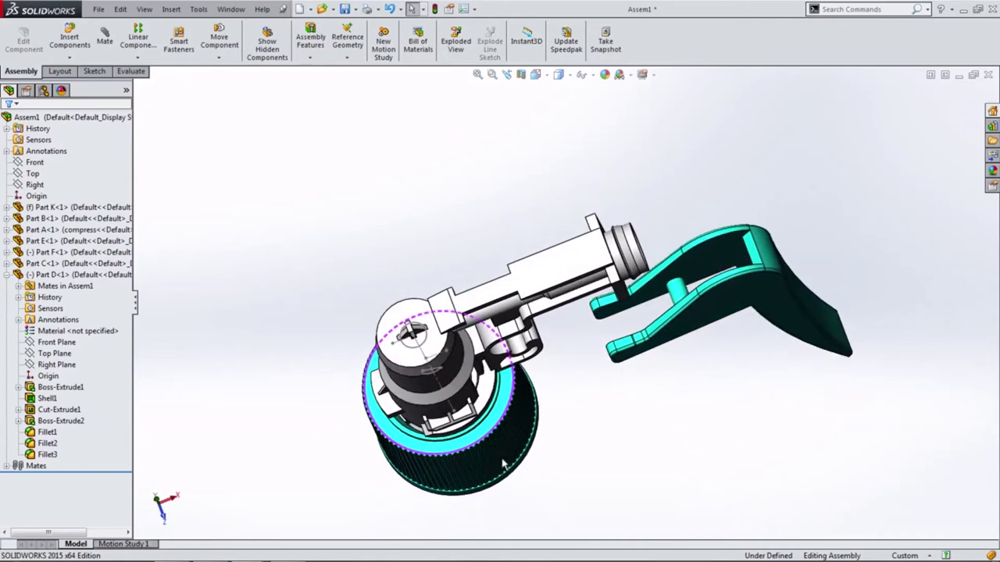
# - Mate the trigger pin concentric with Part K's pivot hole and swing it to test
pyautogui.click(116, 49)
pyautogui.scroll(-2, 584, 301)
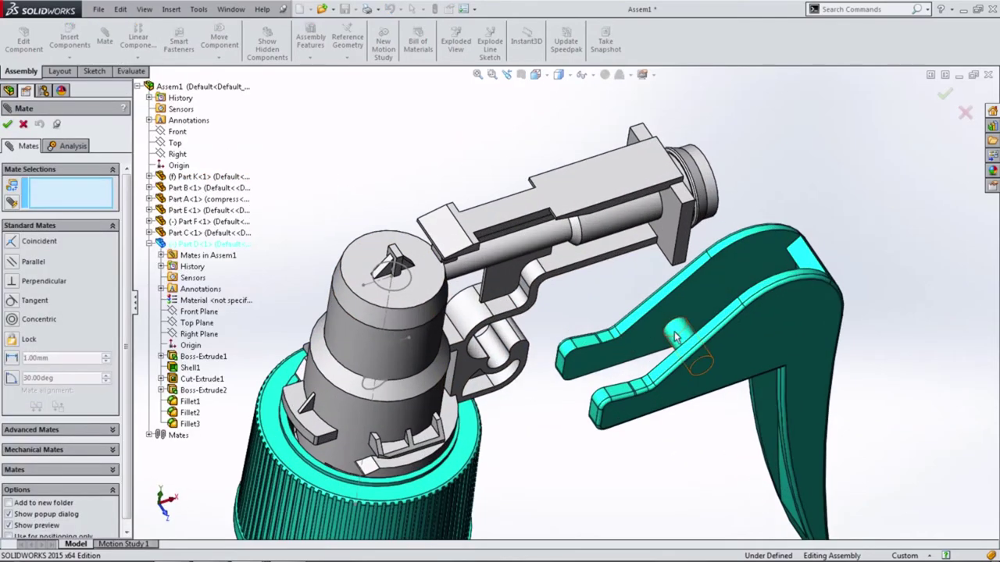
pyautogui.click(676, 336)
pyautogui.scroll(-2, 500, 343)
pyautogui.click(504, 350)
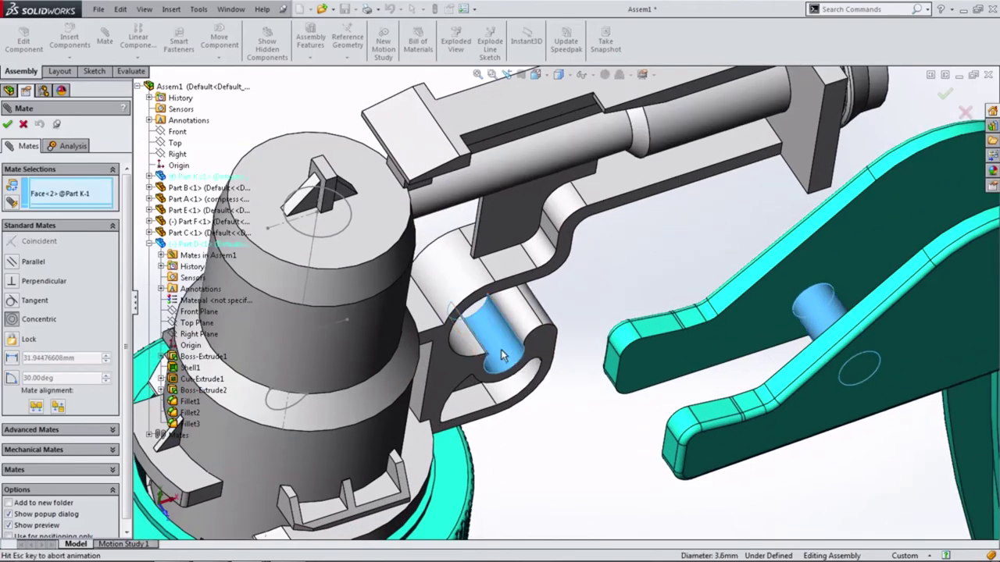
pyautogui.scroll(3, 547, 384)
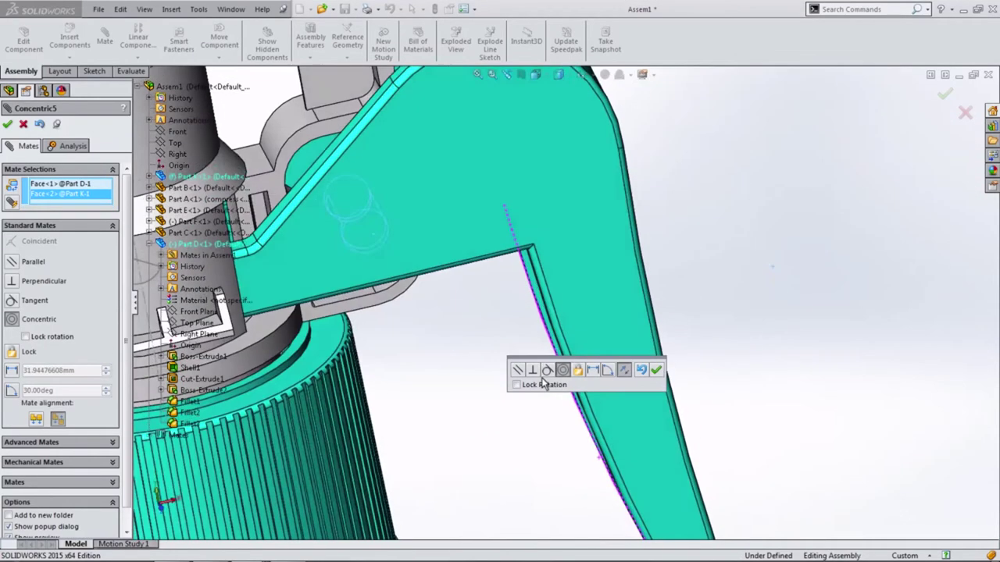
pyautogui.scroll(2, 542, 377)
pyautogui.click(656, 370)
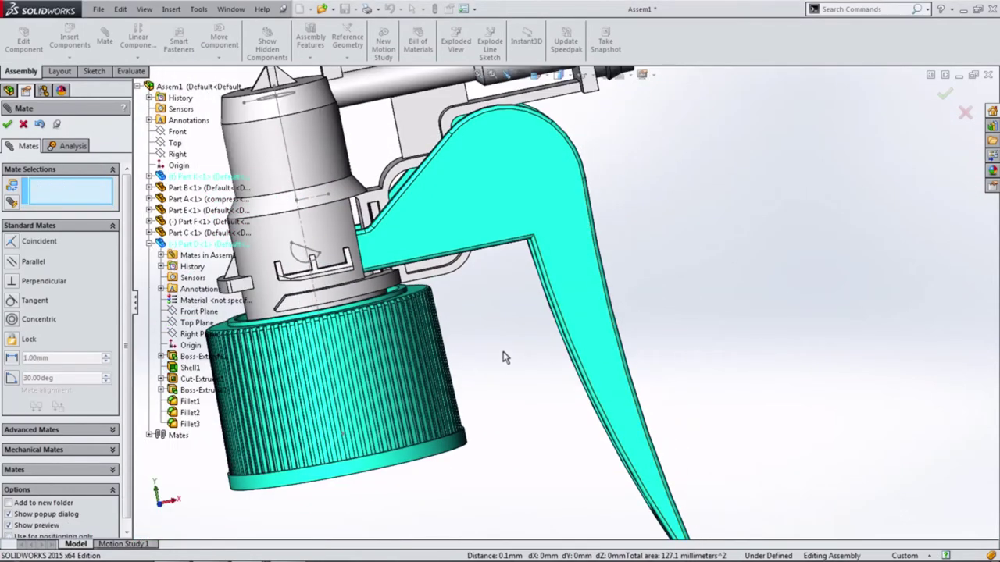
pyautogui.scroll(3, 504, 357)
pyautogui.moveTo(579, 257)
pyautogui.mouseDown()
pyautogui.moveTo(569, 303)
pyautogui.moveTo(571, 289)
pyautogui.mouseUp()
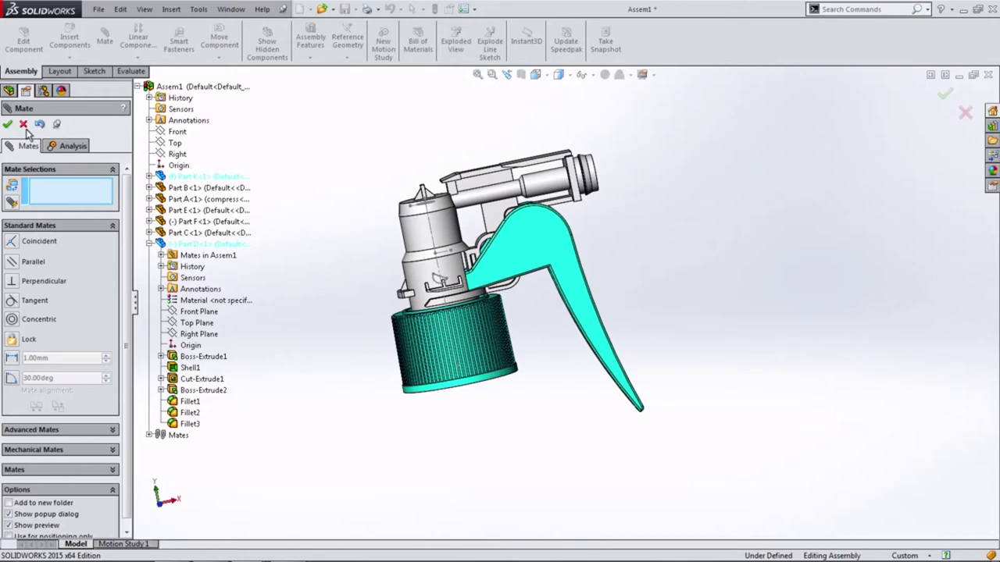
# - Apply a Front-plane section cut, view it from the front, and swing the trigger
pyautogui.press('Escape')
pyautogui.click(507, 74)
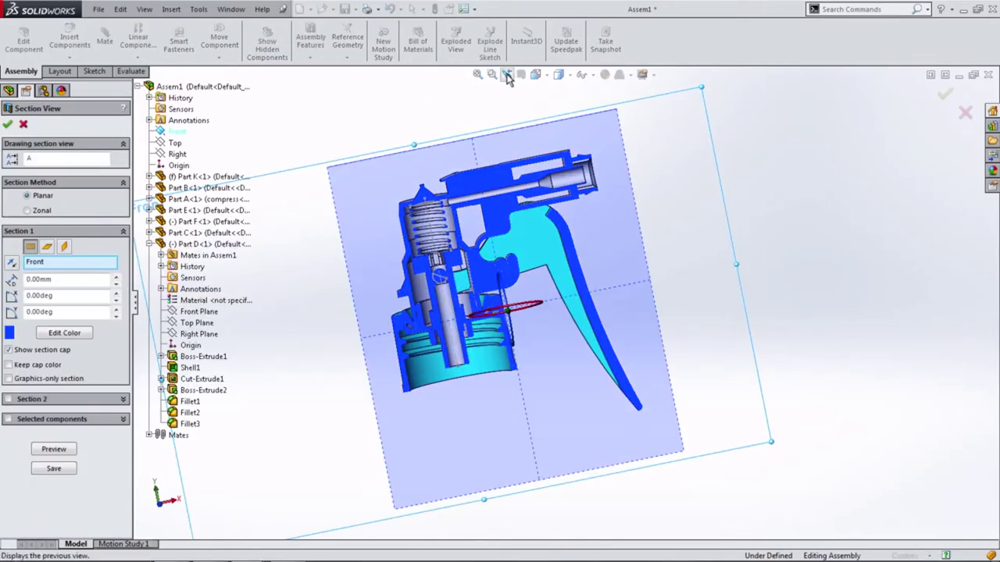
pyautogui.click(7, 125)
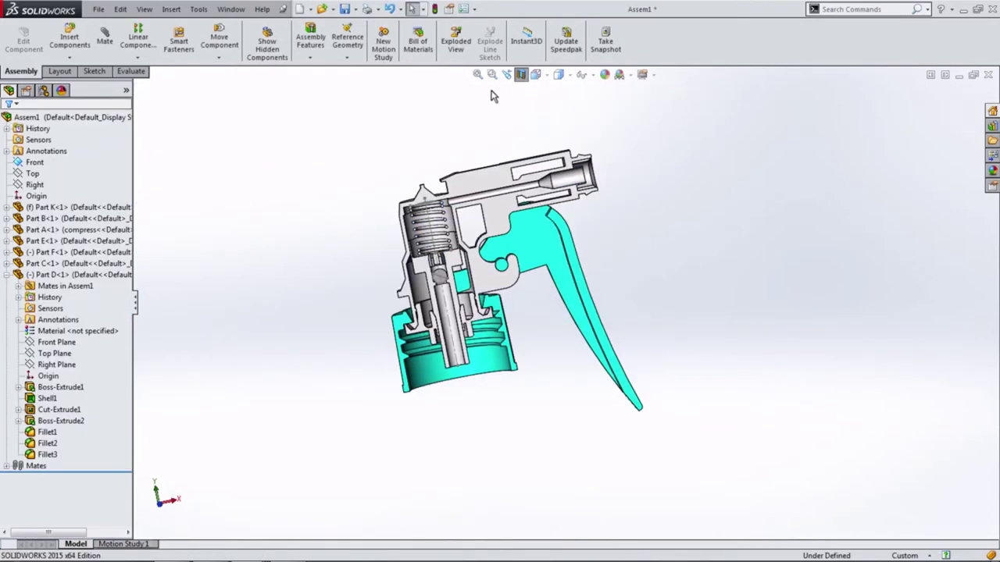
pyautogui.click(536, 74)
pyautogui.click(549, 121)
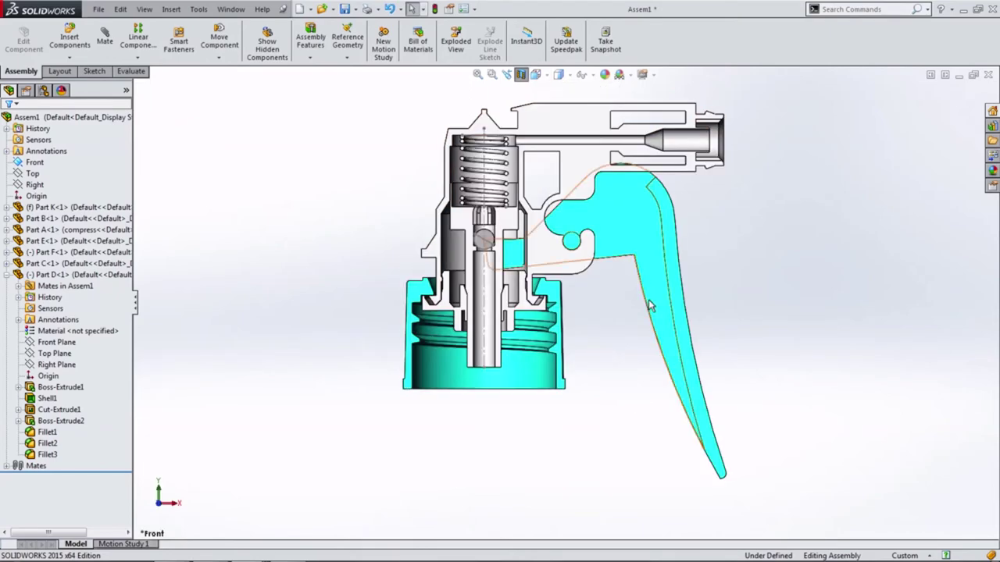
pyautogui.moveTo(618, 324); pyautogui.dragTo(512, 313)
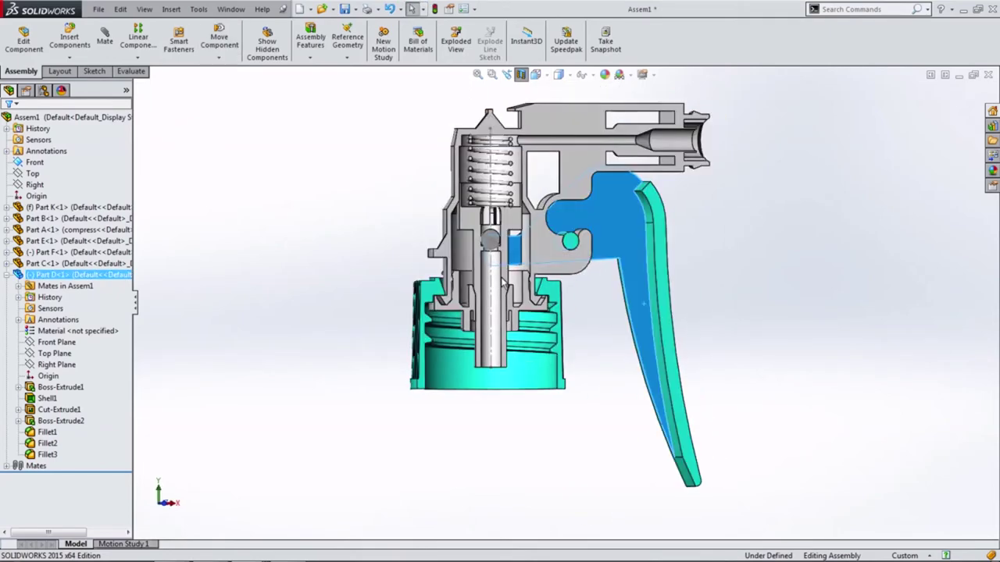
pyautogui.moveTo(512, 312); pyautogui.dragTo(478, 136, button='middle')
pyautogui.scroll(-5, 497, 260)
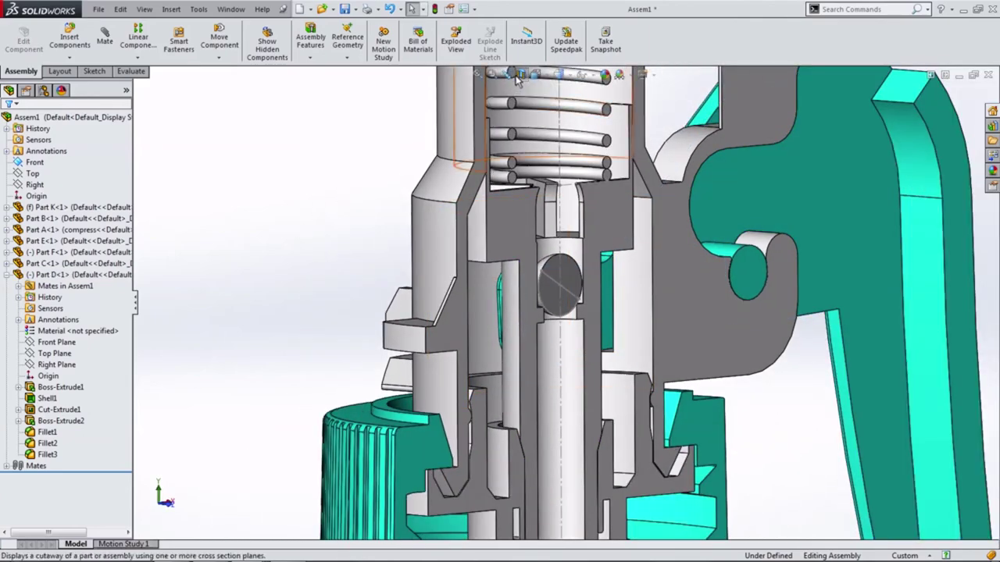
# - Switch the section cut to the Right plane and nudge the trigger's nub inside the body
pyautogui.click(521, 75)
pyautogui.click(521, 75)
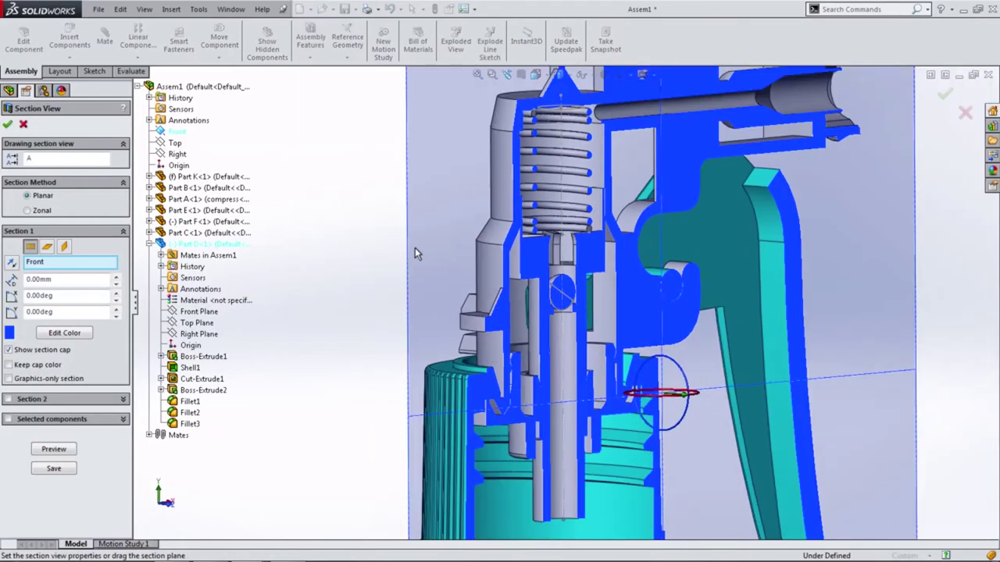
pyautogui.click(48, 249)
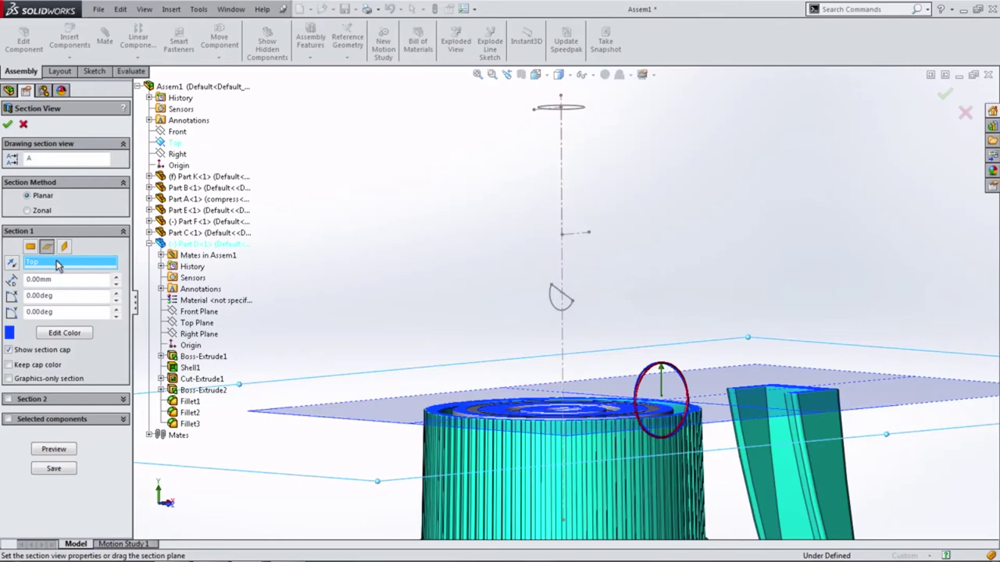
pyautogui.click(65, 247)
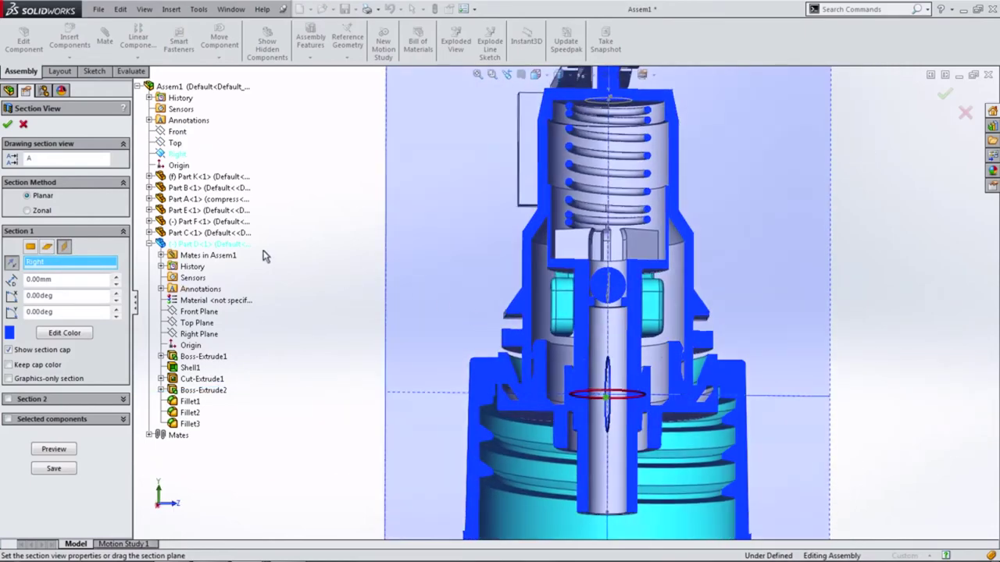
pyautogui.click(9, 127)
pyautogui.scroll(-3, 576, 239)
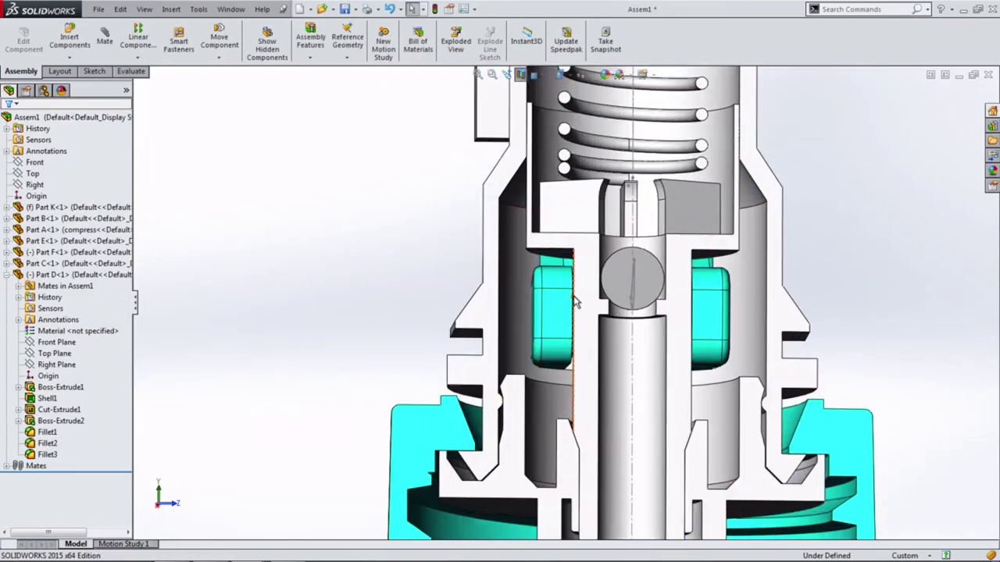
pyautogui.moveTo(576, 239)
pyautogui.mouseDown(button='middle')
pyautogui.moveTo(610, 306)
pyautogui.moveTo(593, 301)
pyautogui.mouseUp(button='middle')
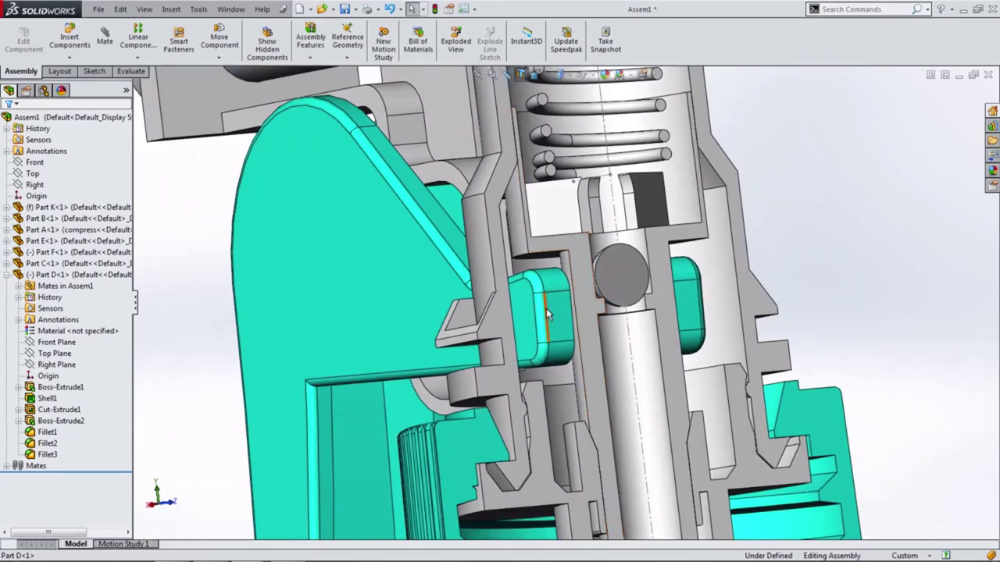
pyautogui.moveTo(560, 306); pyautogui.dragTo(556, 304)
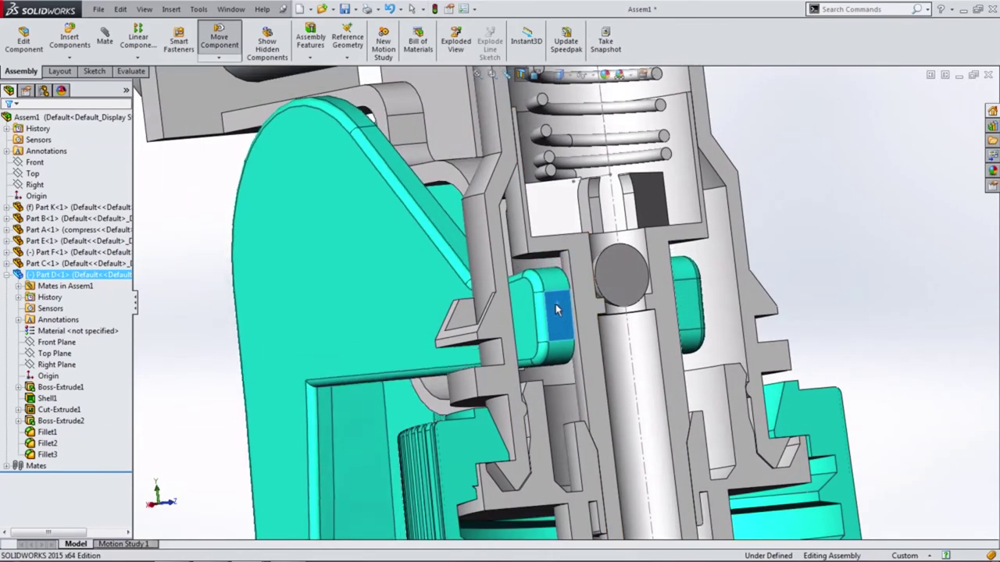
pyautogui.click(839, 226)
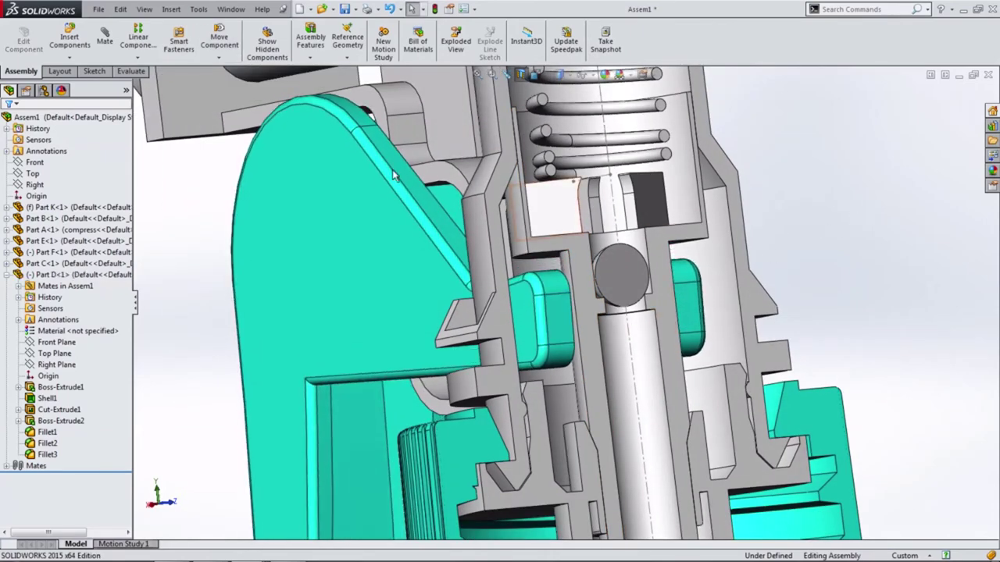
# - Add a tangent mate between Part D's nub face and the touching Part E face, then zoom to fit
pyautogui.click(115, 45)
pyautogui.click(550, 286)
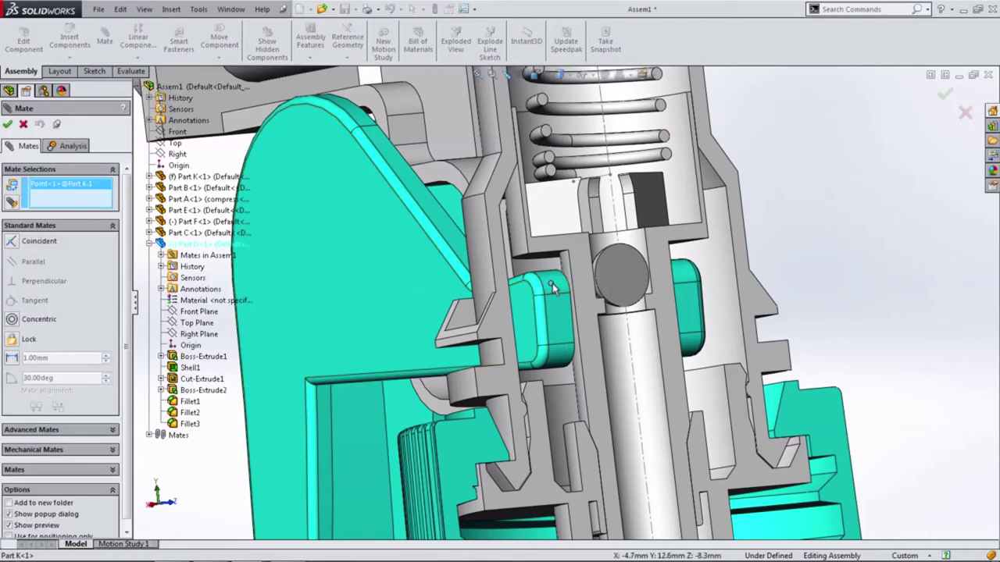
pyautogui.click(552, 288)
pyautogui.click(564, 292)
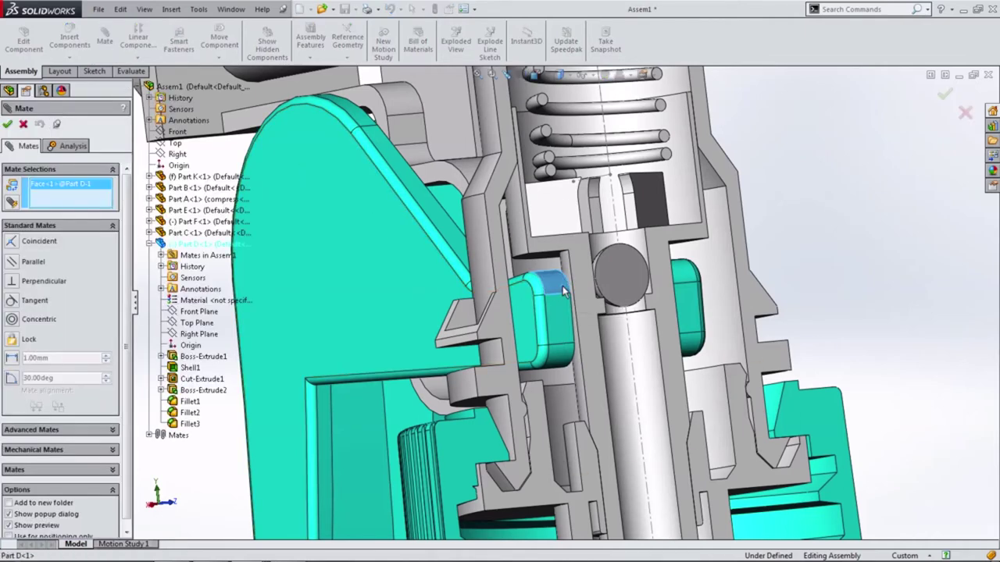
pyautogui.moveTo(564, 293); pyautogui.dragTo(553, 264, button='middle')
pyautogui.click(551, 262)
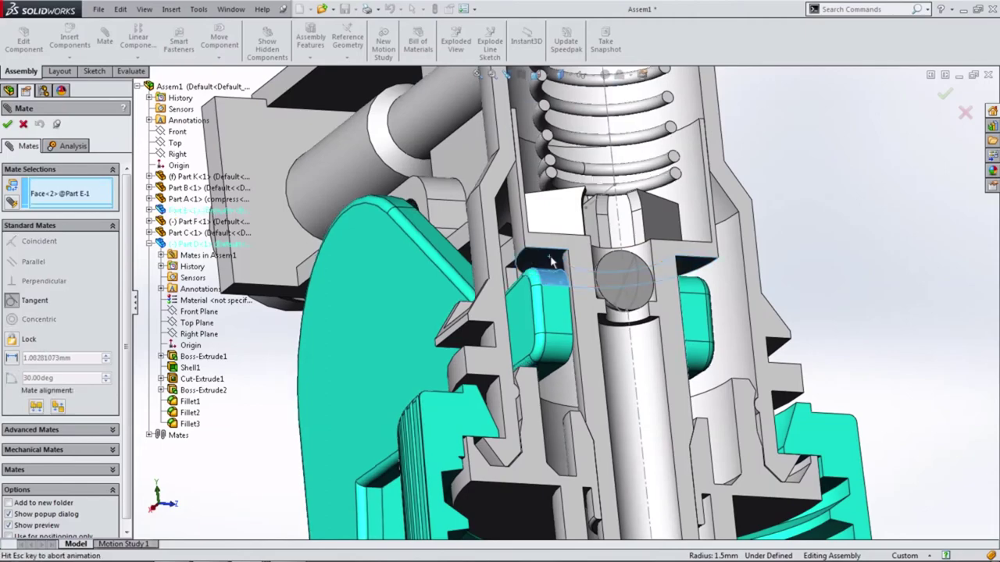
pyautogui.click(648, 247)
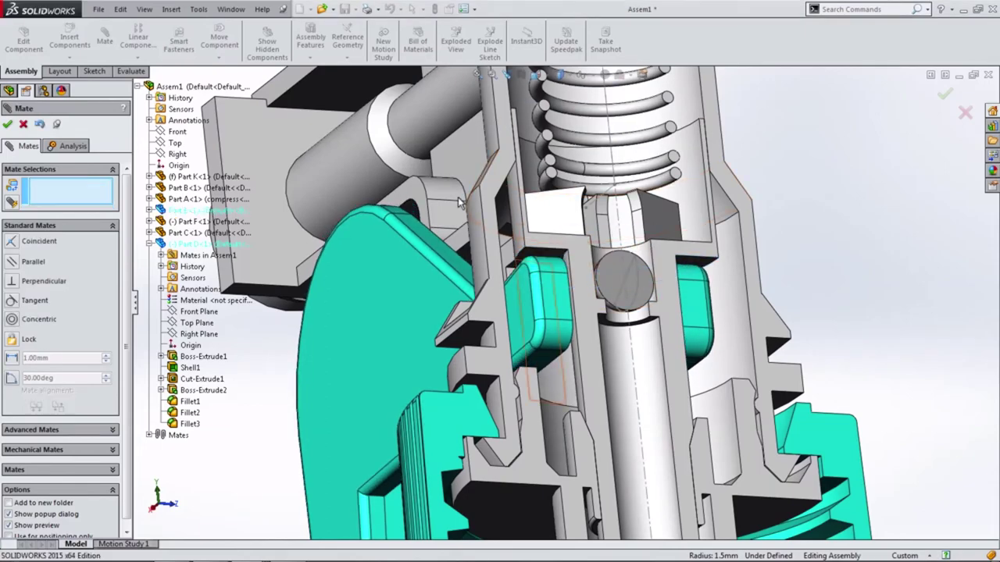
pyautogui.moveTo(648, 247); pyautogui.dragTo(388, 311, button='middle')
pyautogui.press('f')
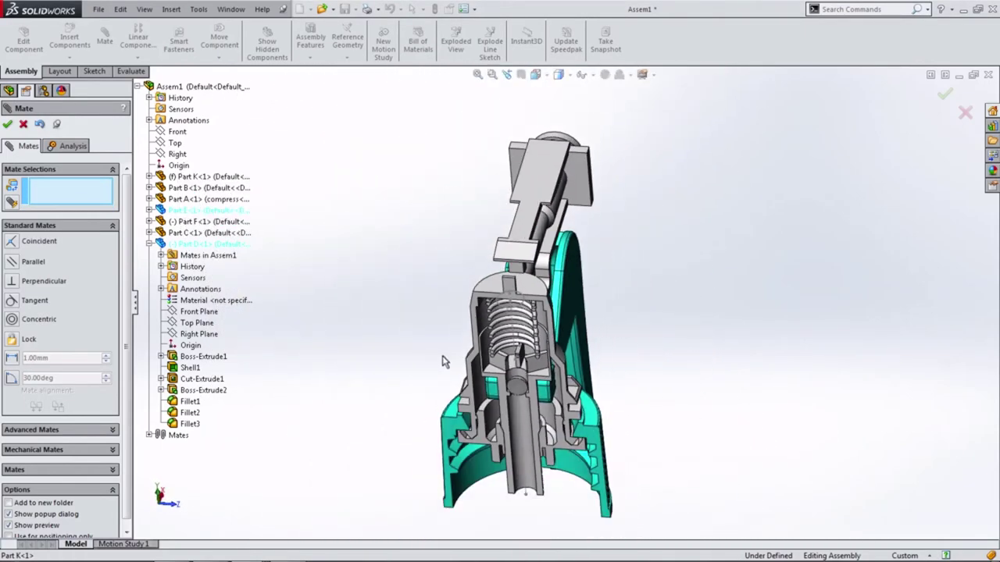
# - Show the uncut assembly from the front, zoomed to fit
pyautogui.click(8, 125)
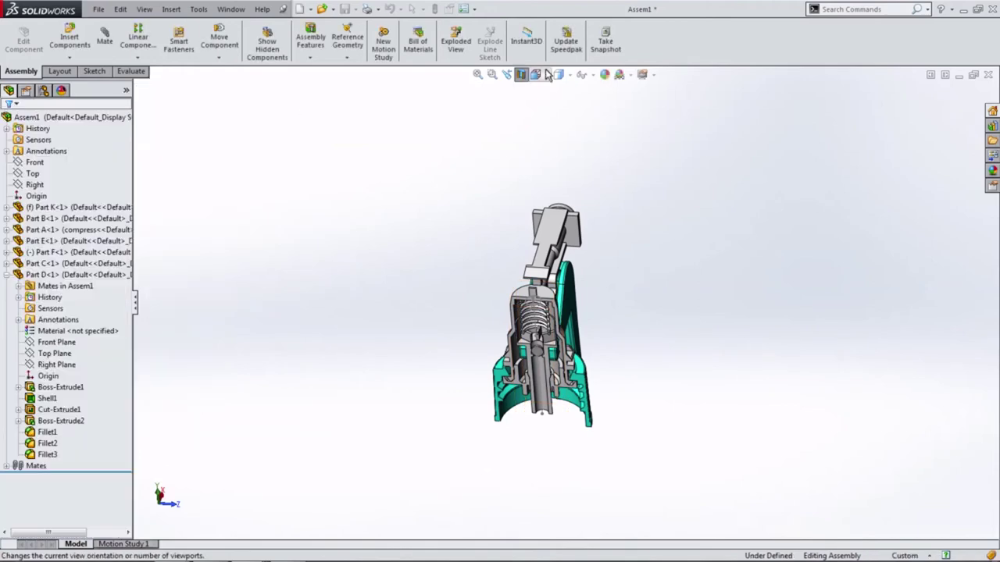
pyautogui.click(521, 74)
pyautogui.click(535, 128)
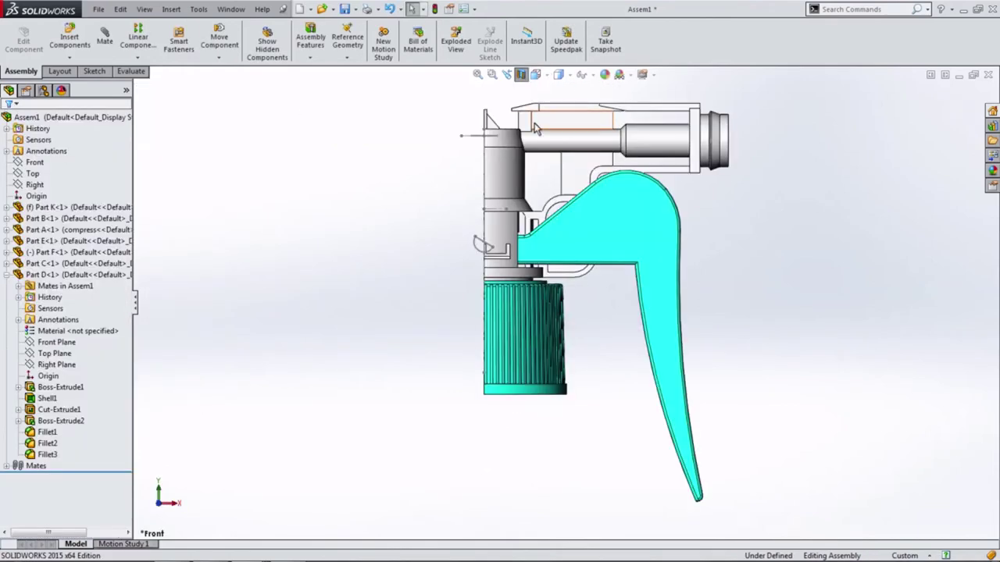
pyautogui.click(521, 74)
pyautogui.click(660, 374)
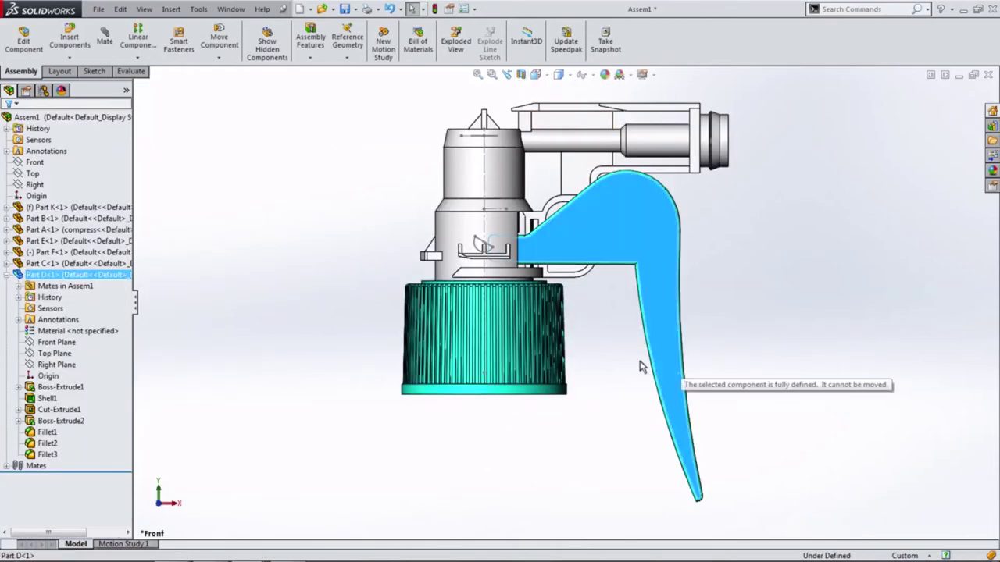
pyautogui.click(618, 394)
pyautogui.press('f')
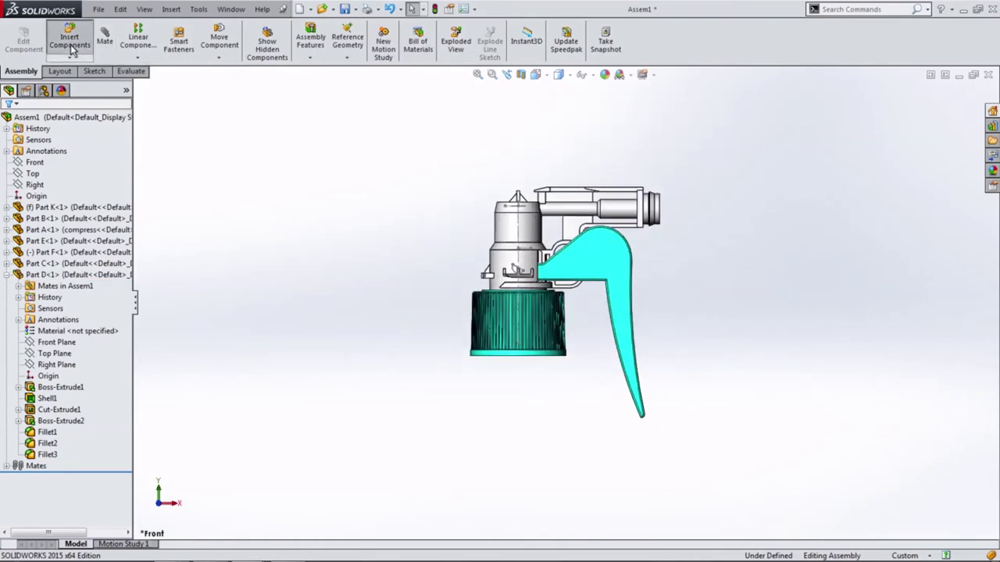
# - Insert Part H, the small pin, left of the sprayer body
pyautogui.click(70, 47)
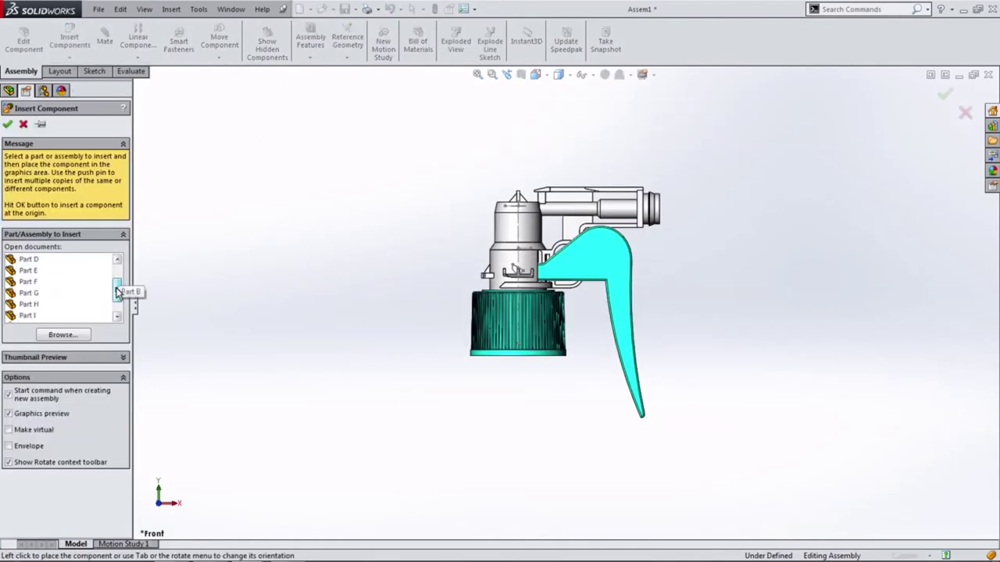
pyautogui.click(78, 282)
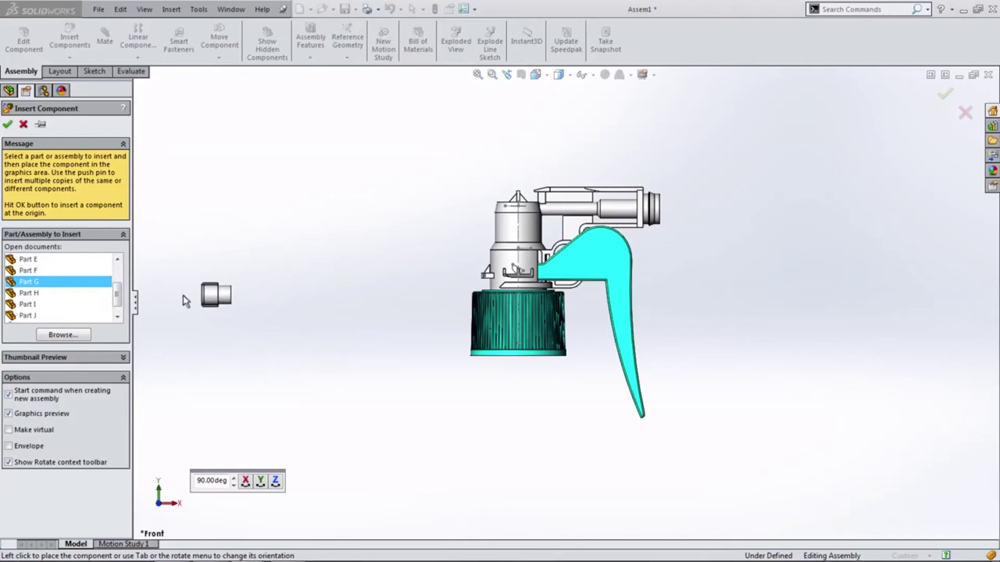
pyautogui.click(31, 271)
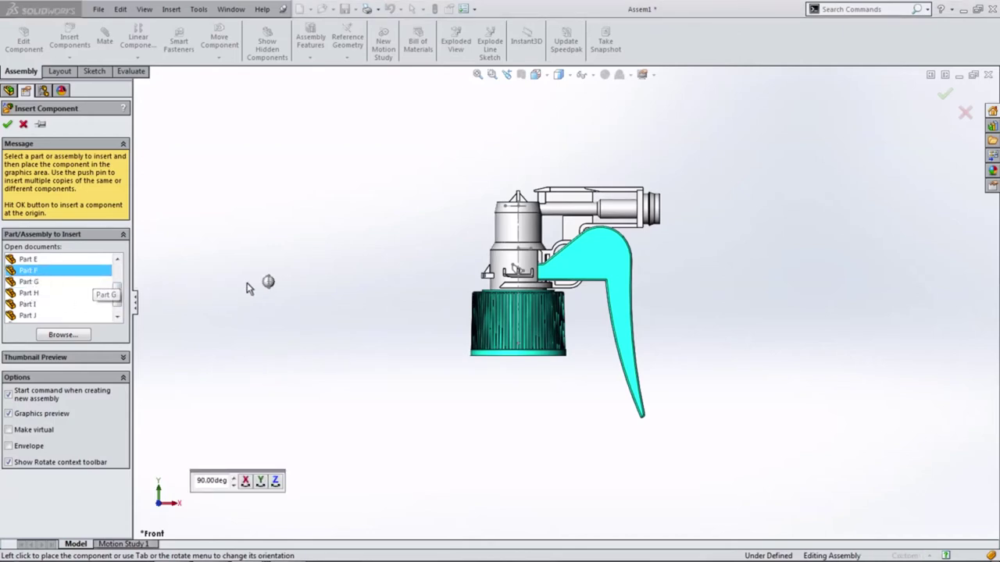
pyautogui.click(31, 293)
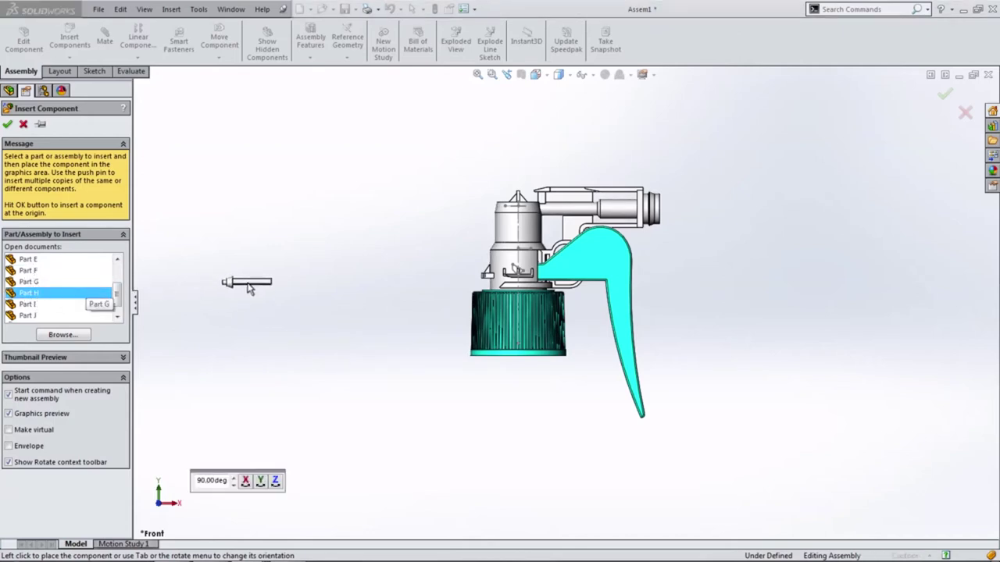
pyautogui.click(249, 288)
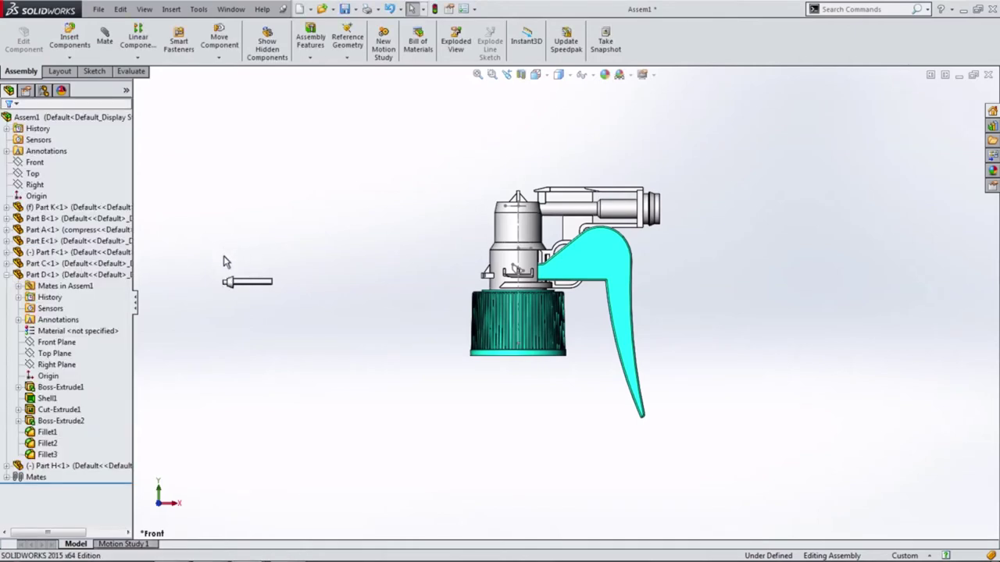
# - Mate Part H's Front Plane coincident with the assembly Front plane, then drag the pin toward the body
pyautogui.click(8, 467)
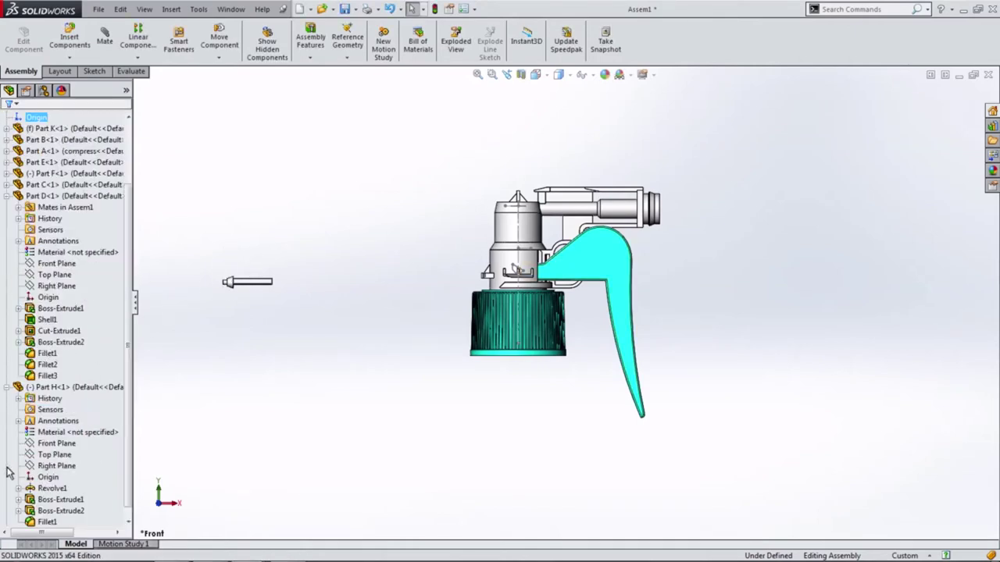
pyautogui.click(7, 196)
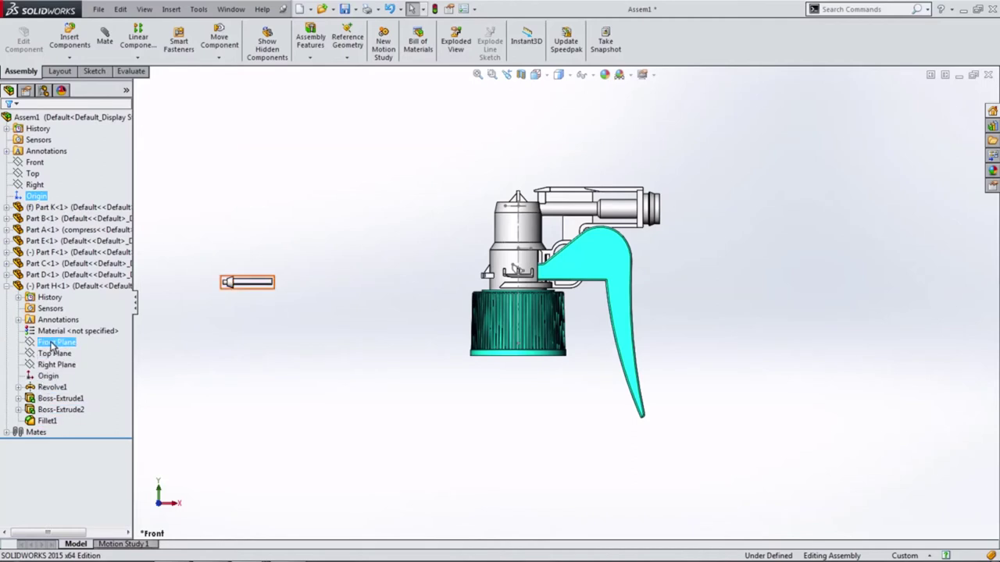
pyautogui.click(51, 344)
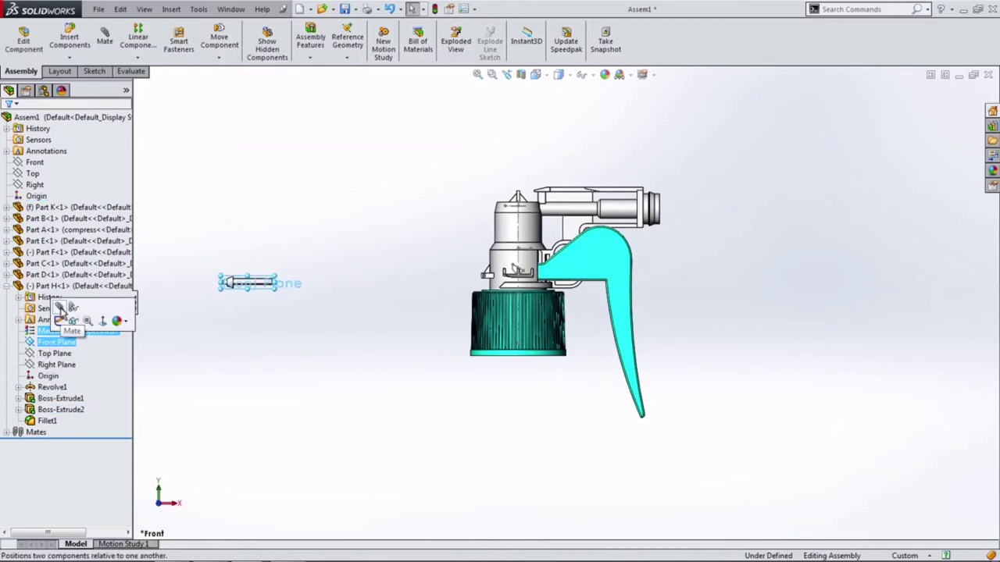
pyautogui.click(60, 310)
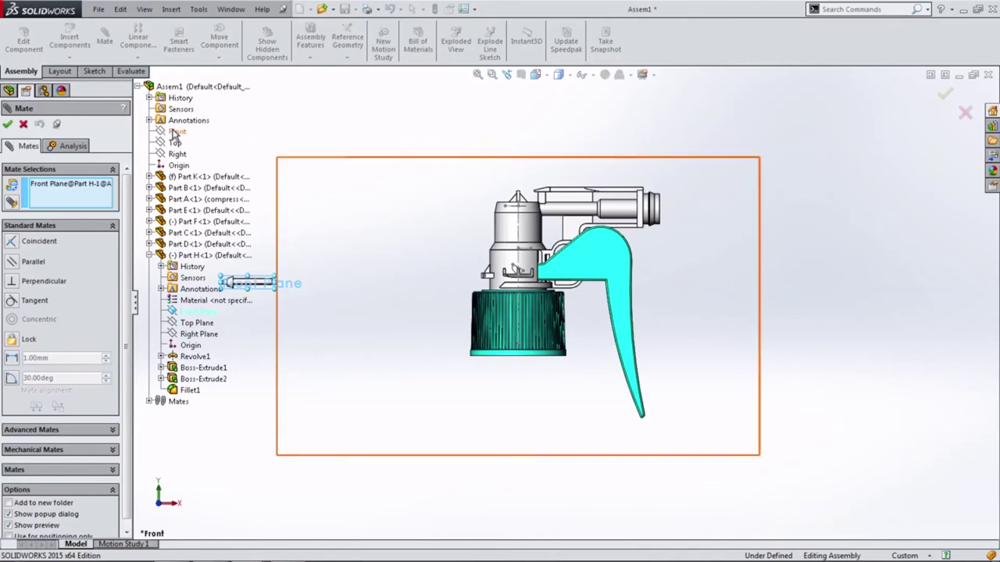
pyautogui.click(174, 132)
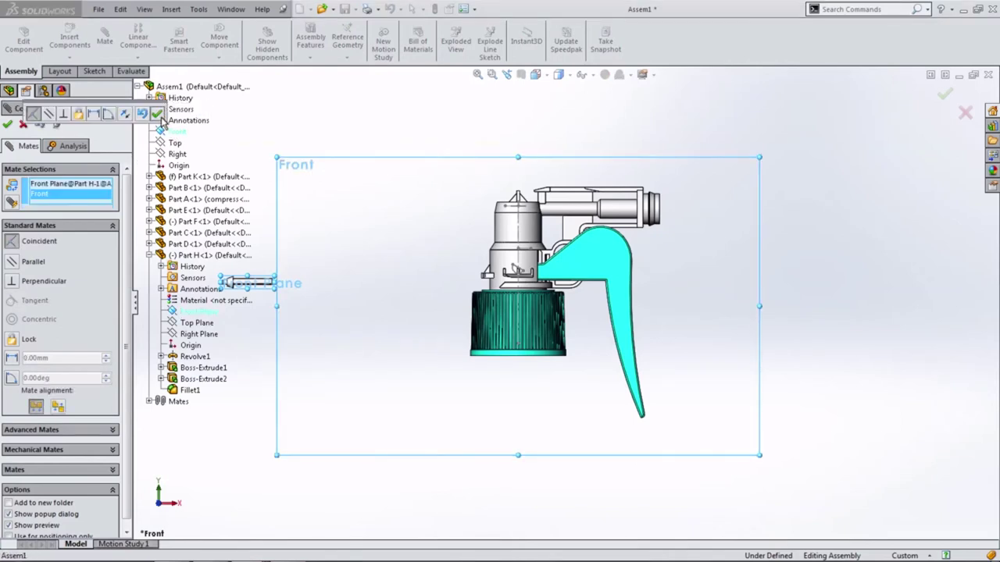
pyautogui.click(157, 114)
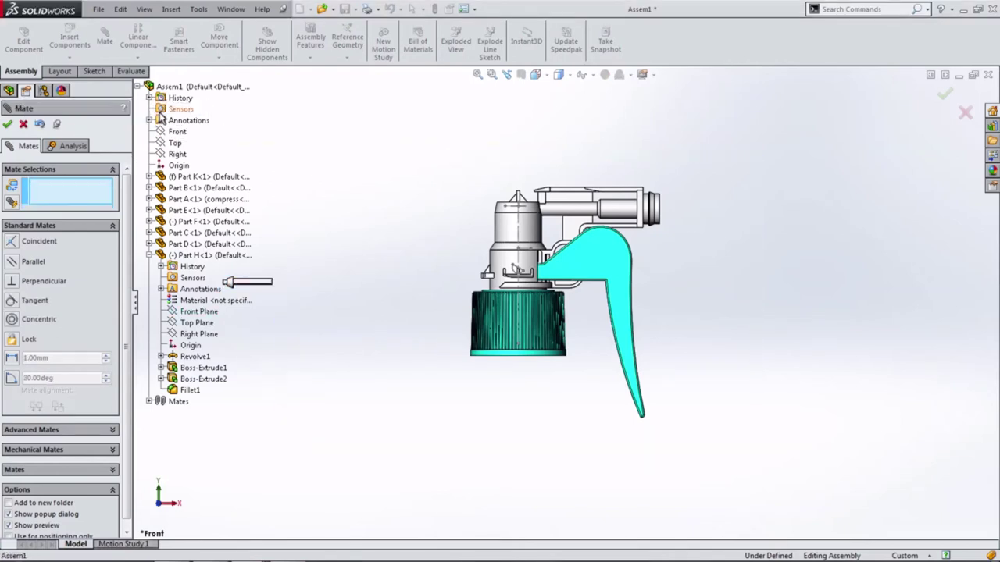
pyautogui.click(9, 125)
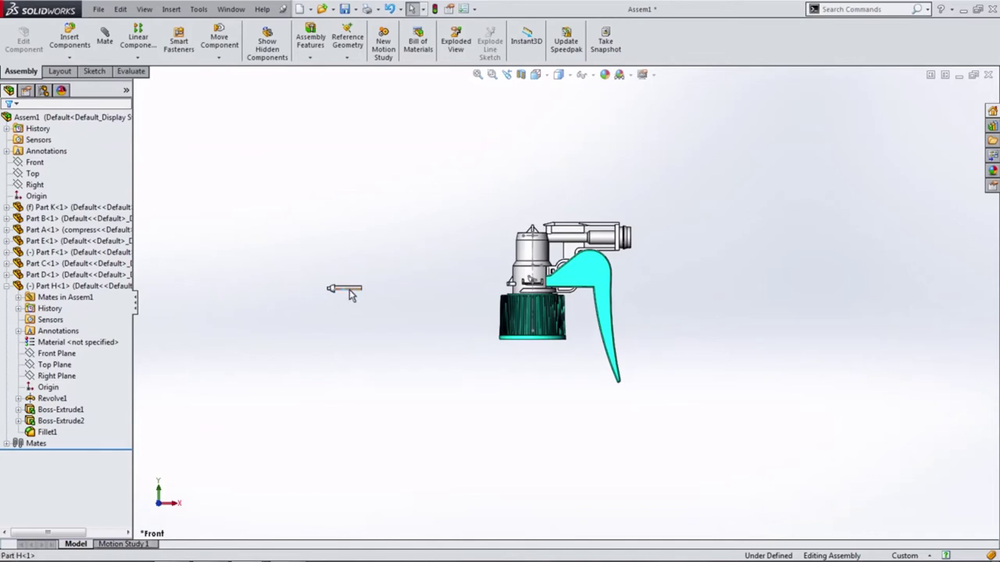
pyautogui.moveTo(349, 294); pyautogui.dragTo(477, 239)
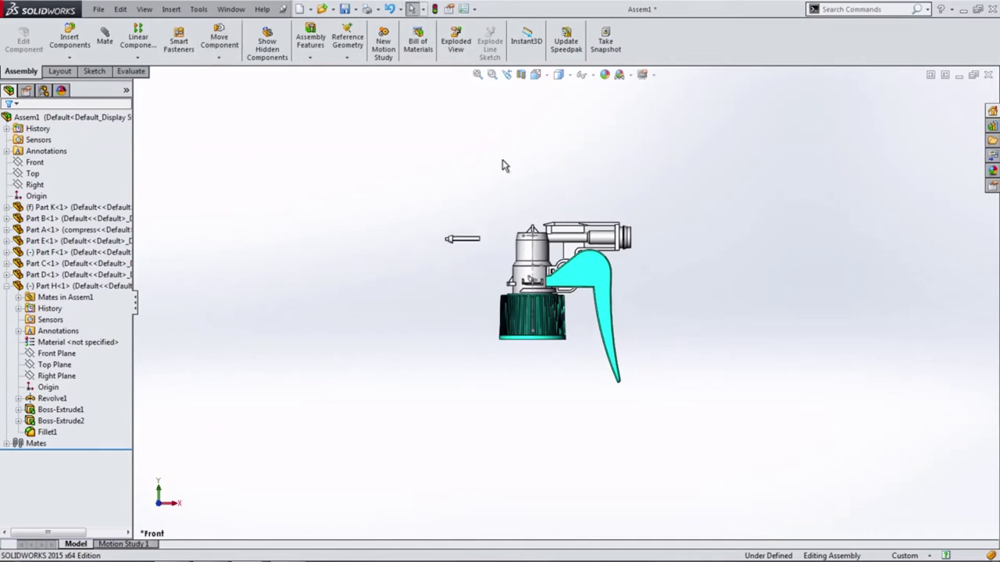
# - Apply a section view cut along the Front plane
pyautogui.click(526, 72)
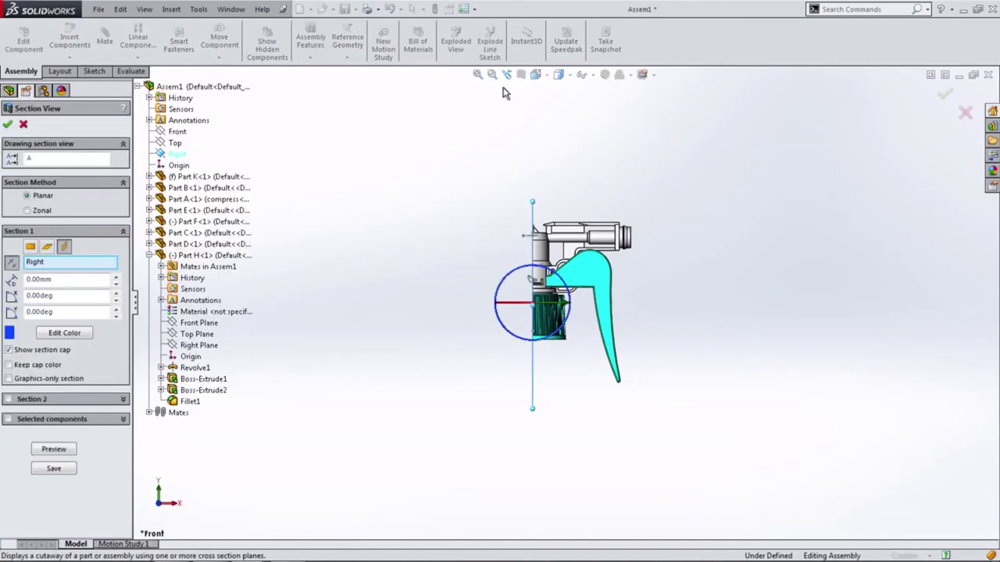
pyautogui.click(30, 247)
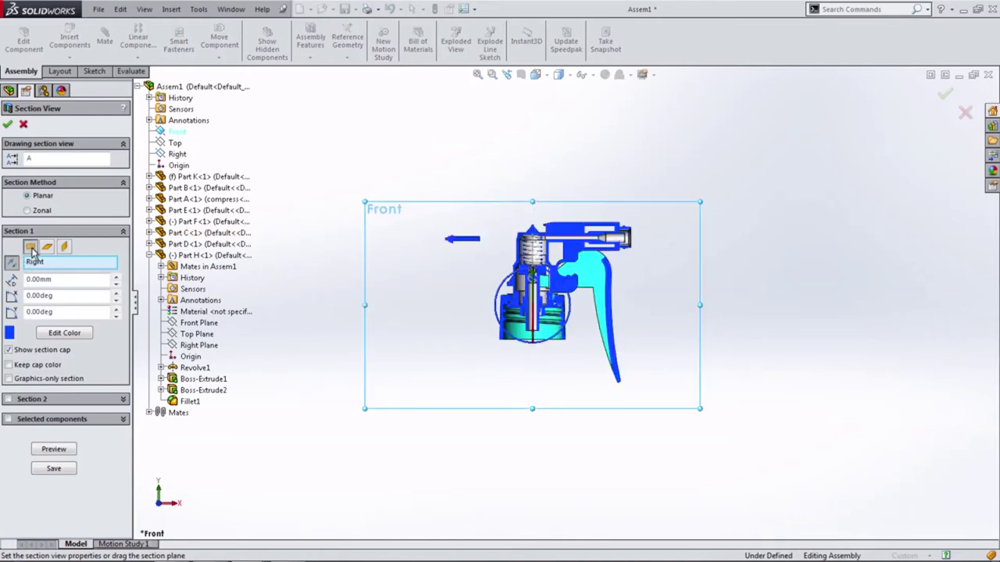
pyautogui.click(8, 126)
pyautogui.scroll(-3, 606, 192)
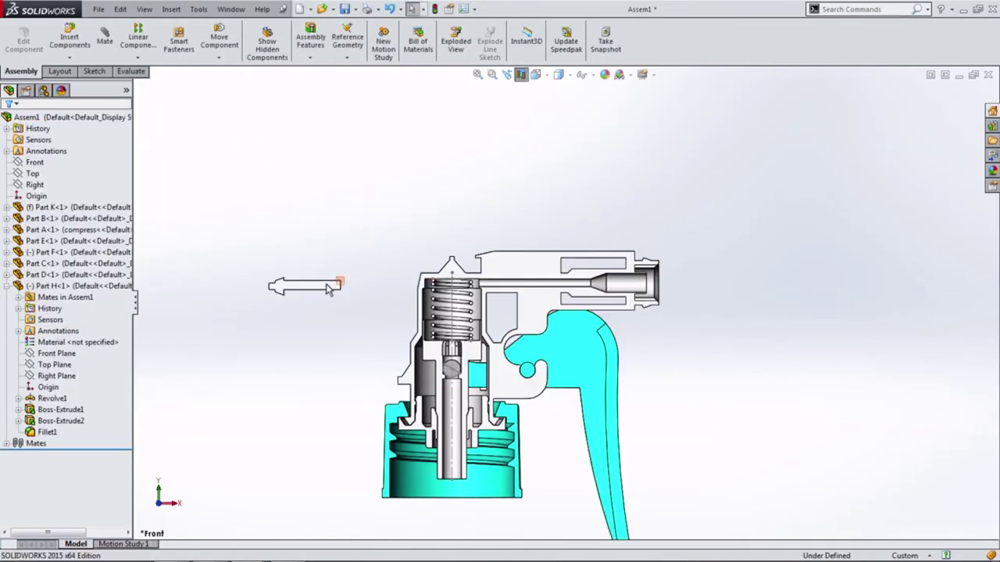
# - Drag the Part H pin into the nozzle's outlet bore and orbit to an edge-on view
pyautogui.moveTo(329, 289); pyautogui.dragTo(617, 283)
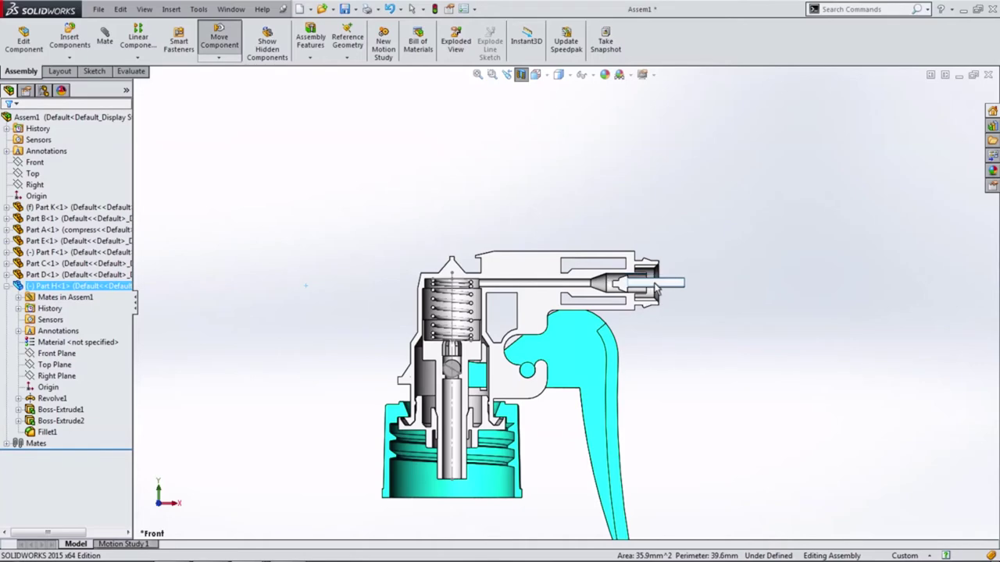
pyautogui.press('Escape')
pyautogui.scroll(-3, 657, 289)
pyautogui.press('Escape')
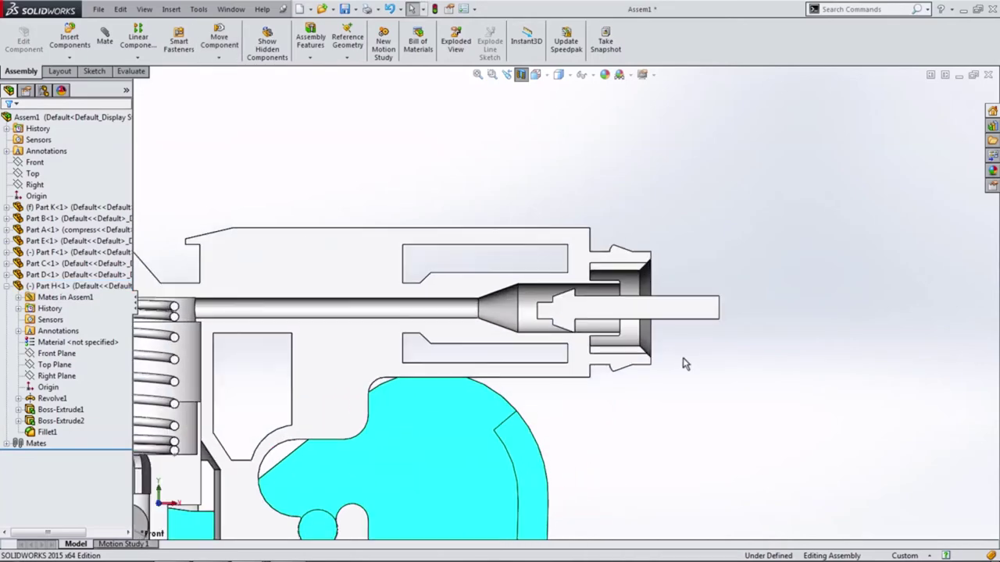
pyautogui.scroll(-2, 613, 314)
pyautogui.moveTo(614, 387)
pyautogui.mouseDown(button='middle')
pyautogui.moveTo(562, 401)
pyautogui.moveTo(564, 383)
pyautogui.moveTo(716, 388)
pyautogui.mouseUp(button='middle')
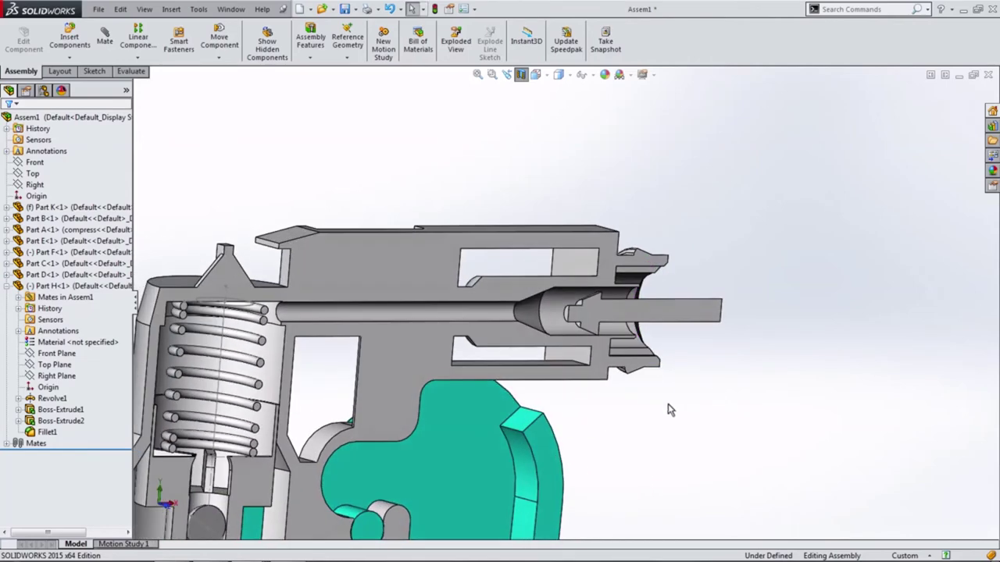
# - Mate Part H's face coincident with the nozzle's inner cone face
pyautogui.scroll(-3, 579, 310)
pyautogui.scroll(-1, 579, 310)
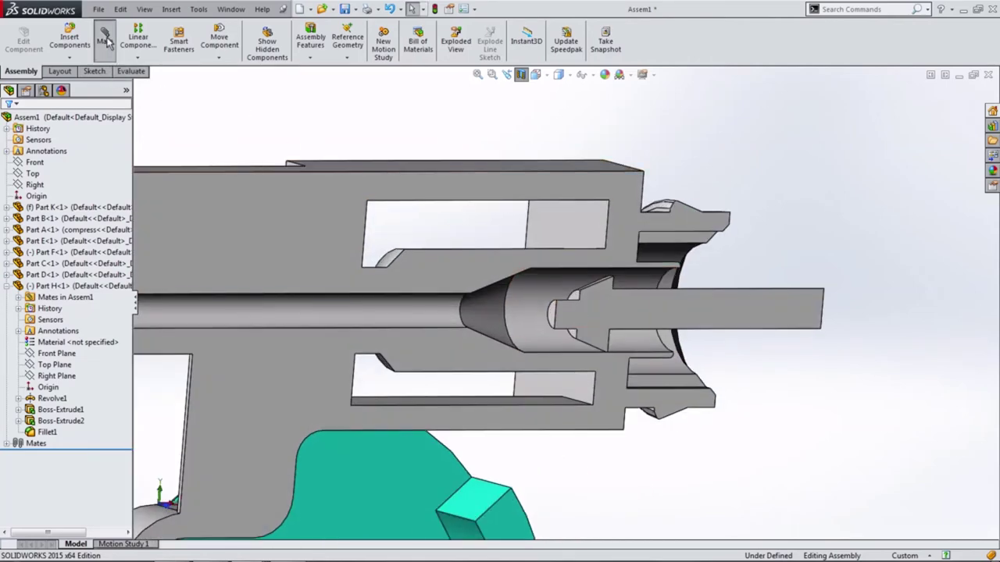
pyautogui.moveTo(458, 258); pyautogui.dragTo(586, 275, button='middle')
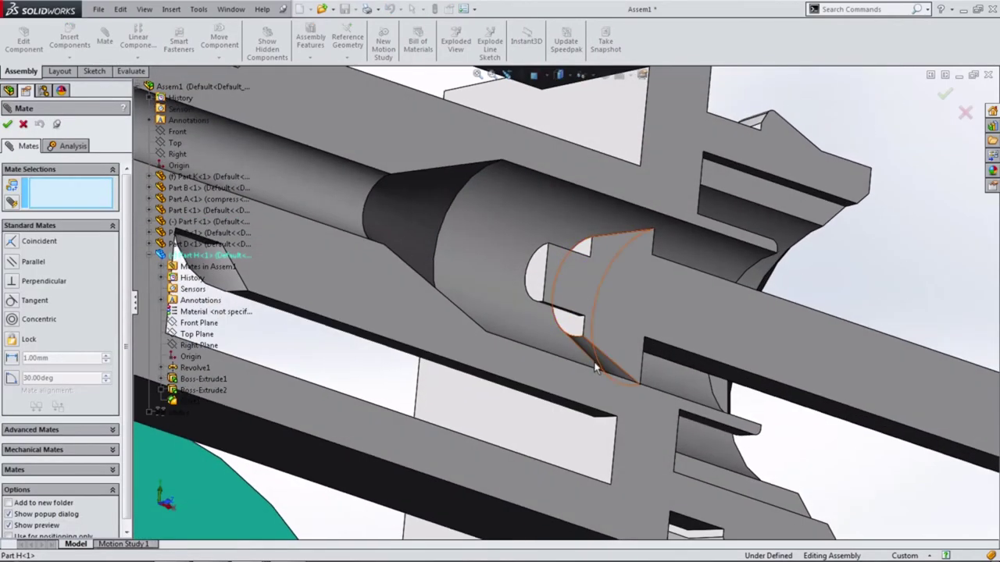
pyautogui.click(597, 363)
pyautogui.click(415, 215)
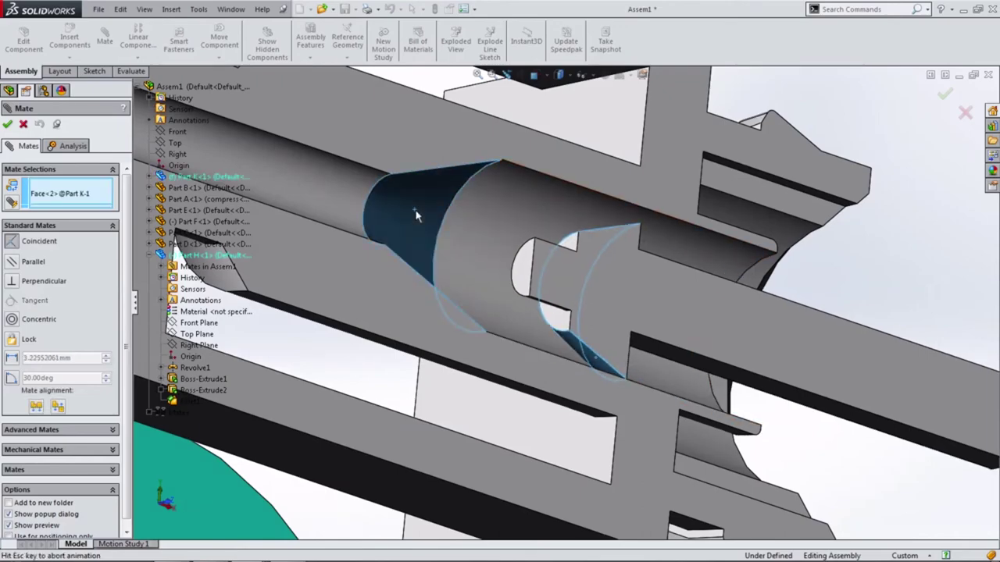
pyautogui.click(400, 196)
pyautogui.scroll(5, 450, 282)
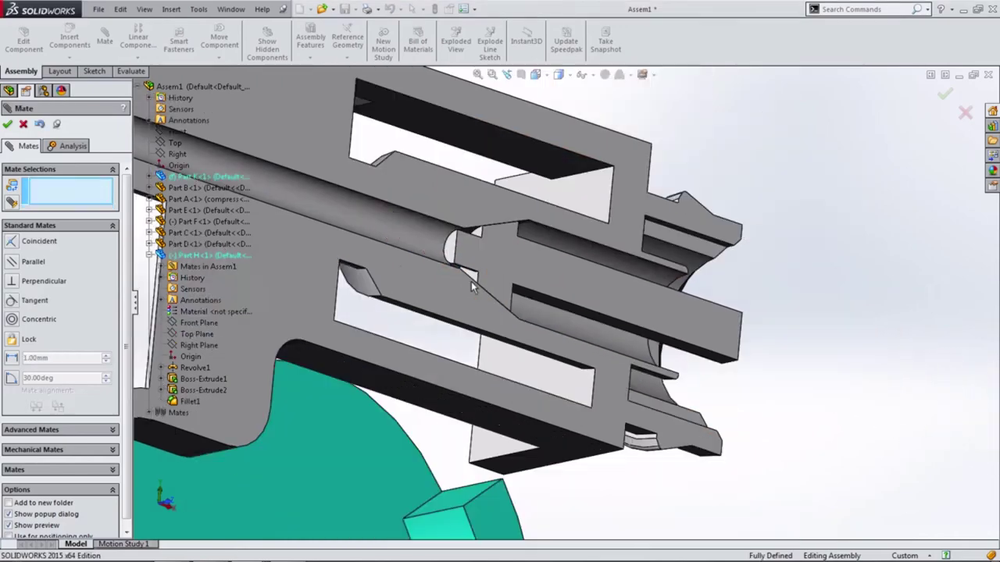
pyautogui.moveTo(450, 288); pyautogui.dragTo(328, 266, button='middle')
pyautogui.scroll(3, 207, 249)
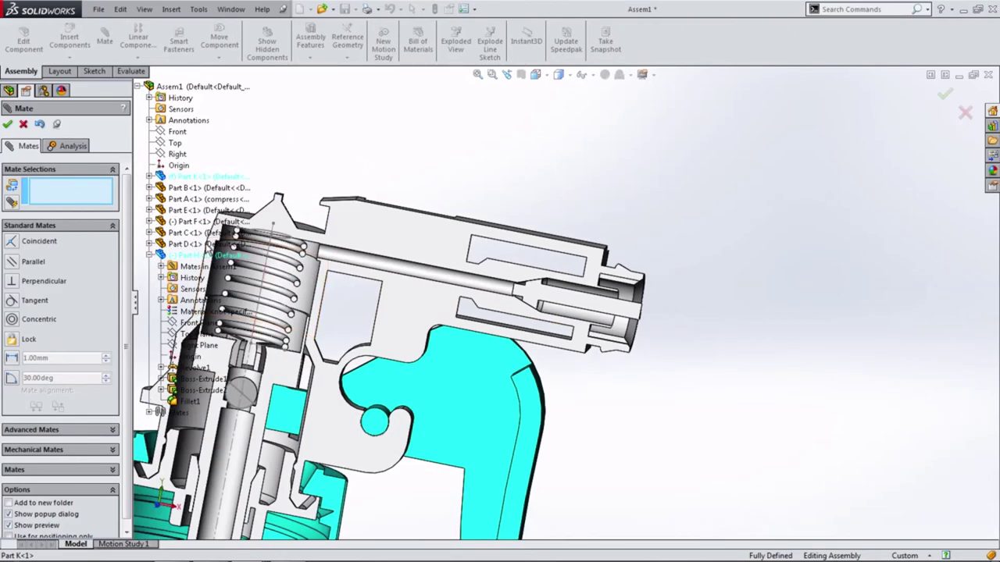
pyautogui.click(8, 125)
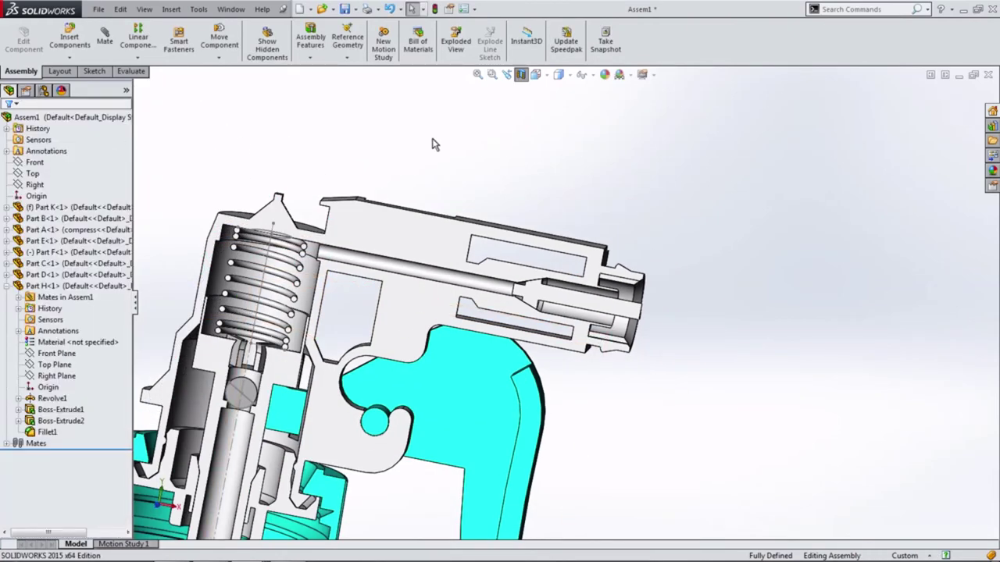
# - Show the assembly in the Front view orientation
pyautogui.click(536, 75)
pyautogui.click(548, 123)
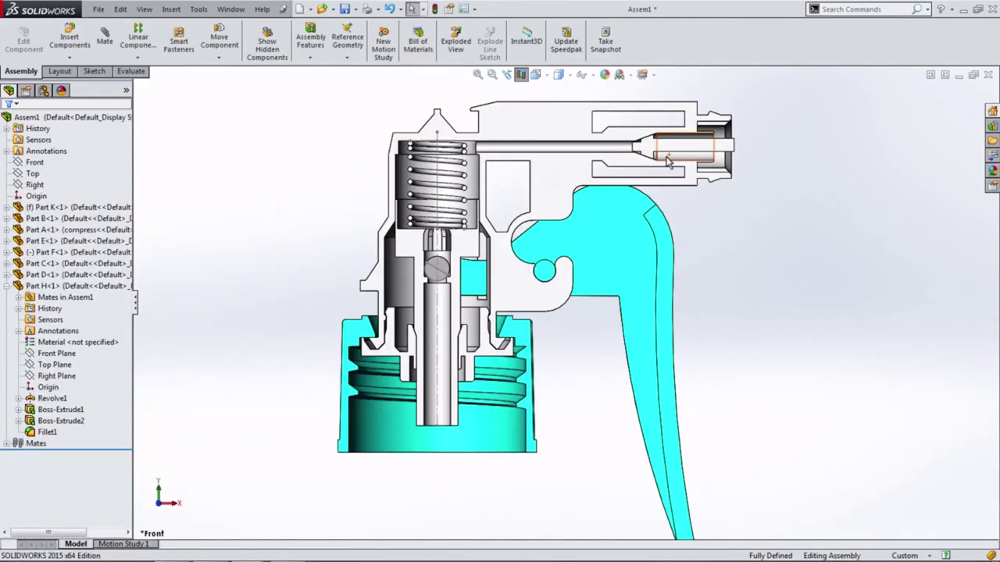
pyautogui.scroll(-2, 735, 148)
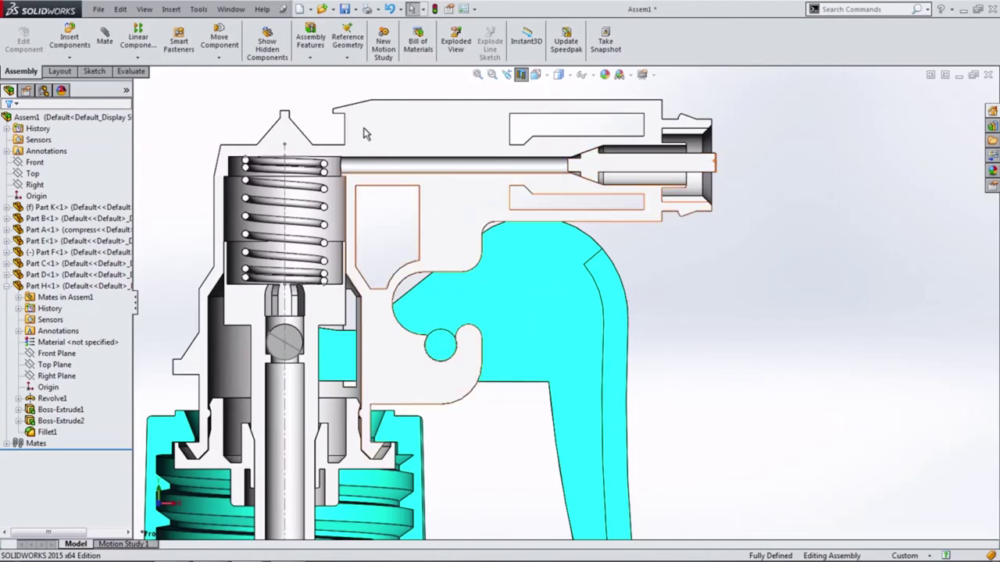
pyautogui.click(69, 37)
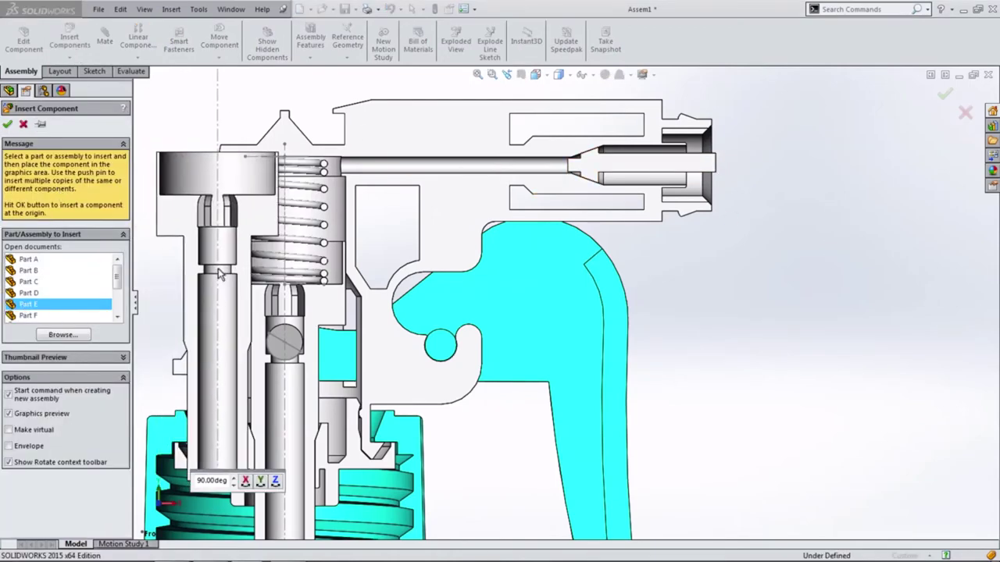
# - Insert Part G and move it to the right of the nozzle
pyautogui.click(33, 317)
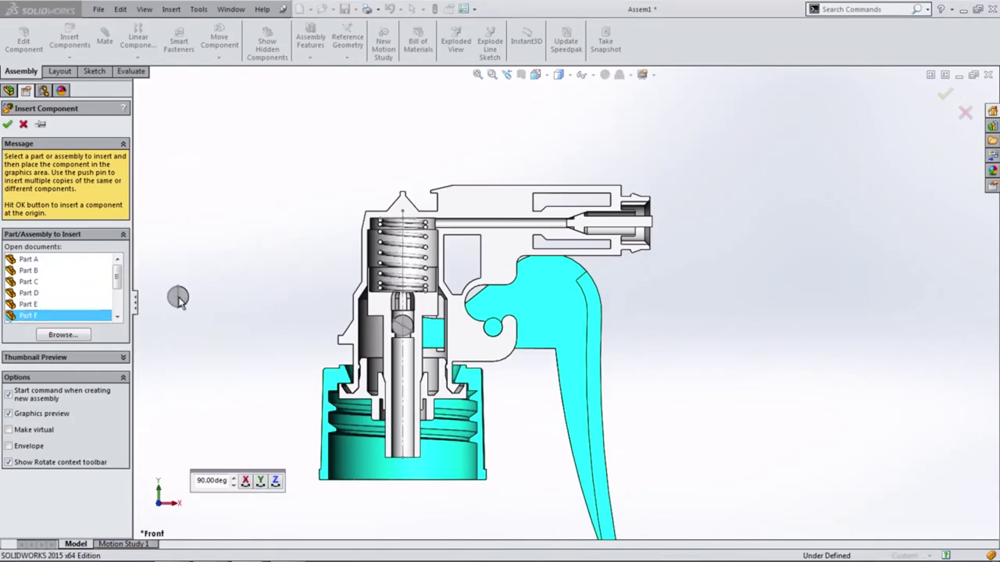
pyautogui.scroll(-1, 117, 297)
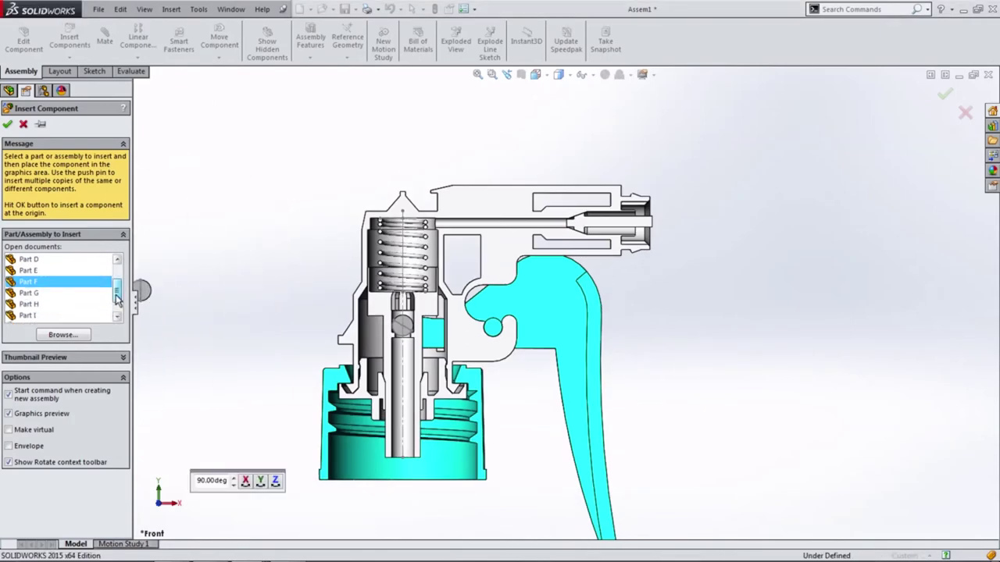
pyautogui.click(29, 293)
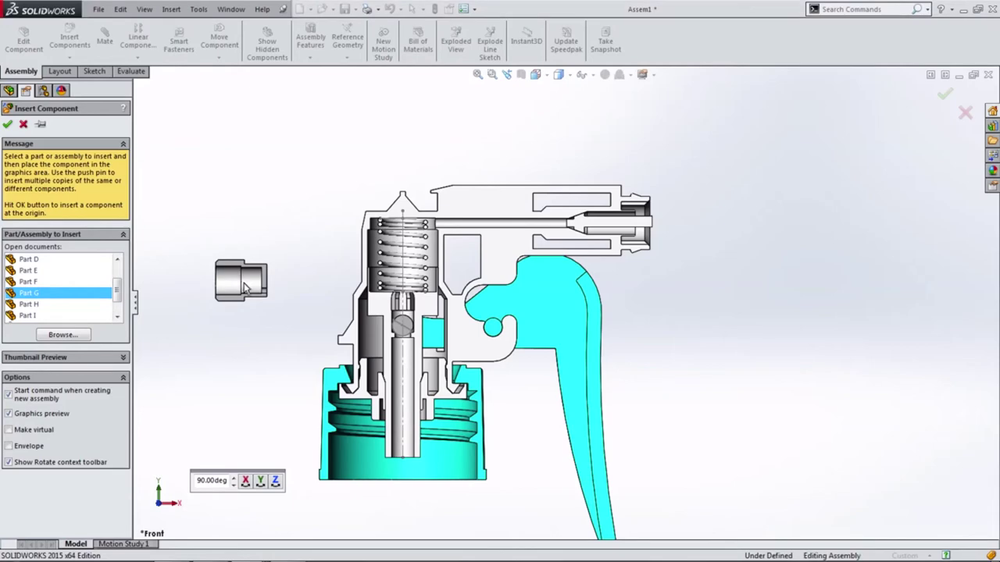
pyautogui.click(245, 288)
pyautogui.moveTo(264, 311); pyautogui.dragTo(215, 385, button='middle')
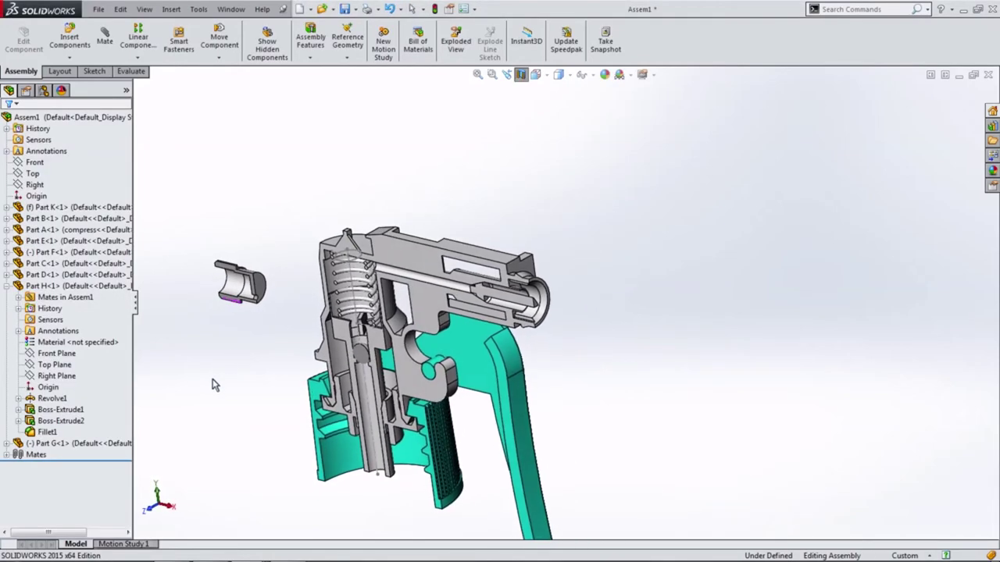
pyautogui.moveTo(234, 286); pyautogui.dragTo(589, 323)
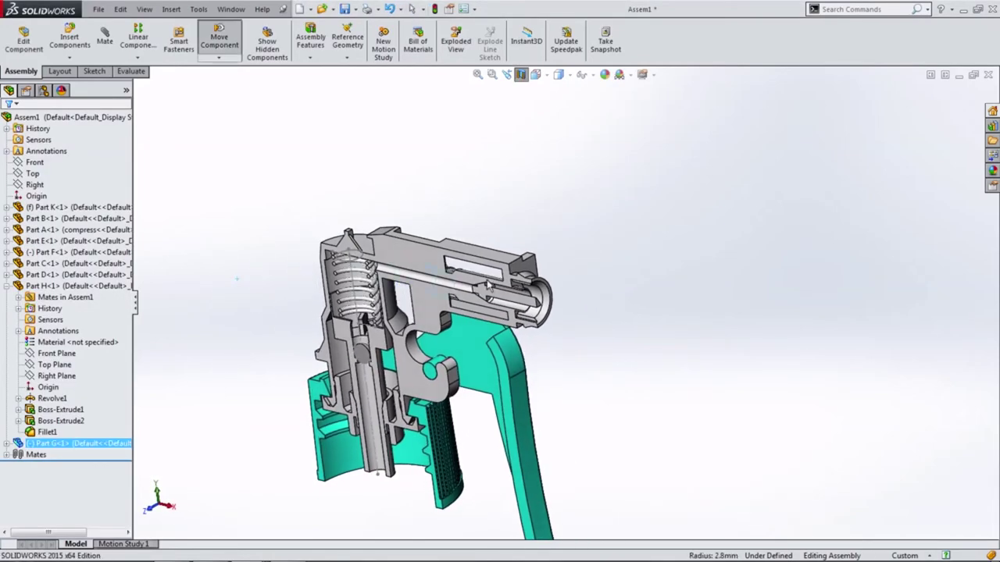
pyautogui.click(565, 377)
# - Mate Part G's Front Plane coincident with the assembly Front plane and test its freedom
pyautogui.click(6, 286)
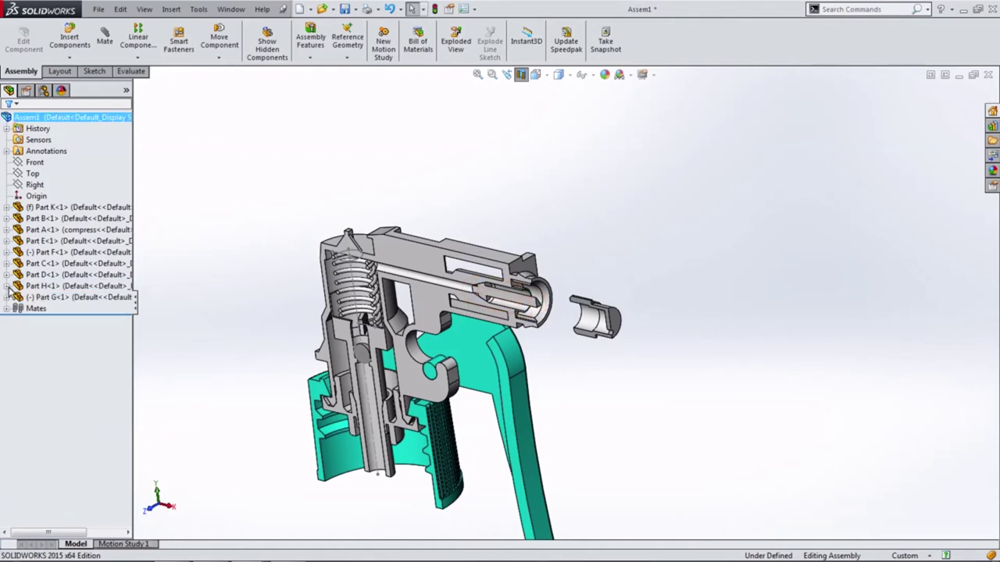
pyautogui.click(6, 298)
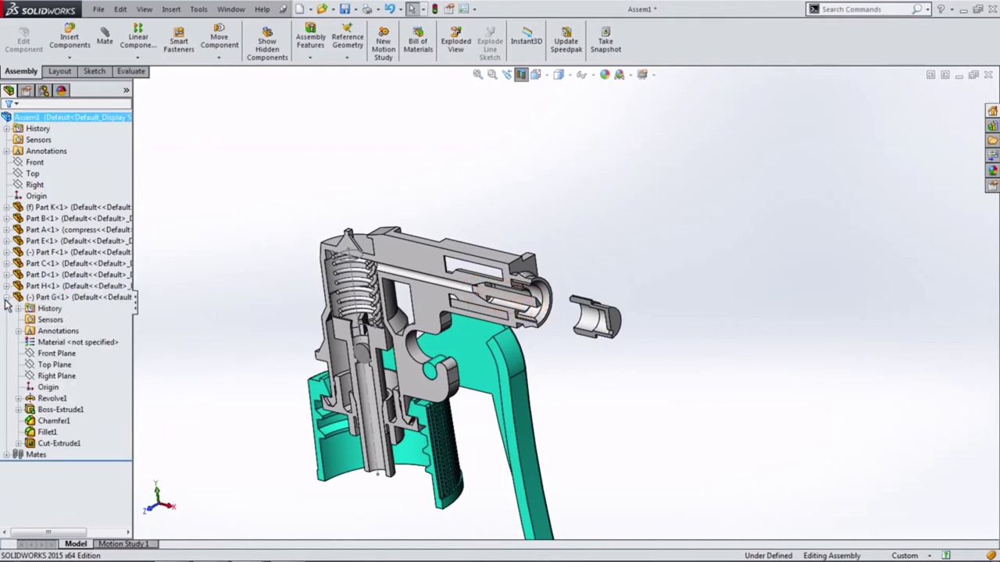
pyautogui.click(57, 355)
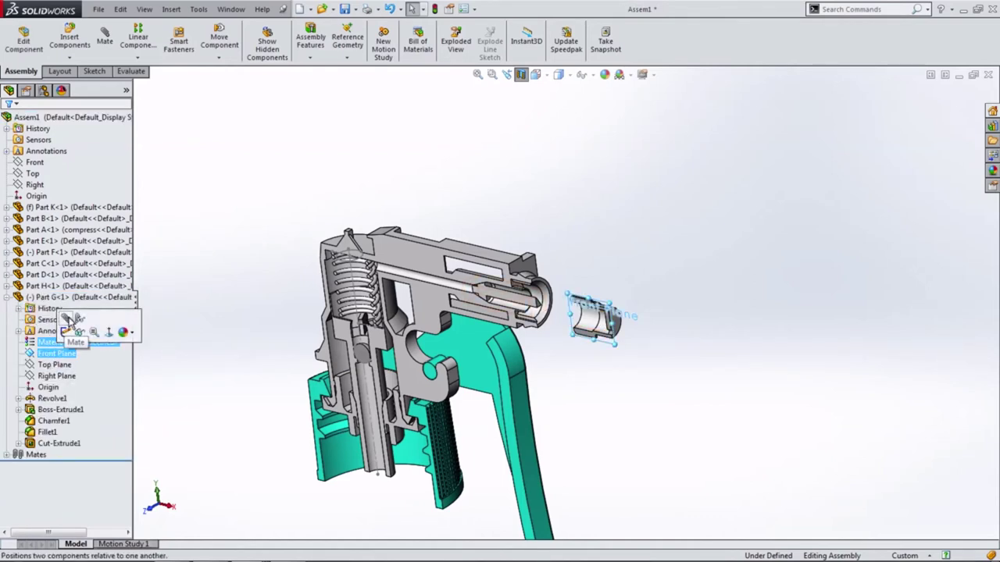
pyautogui.click(67, 319)
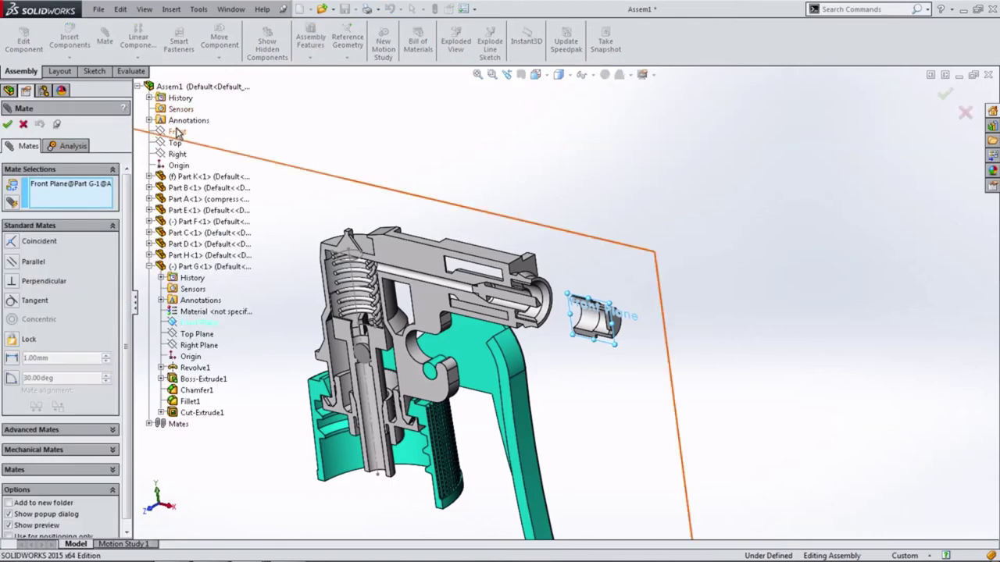
pyautogui.click(175, 133)
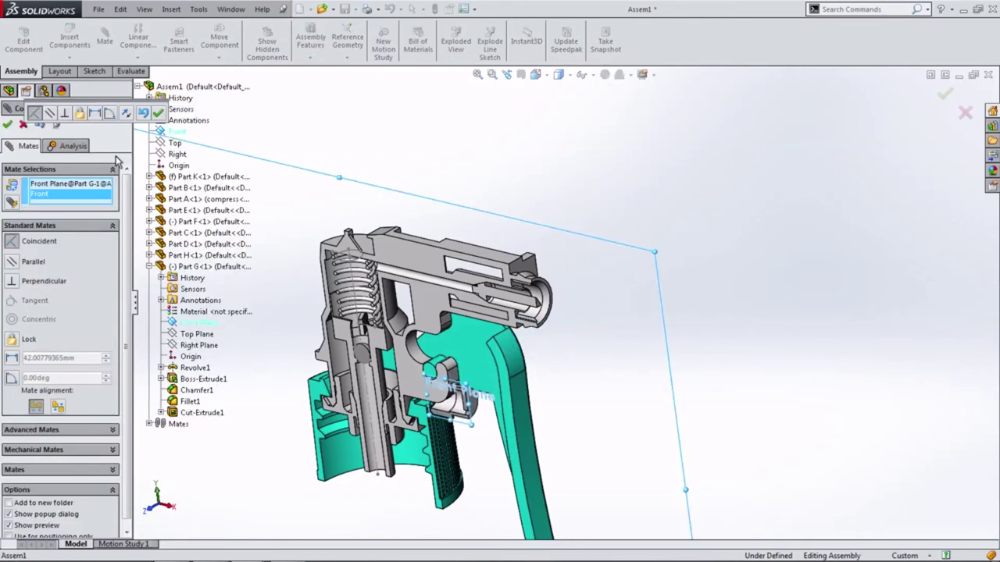
pyautogui.click(158, 113)
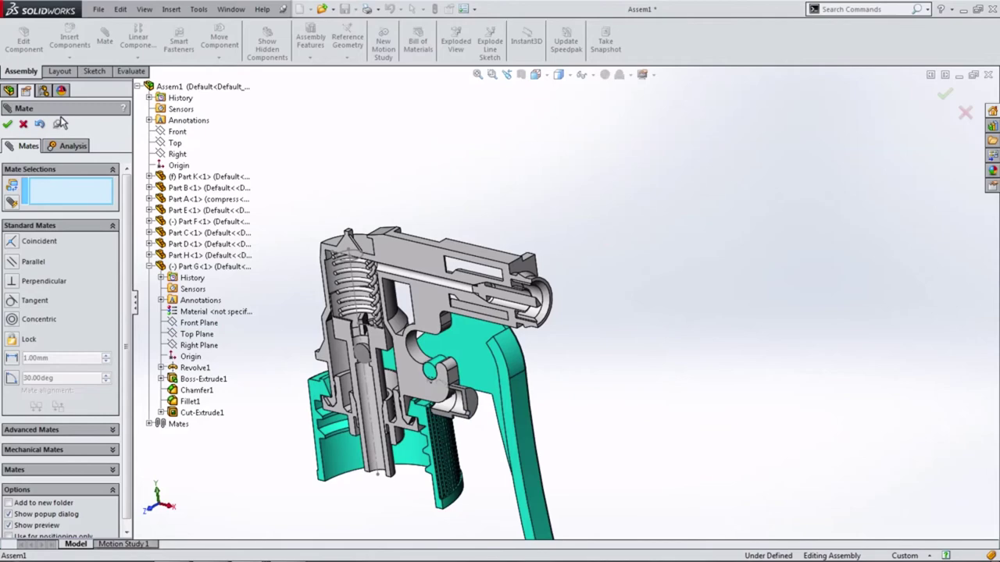
pyautogui.click(8, 125)
pyautogui.moveTo(457, 405); pyautogui.dragTo(619, 305)
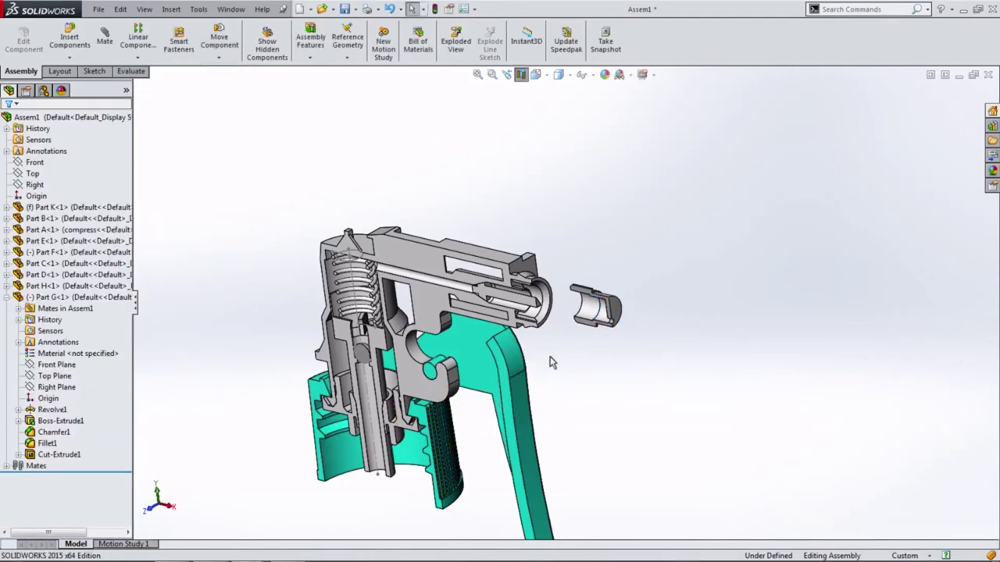
# - Mate the cap's end face coincident with the housing face
pyautogui.moveTo(550, 363); pyautogui.dragTo(576, 364, button='middle')
pyautogui.click(614, 324)
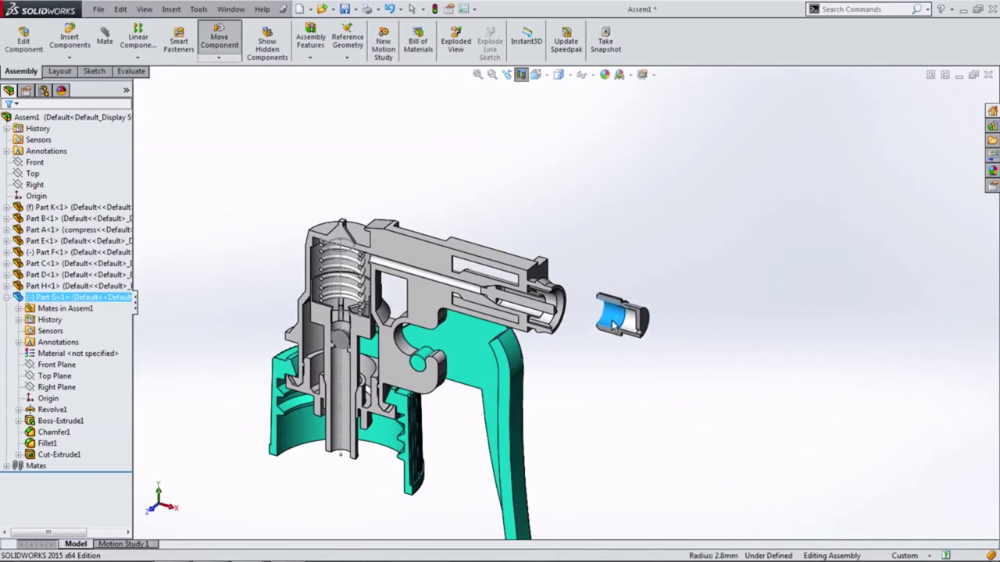
pyautogui.moveTo(614, 324); pyautogui.dragTo(610, 329)
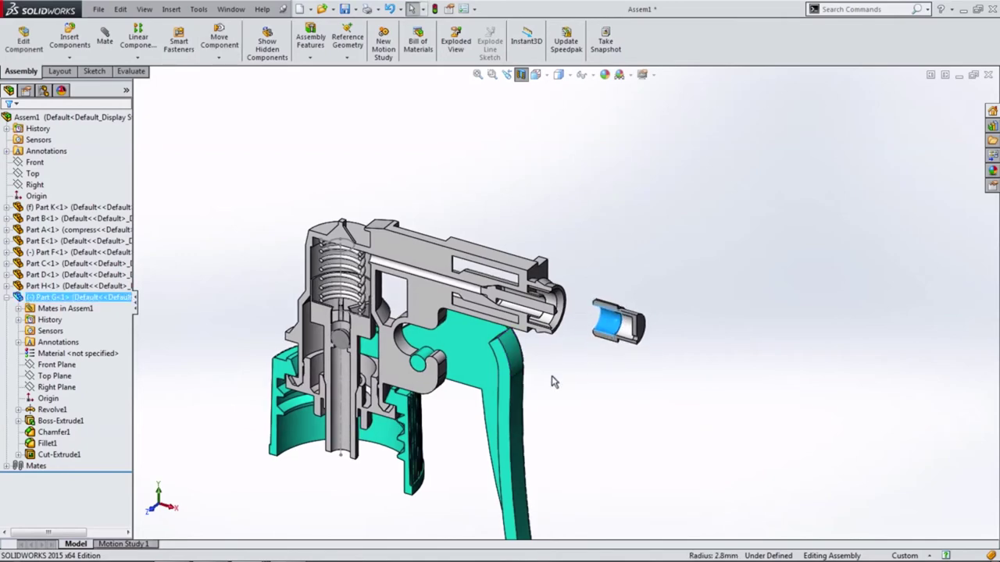
pyautogui.click(105, 37)
pyautogui.scroll(3, 664, 328)
pyautogui.moveTo(719, 339); pyautogui.dragTo(618, 303, button='middle')
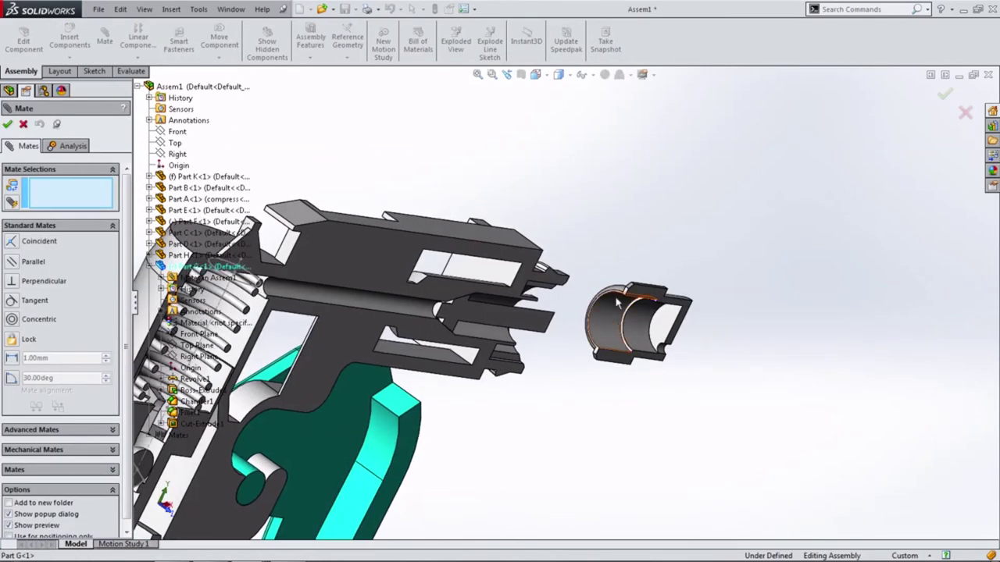
pyautogui.scroll(-2, 617, 303)
pyautogui.click(625, 289)
pyautogui.moveTo(508, 316); pyautogui.dragTo(410, 293, button='middle')
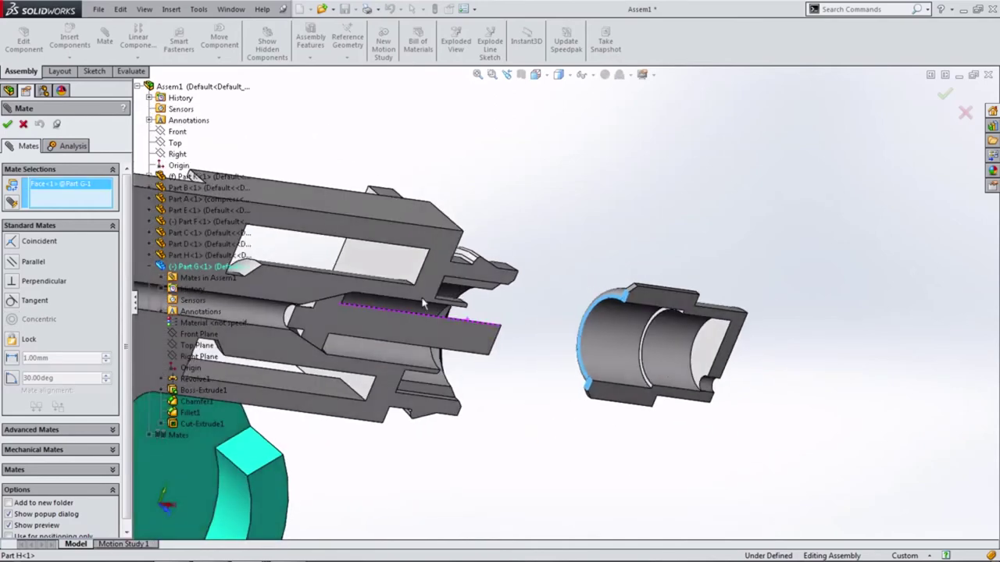
pyautogui.click(432, 291)
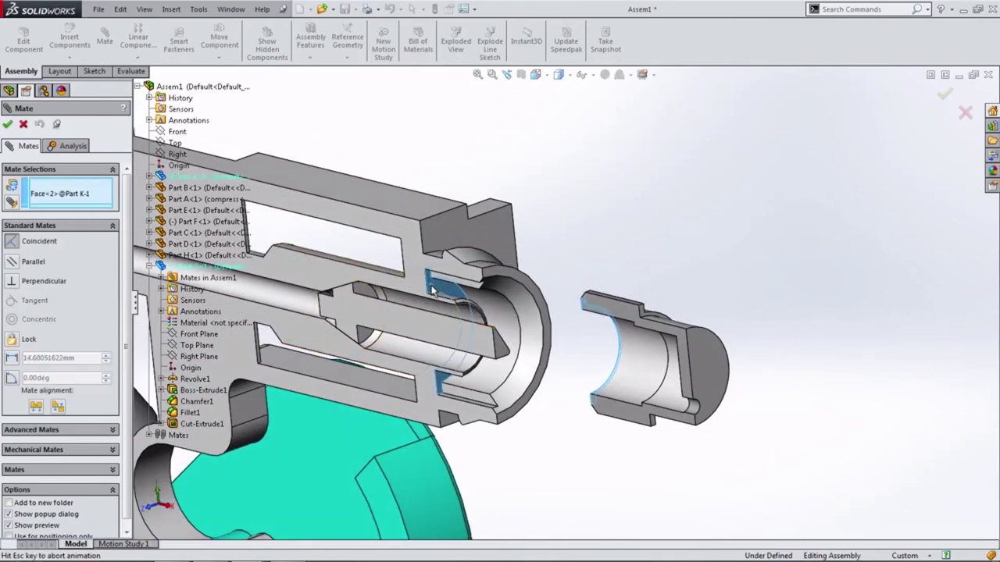
pyautogui.click(415, 270)
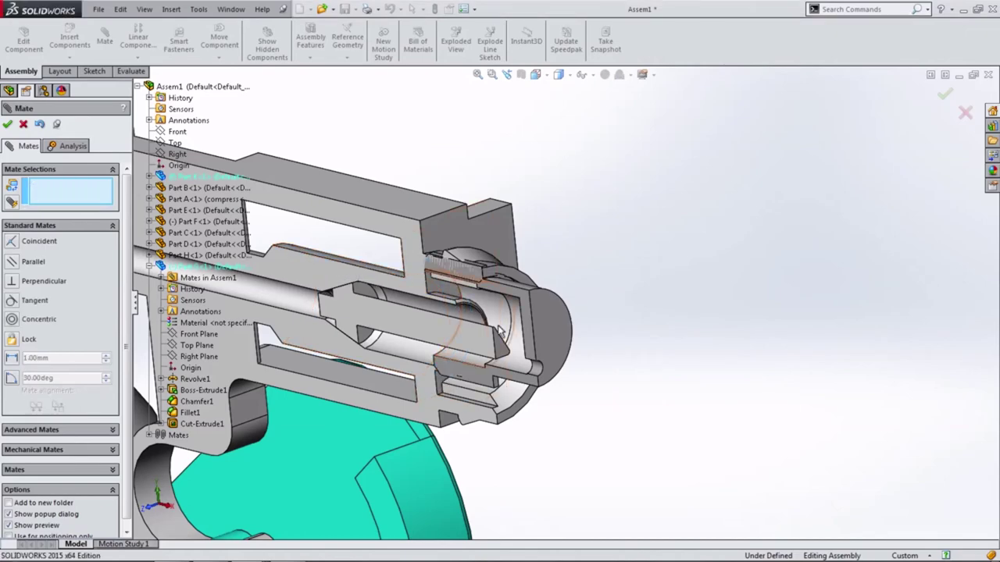
pyautogui.moveTo(517, 328)
pyautogui.mouseDown()
pyautogui.moveTo(499, 317)
pyautogui.moveTo(505, 354)
pyautogui.mouseUp()
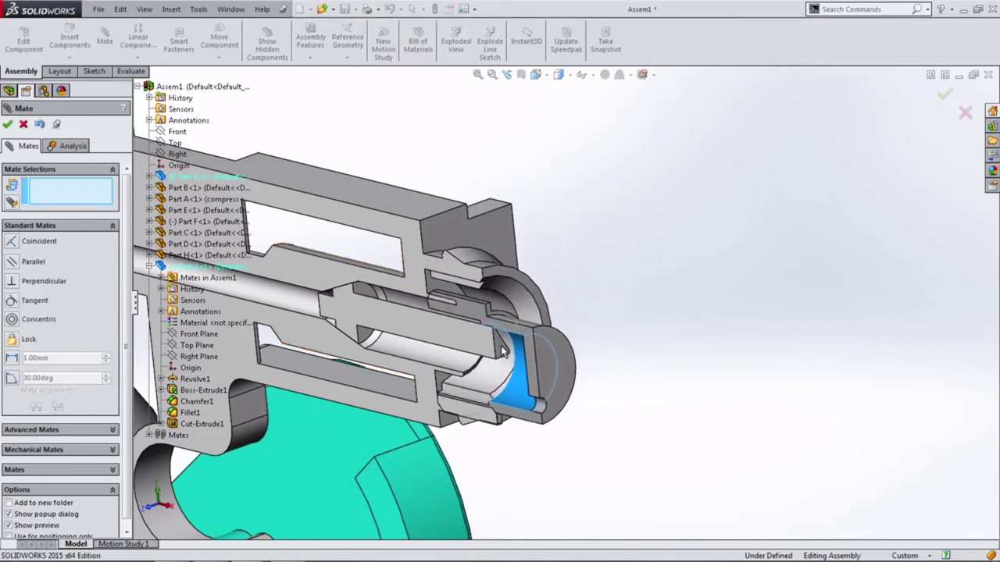
# - Mate the cap's cylindrical face concentric with the housing bore
pyautogui.moveTo(572, 313)
pyautogui.mouseDown(button='middle')
pyautogui.moveTo(502, 371)
pyautogui.moveTo(573, 269)
pyautogui.moveTo(499, 271)
pyautogui.mouseUp(button='middle')
pyautogui.click(505, 373)
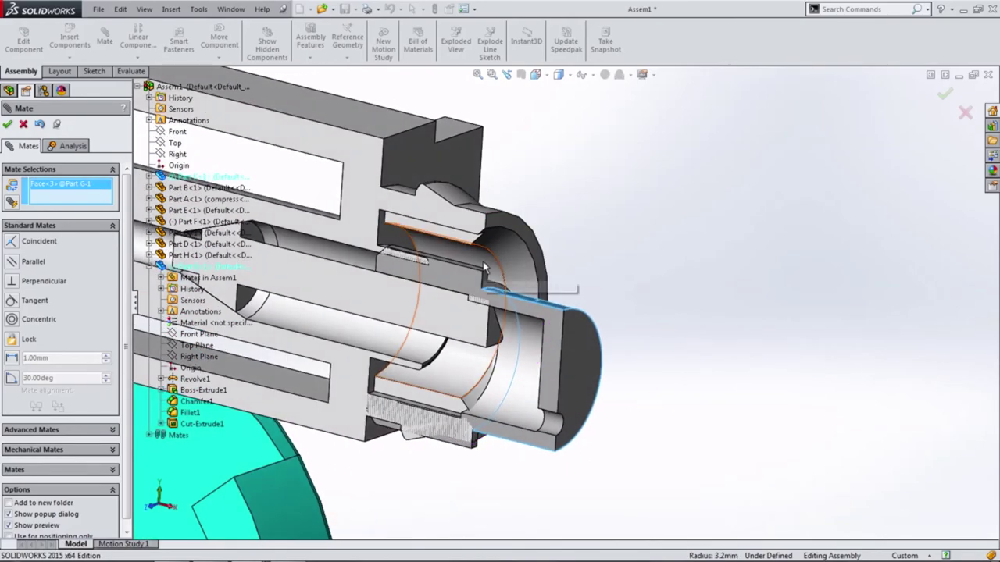
pyautogui.click(484, 267)
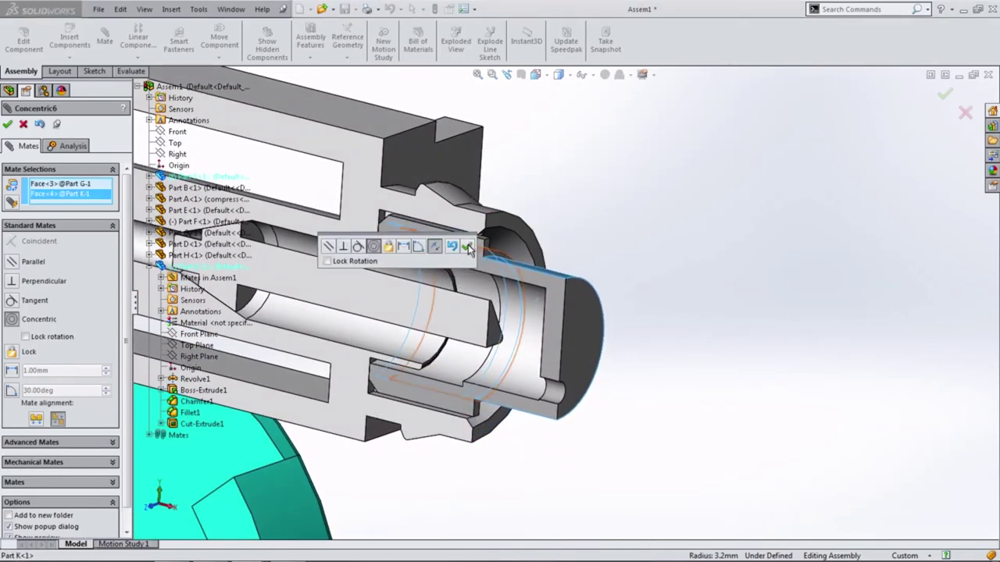
pyautogui.click(468, 248)
pyautogui.moveTo(468, 263)
pyautogui.mouseDown(button='middle')
pyautogui.moveTo(542, 341)
pyautogui.moveTo(494, 353)
pyautogui.mouseUp(button='middle')
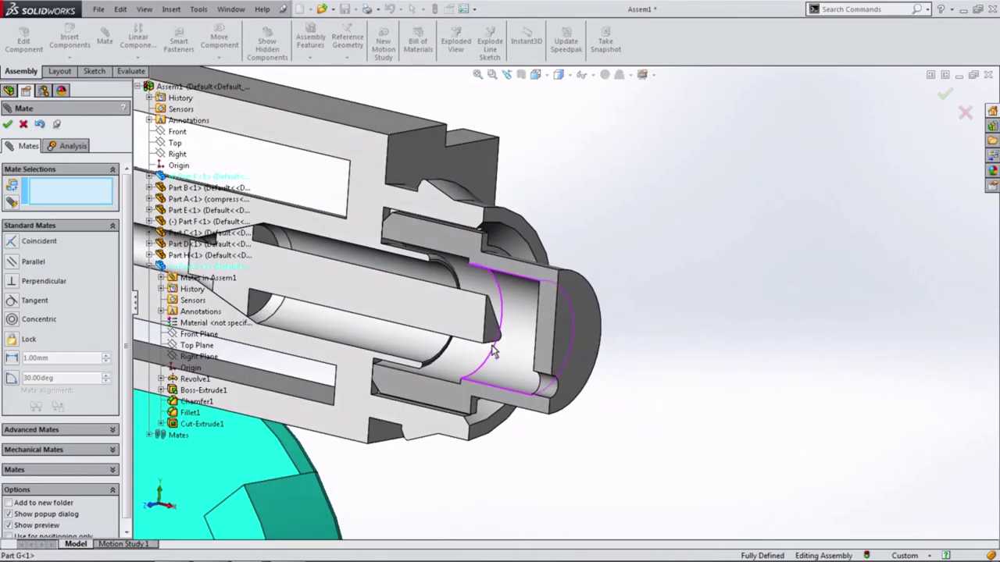
pyautogui.scroll(3, 680, 403)
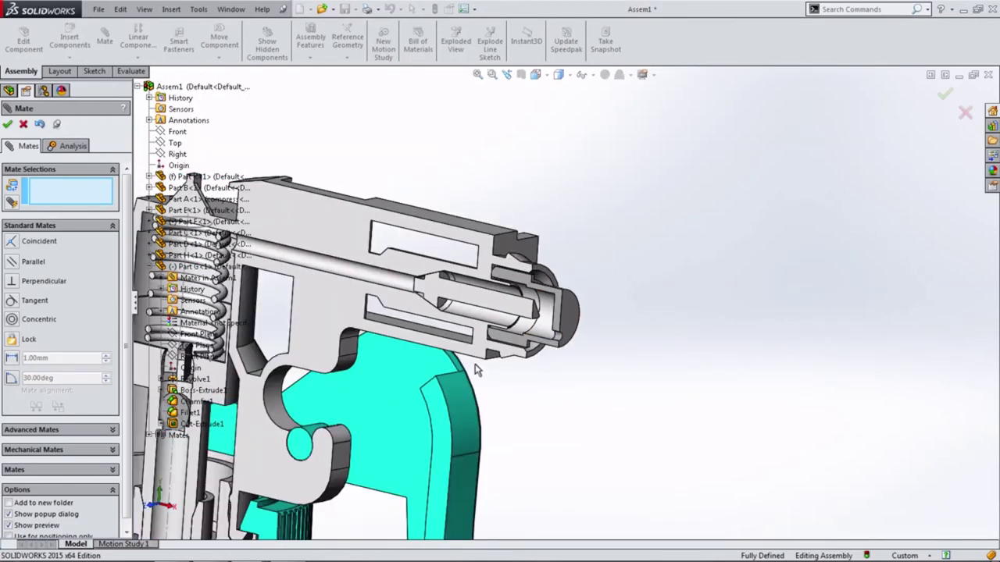
pyautogui.click(8, 125)
# - Turn off the section cut and show the whole sprayer in Front view
pyautogui.click(536, 74)
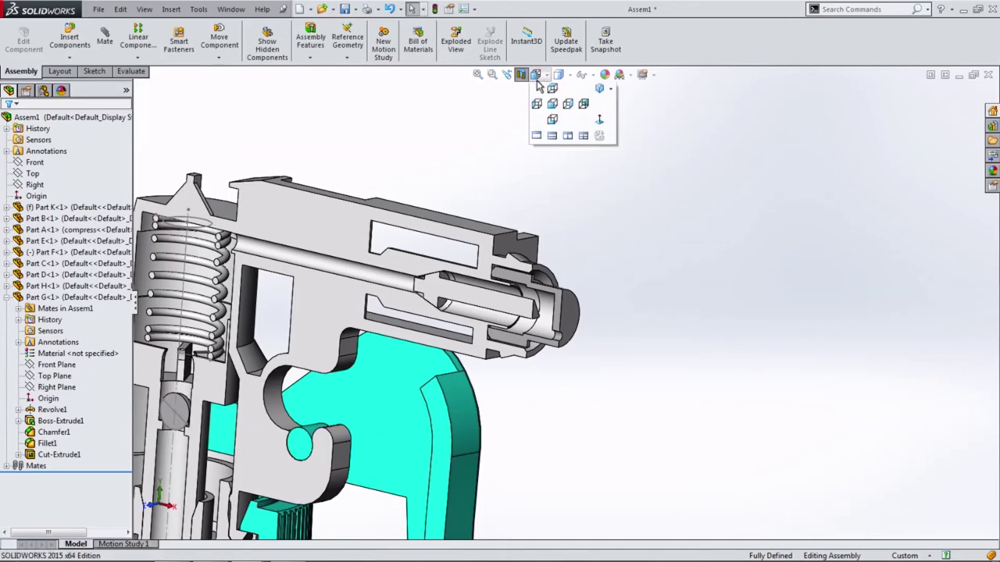
pyautogui.click(546, 106)
pyautogui.click(522, 75)
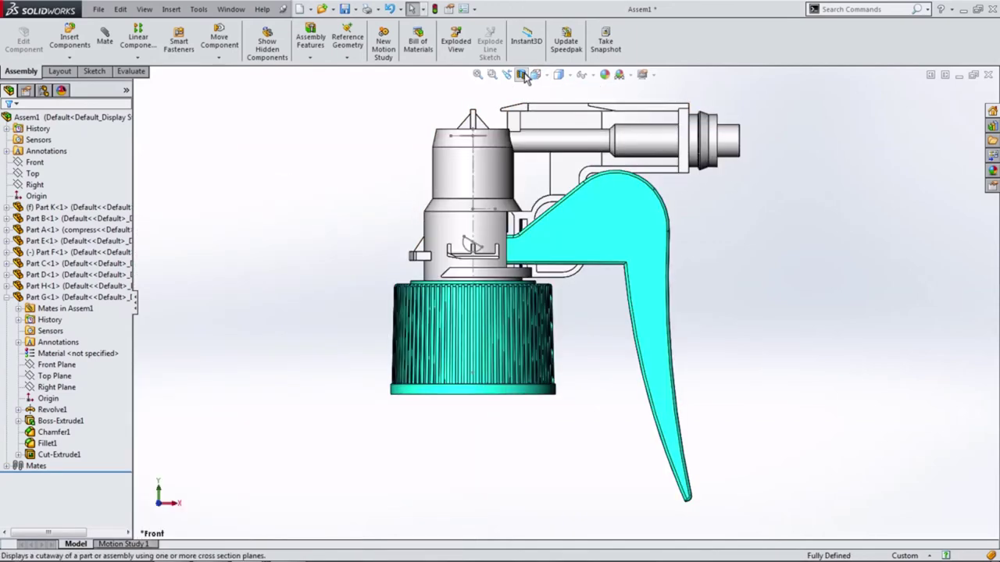
pyautogui.moveTo(402, 218)
pyautogui.mouseDown(button='middle')
pyautogui.moveTo(309, 238)
pyautogui.moveTo(195, 228)
pyautogui.moveTo(183, 76)
pyautogui.moveTo(196, 210)
pyautogui.moveTo(328, 245)
pyautogui.moveTo(422, 254)
pyautogui.mouseUp(button='middle')
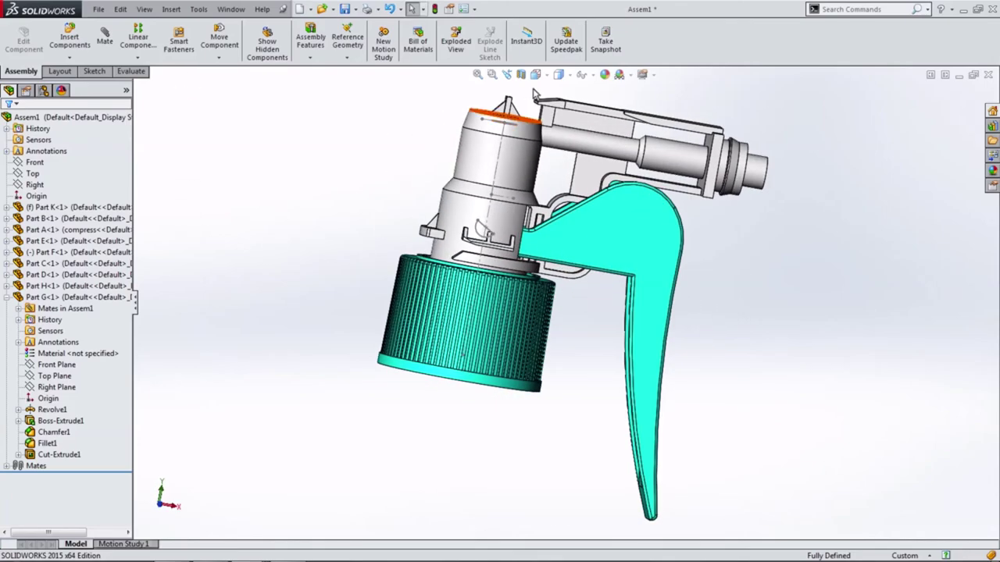
pyautogui.click(531, 121)
pyautogui.hotkey('ctrl', '1')
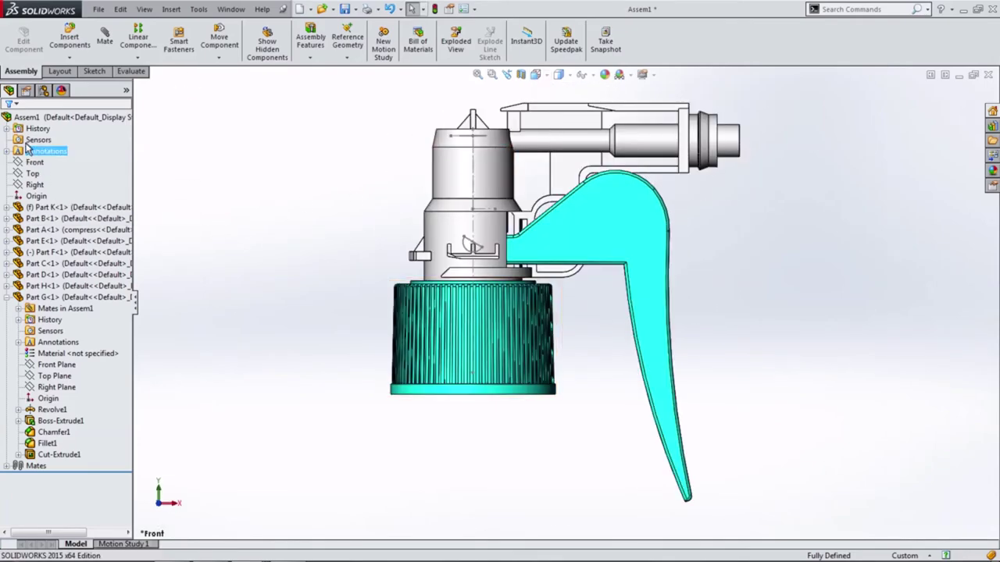
# - Insert Part I and place it to the left of the sprayer
pyautogui.click(68, 41)
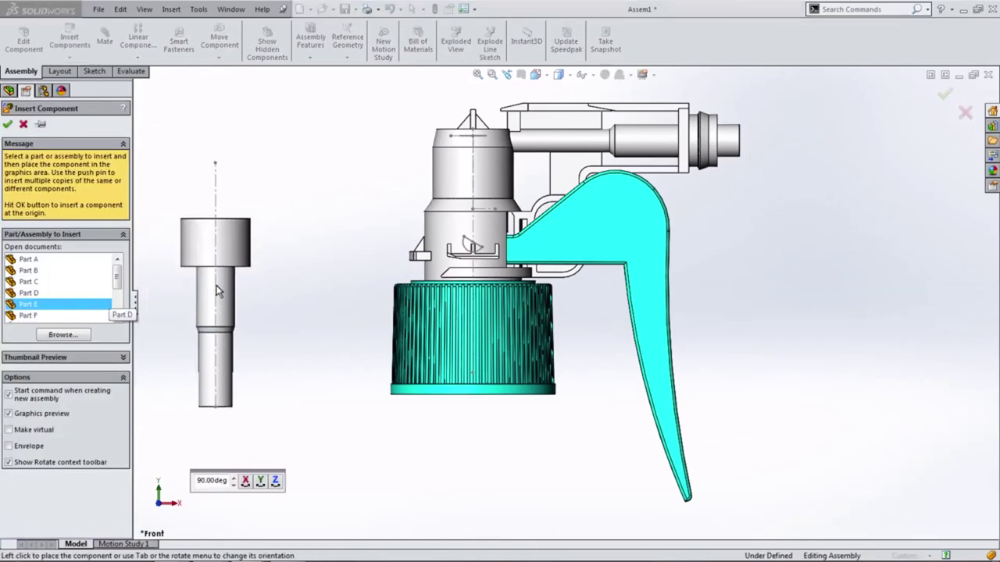
pyautogui.moveTo(117, 280); pyautogui.dragTo(116, 307)
pyautogui.click(35, 294)
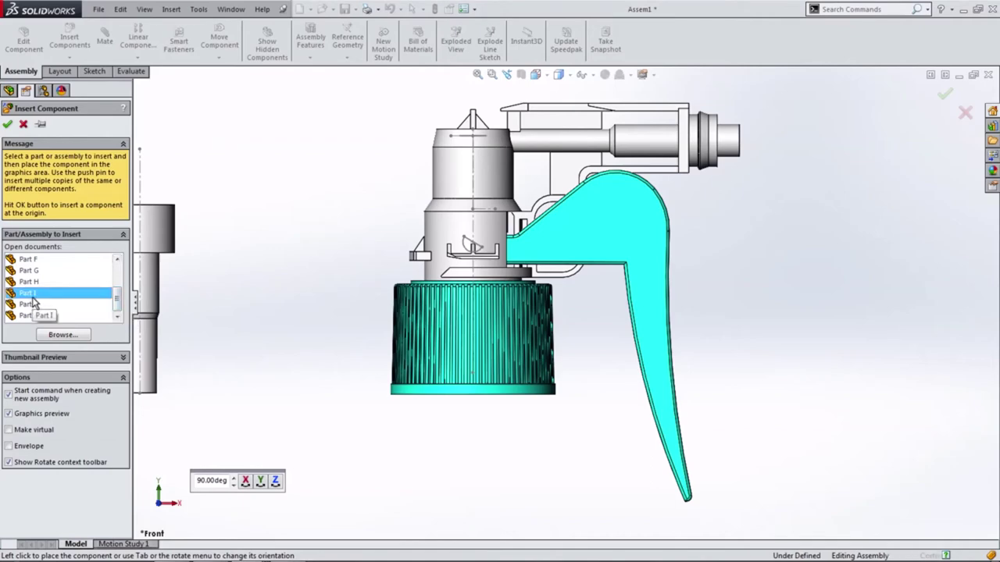
pyautogui.click(239, 266)
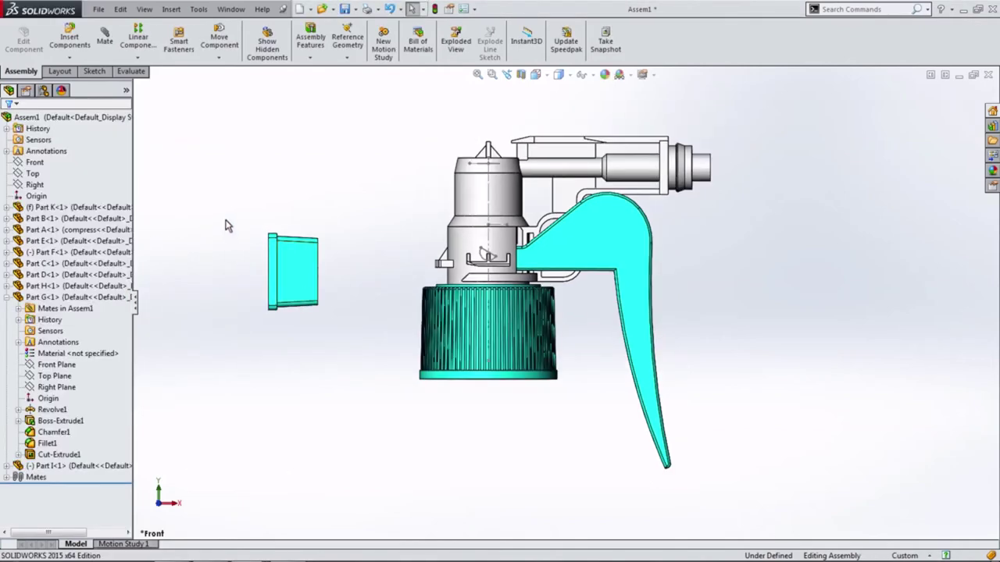
pyautogui.click(104, 39)
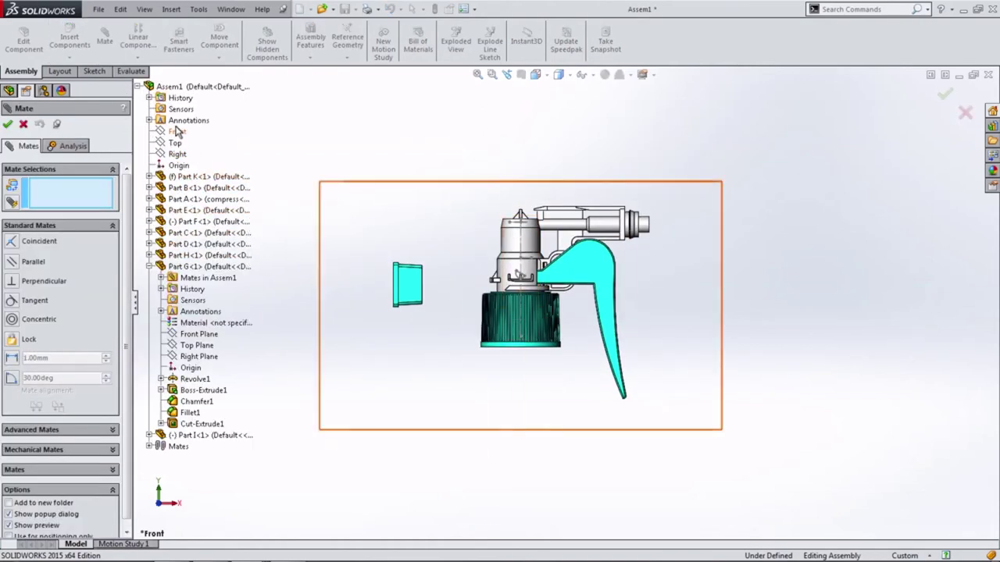
# - Mate Part I's Front Plane coincident with the assembly Front plane
pyautogui.click(149, 267)
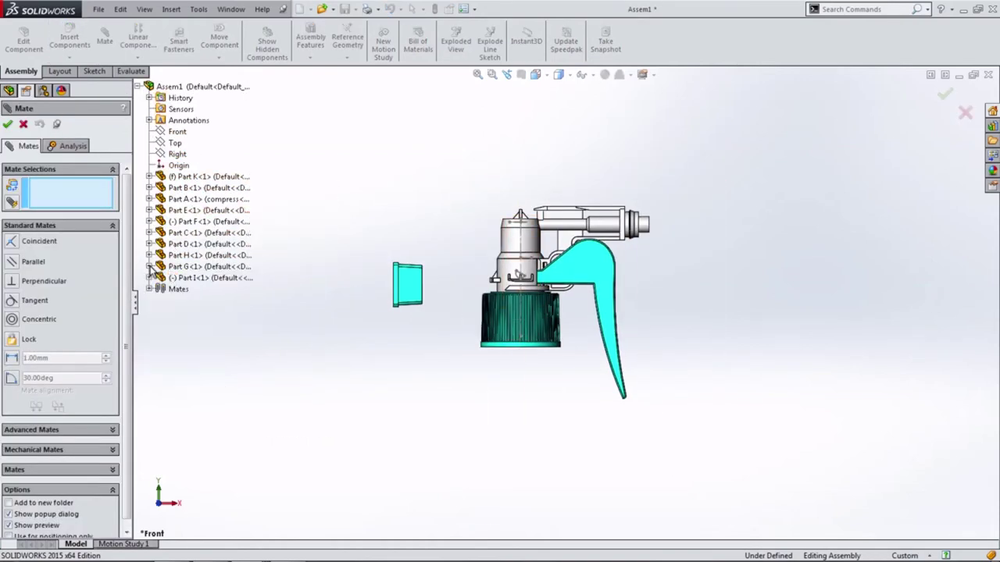
pyautogui.click(149, 278)
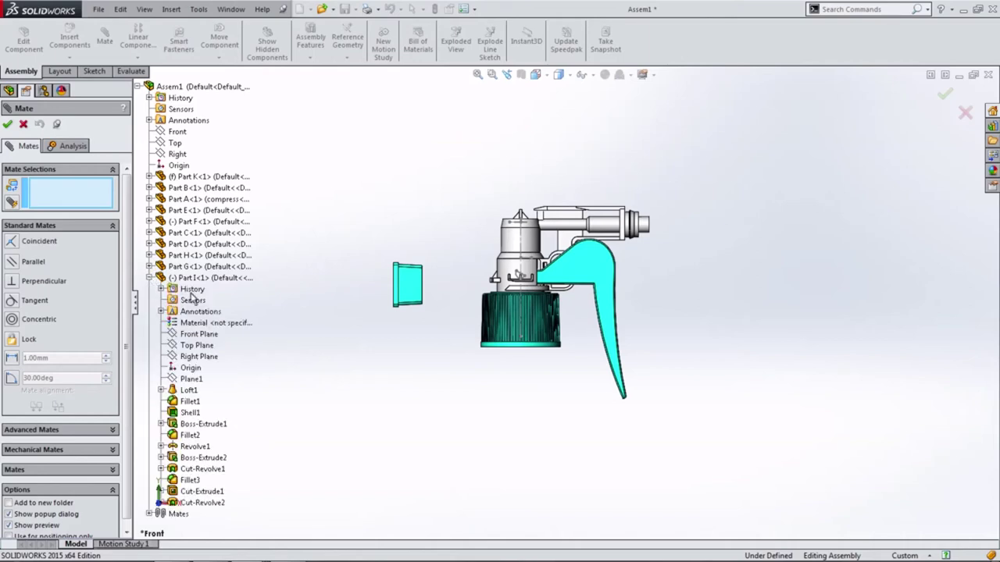
pyautogui.click(197, 334)
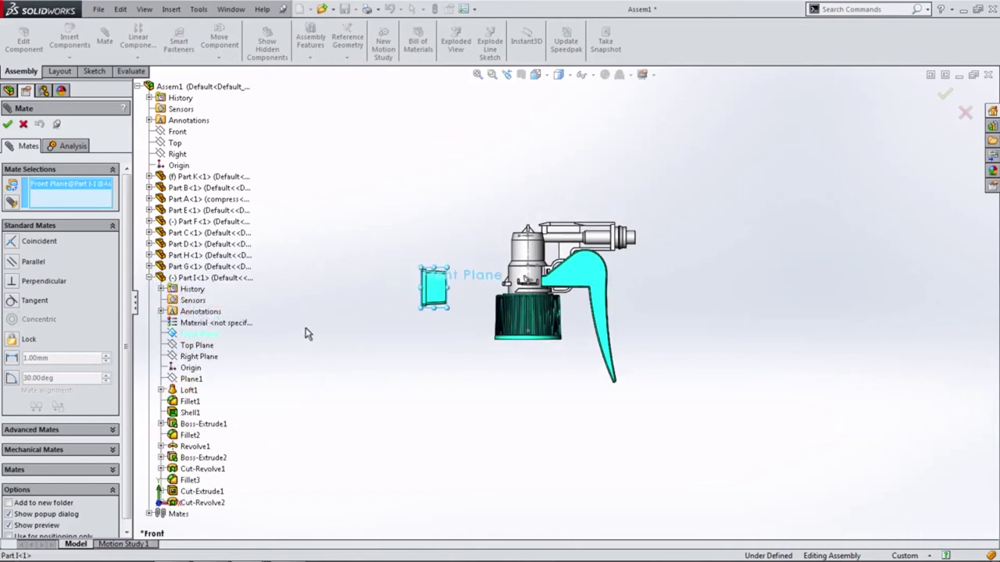
pyautogui.click(172, 136)
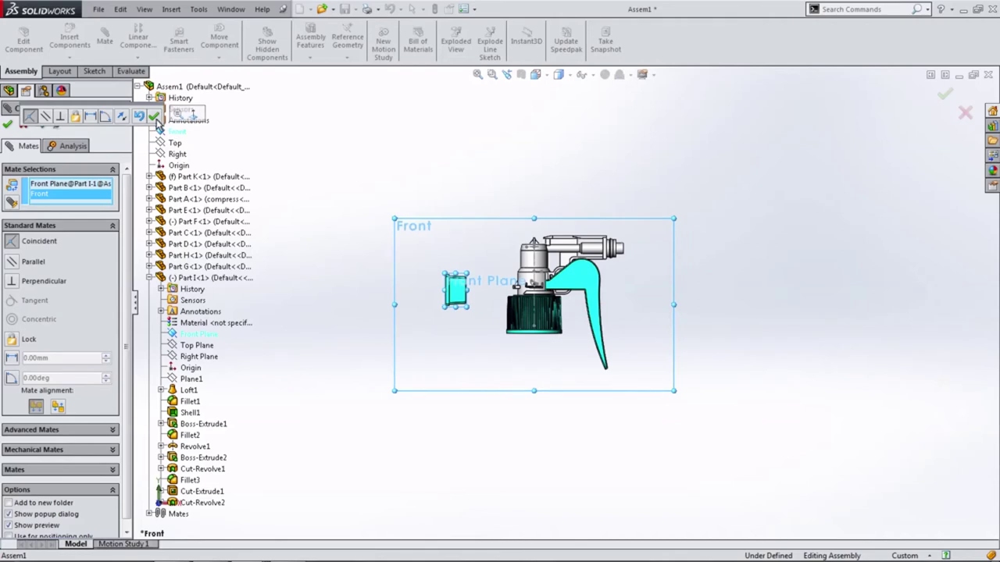
pyautogui.click(155, 116)
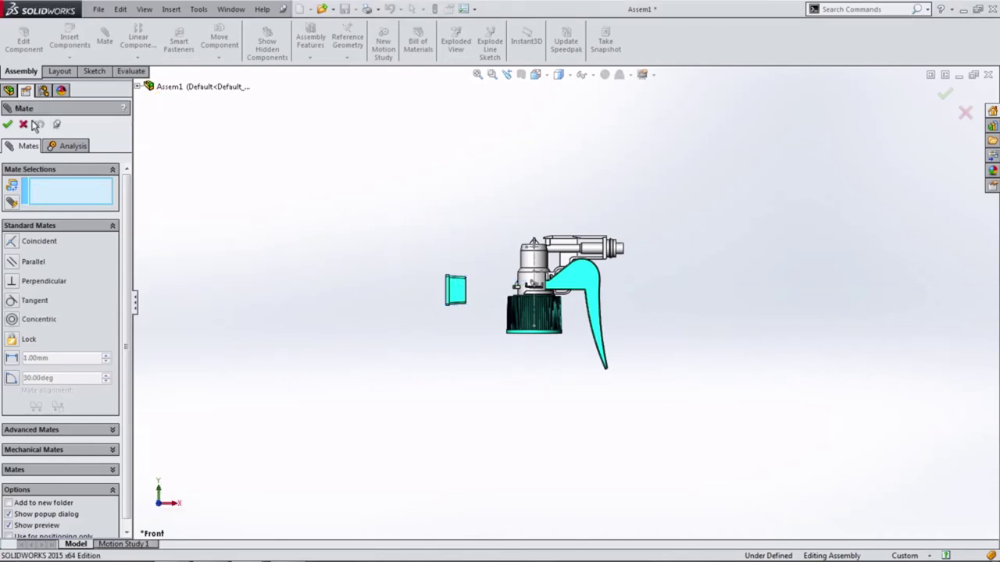
pyautogui.click(23, 125)
pyautogui.scroll(3, 468, 281)
pyautogui.hotkey('ctrl', '7')
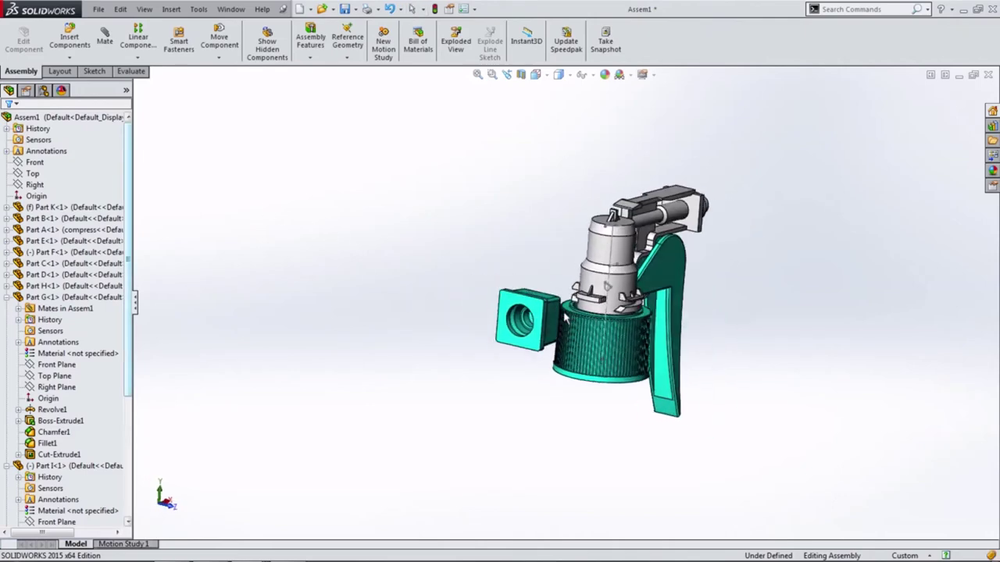
# - Mate Part I's back face coincident with the nozzle's front face
pyautogui.click(106, 46)
pyautogui.scroll(3, 475, 330)
pyautogui.click(516, 313)
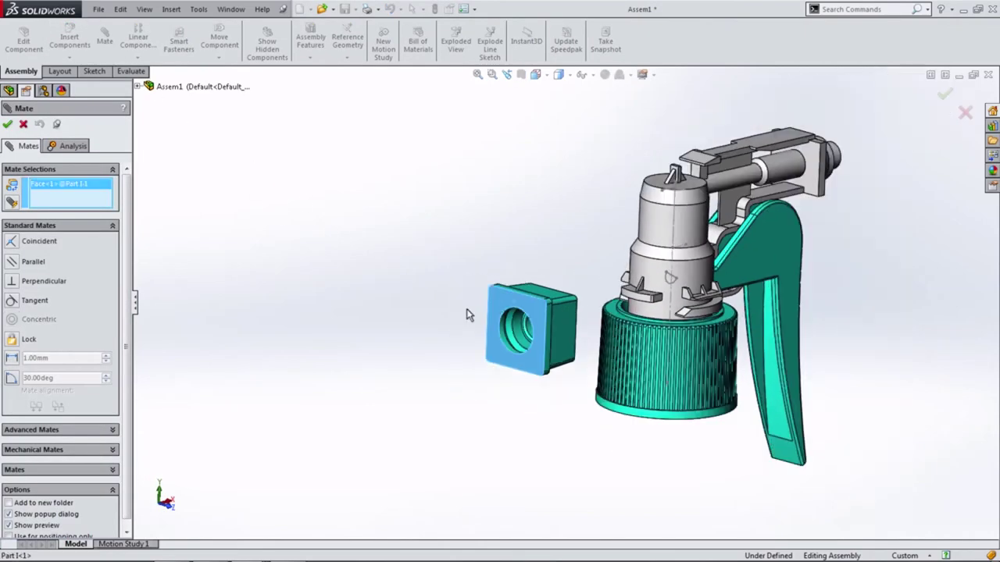
pyautogui.moveTo(467, 314)
pyautogui.mouseDown(button='middle')
pyautogui.moveTo(484, 225)
pyautogui.moveTo(407, 267)
pyautogui.mouseUp(button='middle')
pyautogui.scroll(3, 703, 222)
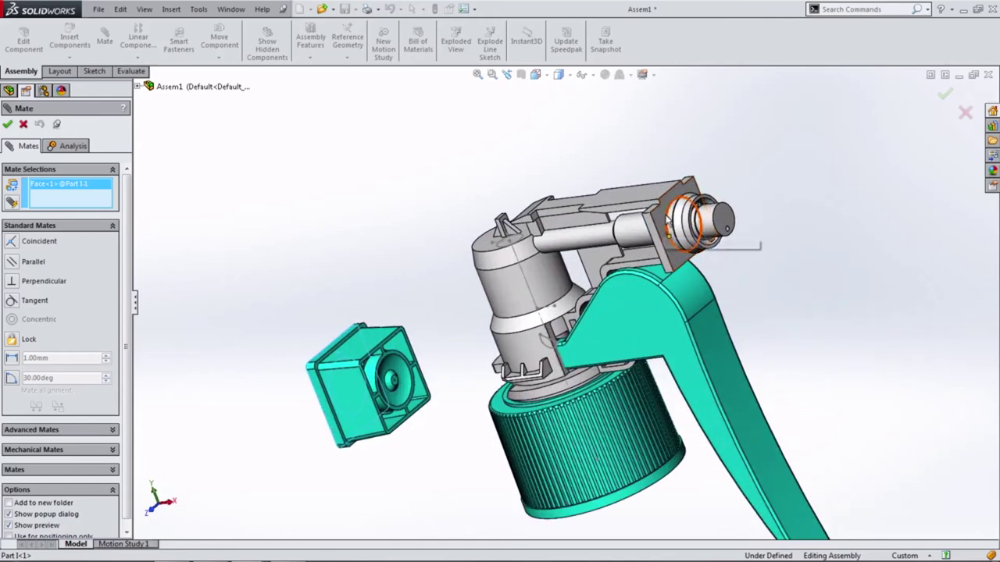
pyautogui.click(660, 223)
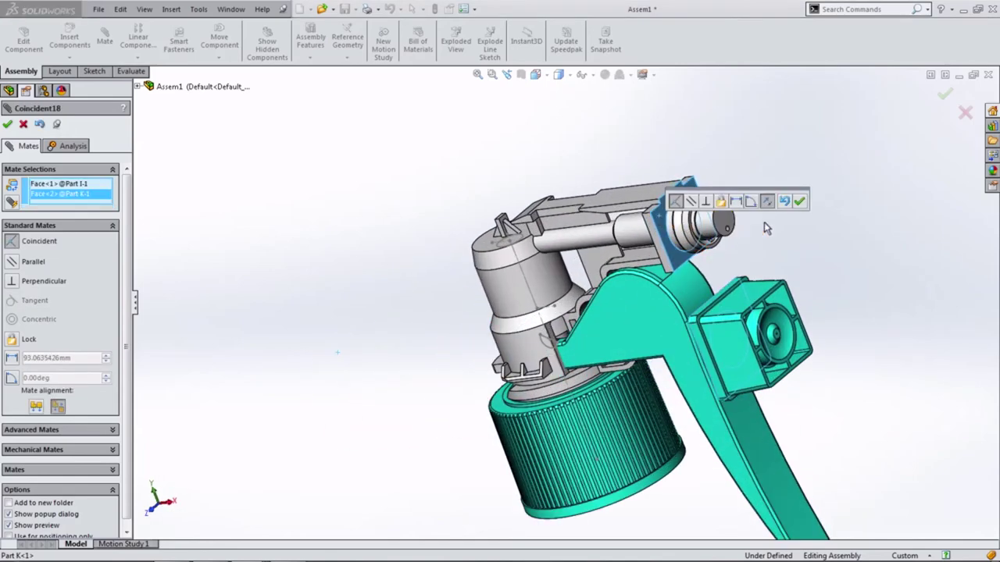
pyautogui.click(803, 202)
pyautogui.moveTo(803, 202); pyautogui.dragTo(789, 278, button='middle')
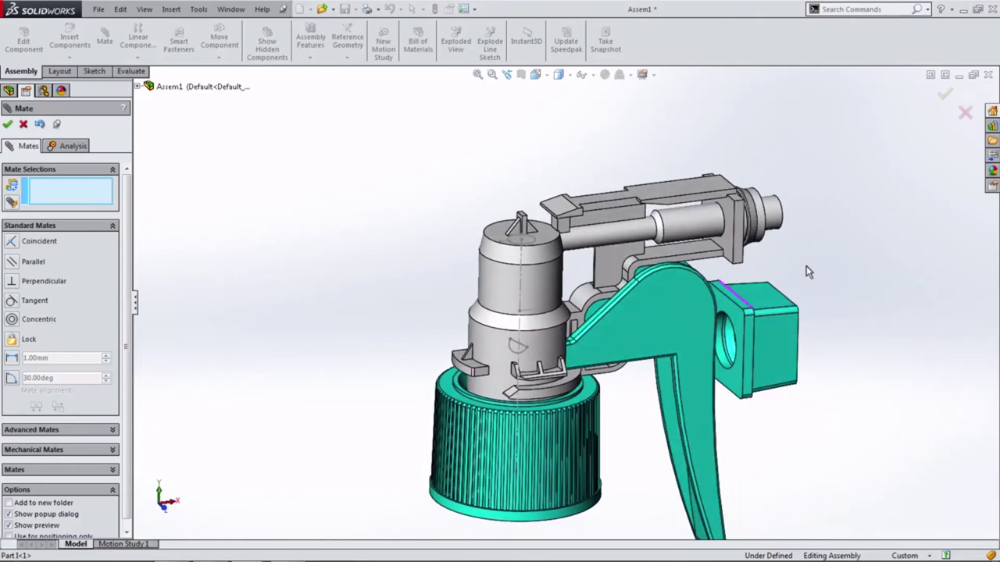
pyautogui.scroll(5, 732, 339)
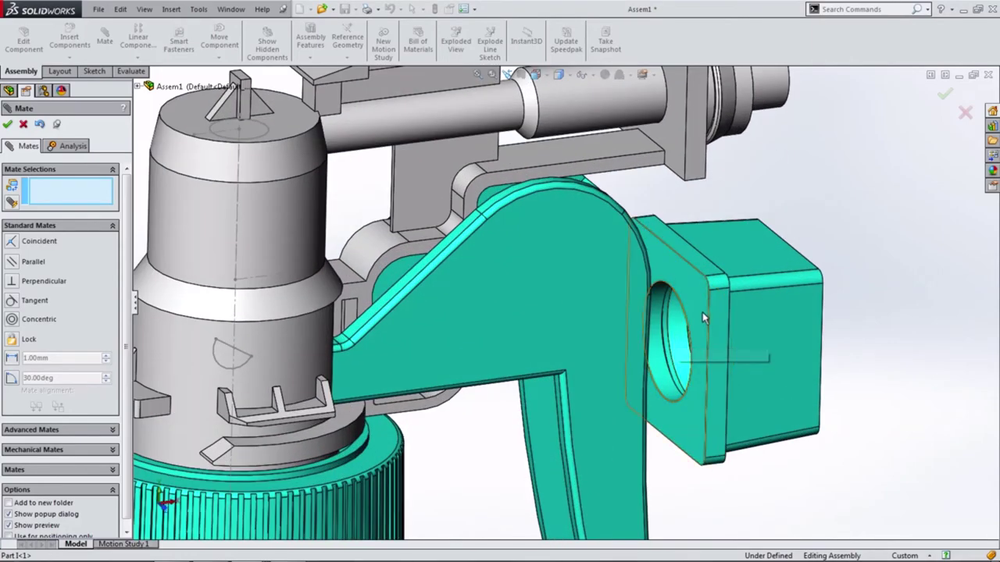
pyautogui.moveTo(702, 312); pyautogui.dragTo(845, 189)
pyautogui.scroll(-5, 707, 319)
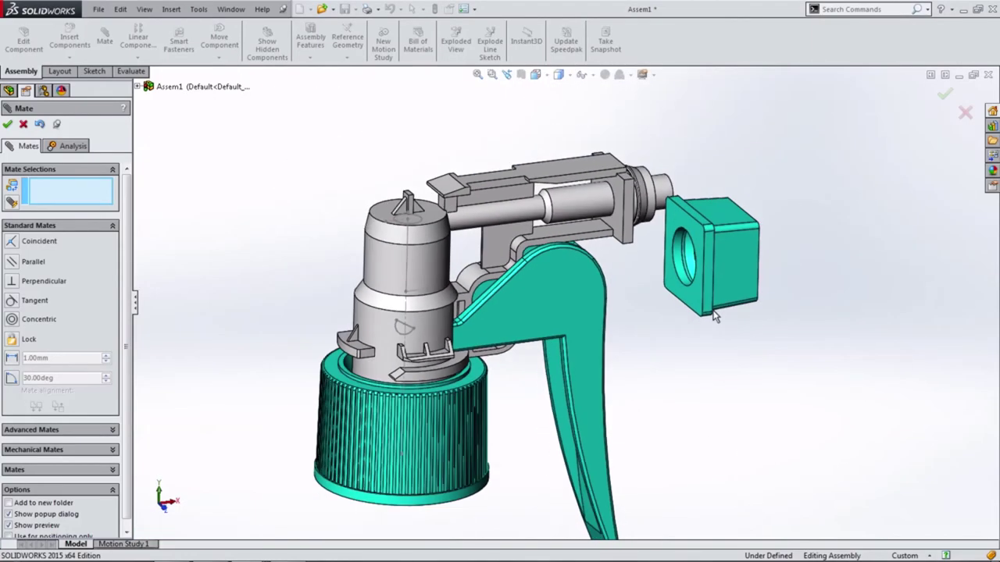
pyautogui.moveTo(714, 312); pyautogui.dragTo(742, 301, button='middle')
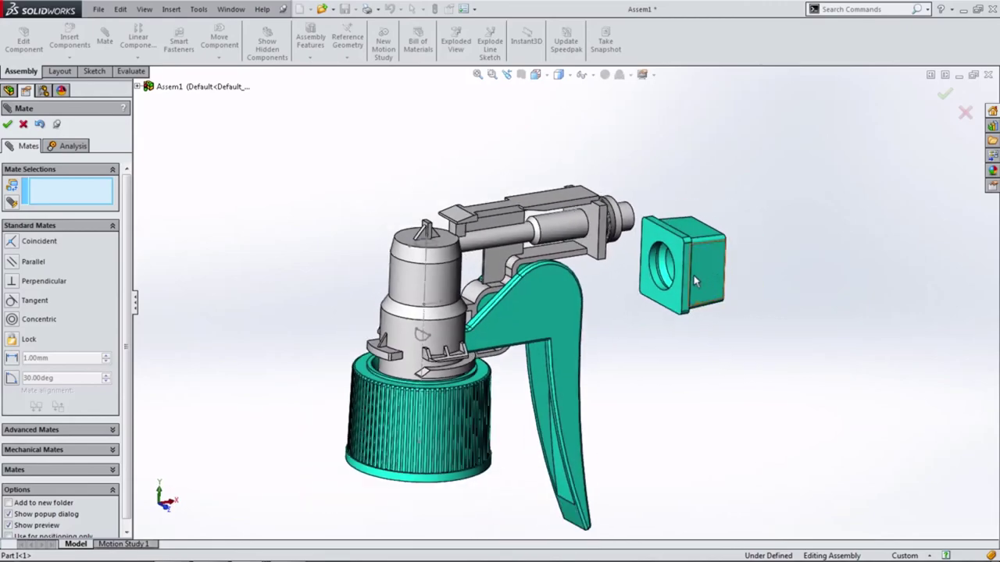
pyautogui.scroll(4, 740, 289)
# - Mate the cap's hole concentric with the nozzle cylinder and view from the Front
pyautogui.click(586, 260)
pyautogui.scroll(-5, 586, 260)
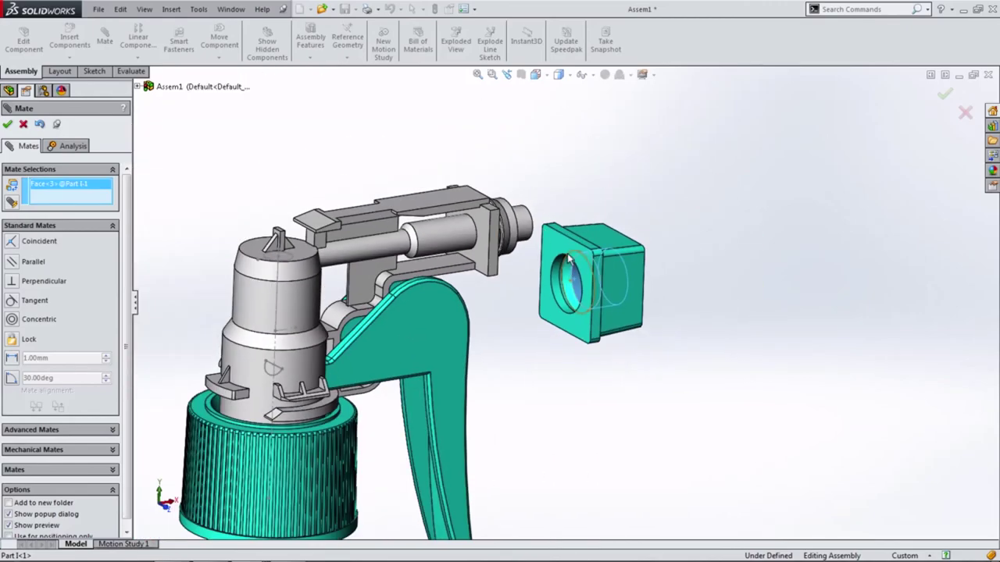
pyautogui.moveTo(586, 261); pyautogui.dragTo(472, 272, button='middle')
pyautogui.click(484, 228)
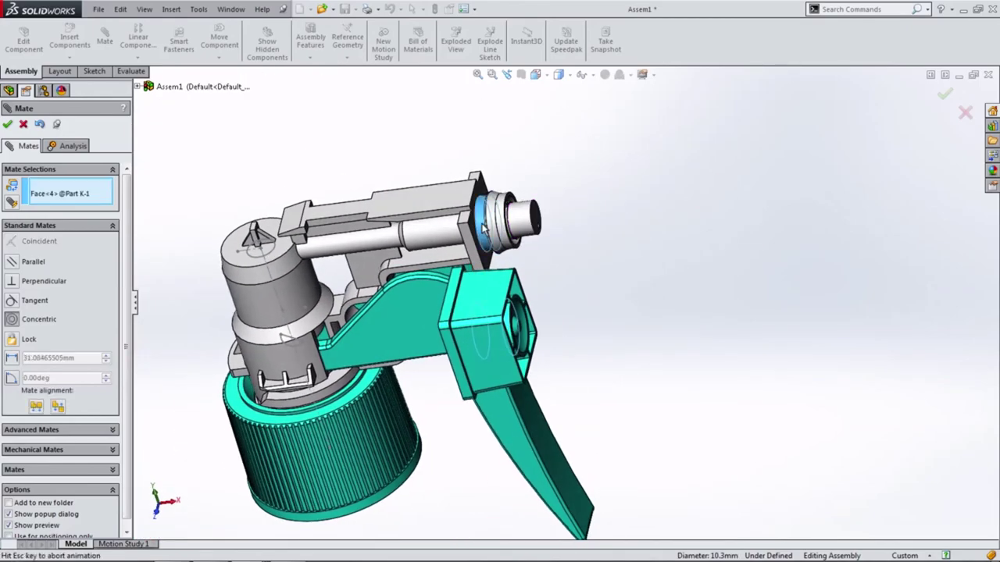
pyautogui.click(466, 208)
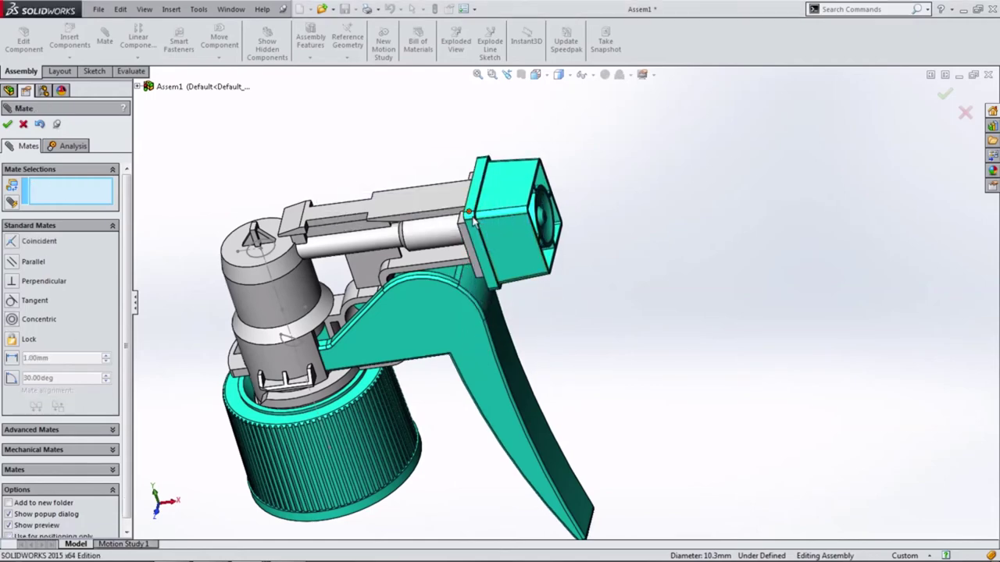
pyautogui.click(536, 75)
pyautogui.click(553, 123)
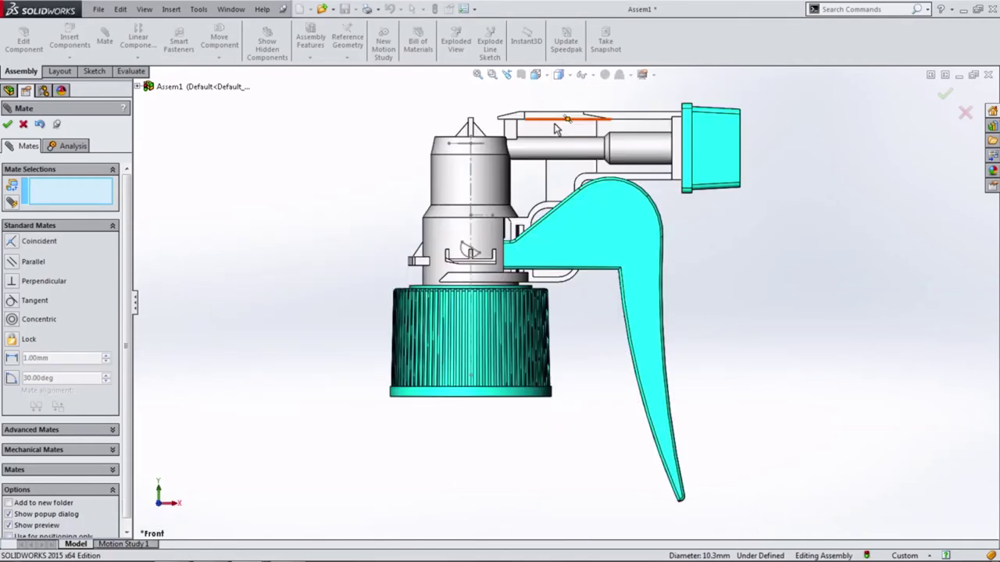
pyautogui.scroll(-3, 677, 138)
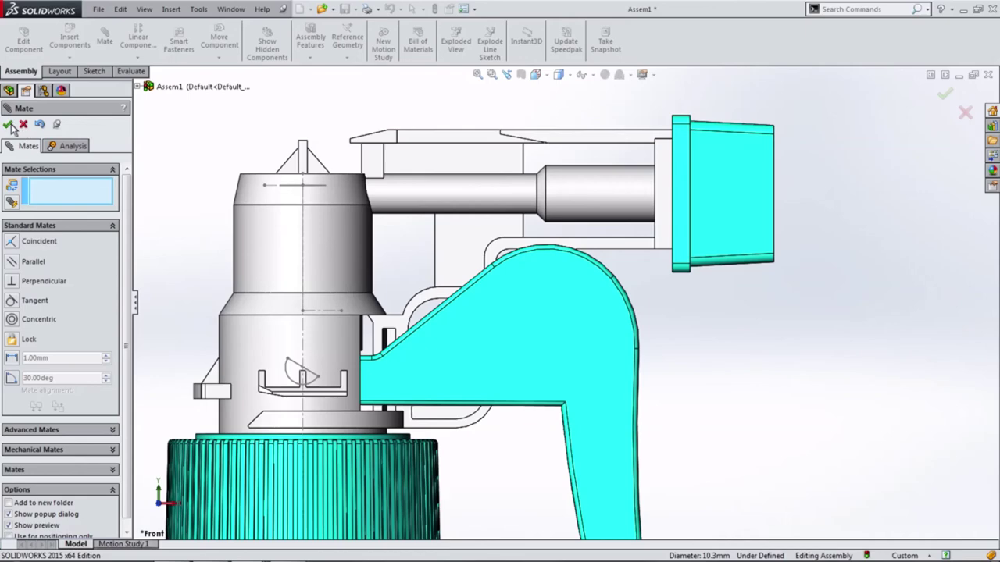
pyautogui.click(8, 125)
# - Cut the sprayer open with a Front-plane section view and accept it
pyautogui.click(521, 75)
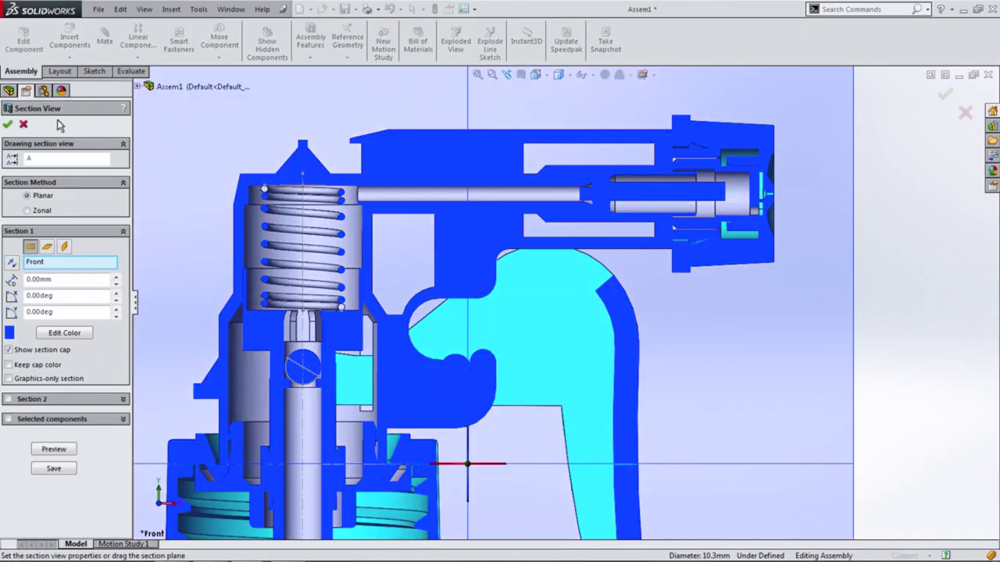
pyautogui.click(10, 127)
pyautogui.scroll(-3, 714, 153)
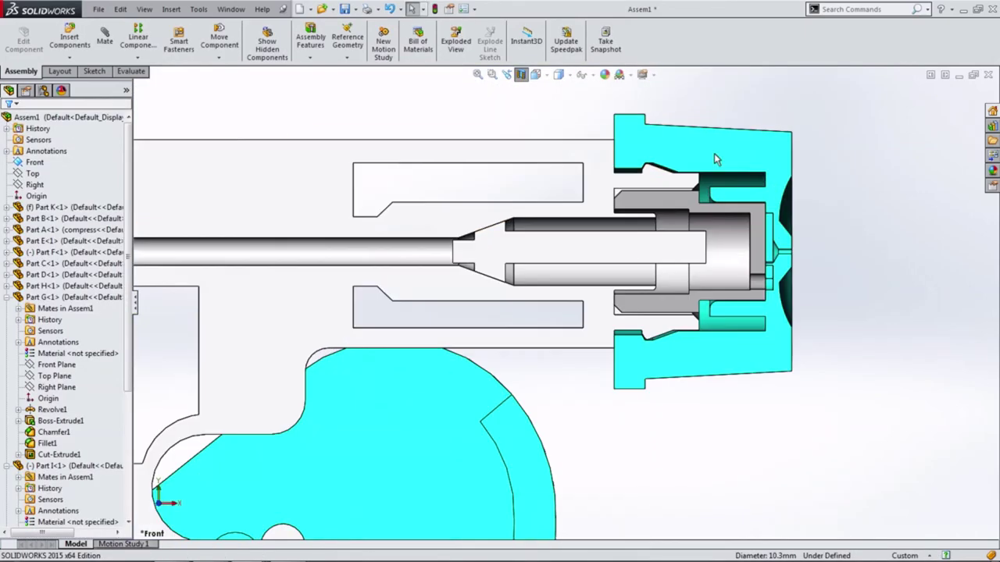
pyautogui.scroll(-2, 654, 174)
pyautogui.scroll(-1, 607, 208)
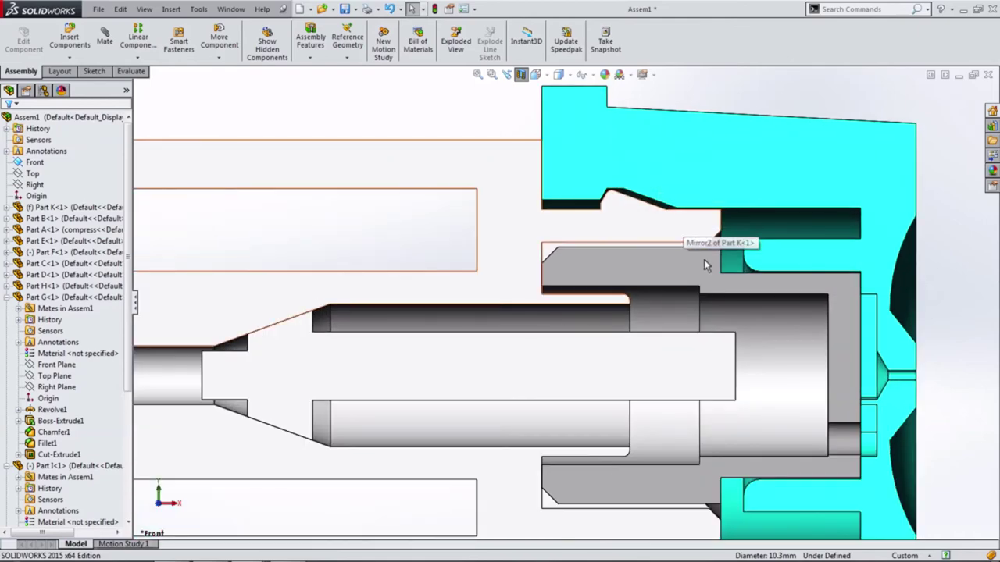
pyautogui.scroll(2, 715, 278)
pyautogui.scroll(2, 695, 328)
pyautogui.scroll(1, 686, 398)
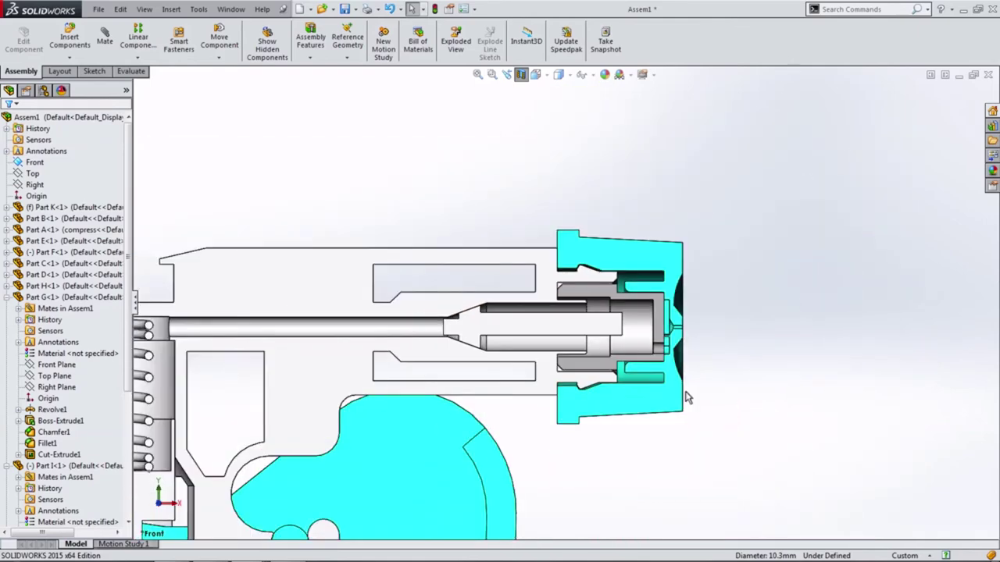
pyautogui.scroll(3, 686, 398)
pyautogui.scroll(2, 408, 482)
pyautogui.scroll(-1, 559, 361)
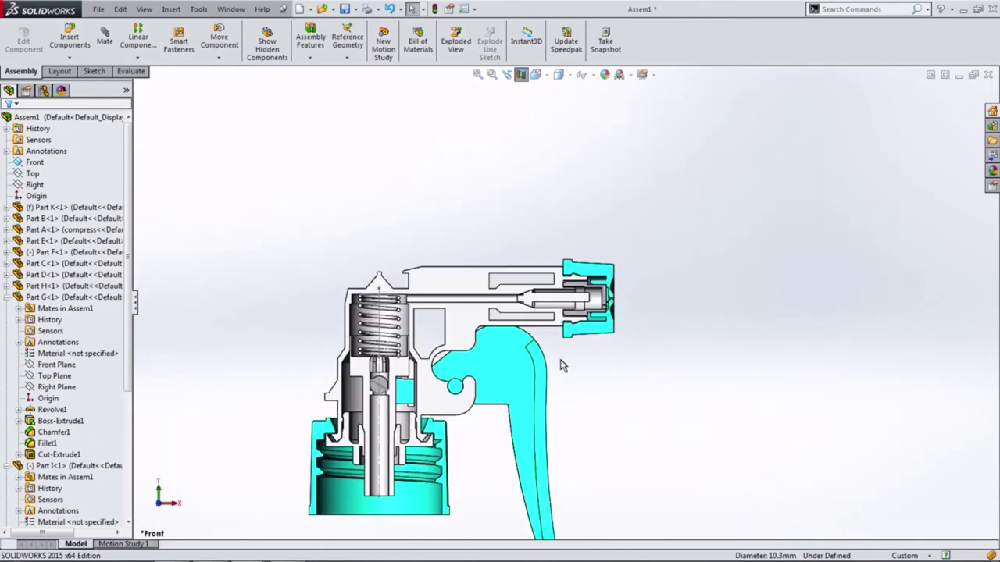
pyautogui.scroll(-2, 563, 357)
pyautogui.scroll(-2, 599, 357)
# - Tilt the cutaway and spin nozzle cap Part I around the nozzle
pyautogui.moveTo(599, 357); pyautogui.dragTo(614, 393, button='middle')
pyautogui.scroll(-3, 614, 263)
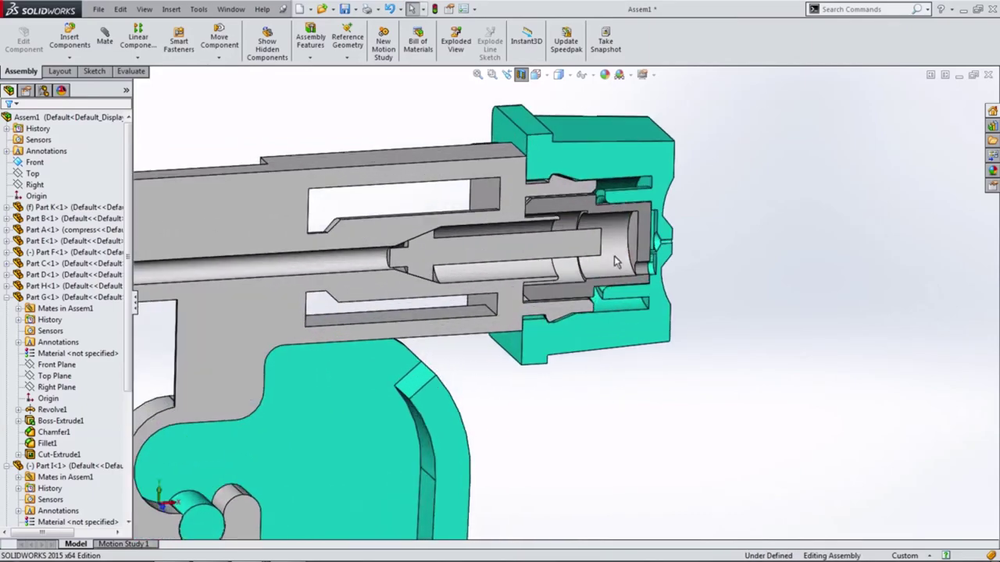
pyautogui.moveTo(625, 129); pyautogui.dragTo(612, 310)
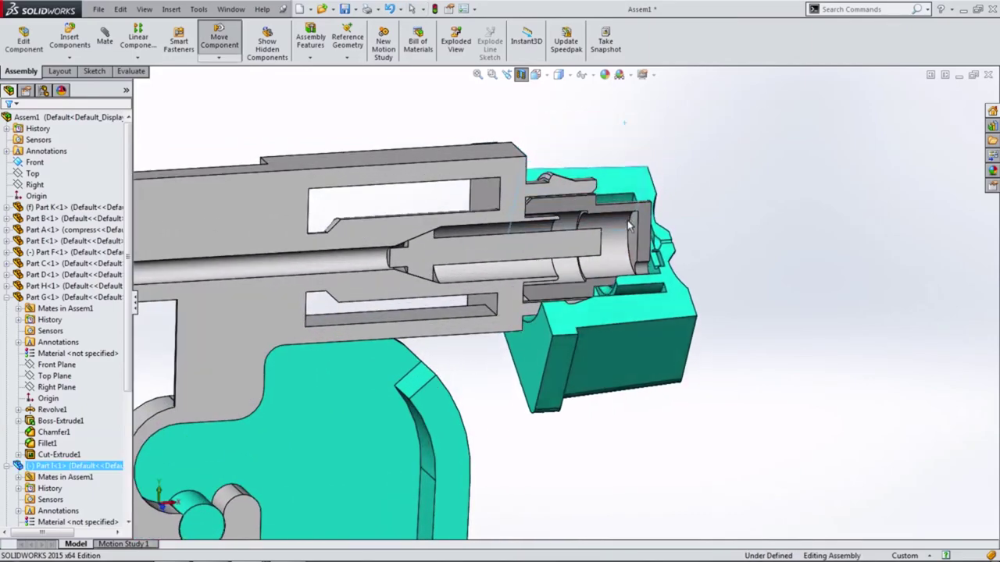
pyautogui.moveTo(611, 310); pyautogui.dragTo(610, 422, button='middle')
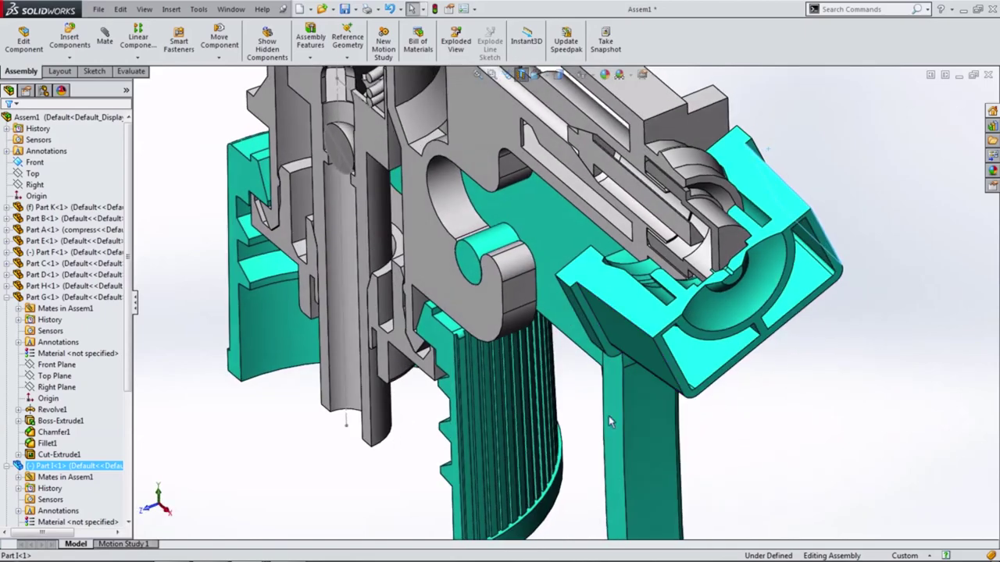
pyautogui.moveTo(639, 340); pyautogui.dragTo(639, 320)
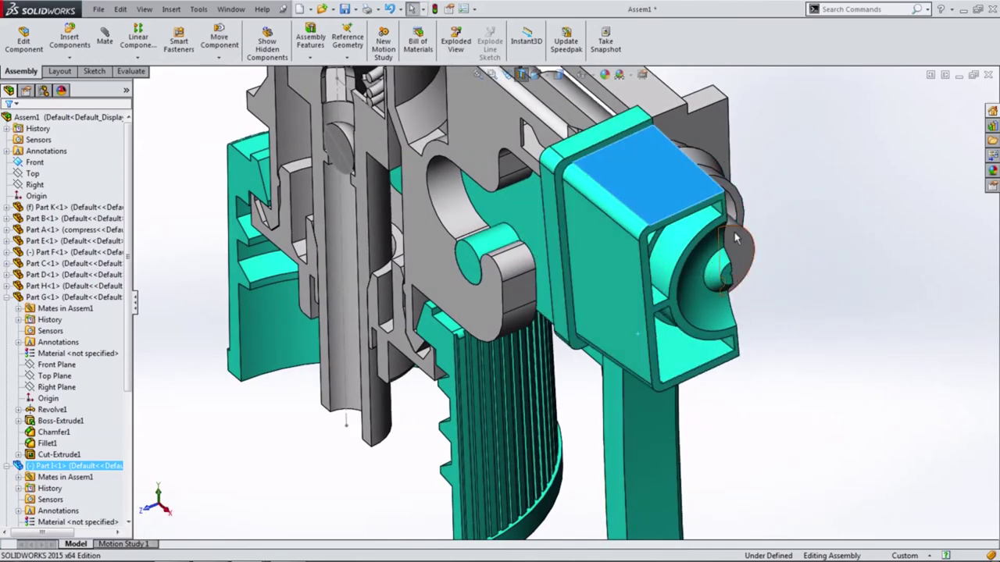
pyautogui.moveTo(638, 321)
pyautogui.mouseDown(button='middle')
pyautogui.moveTo(639, 303)
pyautogui.moveTo(607, 323)
pyautogui.moveTo(625, 297)
pyautogui.mouseUp(button='middle')
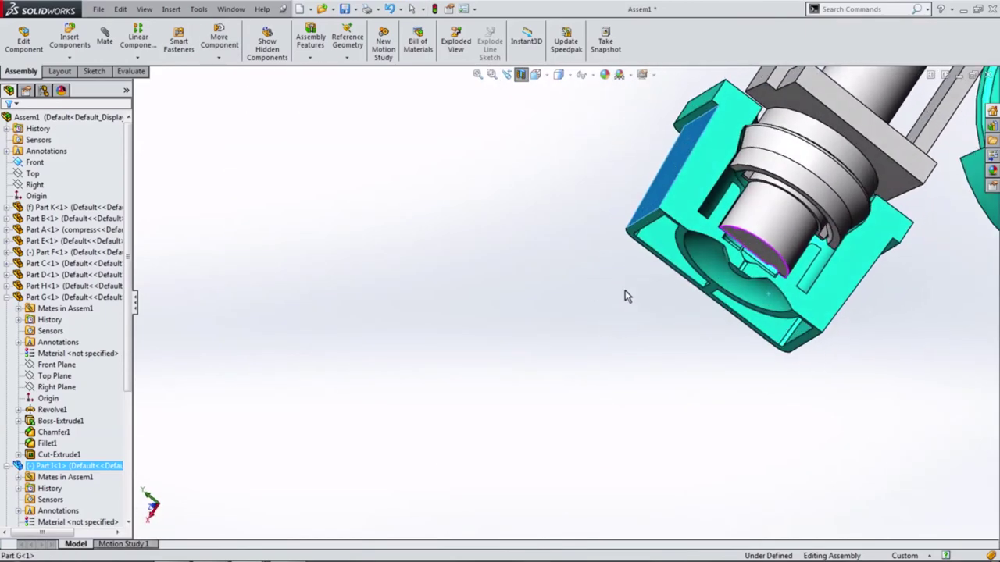
# - Rotate Part I so its flat face sits square with the sprayer body
pyautogui.scroll(-2, 779, 268)
pyautogui.scroll(-2, 663, 324)
pyautogui.scroll(-1, 662, 323)
pyautogui.scroll(-2, 677, 341)
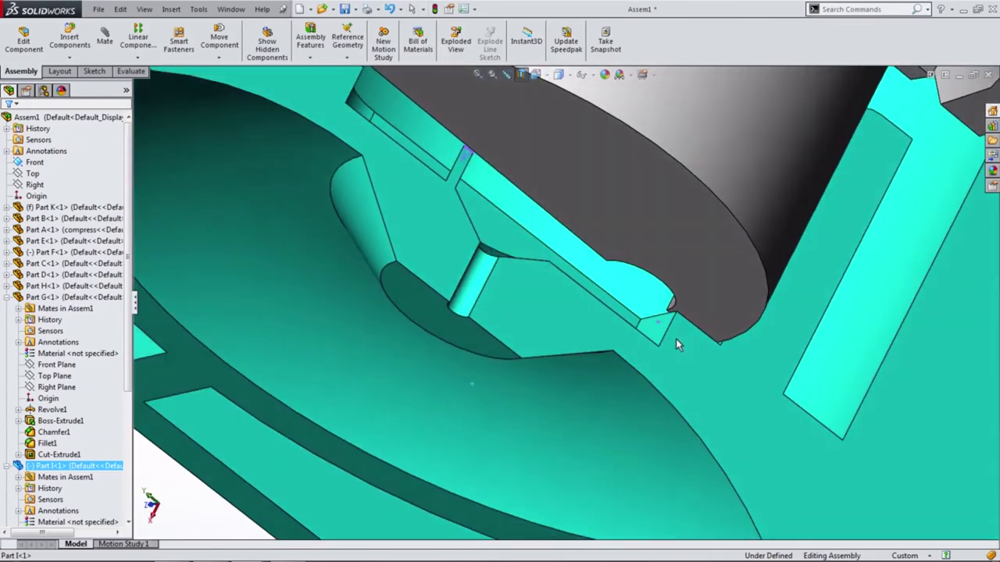
pyautogui.scroll(-1, 677, 343)
pyautogui.scroll(5, 676, 339)
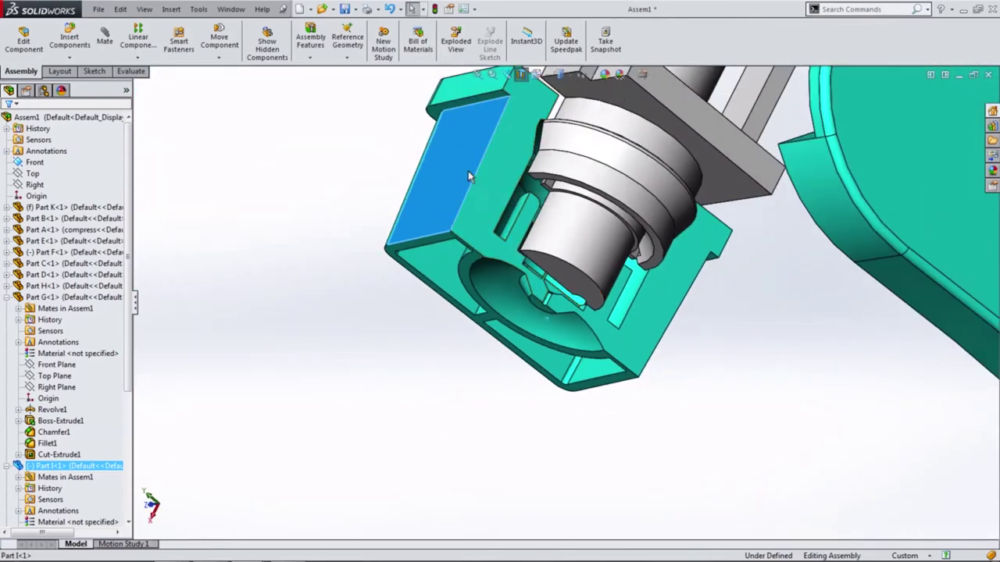
pyautogui.scroll(-2, 429, 196)
pyautogui.moveTo(428, 195)
pyautogui.mouseDown(button='right')
pyautogui.moveTo(568, 288)
pyautogui.moveTo(520, 230)
pyautogui.moveTo(560, 200)
pyautogui.moveTo(594, 227)
pyautogui.moveTo(610, 217)
pyautogui.moveTo(539, 306)
pyautogui.mouseUp(button='right')
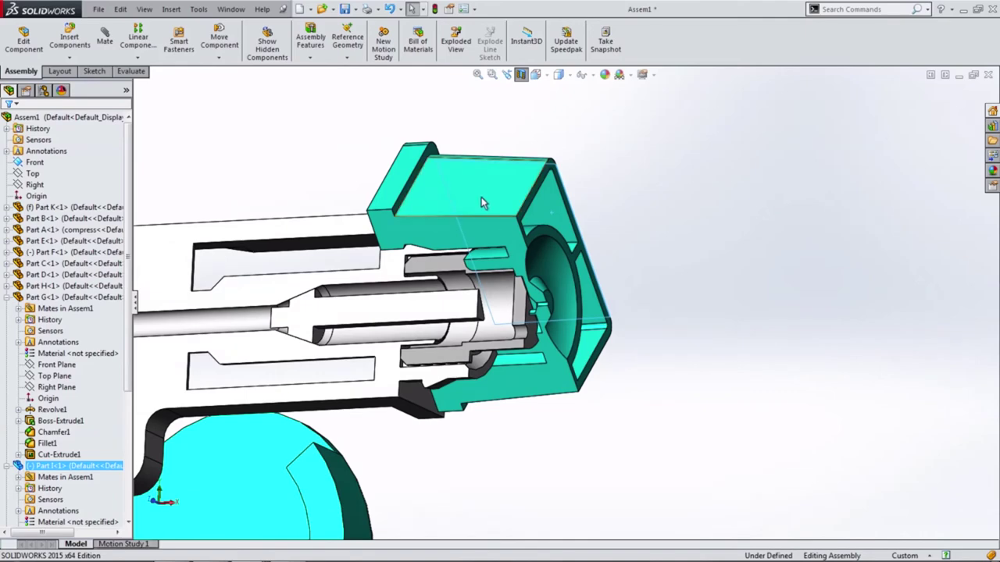
pyautogui.moveTo(481, 202)
pyautogui.mouseDown(button='right')
pyautogui.moveTo(518, 163)
pyautogui.moveTo(570, 138)
pyautogui.moveTo(599, 159)
pyautogui.mouseUp(button='right')
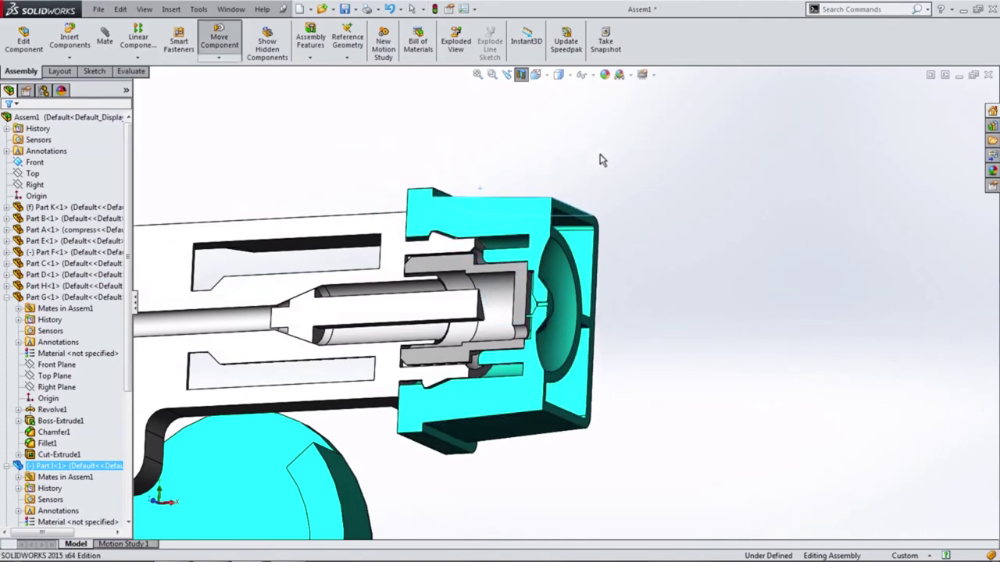
# - Exit Move Component and clear the nozzle cap selection
pyautogui.press('Escape')
pyautogui.scroll(-2, 508, 413)
pyautogui.scroll(-2, 539, 359)
pyautogui.scroll(-2, 559, 328)
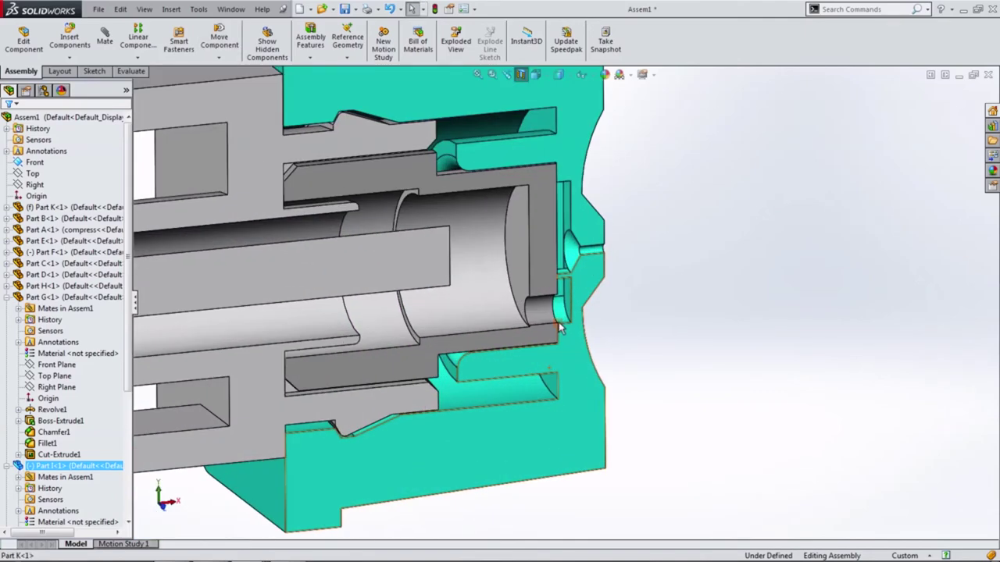
pyautogui.scroll(-2, 559, 329)
pyautogui.scroll(3, 539, 342)
pyautogui.scroll(3, 488, 346)
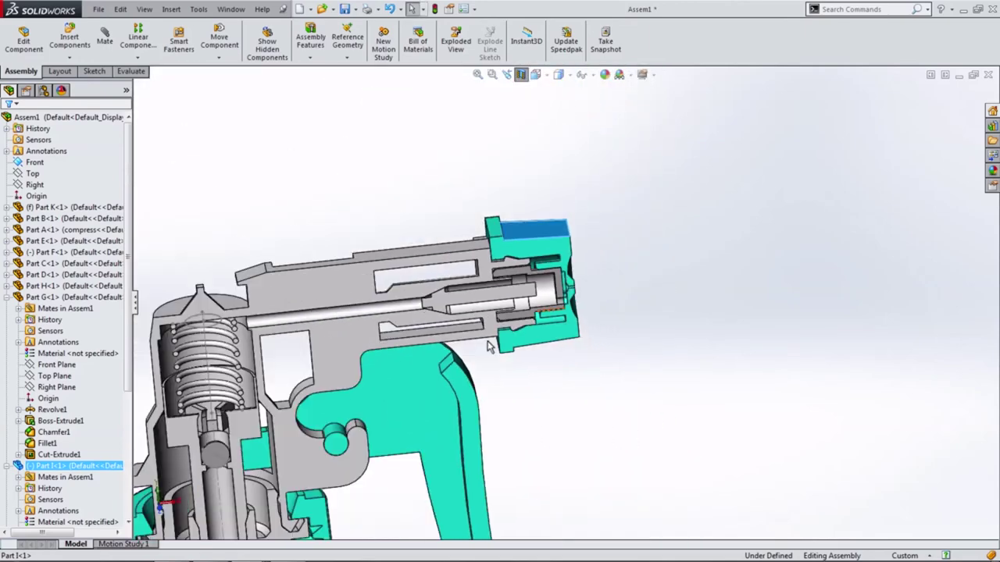
pyautogui.click(391, 204)
pyautogui.scroll(2, 408, 253)
pyautogui.scroll(3, 434, 268)
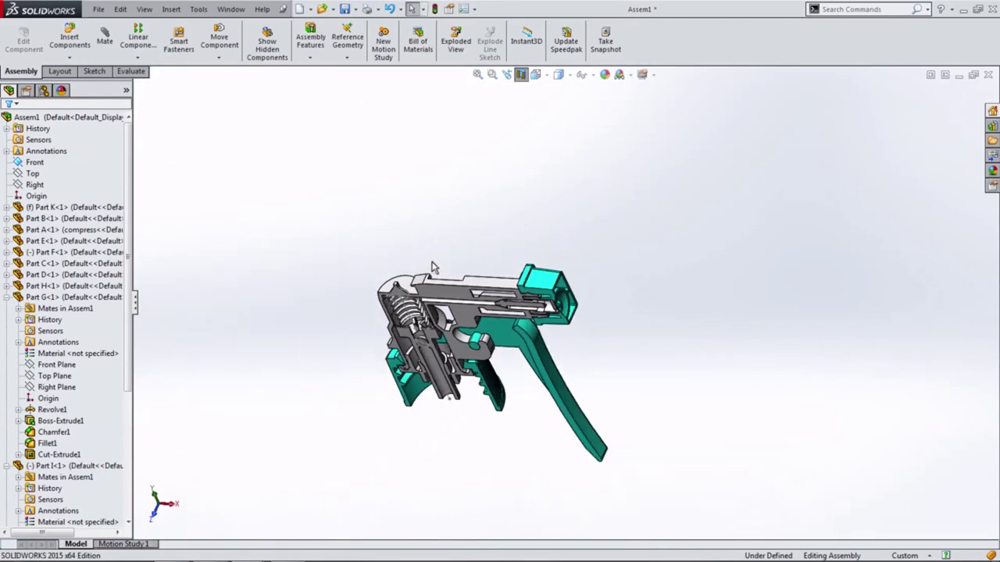
# - Turn off the section view, clear the selection and collapse Part G's feature list
pyautogui.click(521, 76)
pyautogui.click(536, 291)
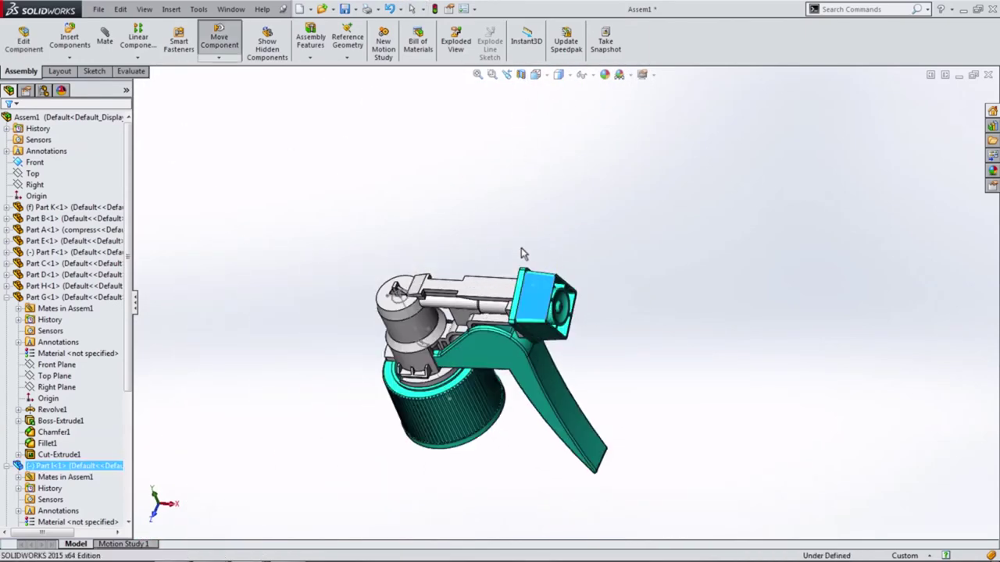
pyautogui.press('Escape')
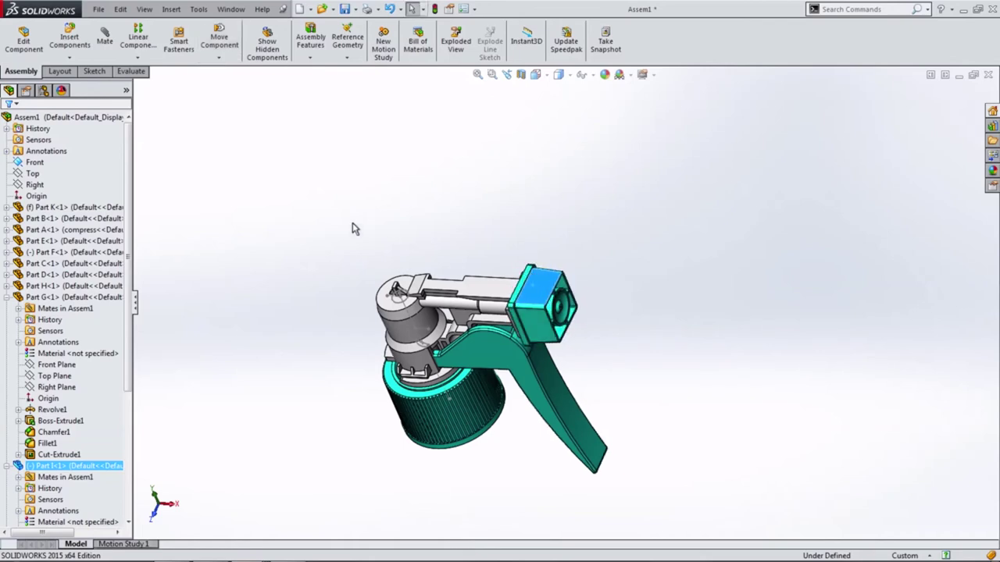
pyautogui.press('Escape')
pyautogui.click(7, 298)
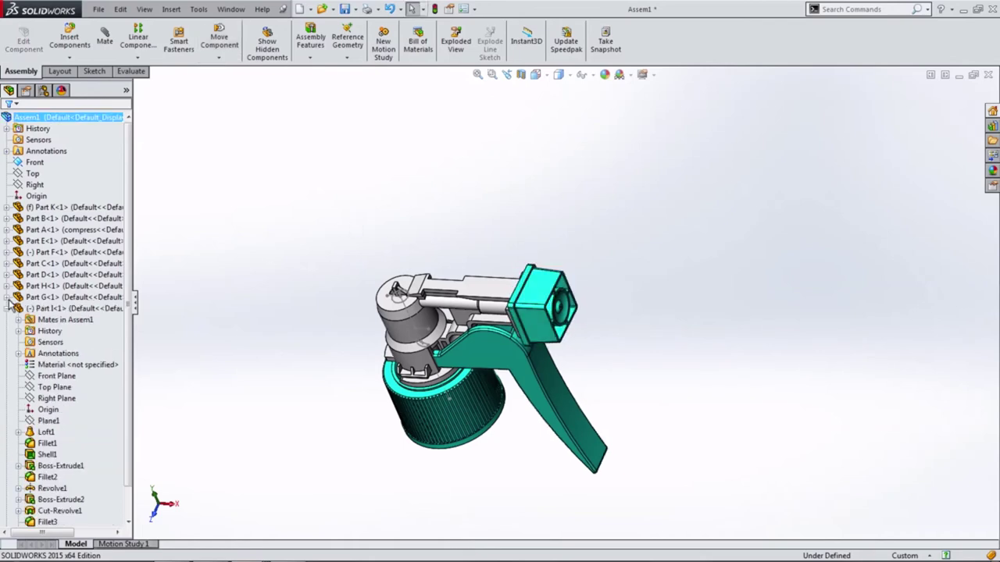
# - Mate Part I's Front Plane coincident to Assem1's Front plane, then show the Front view
pyautogui.click(51, 381)
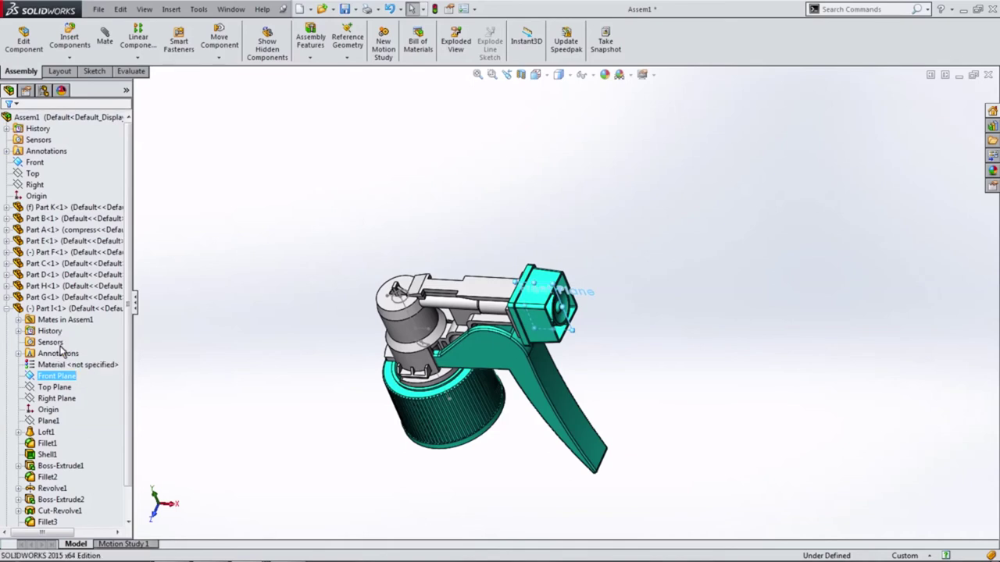
pyautogui.click(60, 343)
pyautogui.click(139, 87)
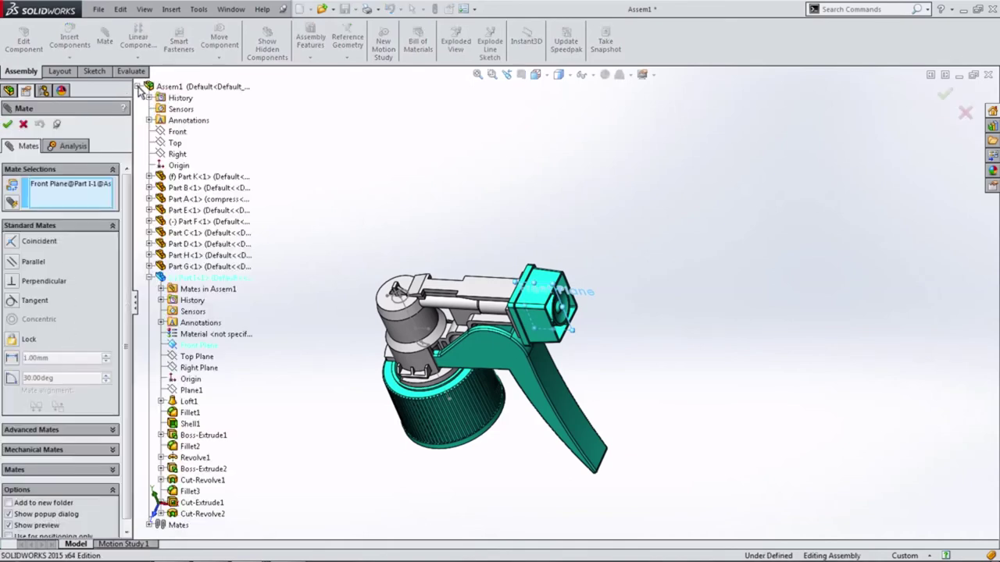
pyautogui.click(168, 133)
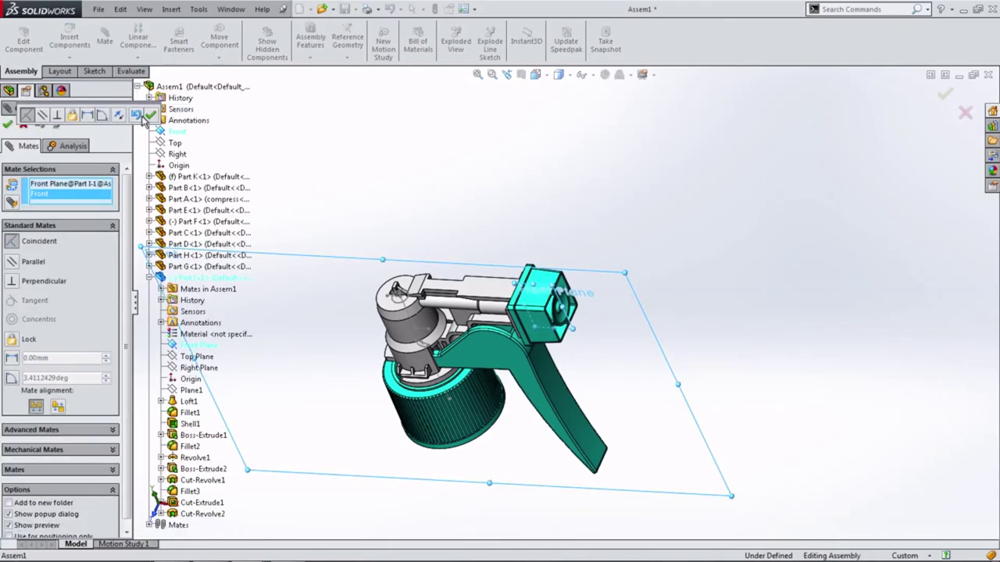
pyautogui.click(150, 115)
pyautogui.click(7, 125)
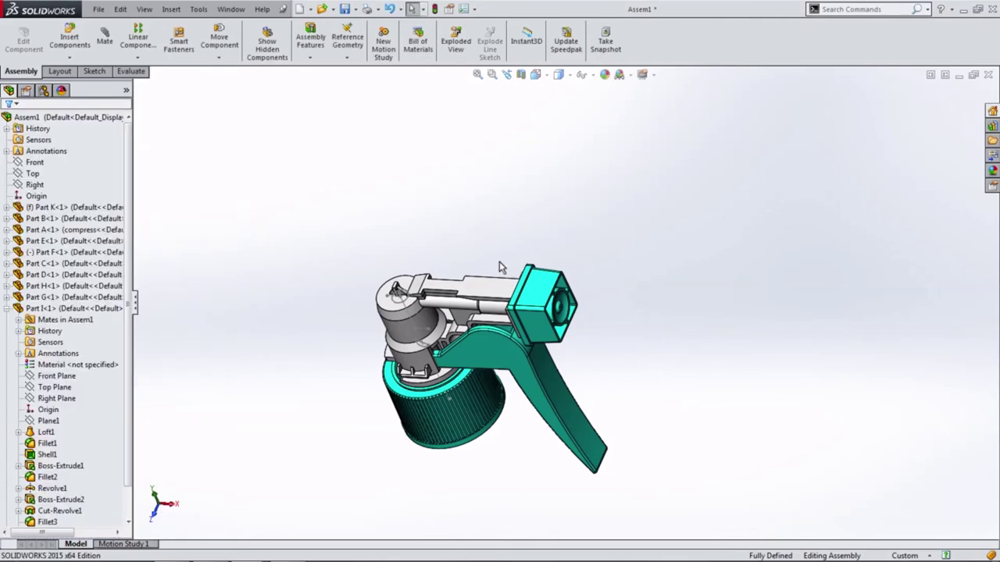
pyautogui.moveTo(535, 311); pyautogui.dragTo(530, 342)
pyautogui.click(536, 74)
pyautogui.click(554, 125)
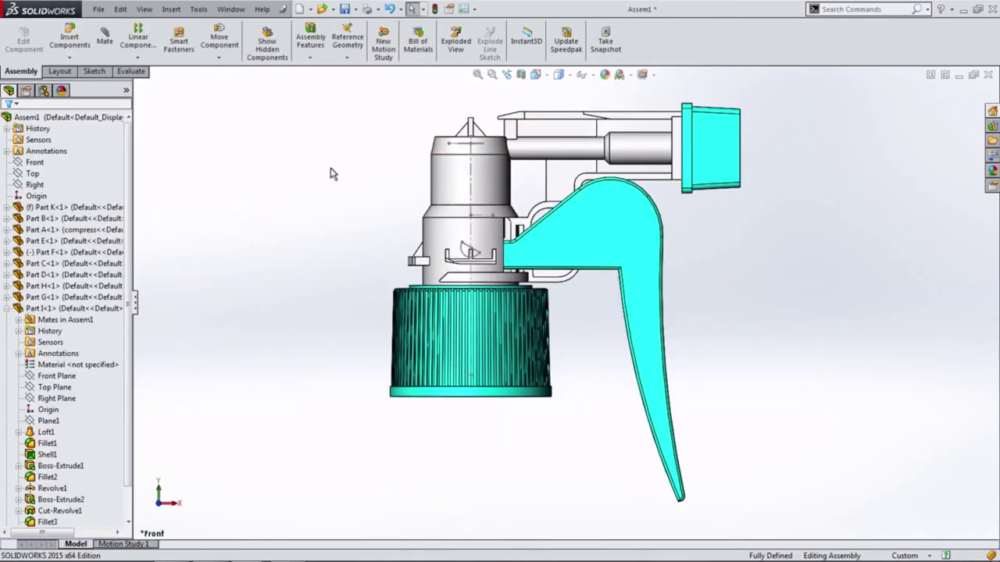
# - Insert a second copy of Part J from Open documents, placed left of the sprayer
pyautogui.click(70, 43)
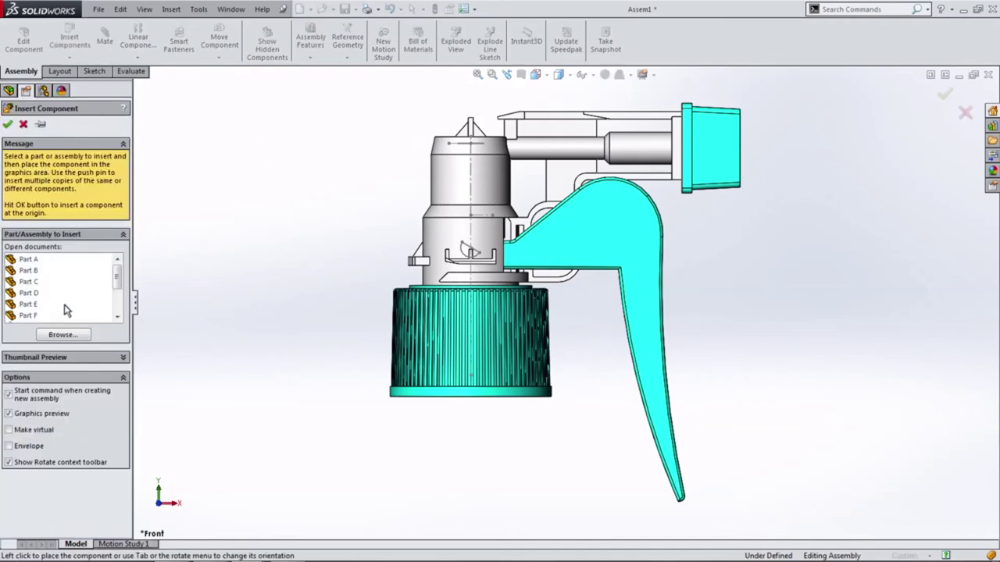
pyautogui.click(28, 304)
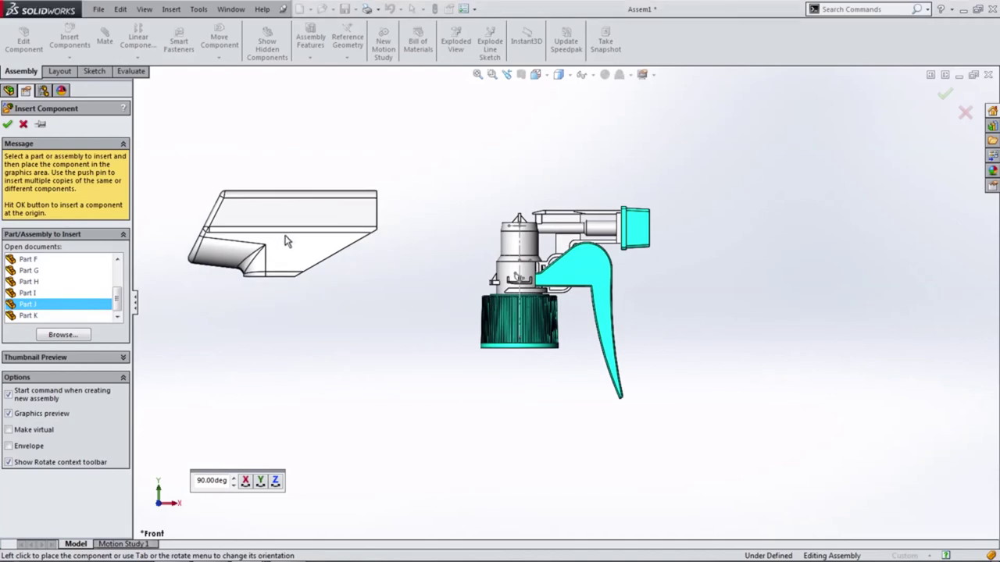
pyautogui.click(286, 239)
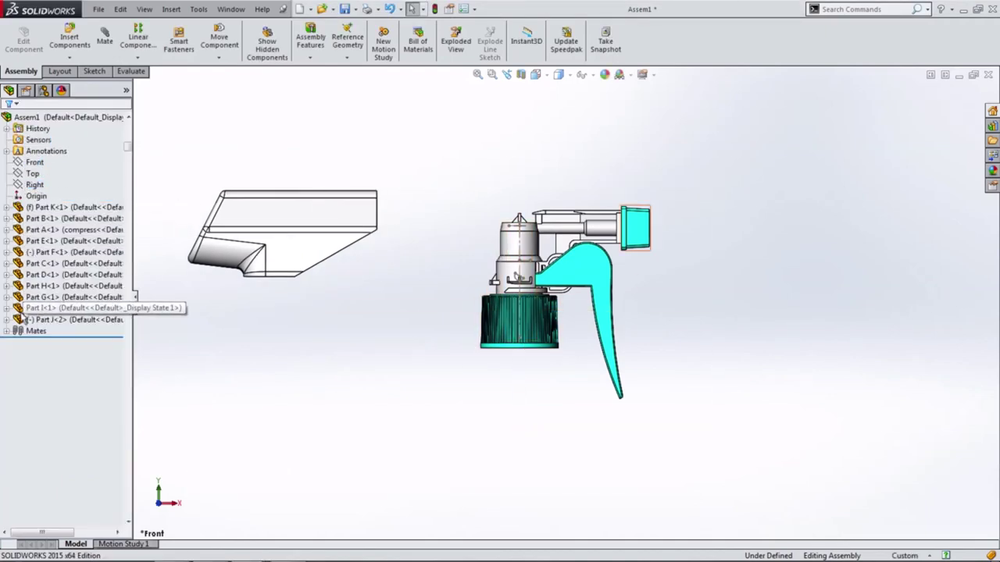
# - Mate Part J<2>'s Front Plane coincident with the assembly Front plane
pyautogui.click(7, 320)
pyautogui.rightClick(49, 328)
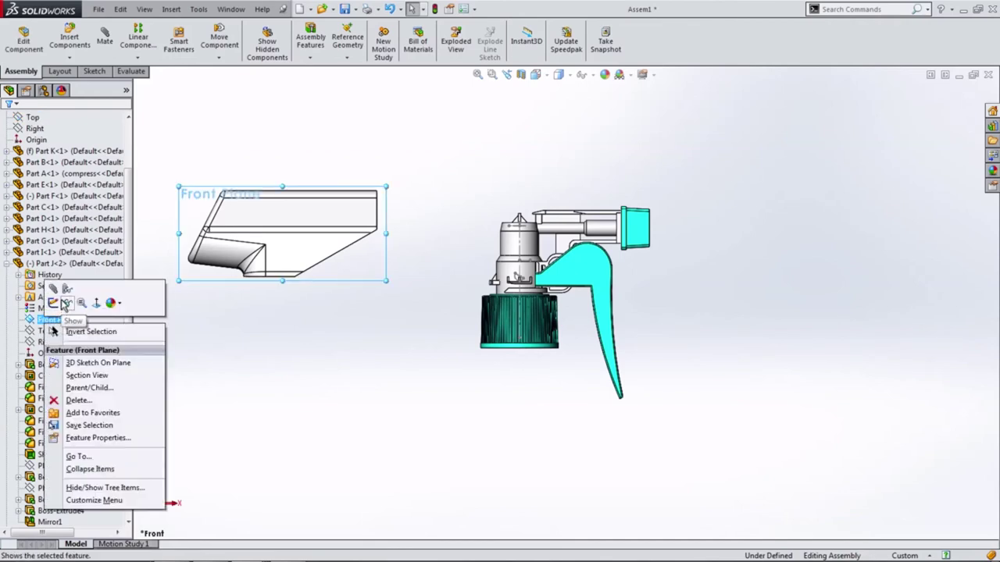
pyautogui.click(56, 299)
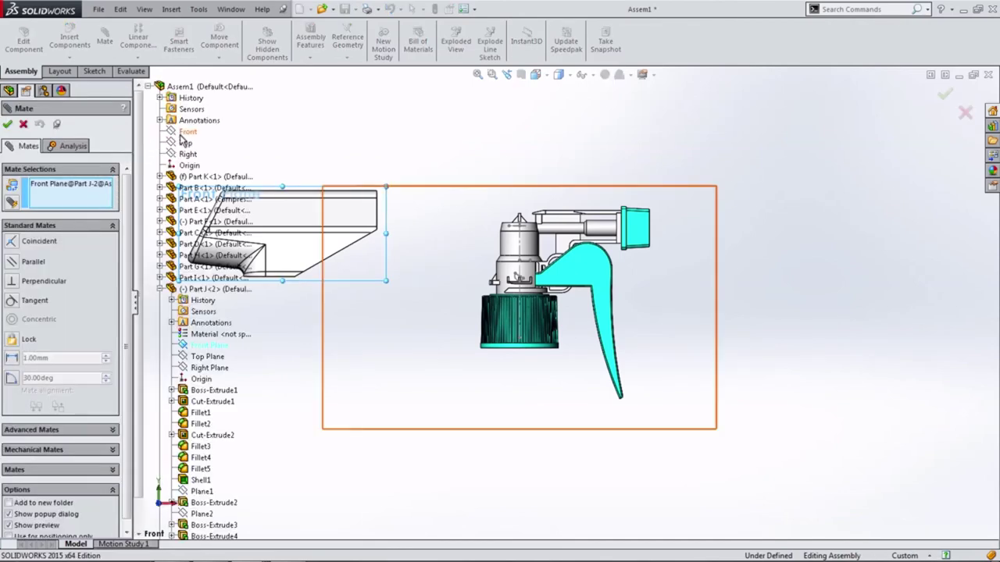
pyautogui.click(184, 136)
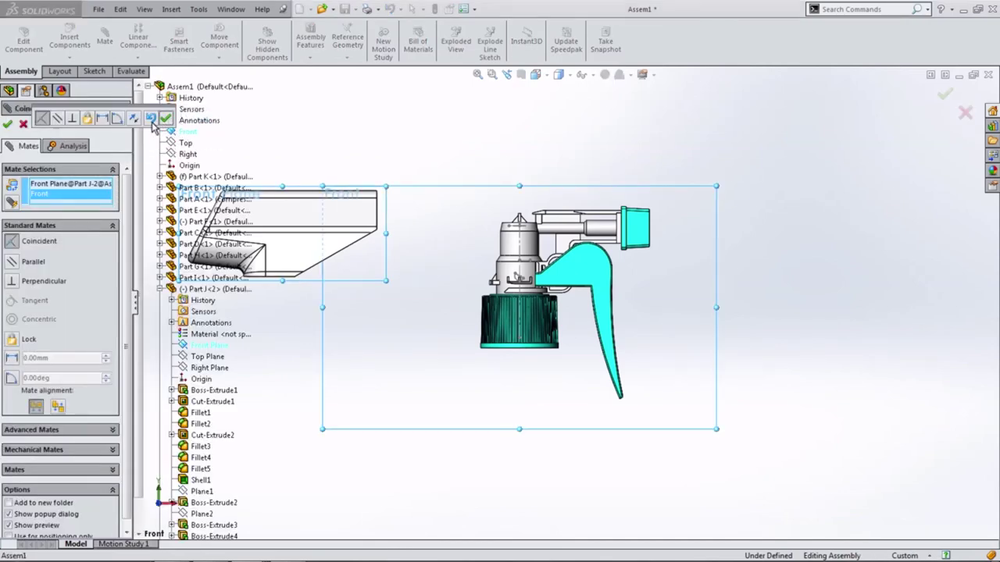
pyautogui.click(167, 119)
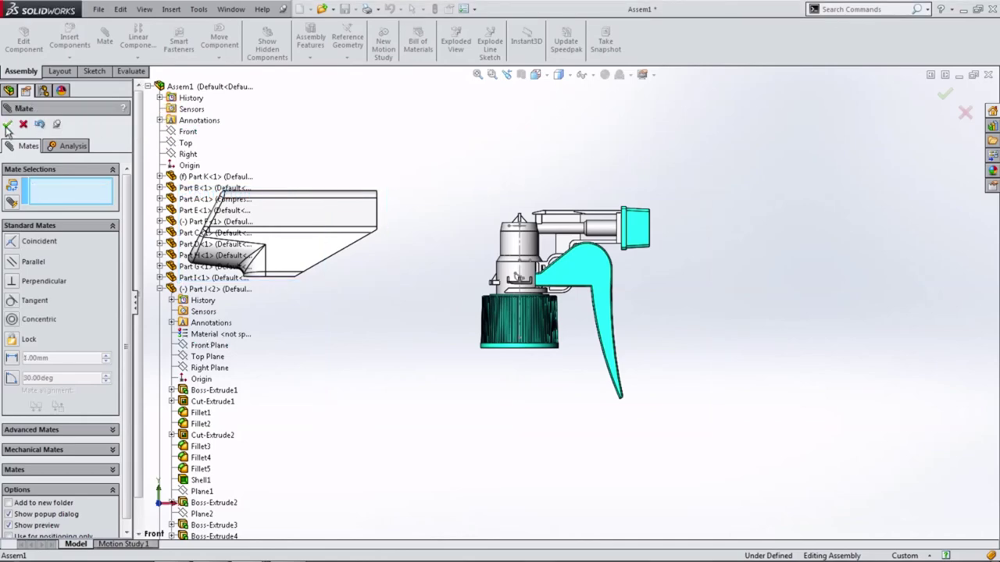
pyautogui.click(23, 126)
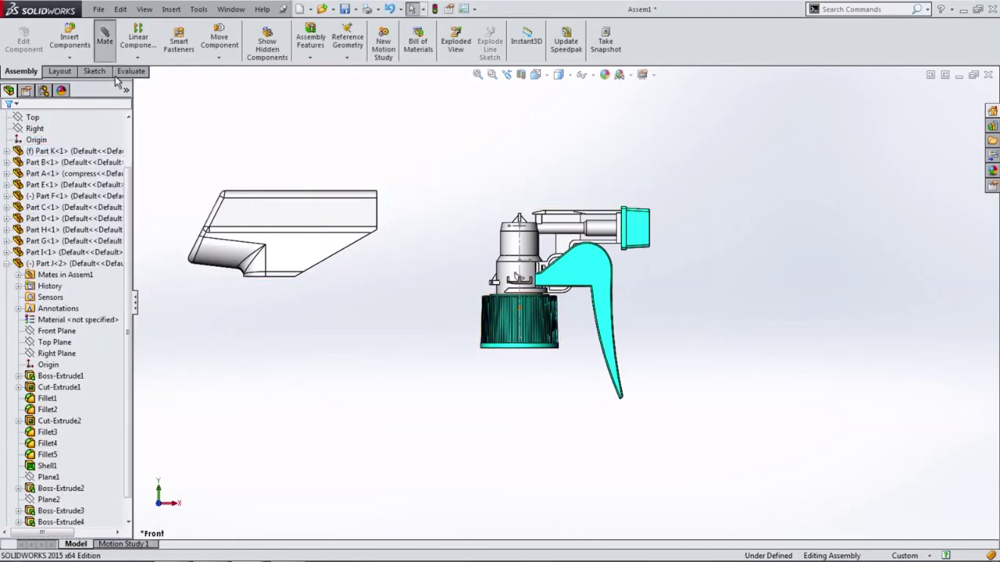
# - Zoom in and select the tab face on the sprayer body
pyautogui.scroll(-2, 530, 307)
pyautogui.scroll(-3, 529, 307)
pyautogui.scroll(-3, 530, 307)
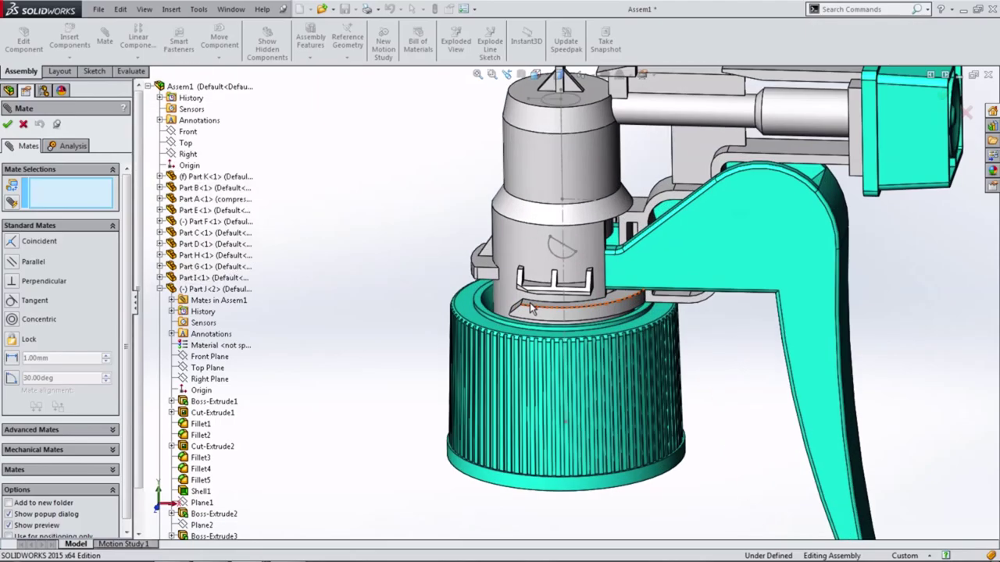
pyautogui.scroll(-2, 529, 307)
pyautogui.scroll(-2, 542, 227)
pyautogui.scroll(-1, 585, 286)
pyautogui.scroll(-2, 561, 261)
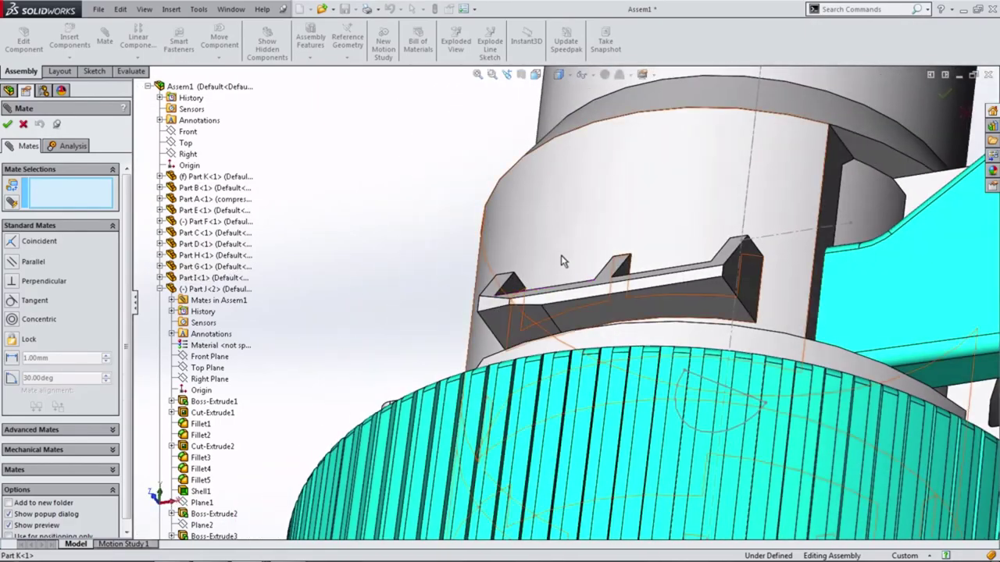
pyautogui.click(585, 308)
# - Mate the matching tab face inside the shroud coincident to the body's tab face
pyautogui.scroll(5, 469, 328)
pyautogui.scroll(2, 367, 344)
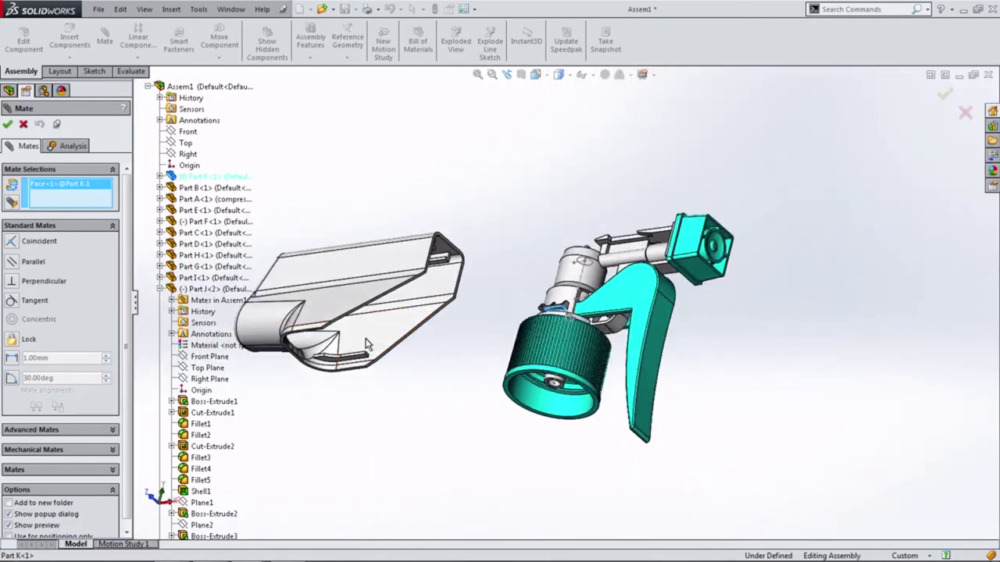
pyautogui.scroll(-1, 364, 348)
pyautogui.scroll(-1, 367, 352)
pyautogui.scroll(-2, 359, 340)
pyautogui.scroll(-2, 352, 329)
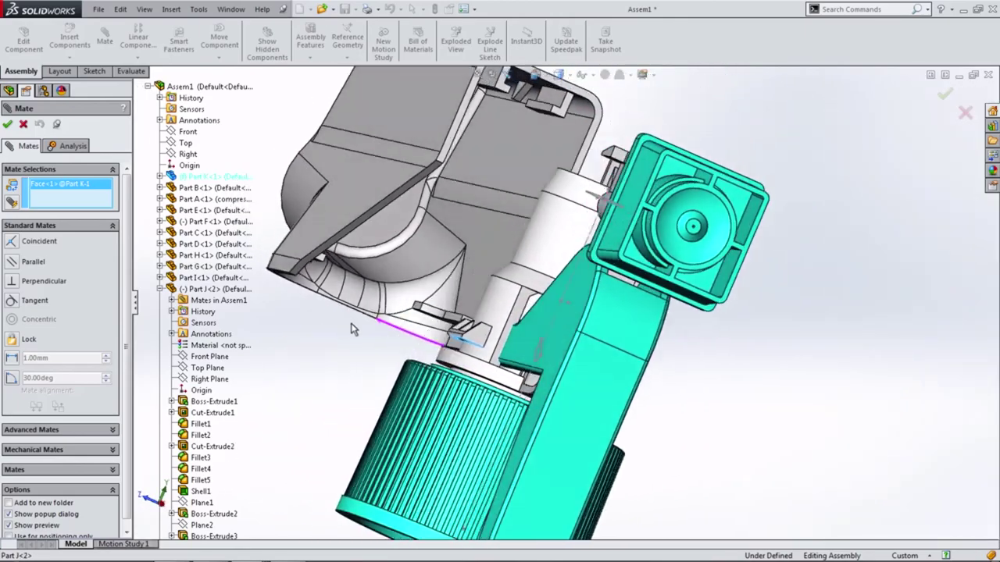
pyautogui.moveTo(351, 328)
pyautogui.mouseDown(button='middle')
pyautogui.moveTo(357, 346)
pyautogui.moveTo(341, 357)
pyautogui.moveTo(367, 328)
pyautogui.moveTo(413, 321)
pyautogui.moveTo(376, 320)
pyautogui.mouseUp(button='middle')
pyautogui.click(396, 280)
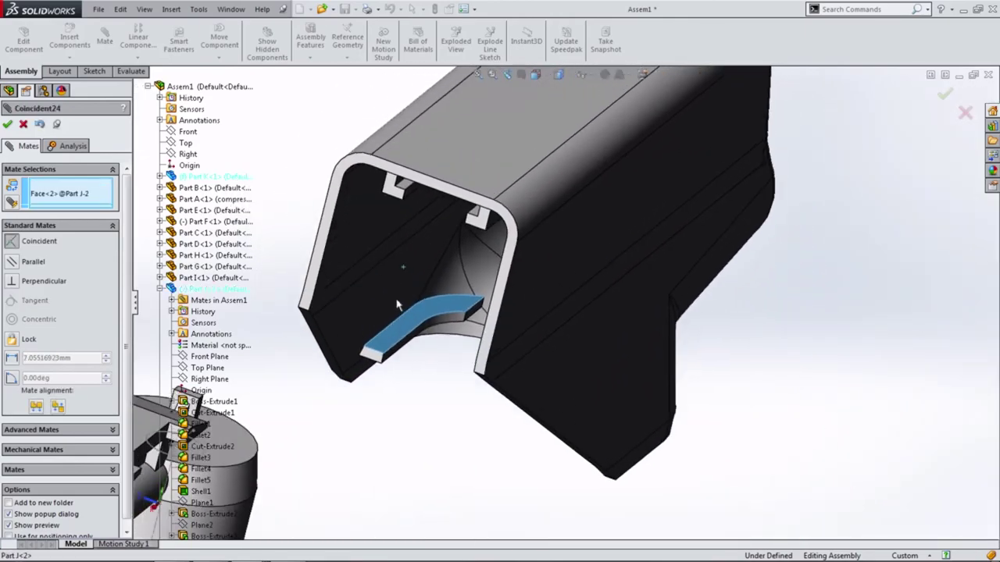
pyautogui.click(385, 295)
pyautogui.click(381, 284)
# - Orbit back to the whole sprayer, close the mate, and switch to the Front view
pyautogui.scroll(3, 380, 313)
pyautogui.moveTo(380, 313); pyautogui.dragTo(509, 381, button='middle')
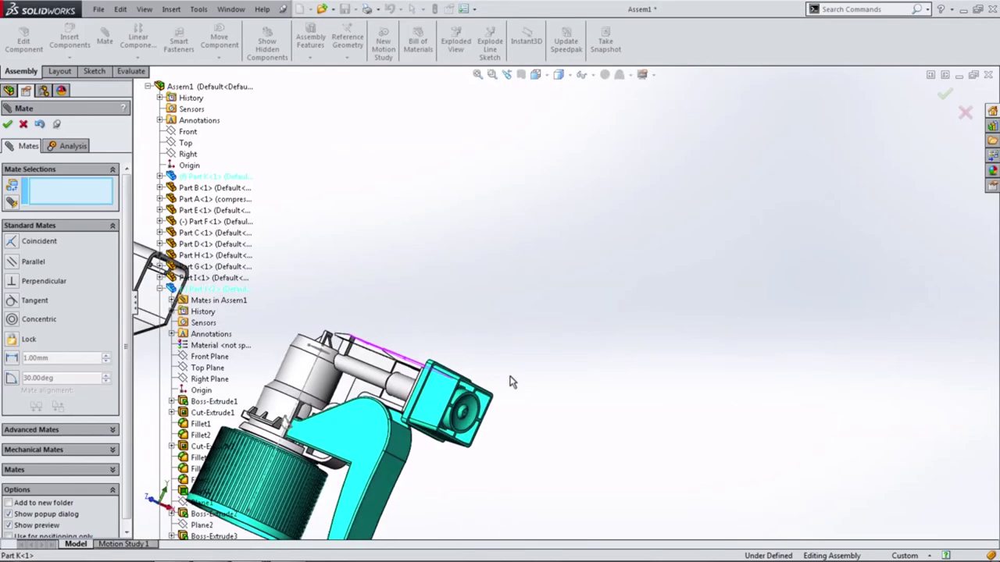
pyautogui.scroll(2, 509, 382)
pyautogui.scroll(3, 521, 417)
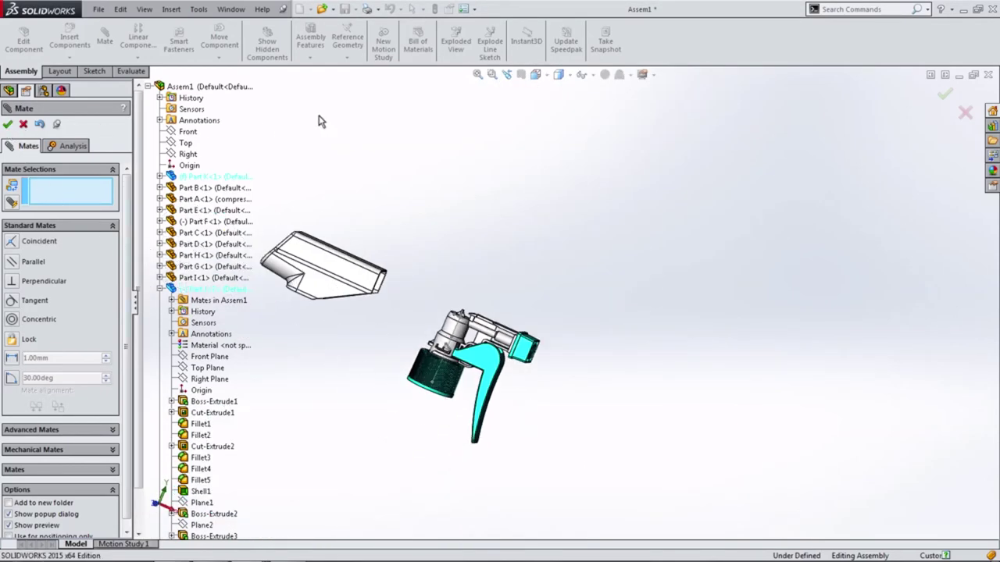
pyautogui.press('Escape')
pyautogui.click(536, 74)
pyautogui.click(541, 121)
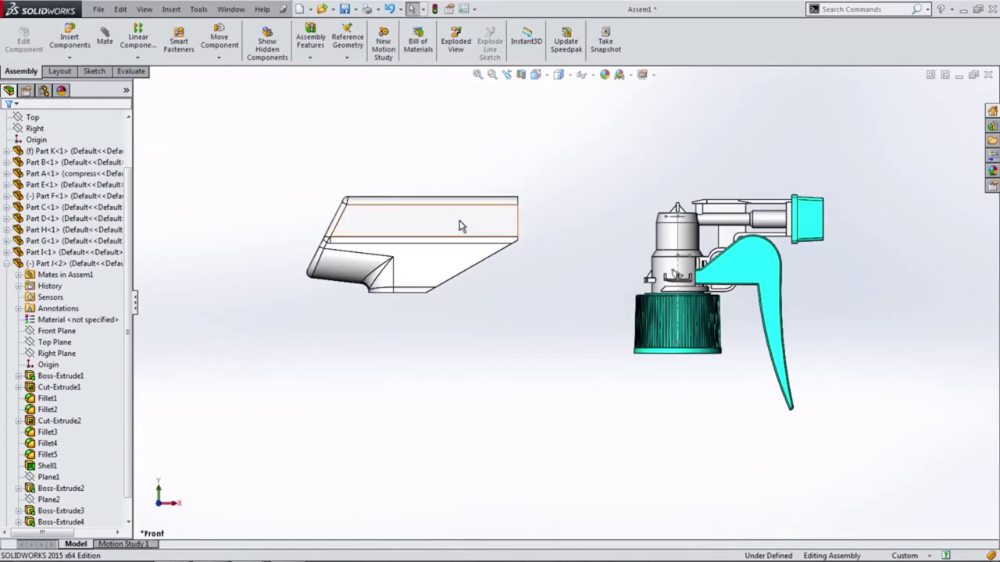
# - Slide Part J right onto the sprayer head and begin a section view
pyautogui.moveTo(461, 225)
pyautogui.mouseDown()
pyautogui.moveTo(703, 226)
pyautogui.moveTo(661, 232)
pyautogui.moveTo(692, 229)
pyautogui.mouseUp()
pyautogui.press('Escape')
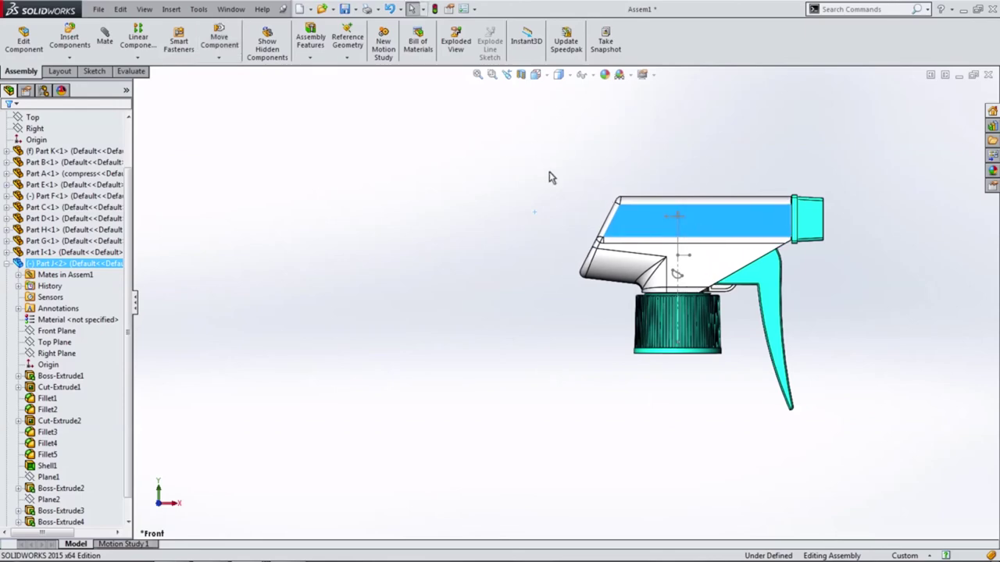
pyautogui.click(549, 178)
pyautogui.click(521, 76)
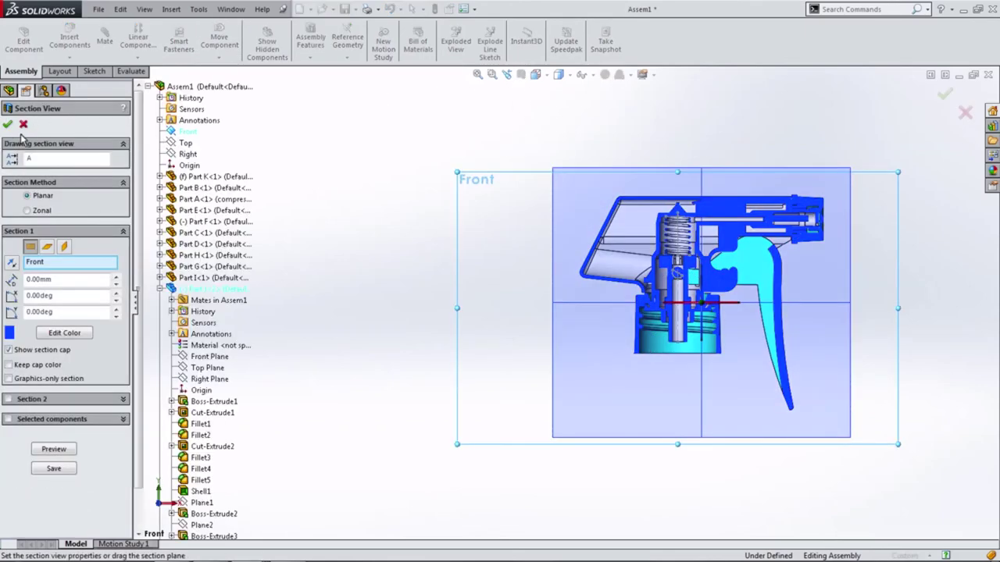
# - Apply the section cut, orbit it, then toggle it off and back on with the sprayer fitted
pyautogui.click(7, 124)
pyautogui.scroll(-3, 662, 224)
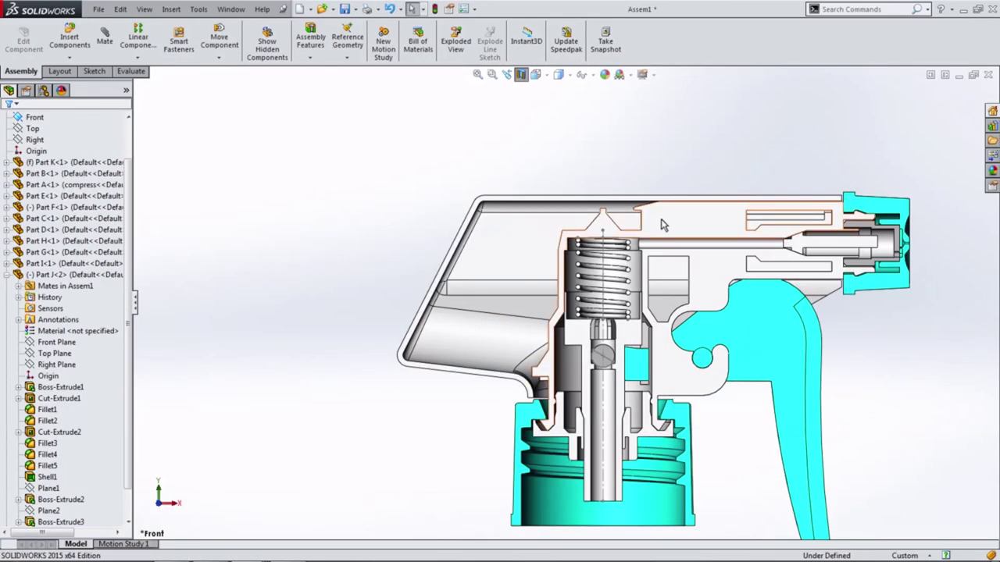
pyautogui.scroll(-2, 662, 225)
pyautogui.moveTo(648, 227); pyautogui.dragTo(672, 235, button='middle')
pyautogui.click(521, 76)
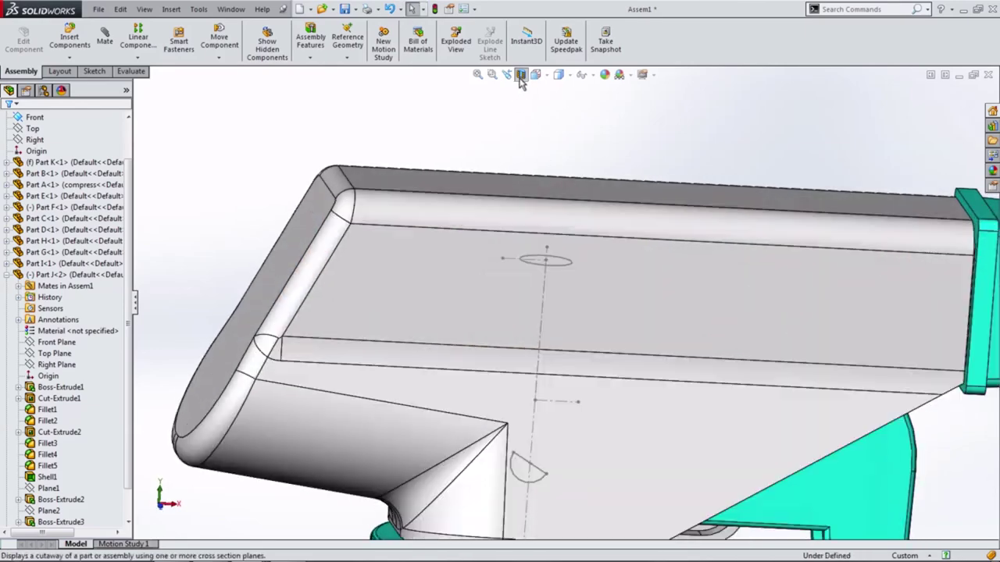
pyautogui.press('f')
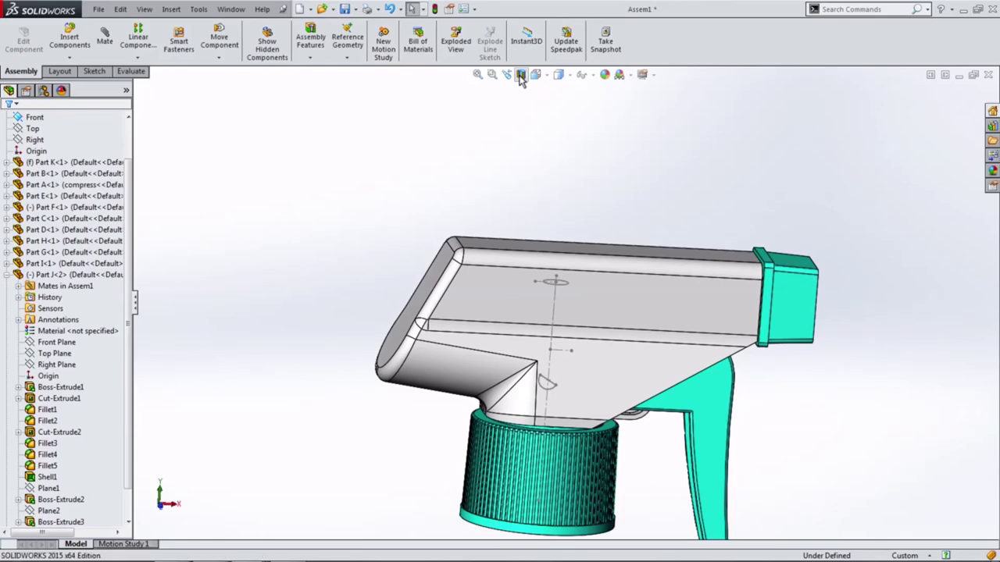
pyautogui.click(520, 76)
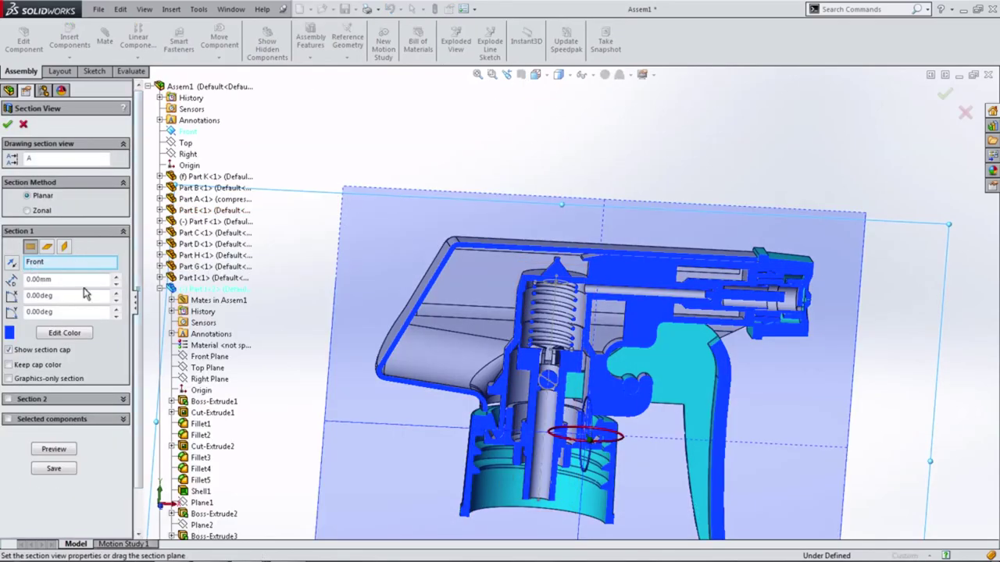
# - Offset the section plane to 4.00 mm and inspect the cut from the side
pyautogui.moveTo(438, 344); pyautogui.dragTo(551, 391, button='middle')
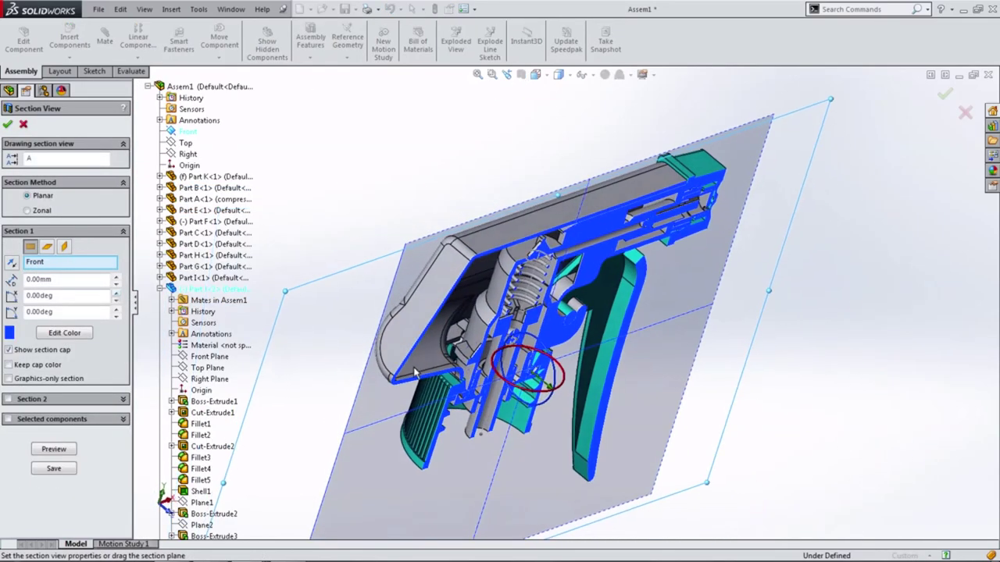
pyautogui.moveTo(557, 397); pyautogui.dragTo(566, 404)
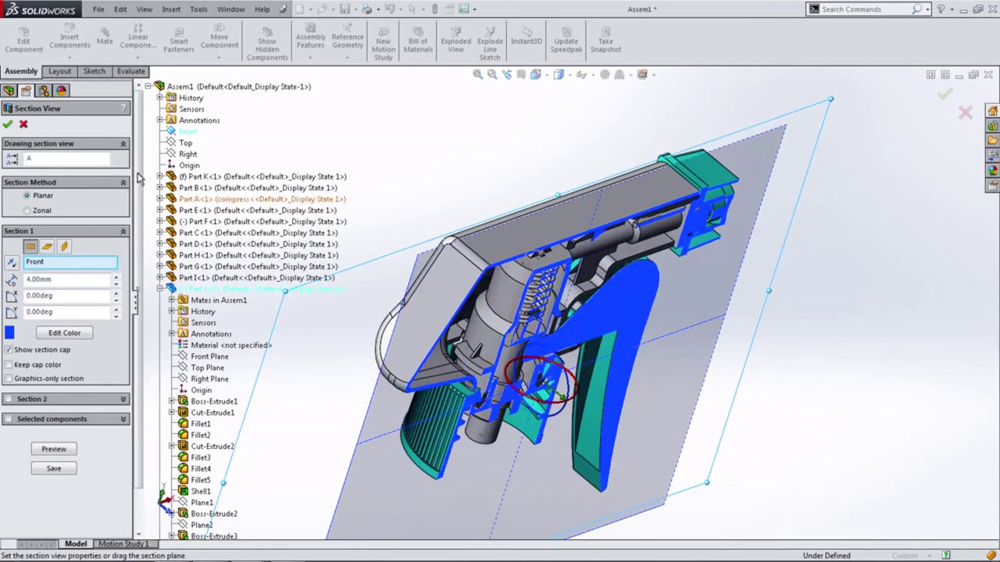
pyautogui.click(7, 125)
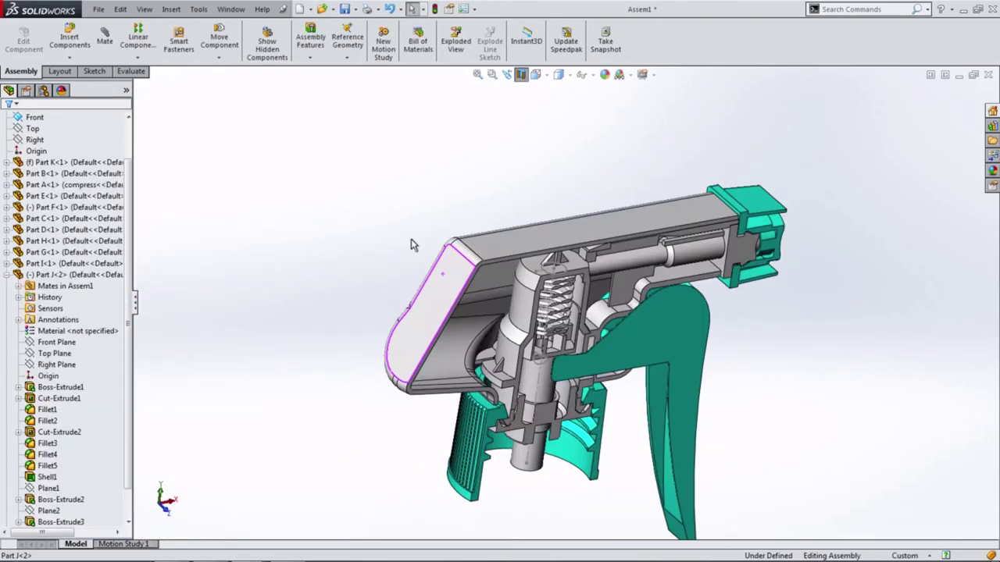
pyautogui.scroll(-3, 390, 219)
pyautogui.moveTo(379, 162)
pyautogui.mouseDown(button='middle')
pyautogui.moveTo(383, 143)
pyautogui.moveTo(384, 172)
pyautogui.moveTo(404, 207)
pyautogui.moveTo(471, 267)
pyautogui.mouseUp(button='middle')
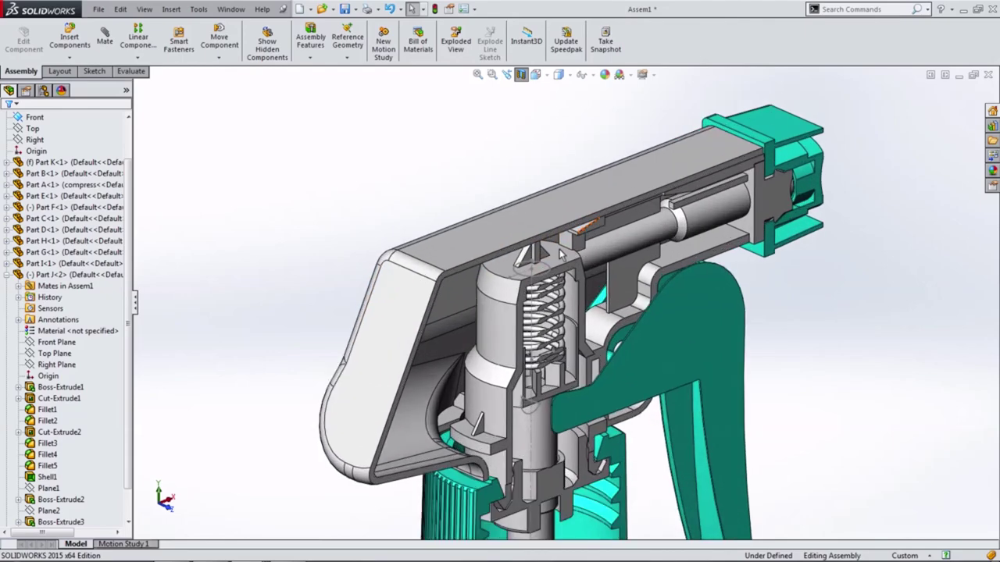
pyautogui.scroll(-2, 471, 268)
pyautogui.click(455, 269)
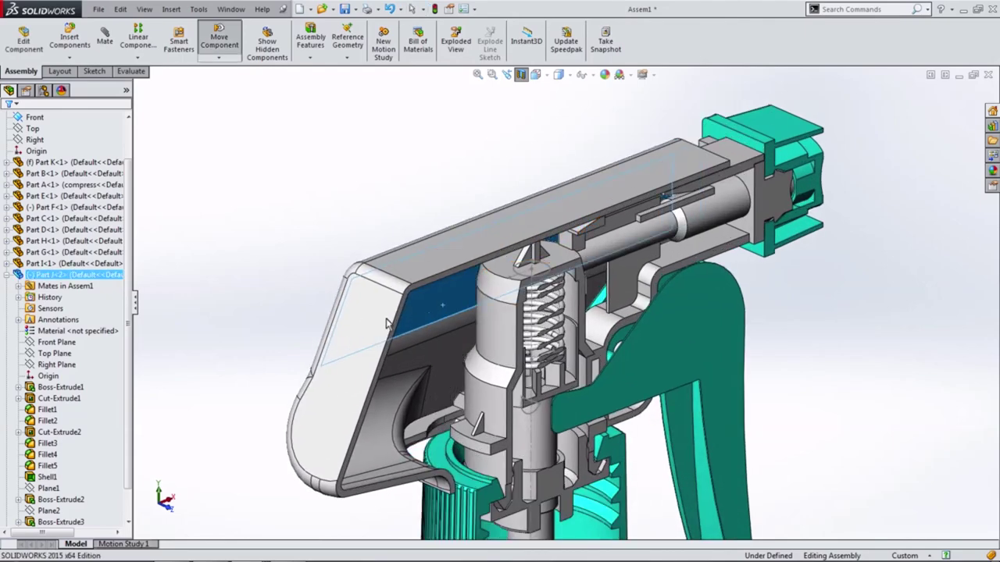
# - Re-apply the section view with the plane offset at 5.00 mm
pyautogui.click(521, 76)
pyautogui.click(521, 75)
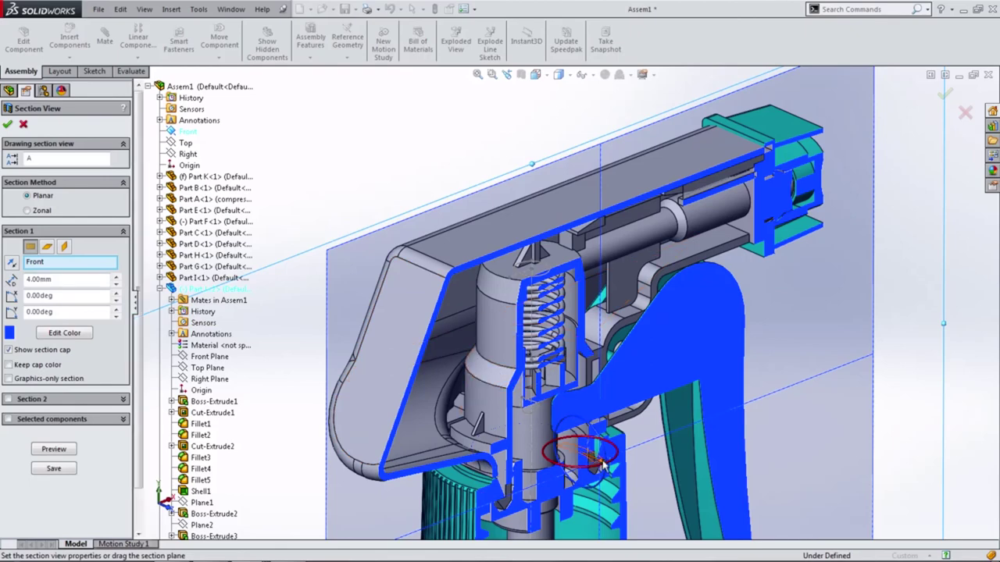
pyautogui.moveTo(608, 467); pyautogui.dragTo(611, 468)
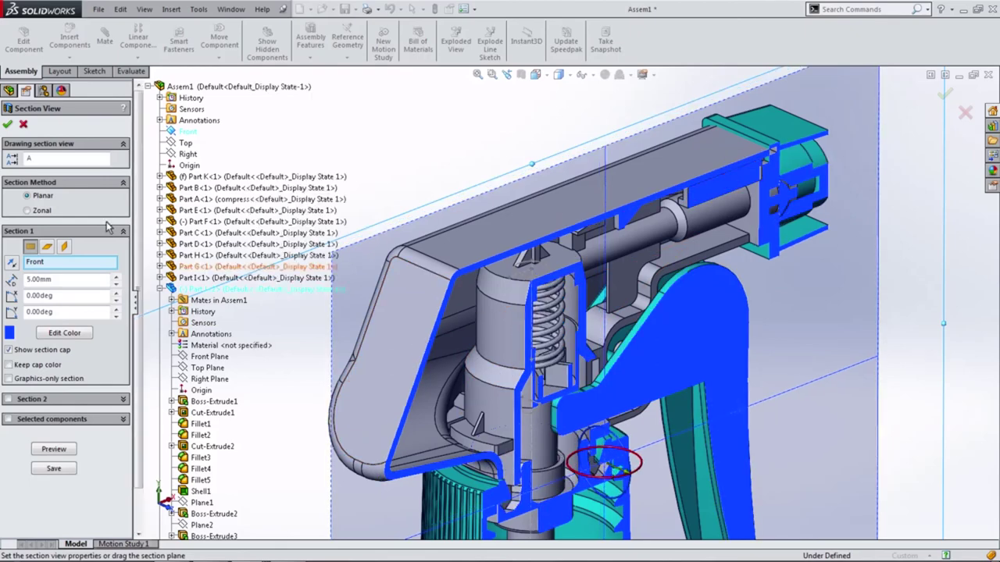
pyautogui.click(7, 124)
# - In the Front view, nudge the shroud slightly left and the top cover slightly right
pyautogui.click(535, 74)
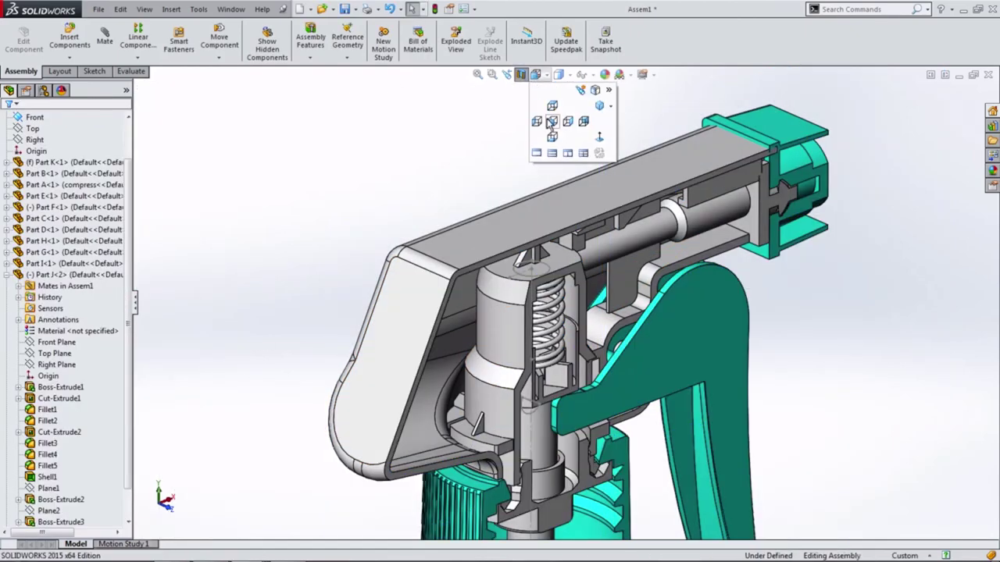
pyautogui.click(553, 128)
pyautogui.scroll(-3, 328, 226)
pyautogui.moveTo(328, 226); pyautogui.dragTo(300, 233)
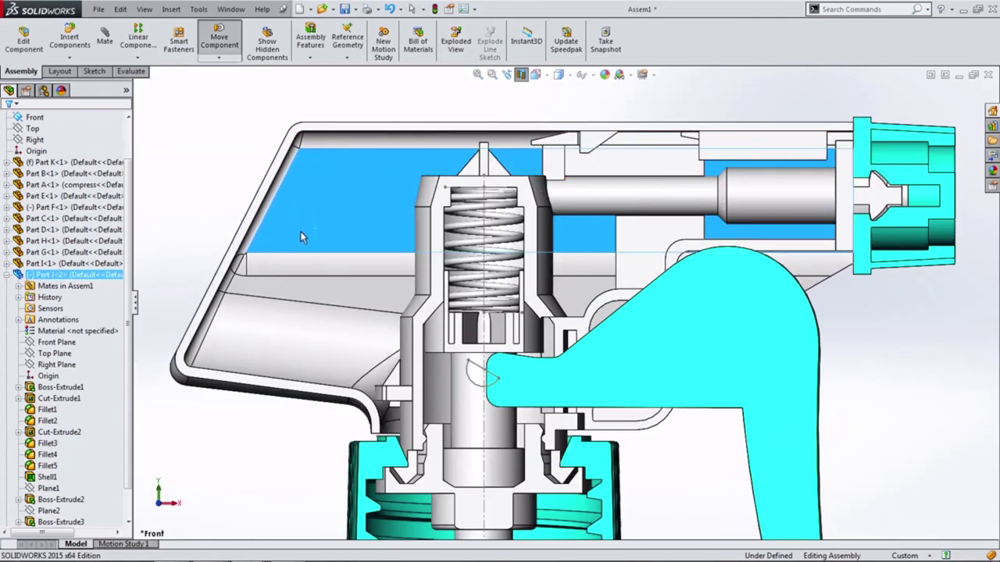
pyautogui.press('Escape')
pyautogui.scroll(2, 290, 244)
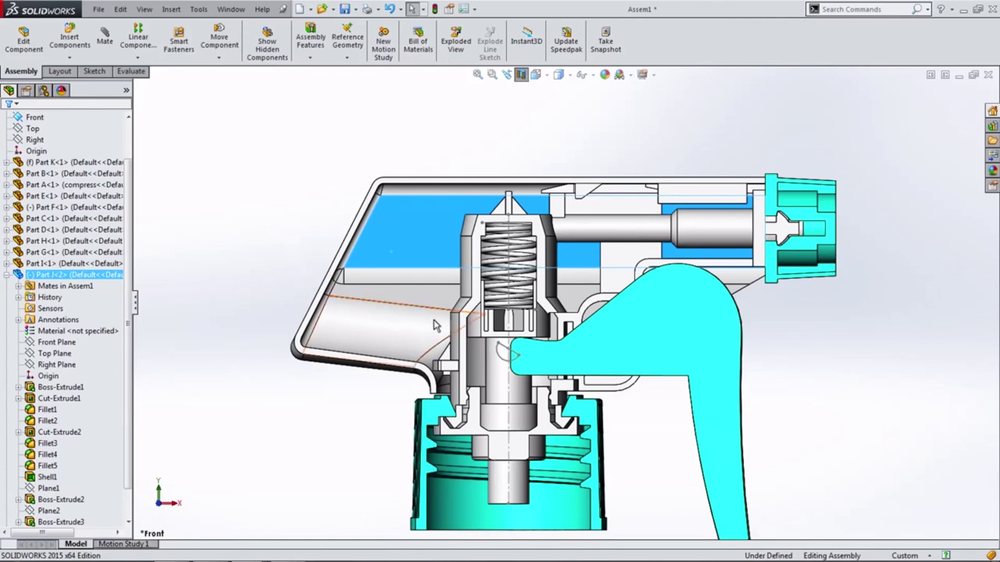
pyautogui.scroll(-2, 578, 207)
pyautogui.scroll(-5, 578, 207)
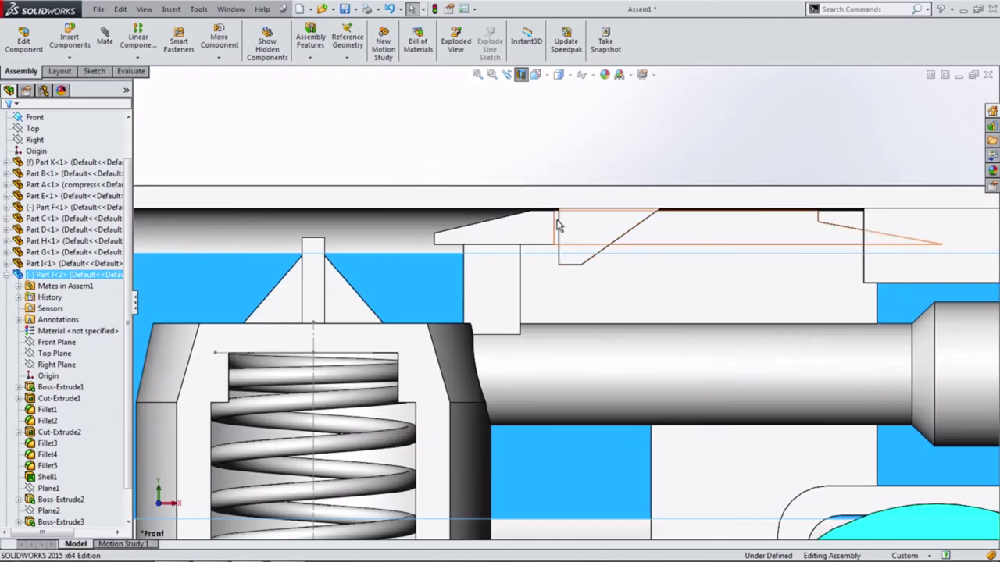
pyautogui.moveTo(398, 220); pyautogui.dragTo(398, 229)
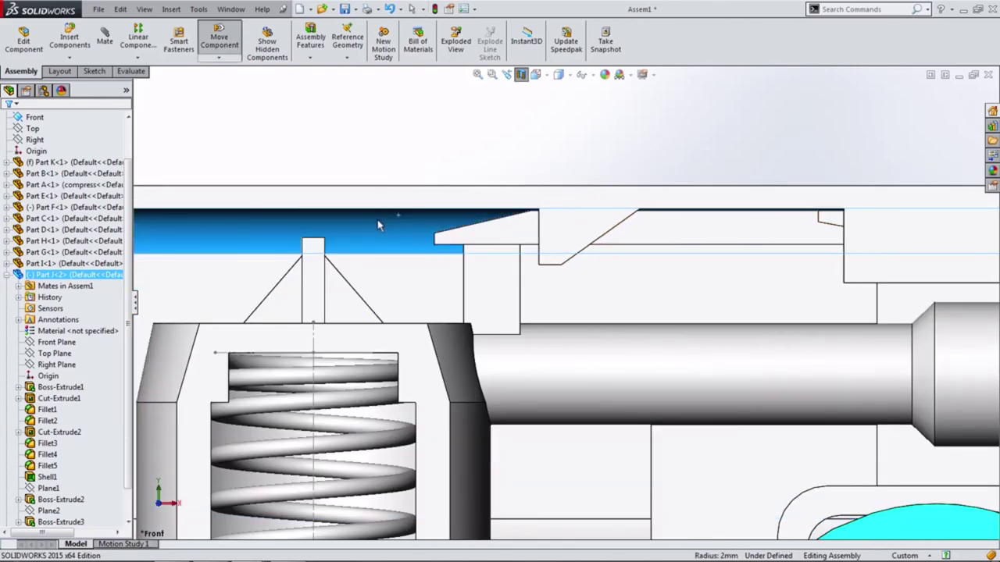
pyautogui.press('Escape')
# - Add a Coincident mate between matching faces of Part I and the Part J shroud
pyautogui.scroll(3, 469, 195)
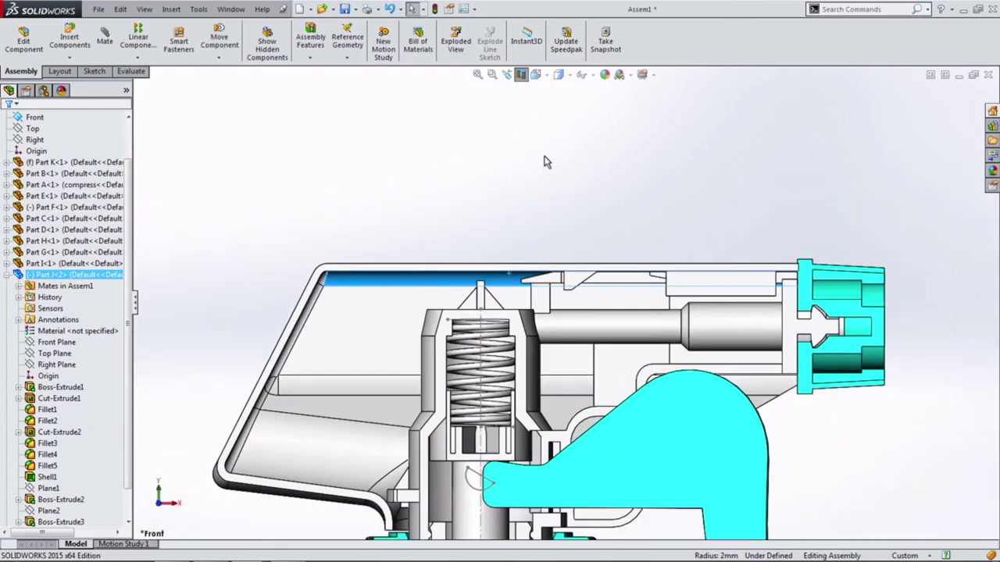
pyautogui.moveTo(542, 160); pyautogui.dragTo(597, 227, button='middle')
pyautogui.scroll(-2, 413, 373)
pyautogui.moveTo(414, 373); pyautogui.dragTo(371, 384)
pyautogui.click(341, 210)
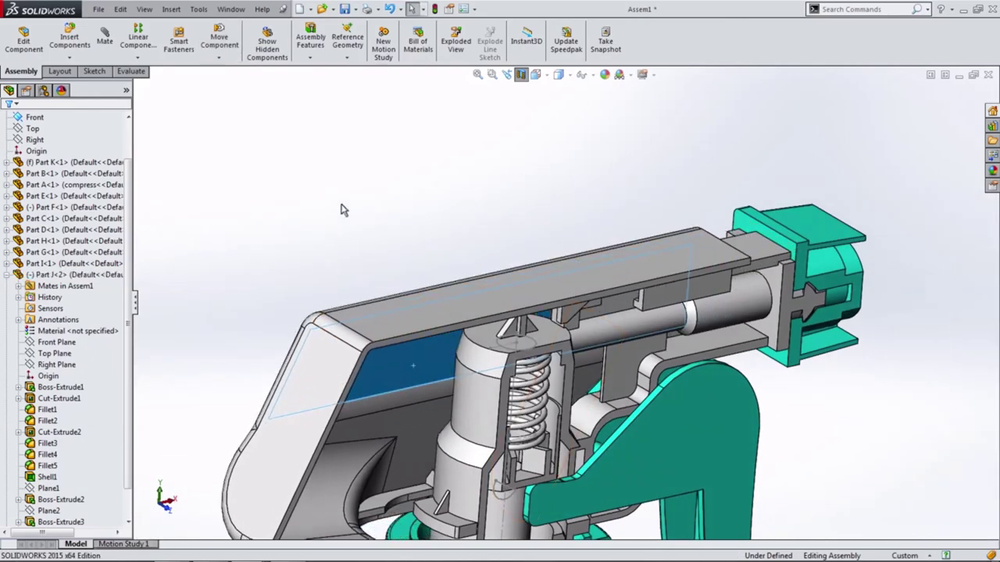
pyautogui.click(767, 234)
pyautogui.moveTo(648, 252); pyautogui.dragTo(666, 271, button='middle')
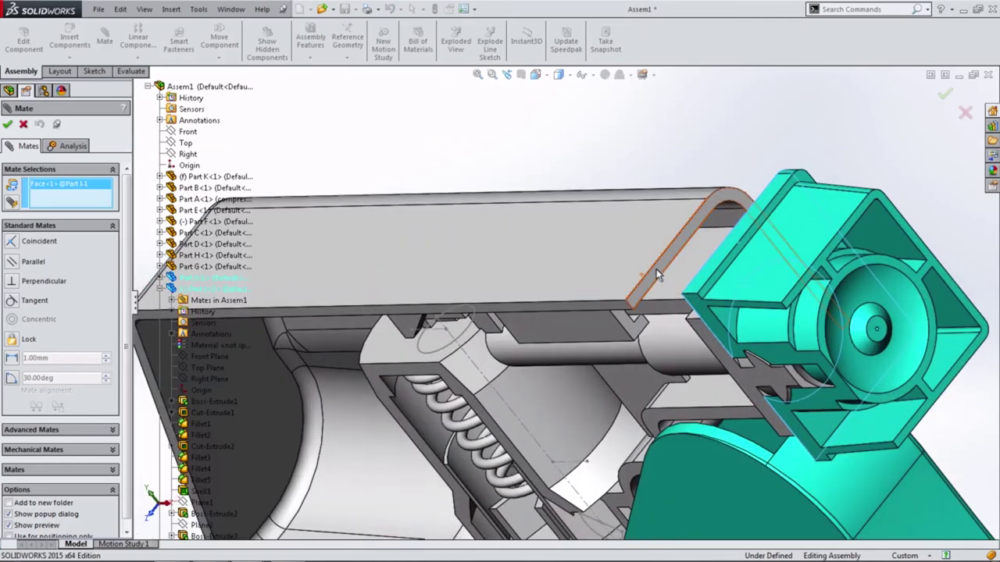
pyautogui.click(656, 268)
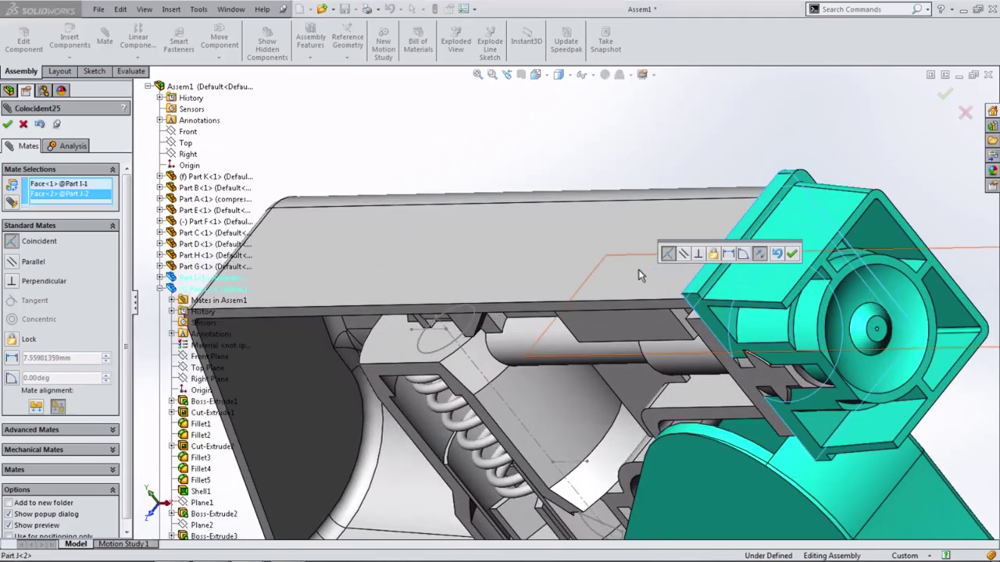
pyautogui.click(791, 253)
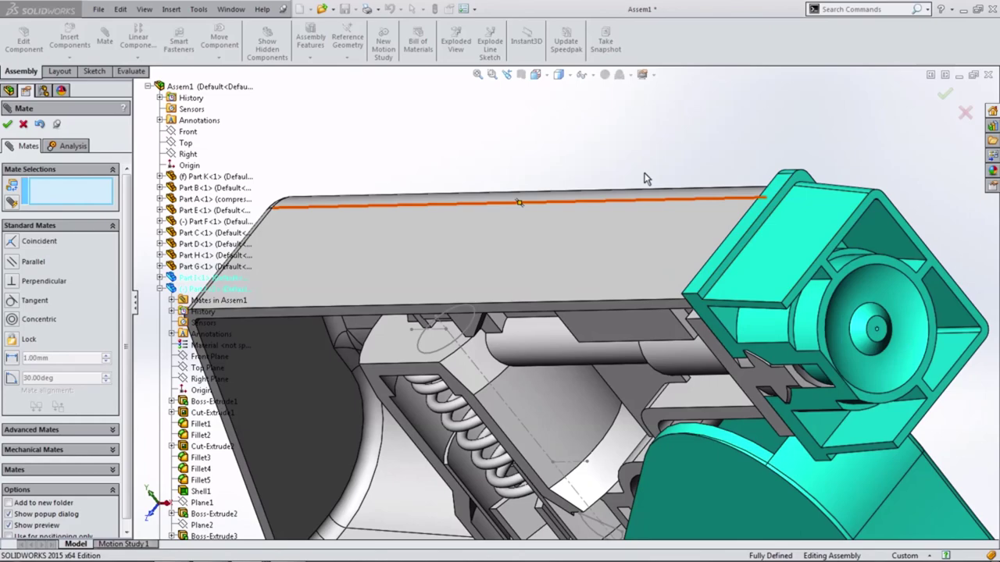
# - Show the fitted Front view, close Mate, and turn off the section view
pyautogui.click(537, 75)
pyautogui.click(553, 121)
pyautogui.scroll(-3, 556, 135)
pyautogui.scroll(-3, 580, 148)
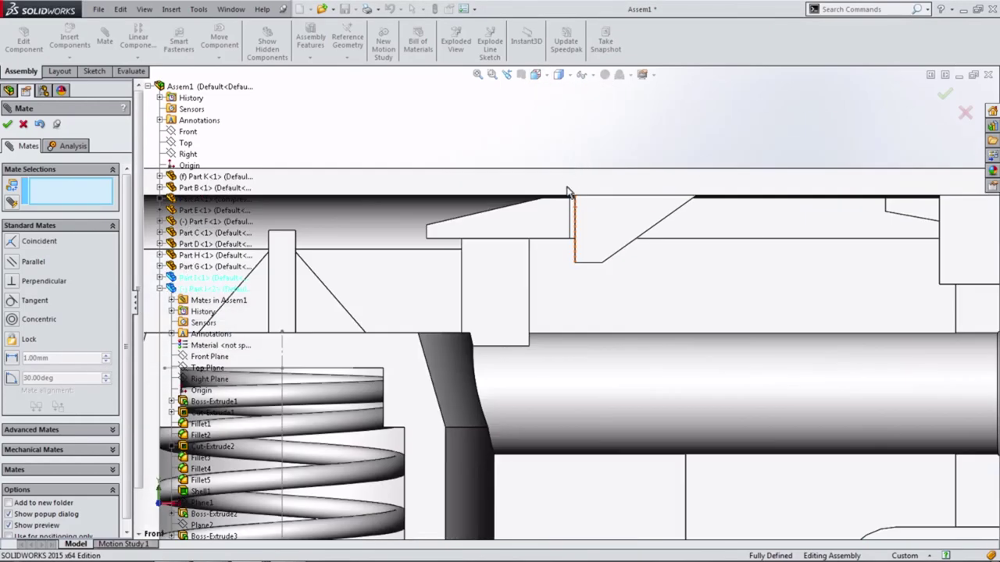
pyautogui.press('f')
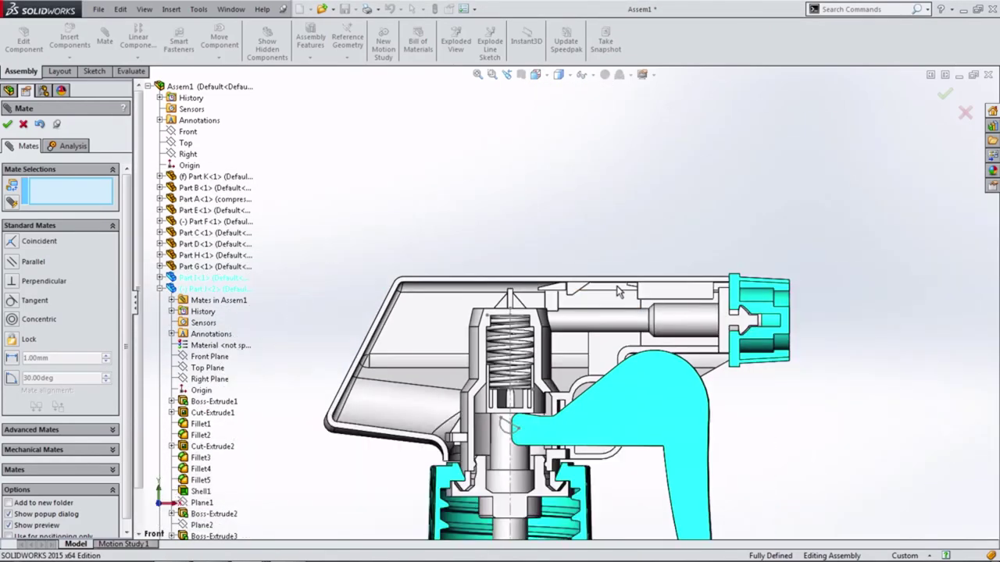
pyautogui.click(7, 126)
pyautogui.click(524, 75)
# - Orbit over the sprayer top, then set the view to Isometric
pyautogui.moveTo(528, 89); pyautogui.dragTo(471, 297, button='middle')
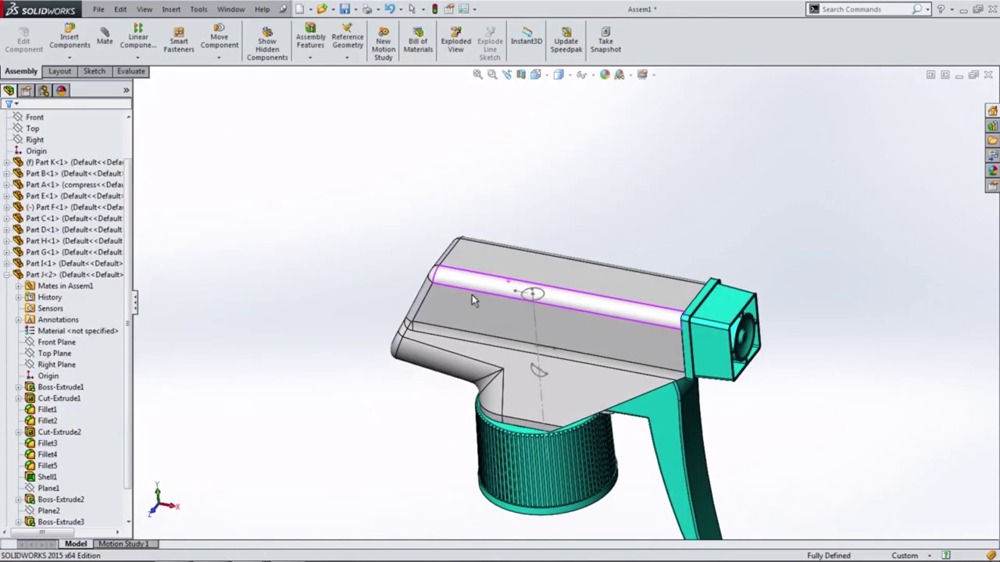
pyautogui.click(536, 74)
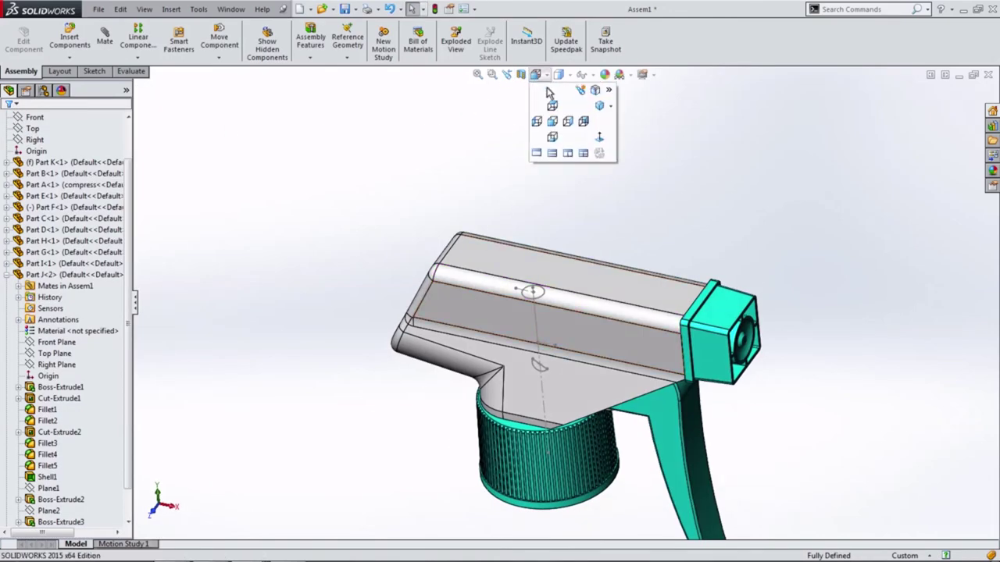
pyautogui.click(598, 107)
pyautogui.scroll(-3, 543, 287)
# - Hide the leftover sketch line and circle on the sprayer top, then zoom to fit
pyautogui.click(597, 287)
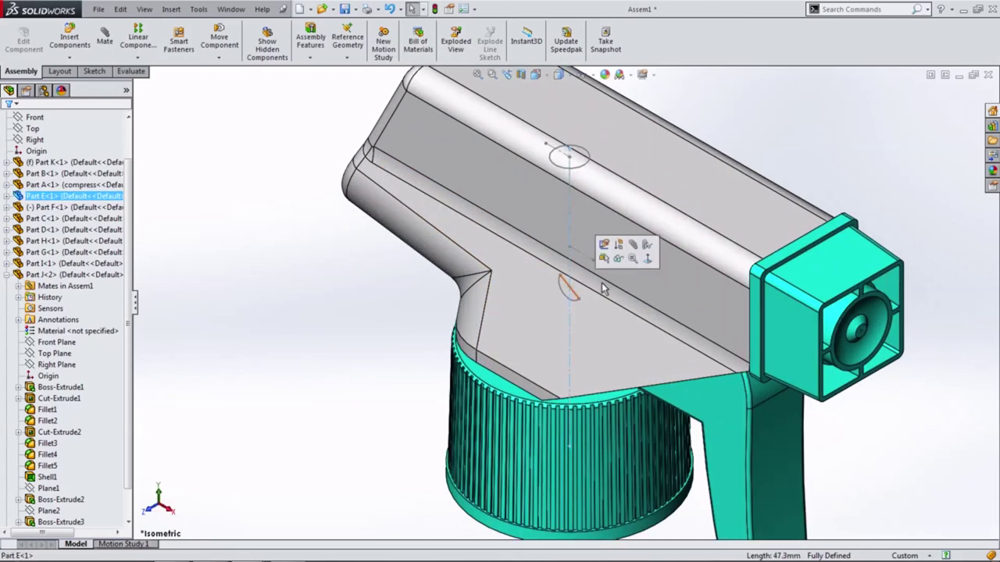
pyautogui.click(567, 294)
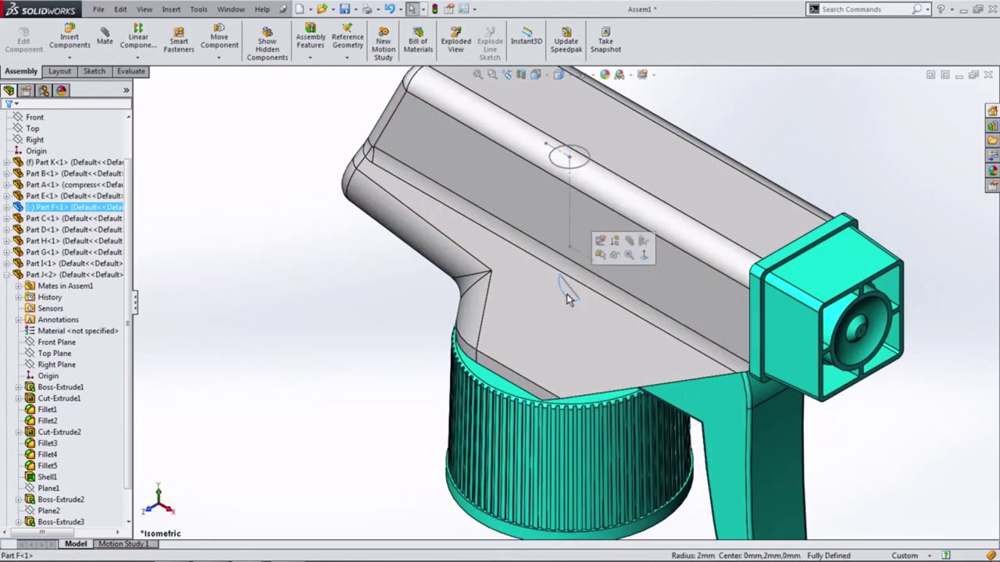
pyautogui.press('Escape')
pyautogui.click(569, 234)
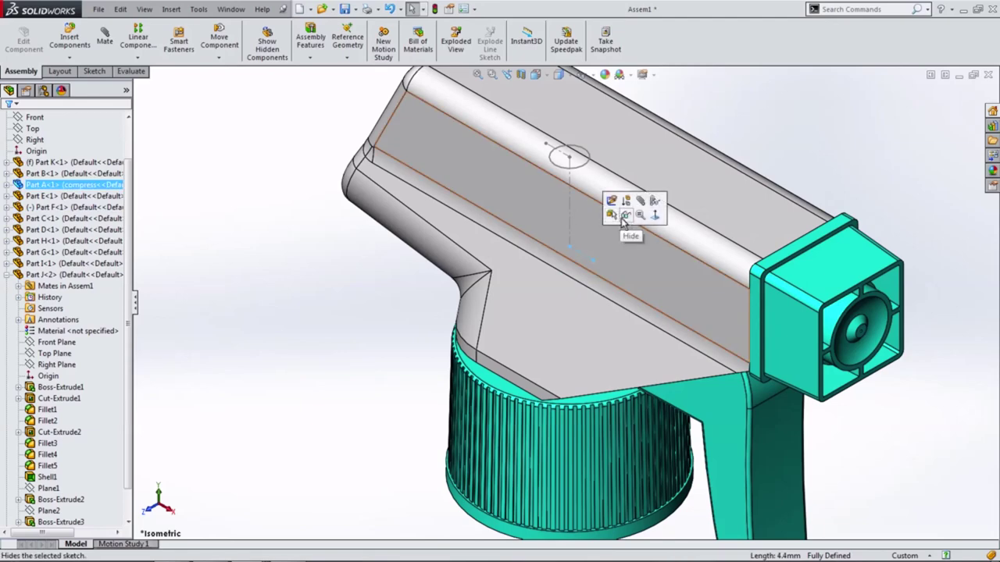
pyautogui.click(564, 167)
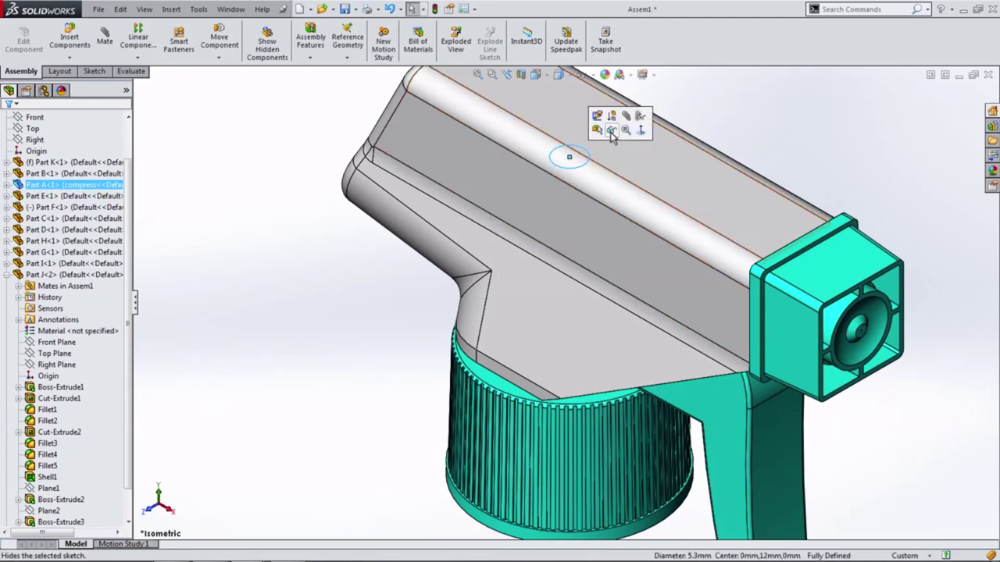
pyautogui.press('f')
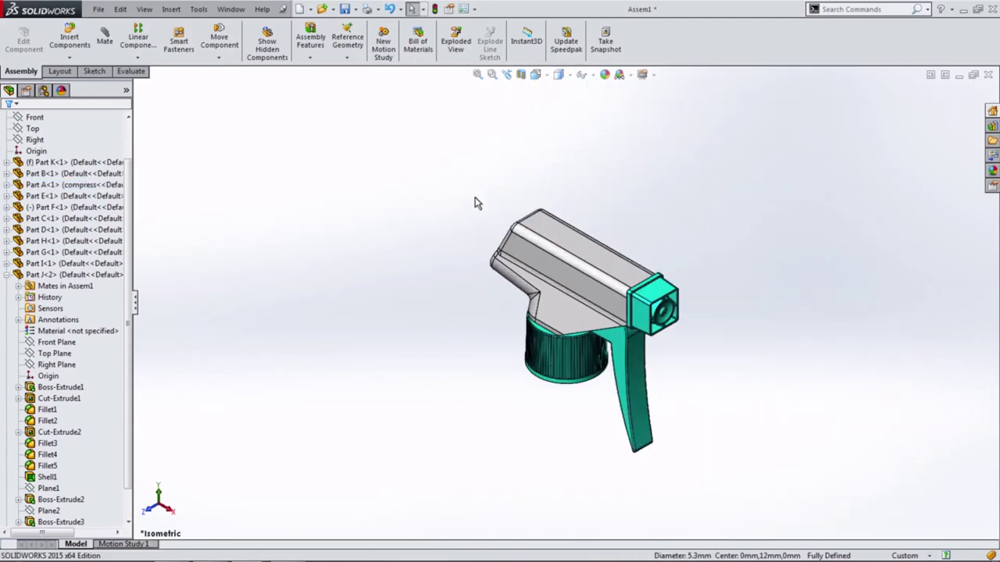
pyautogui.moveTo(476, 203)
pyautogui.mouseDown(button='middle')
pyautogui.moveTo(449, 246)
pyautogui.moveTo(522, 167)
pyautogui.mouseUp(button='middle')
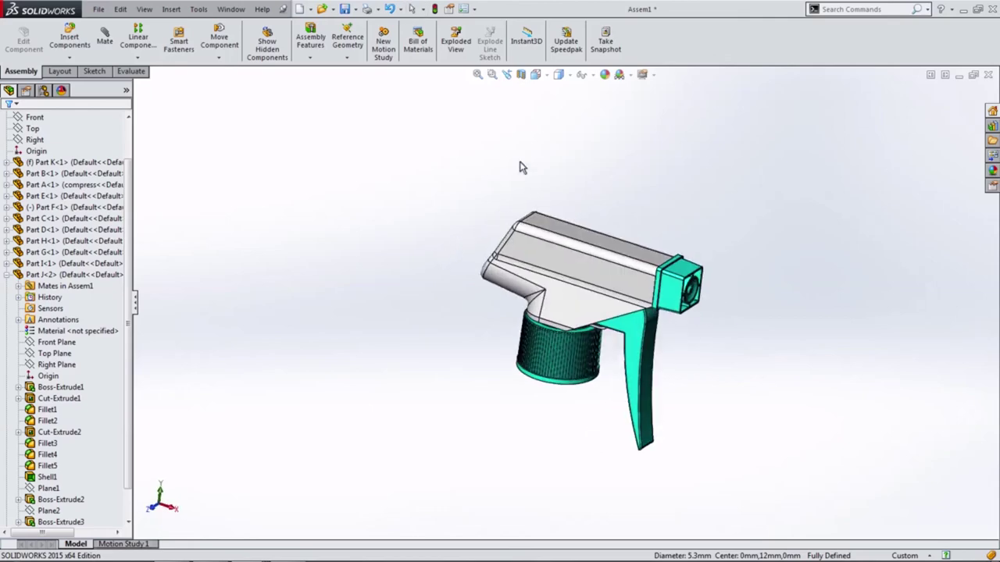
# - Check the sprayer in the Front, Right, Top, Left and Bottom standard views
pyautogui.click(538, 70)
pyautogui.click(551, 123)
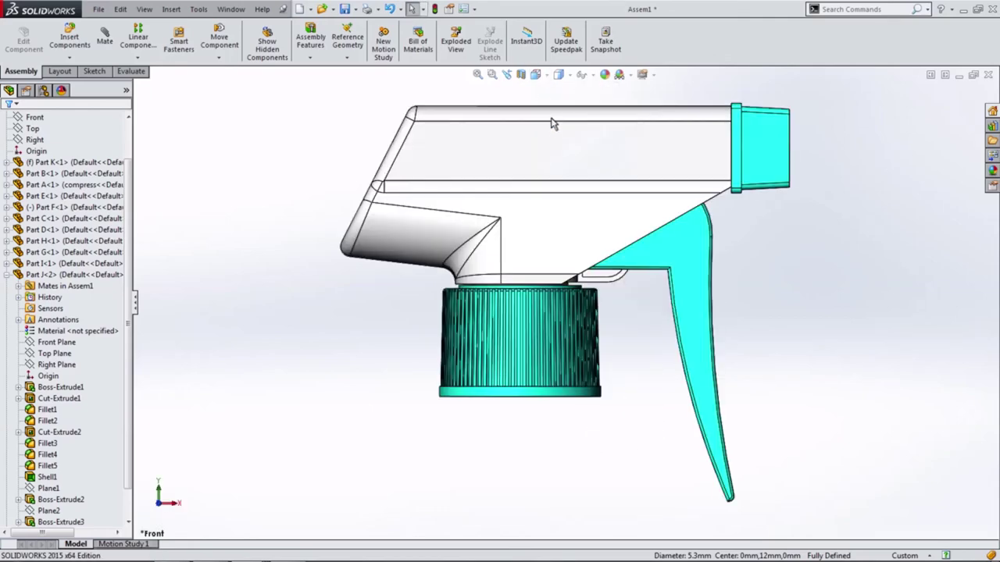
pyautogui.click(535, 75)
pyautogui.click(566, 122)
pyautogui.click(536, 75)
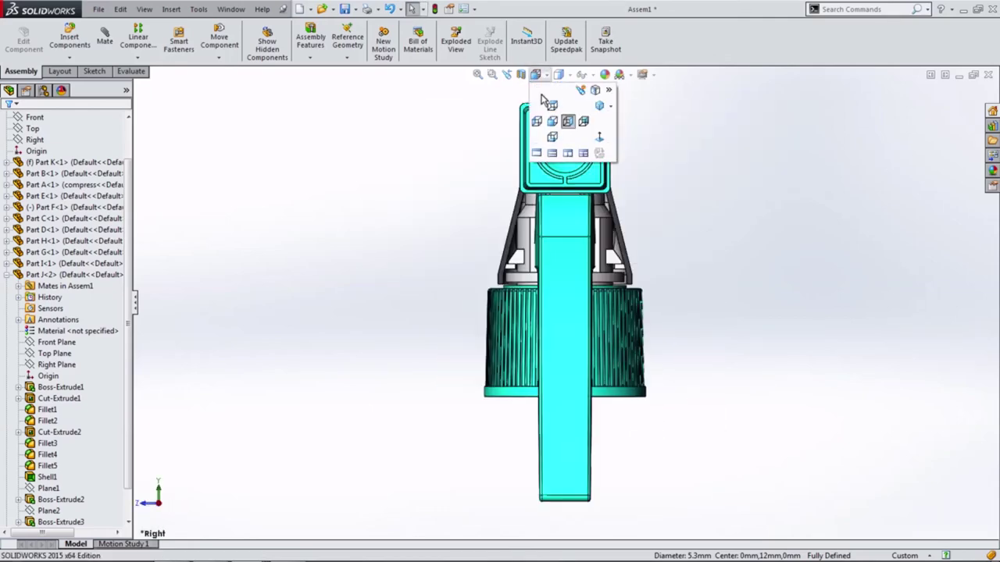
pyautogui.click(551, 107)
pyautogui.click(539, 77)
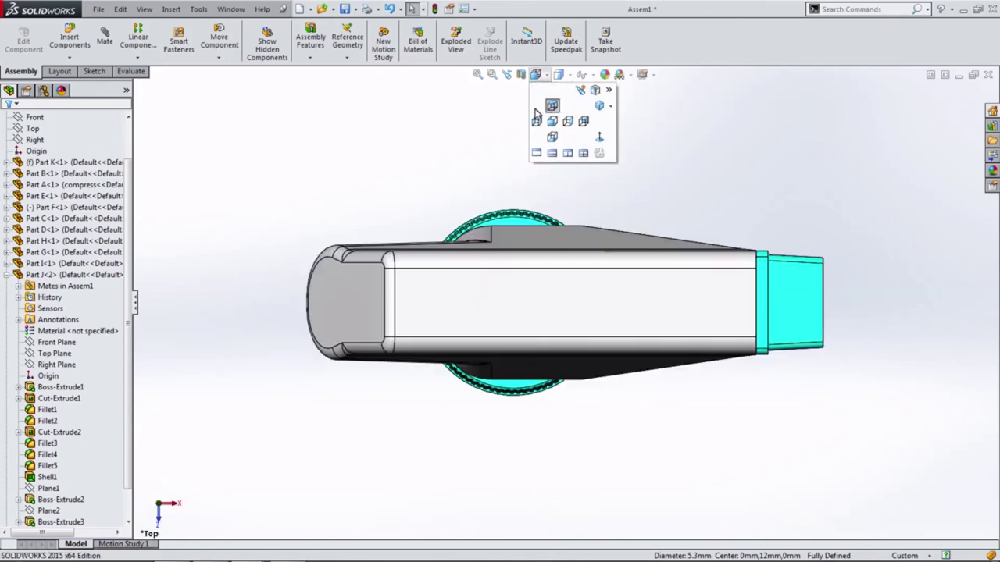
pyautogui.click(535, 123)
pyautogui.click(536, 76)
pyautogui.click(549, 141)
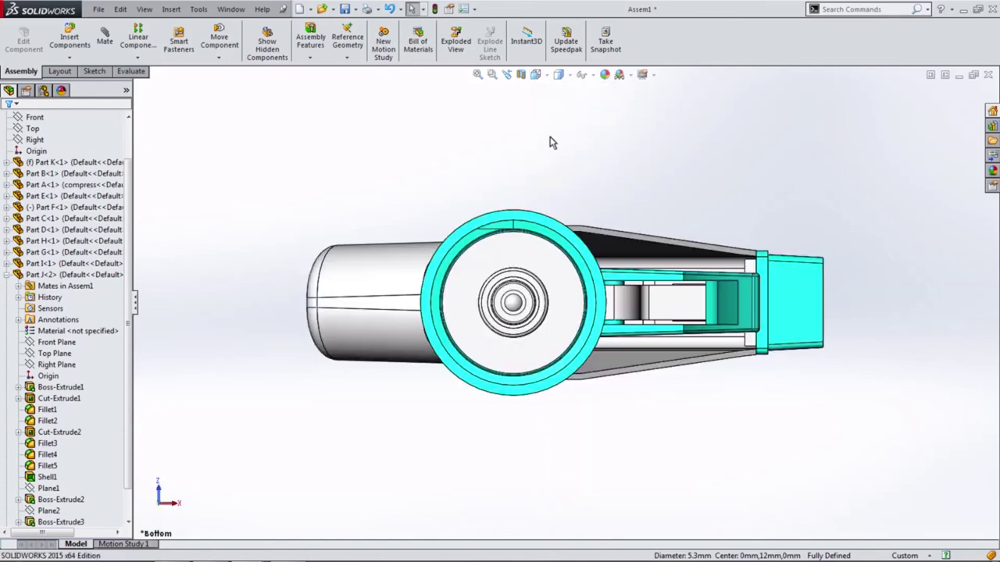
# - Return to Front, then Isometric, and compare Shaded, Hidden Lines Removed and Shaded display
pyautogui.click(537, 76)
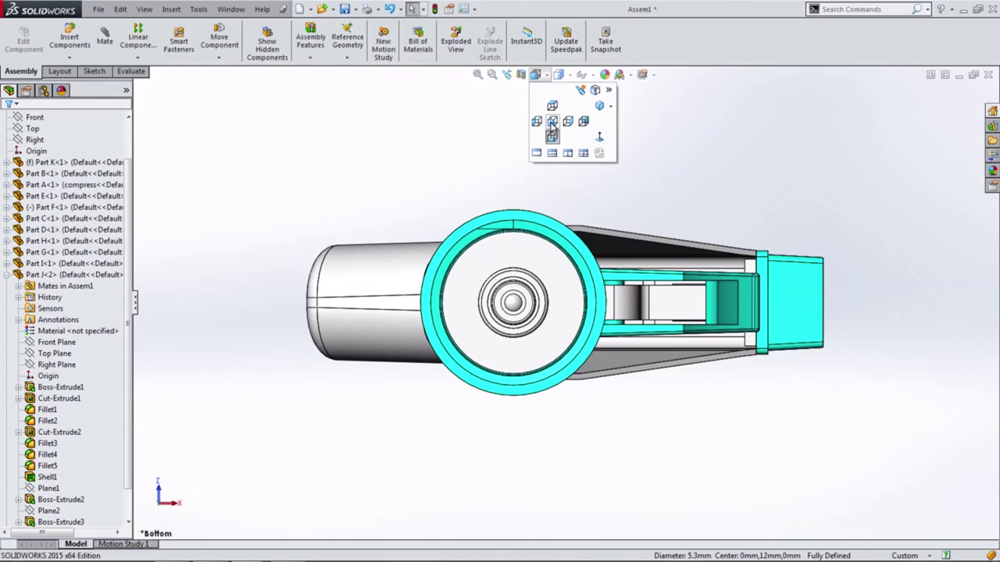
pyautogui.click(552, 123)
pyautogui.click(535, 76)
pyautogui.click(594, 104)
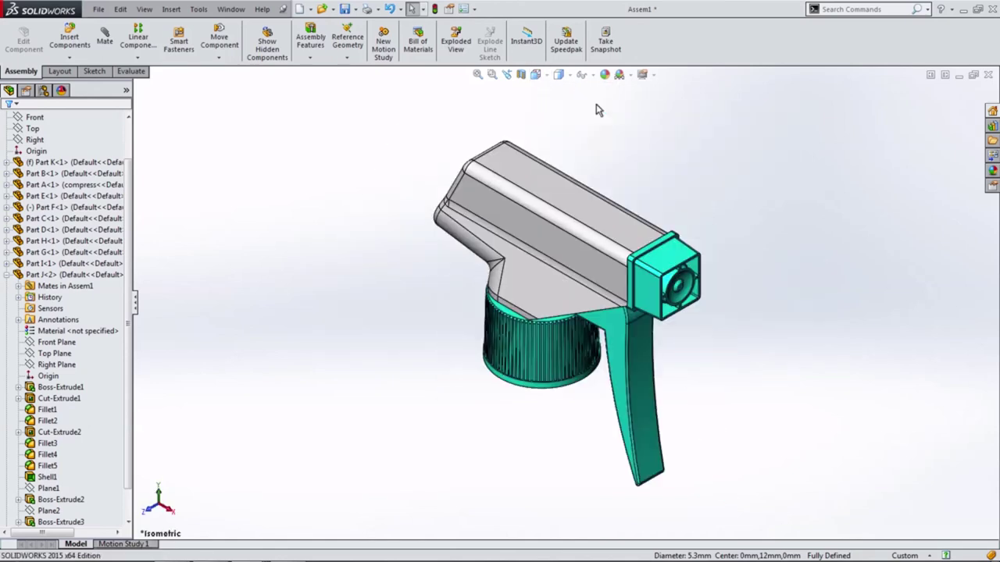
pyautogui.click(561, 87)
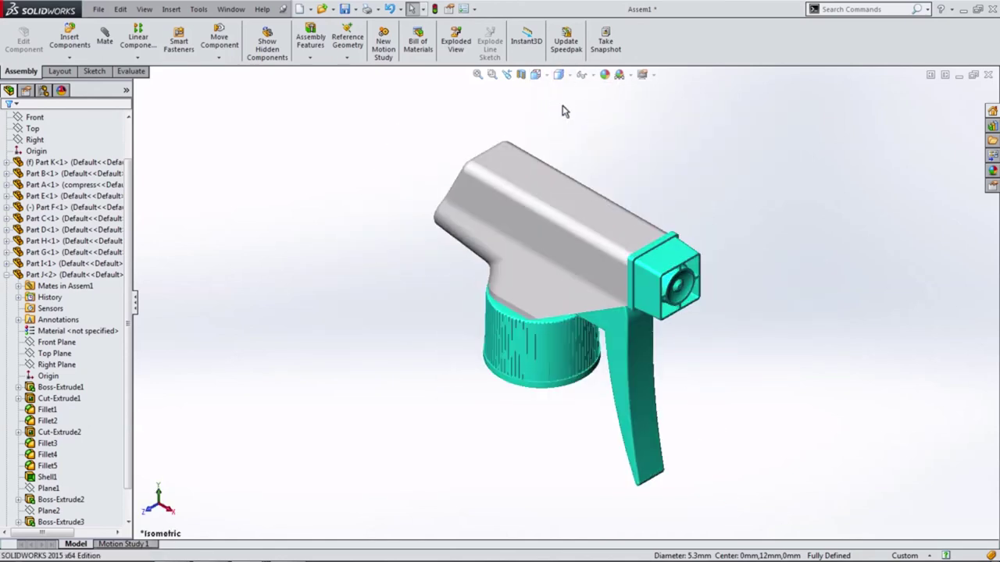
pyautogui.click(561, 122)
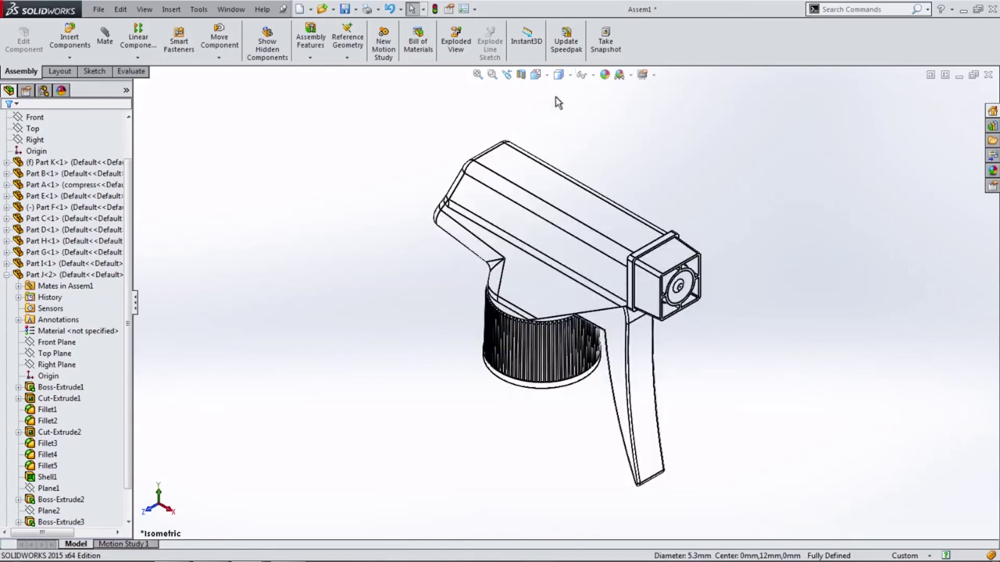
pyautogui.click(562, 104)
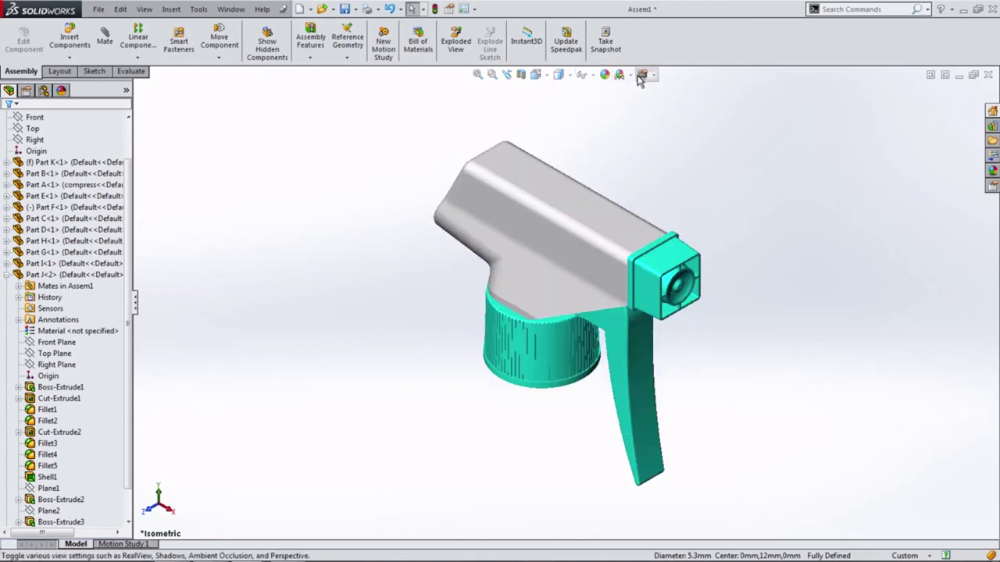
pyautogui.click(647, 75)
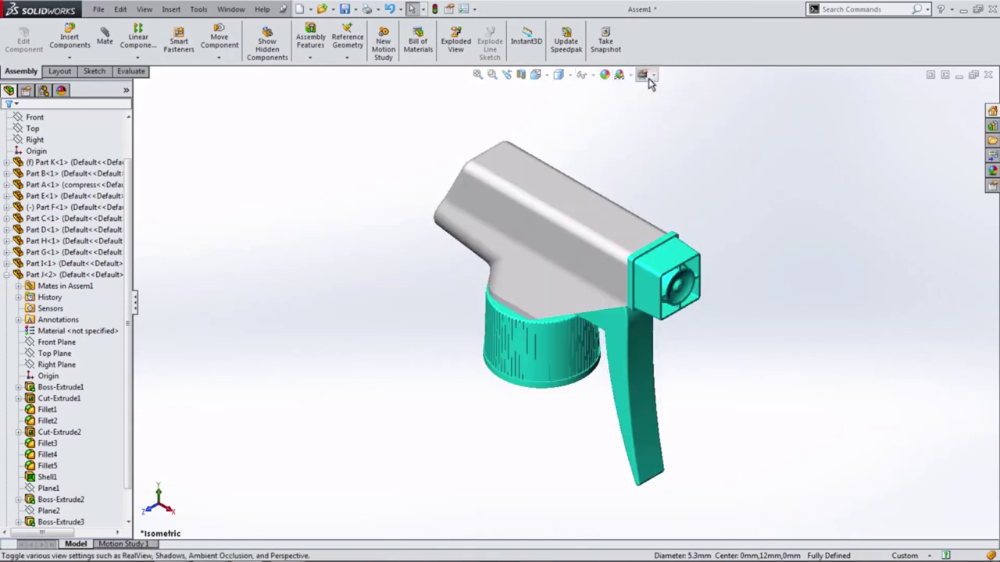